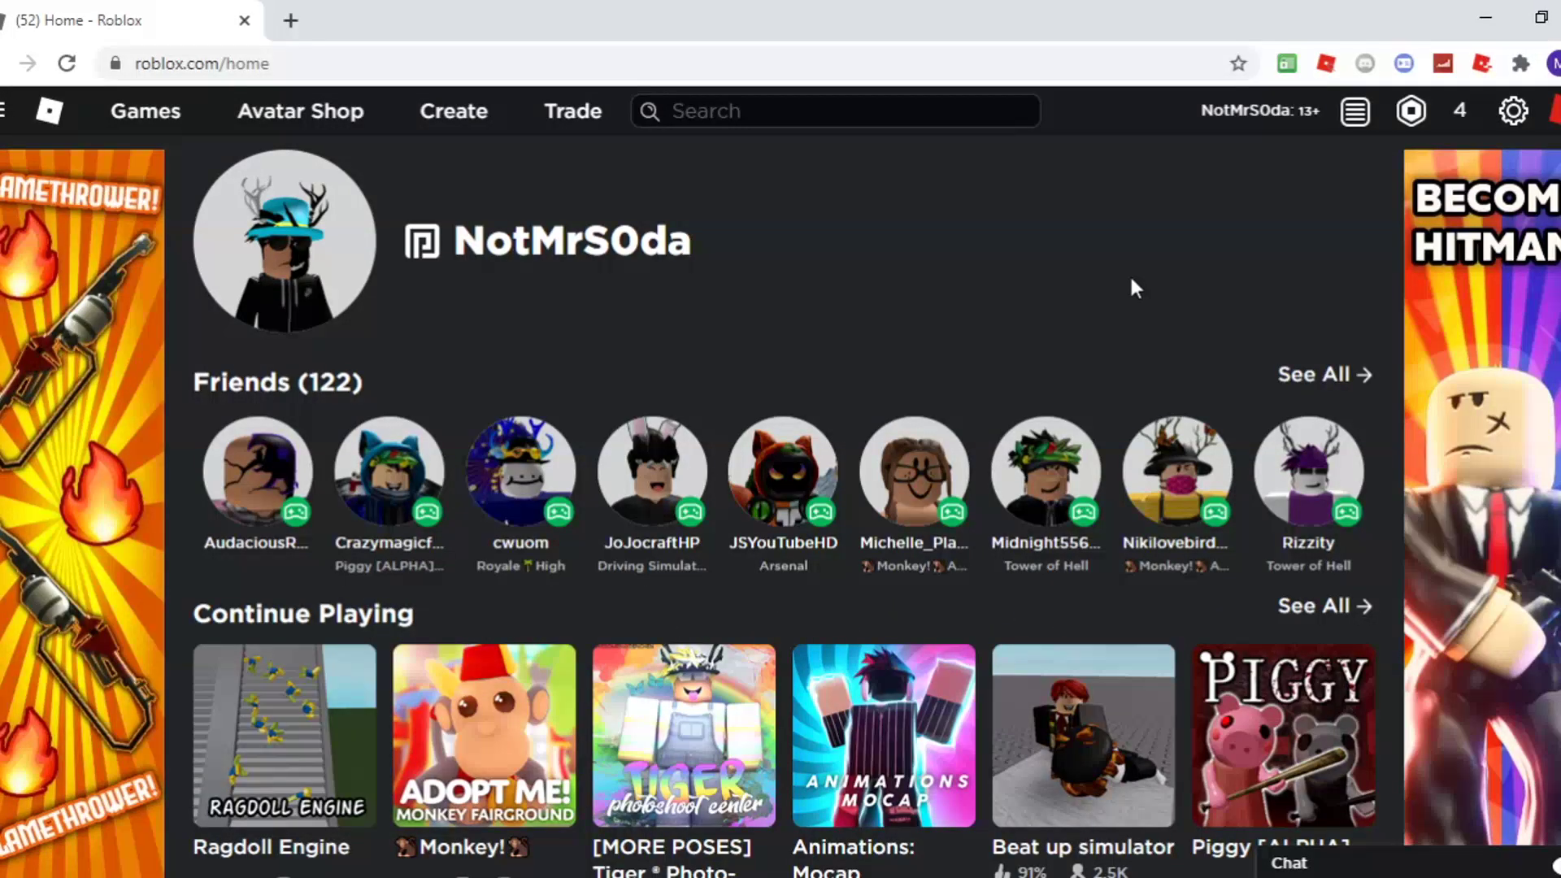
{"action": "scroll", "coordinate": [1102, 260], "scroll_direction": "down", "scroll_amount": 6}
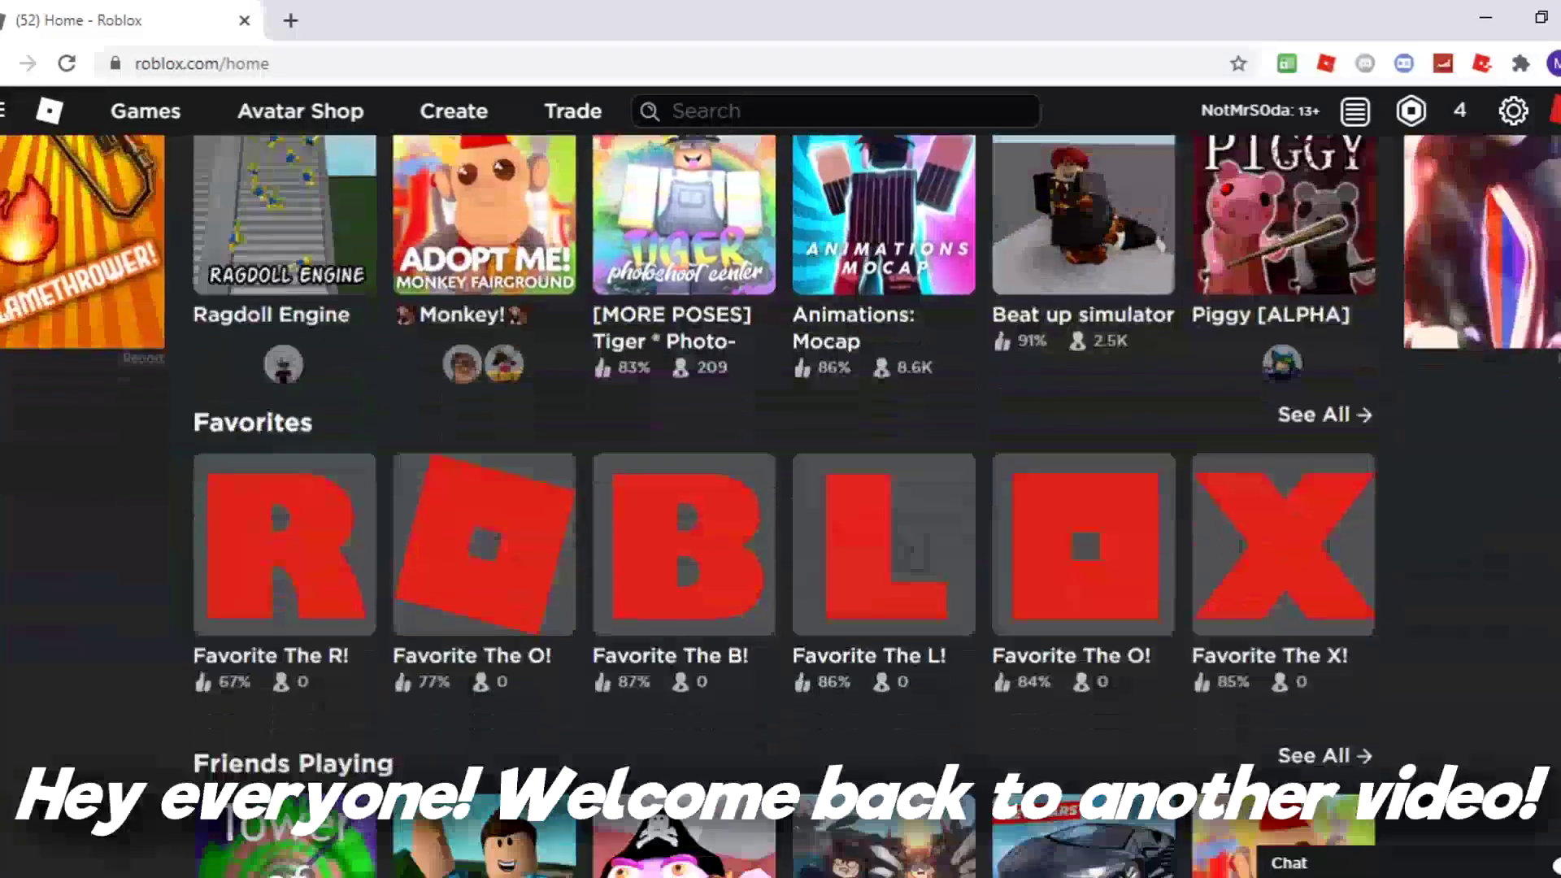
{"action": "scroll", "coordinate": [1203, 260], "scroll_direction": "up", "scroll_amount": 6}
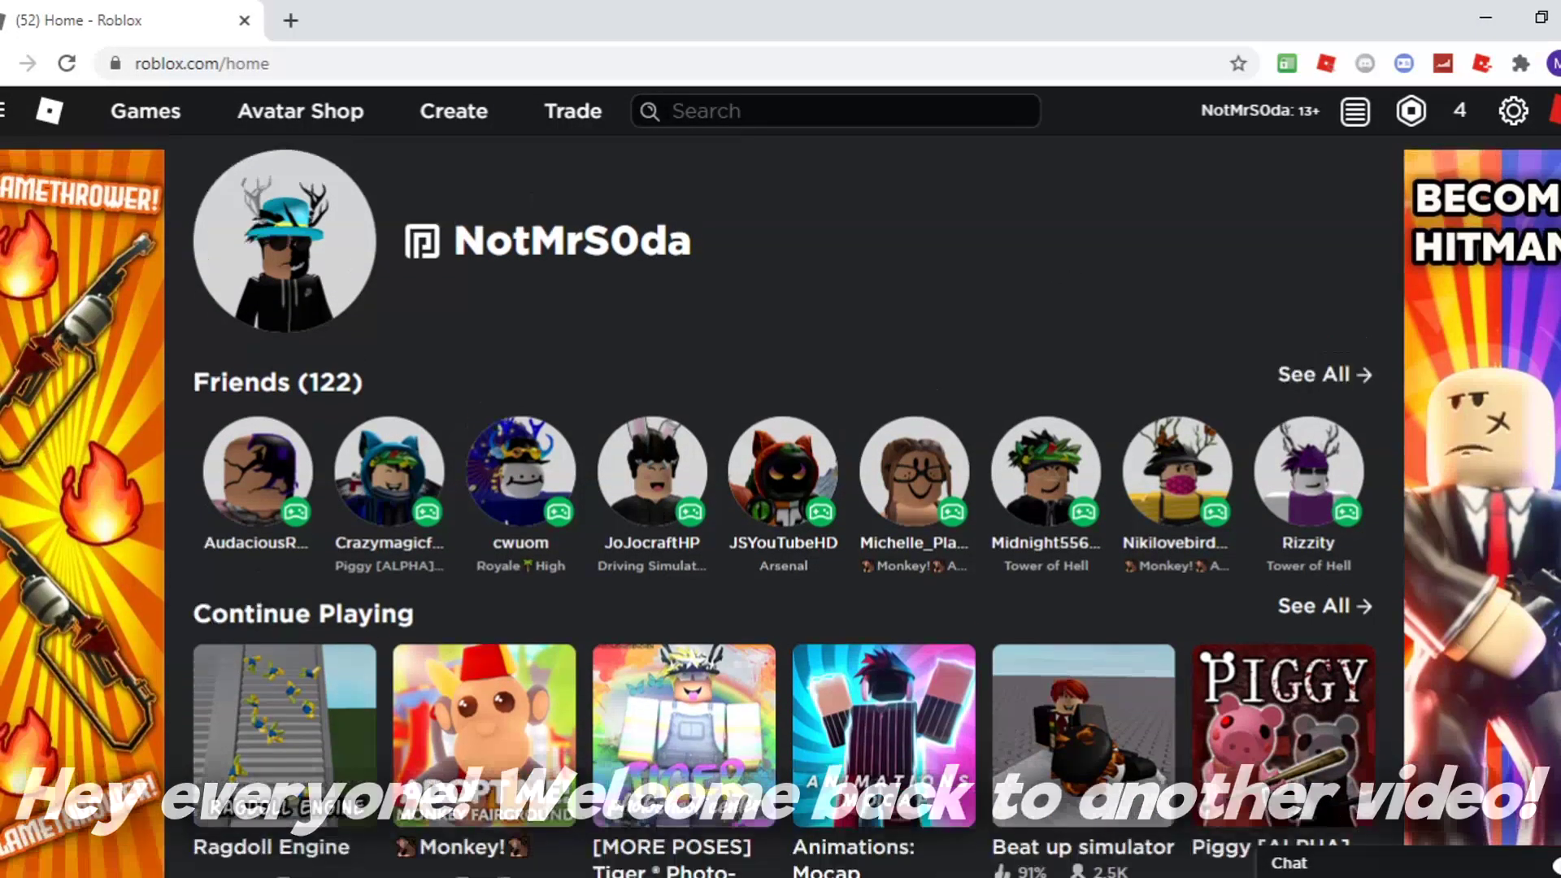
{"action": "scroll", "coordinate": [781, 505], "scroll_direction": "down", "scroll_amount": 4}
{"action": "scroll", "coordinate": [780, 488], "scroll_direction": "down", "scroll_amount": 1}
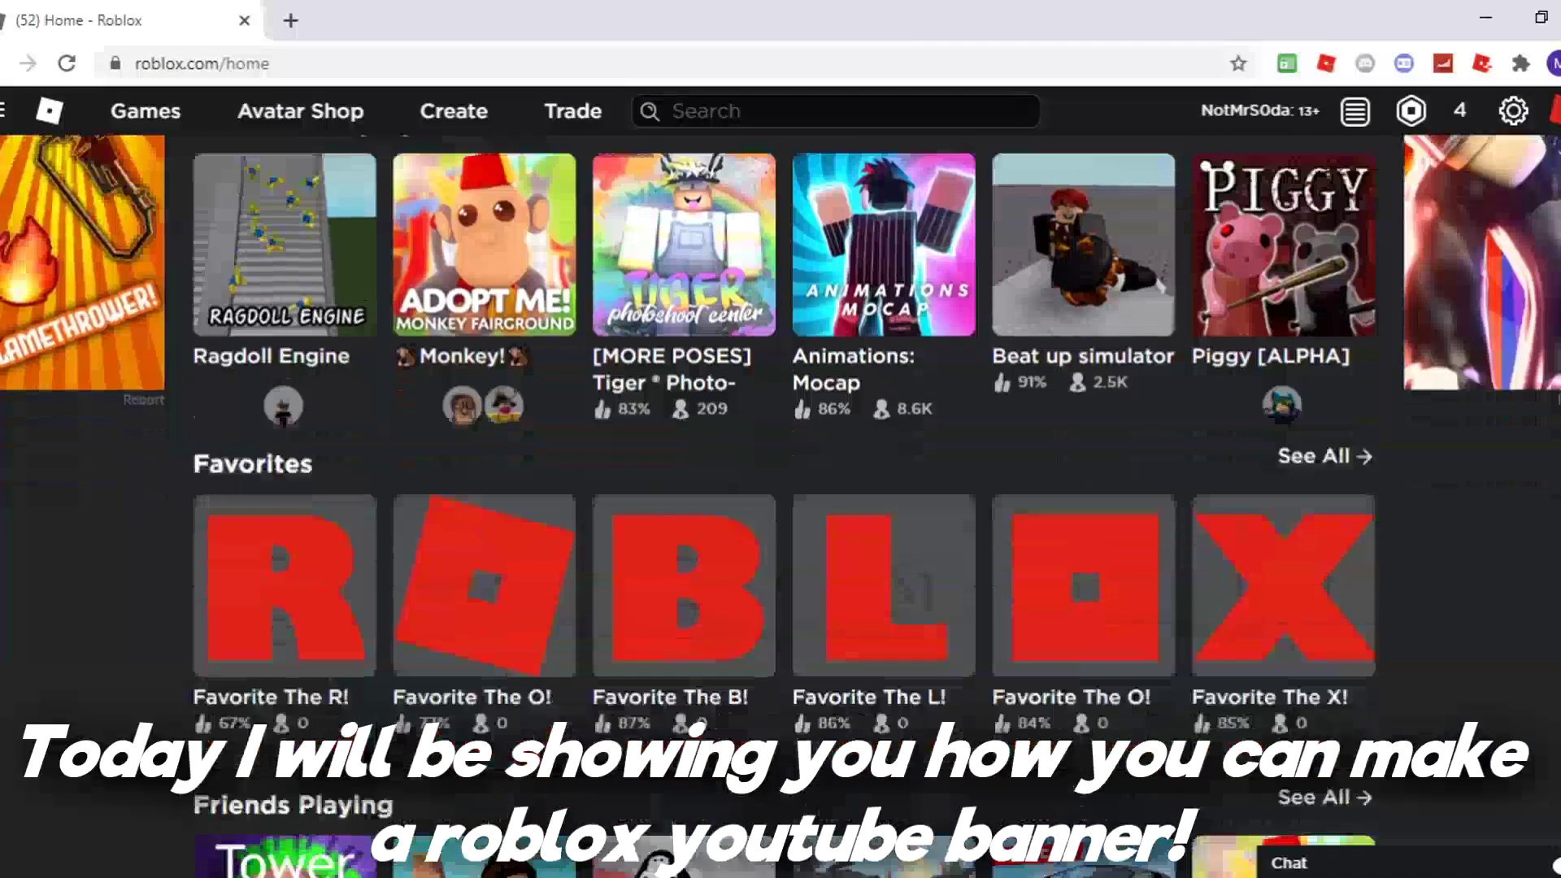
{"action": "scroll", "coordinate": [781, 488], "scroll_direction": "up", "scroll_amount": 6}
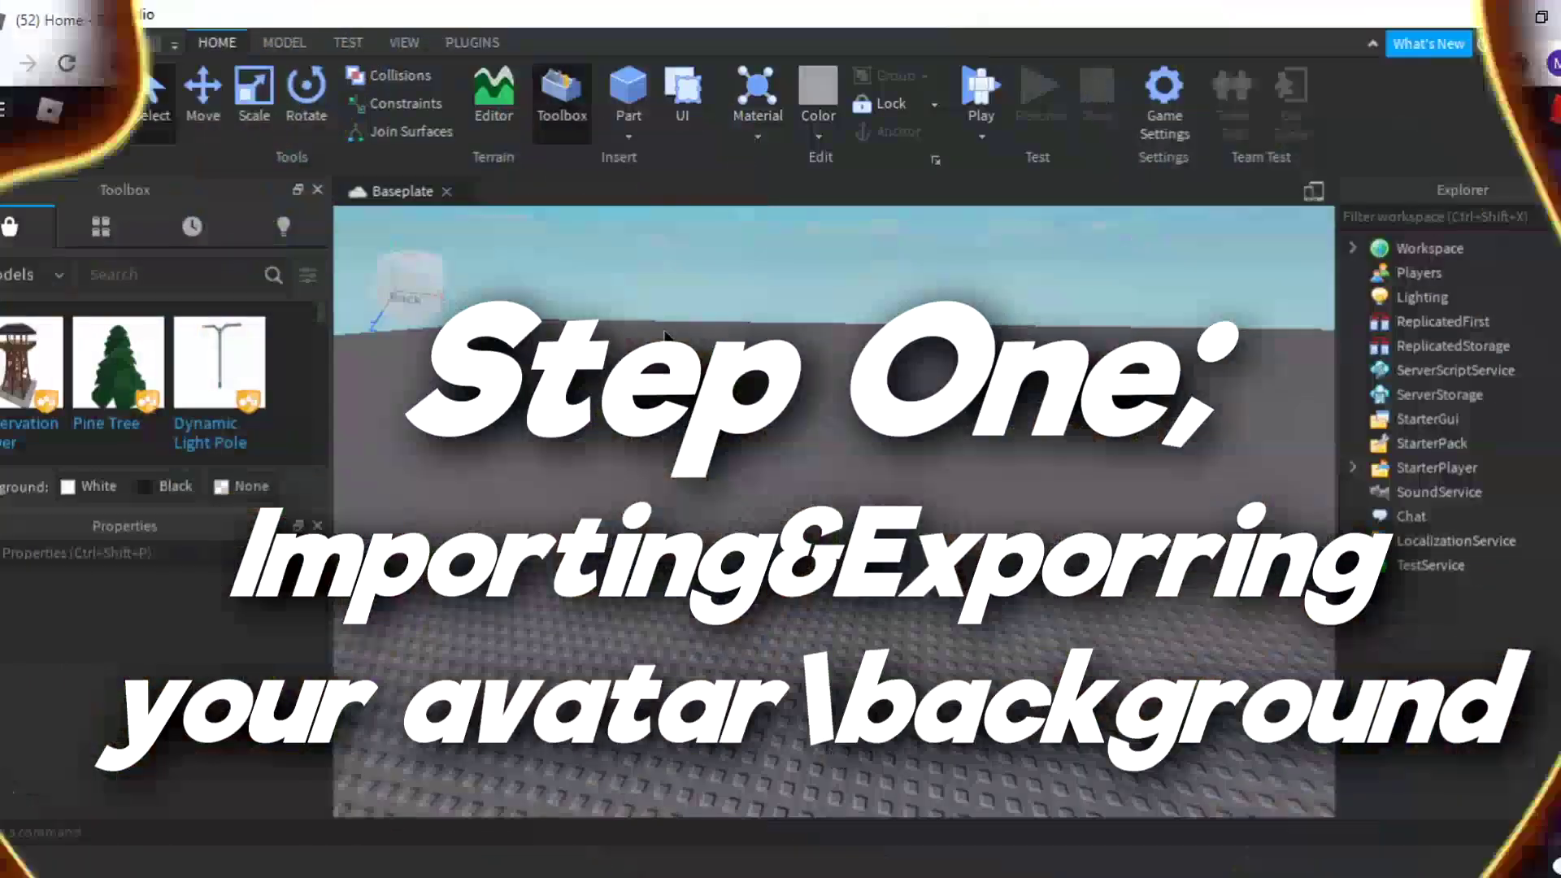
Load the avatar by its username with the Load Character plugin and spawn it as an R6 rig
{"action": "left_click", "coordinate": [473, 41]}
{"action": "left_click", "coordinate": [161, 96]}
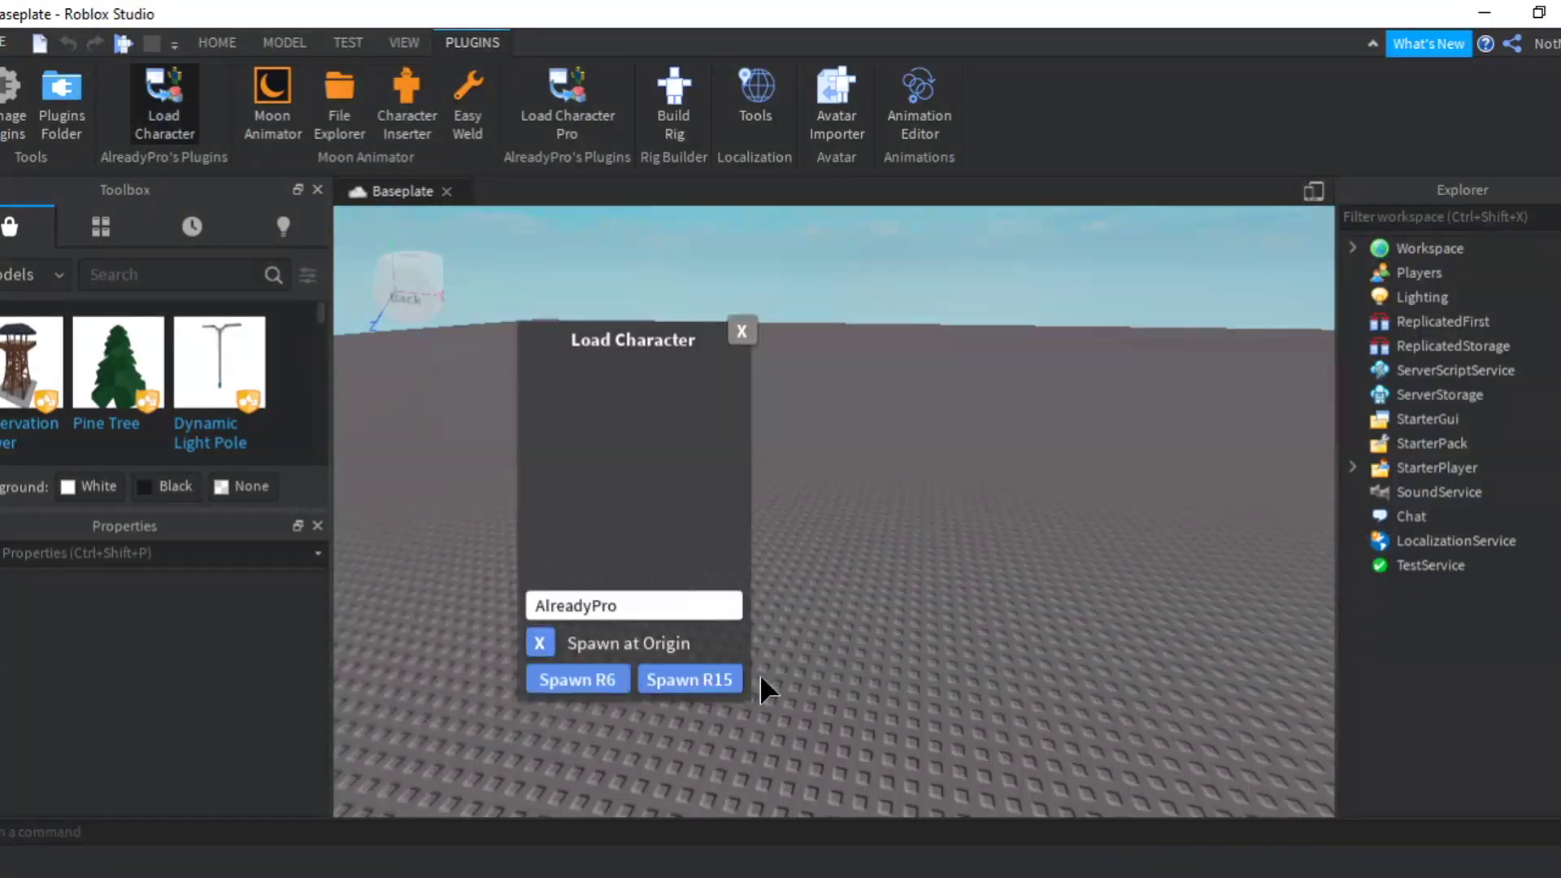
{"action": "key", "text": "ctrl+super+o"}
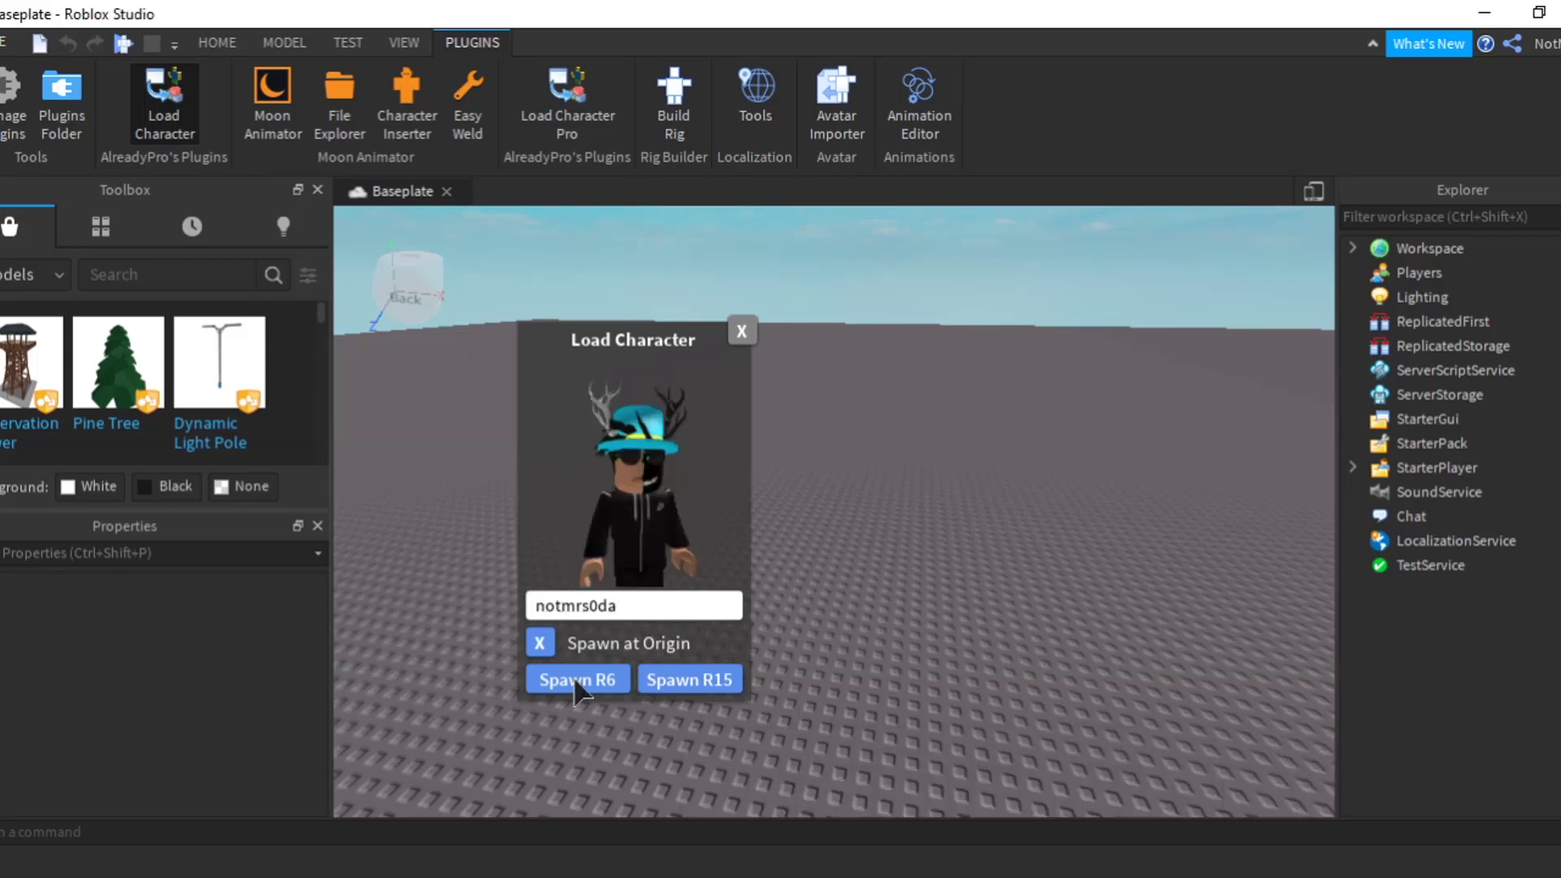
{"action": "left_click", "coordinate": [575, 681]}
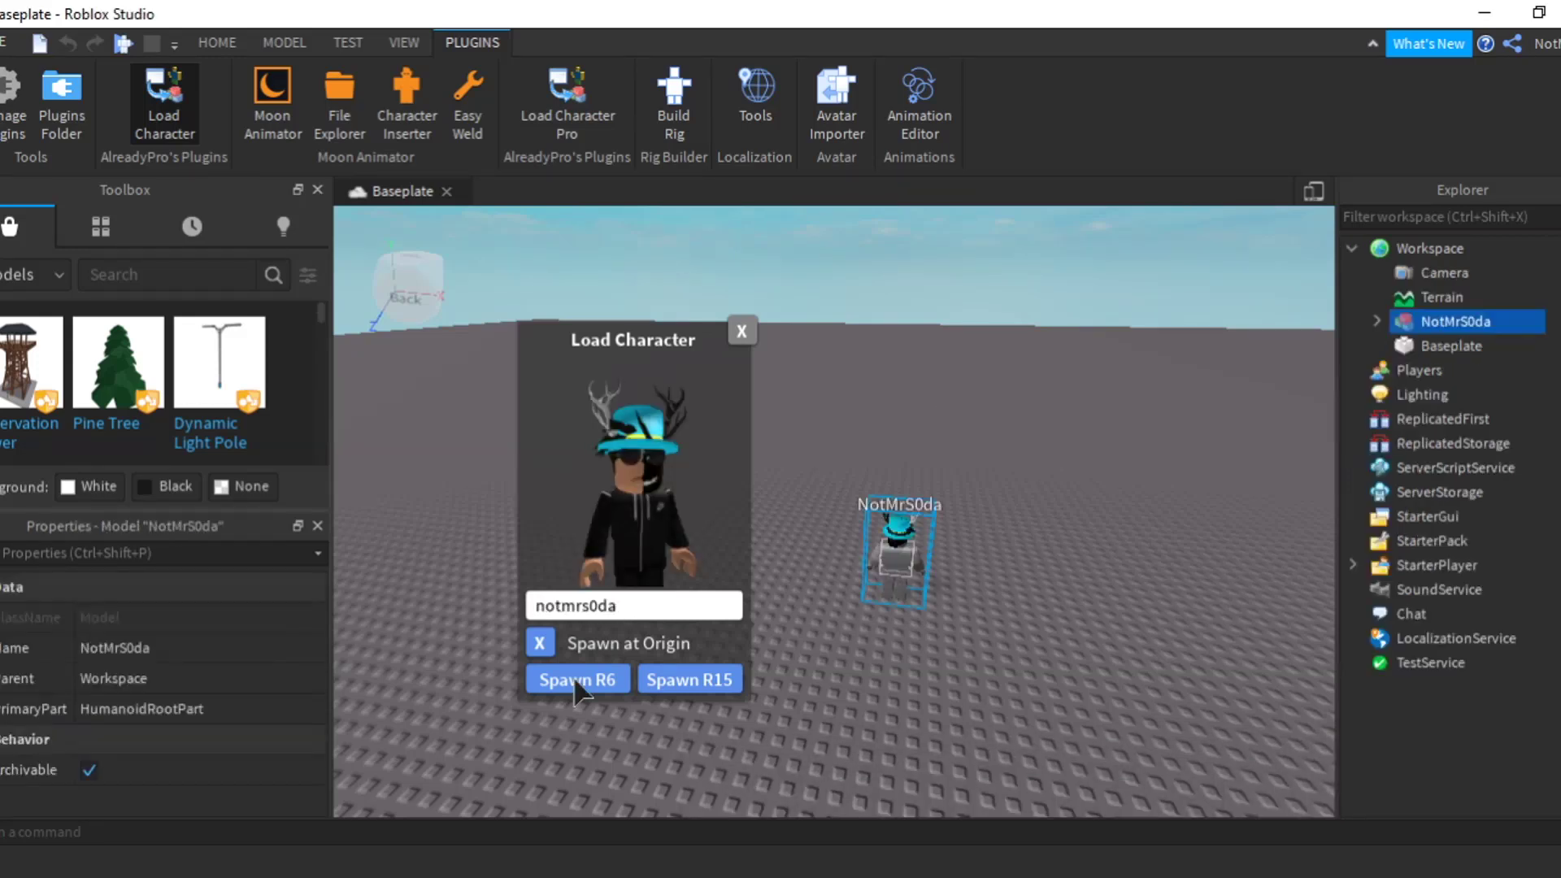
Export the spawned character model as an Object Model (.obj) file named soda
{"action": "right_click", "coordinate": [1426, 314]}
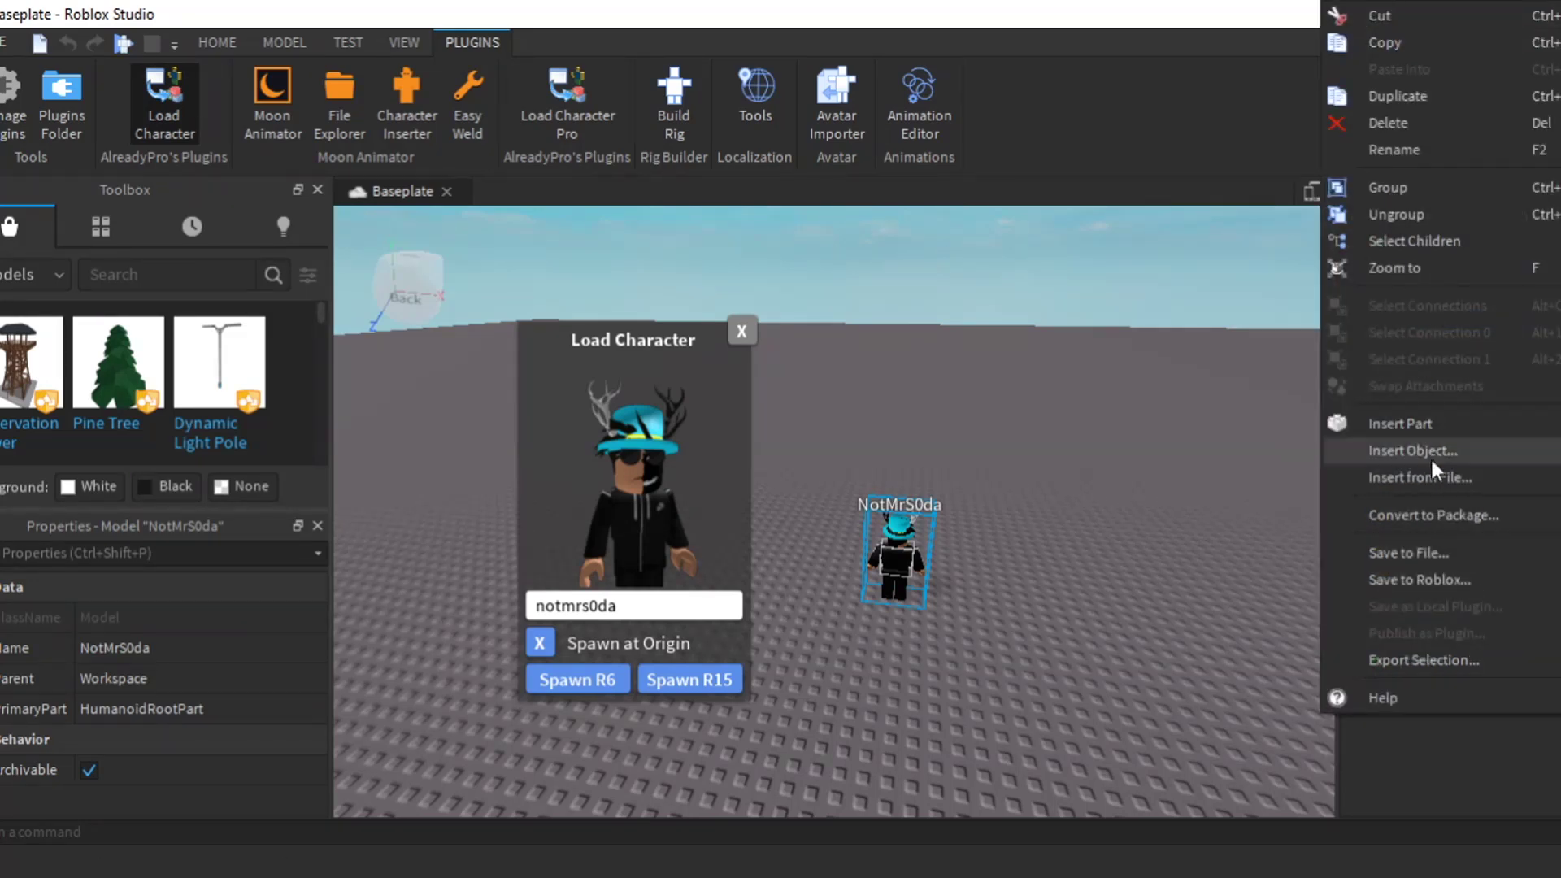
{"action": "left_click", "coordinate": [1436, 656]}
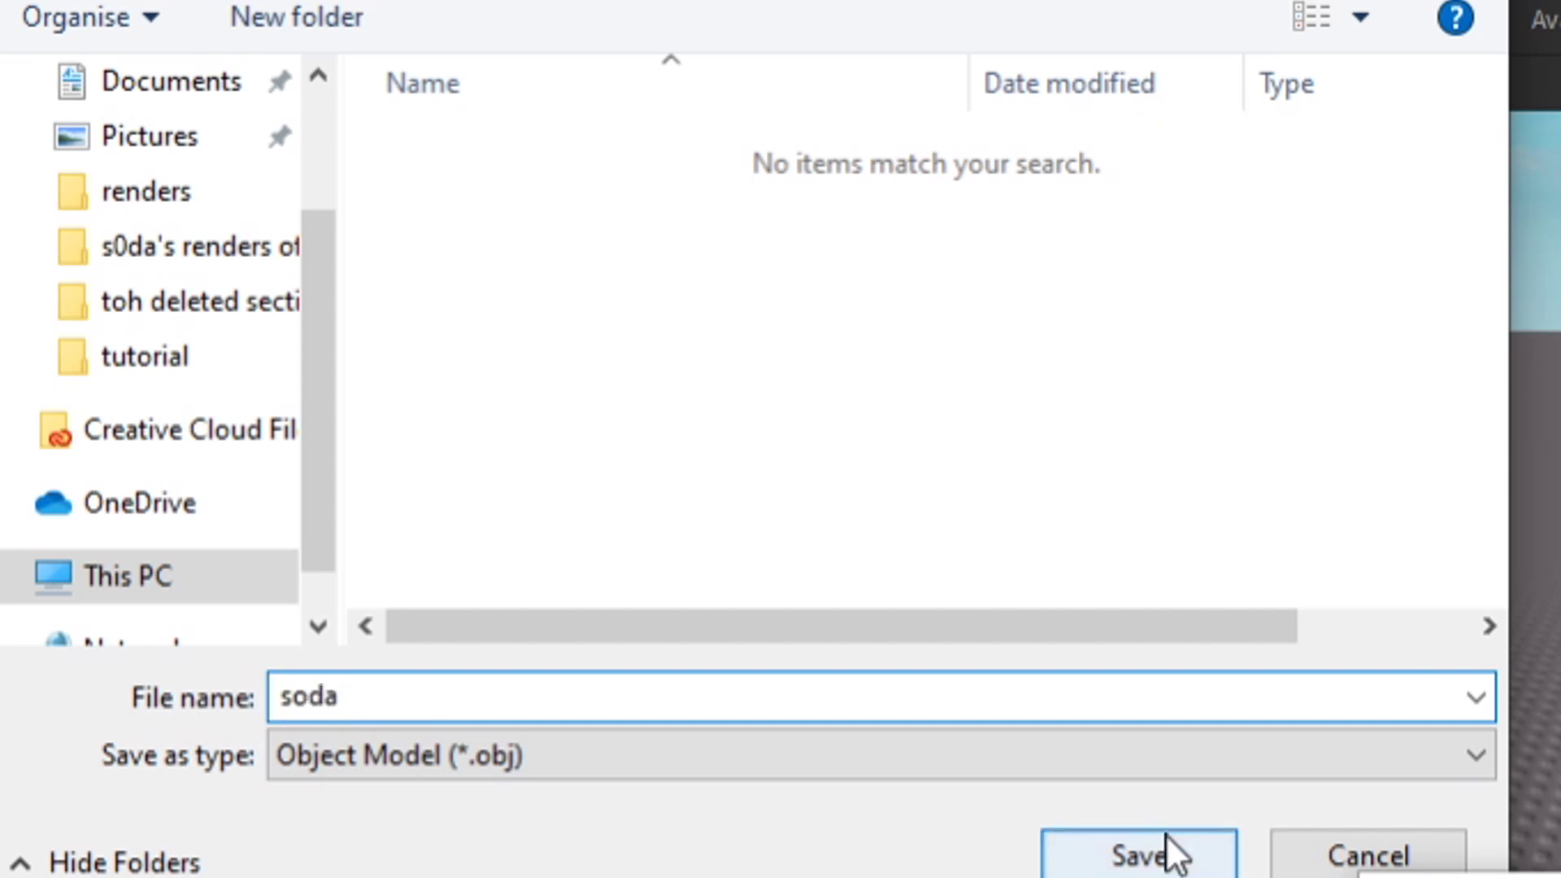
{"action": "left_click", "coordinate": [1141, 855]}
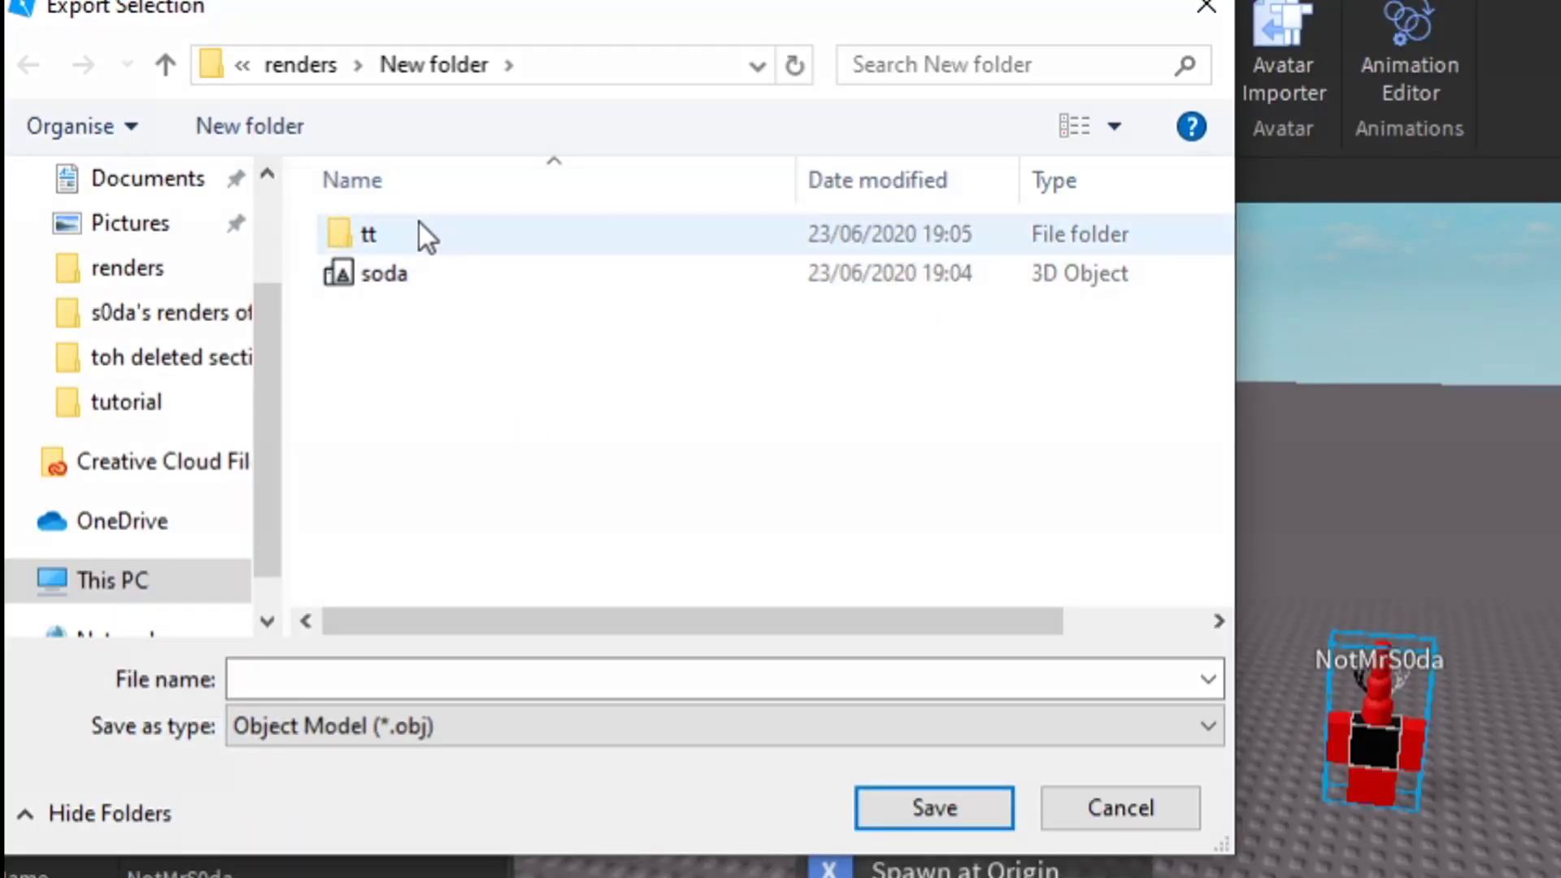
Export the character selection into the tt folder as an Object Model (.obj) named example
{"action": "left_click", "coordinate": [418, 234]}
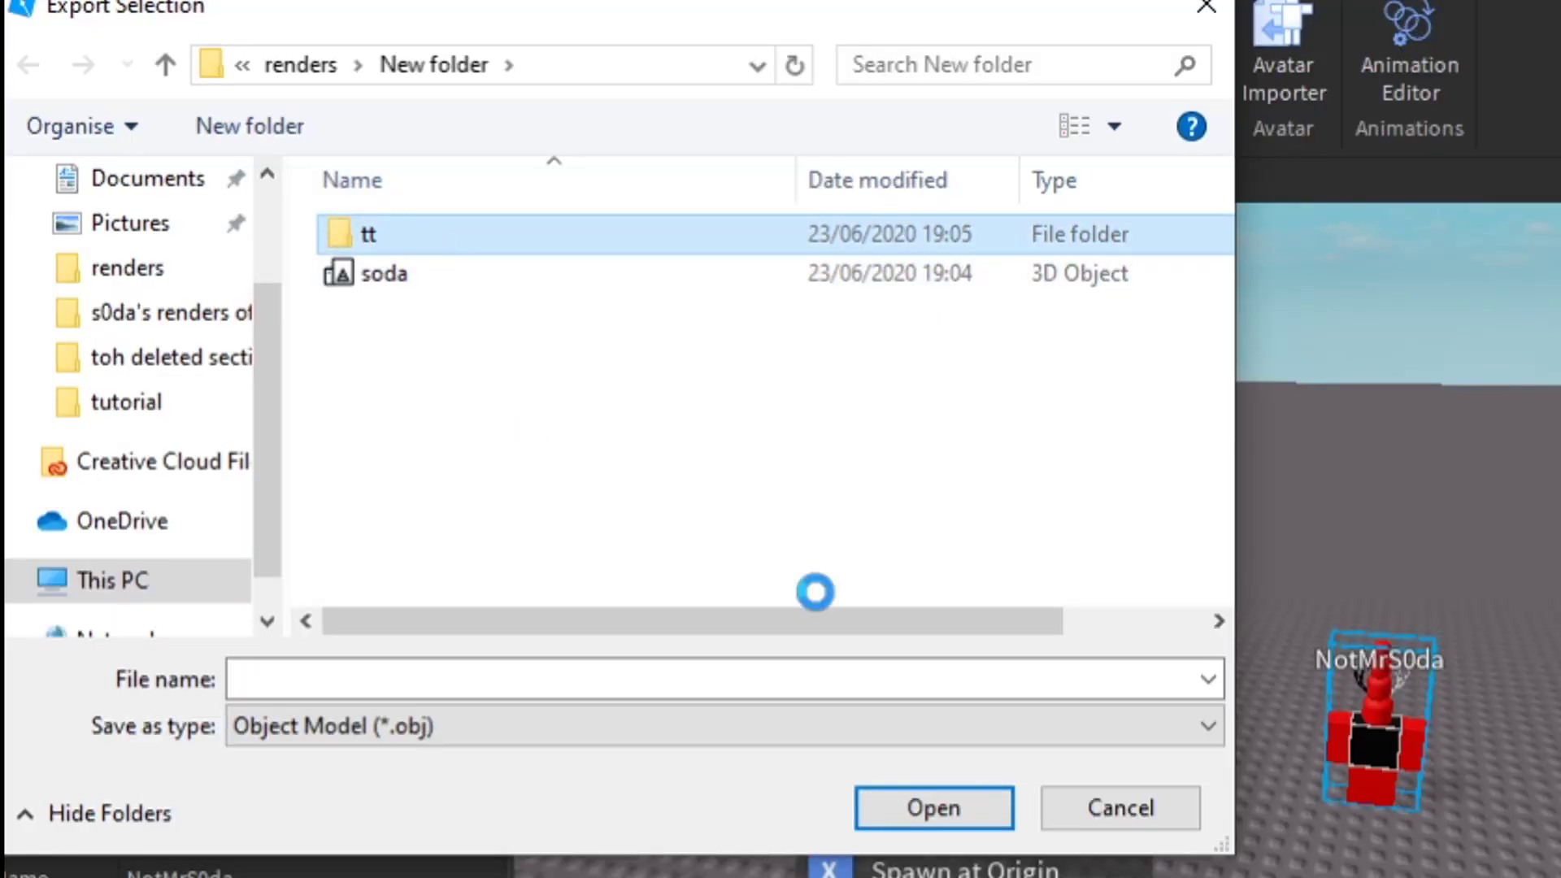
{"action": "left_click", "coordinate": [919, 687]}
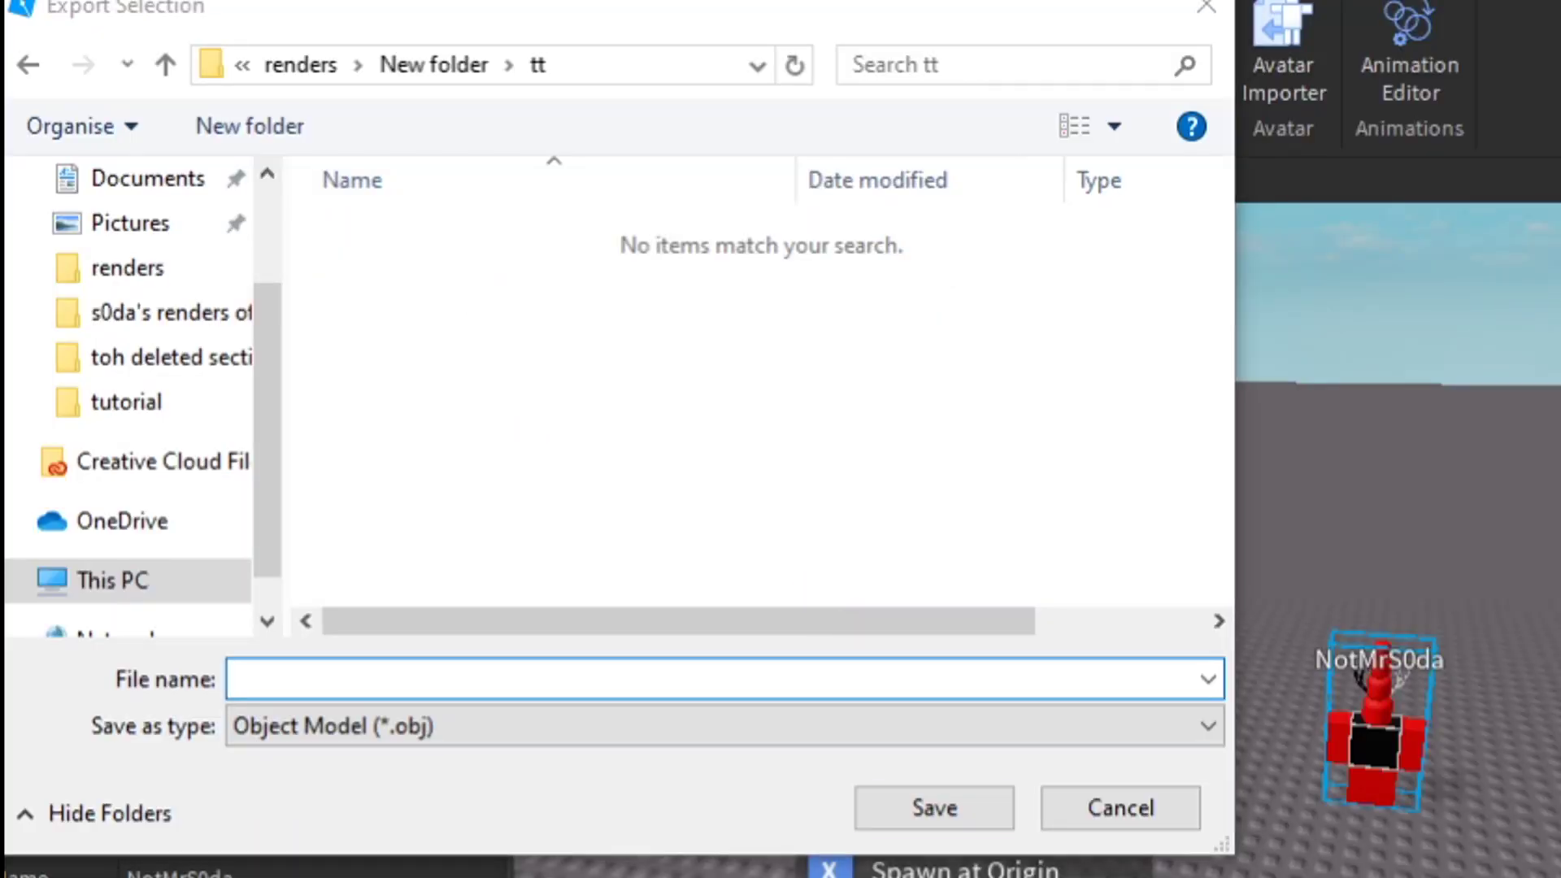
{"action": "left_click", "coordinate": [938, 676]}
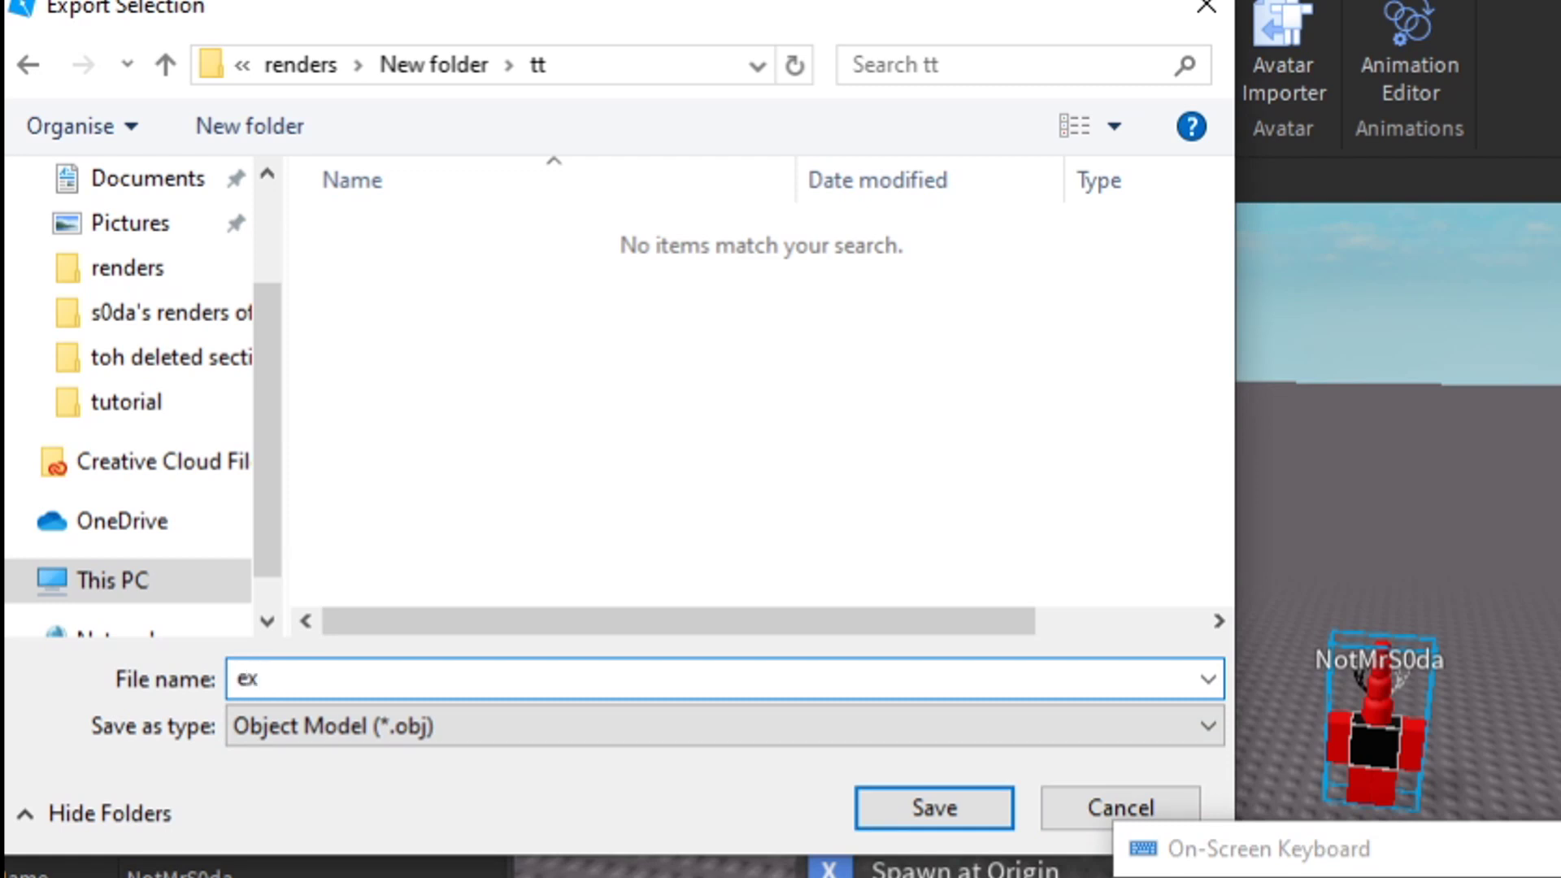
{"action": "left_click", "coordinate": [943, 808]}
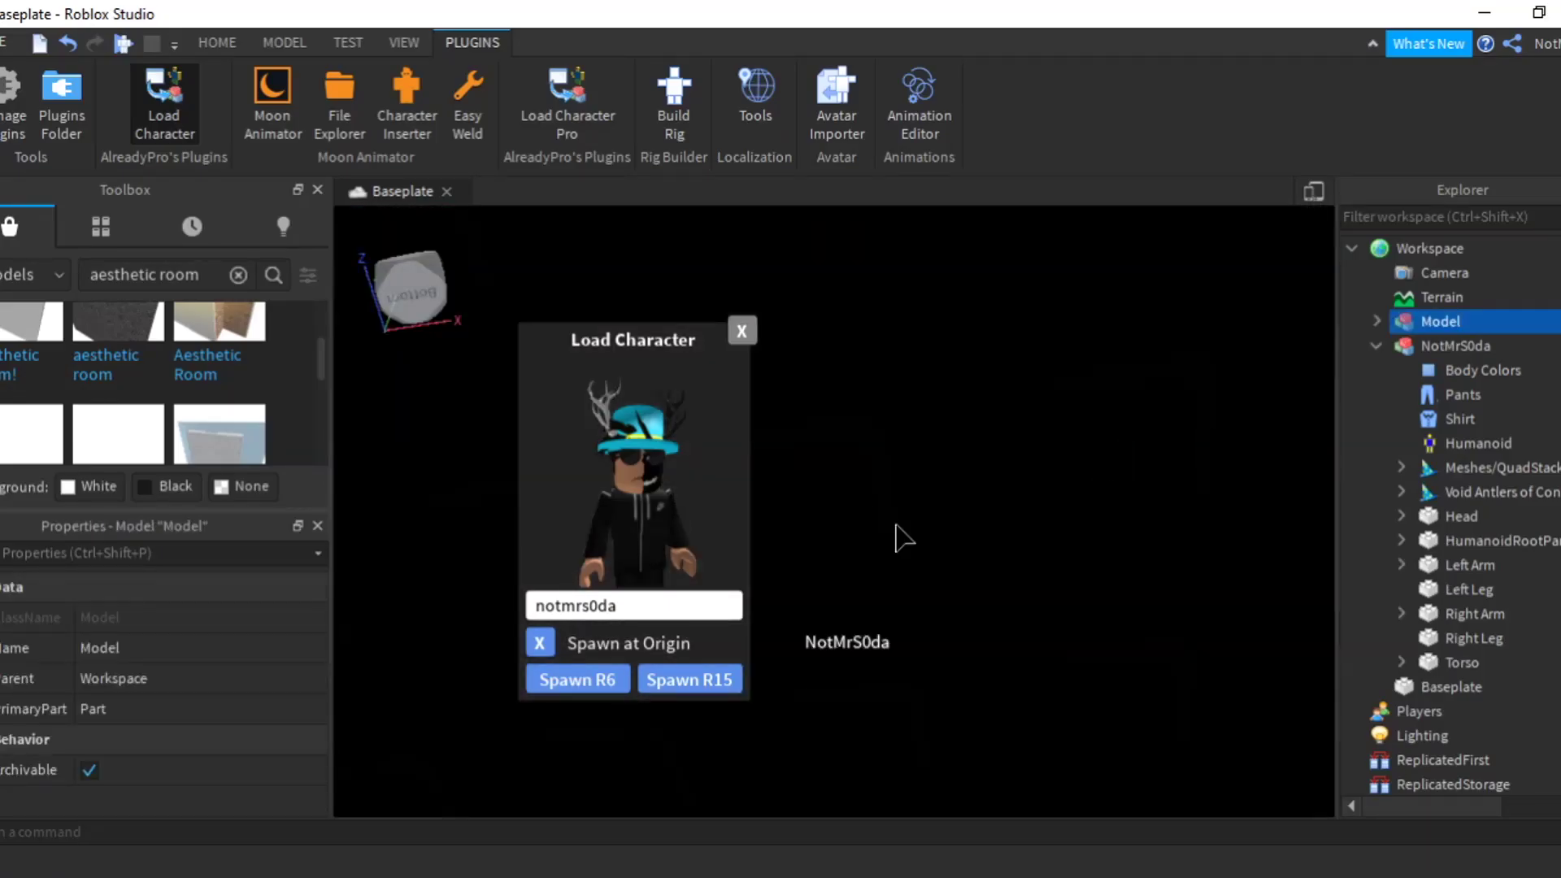
Delete the brick-walled aesthetic room model surrounding the character from the workspace
{"action": "left_click", "coordinate": [895, 525]}
{"action": "scroll", "coordinate": [899, 481], "scroll_direction": "down", "scroll_amount": 3}
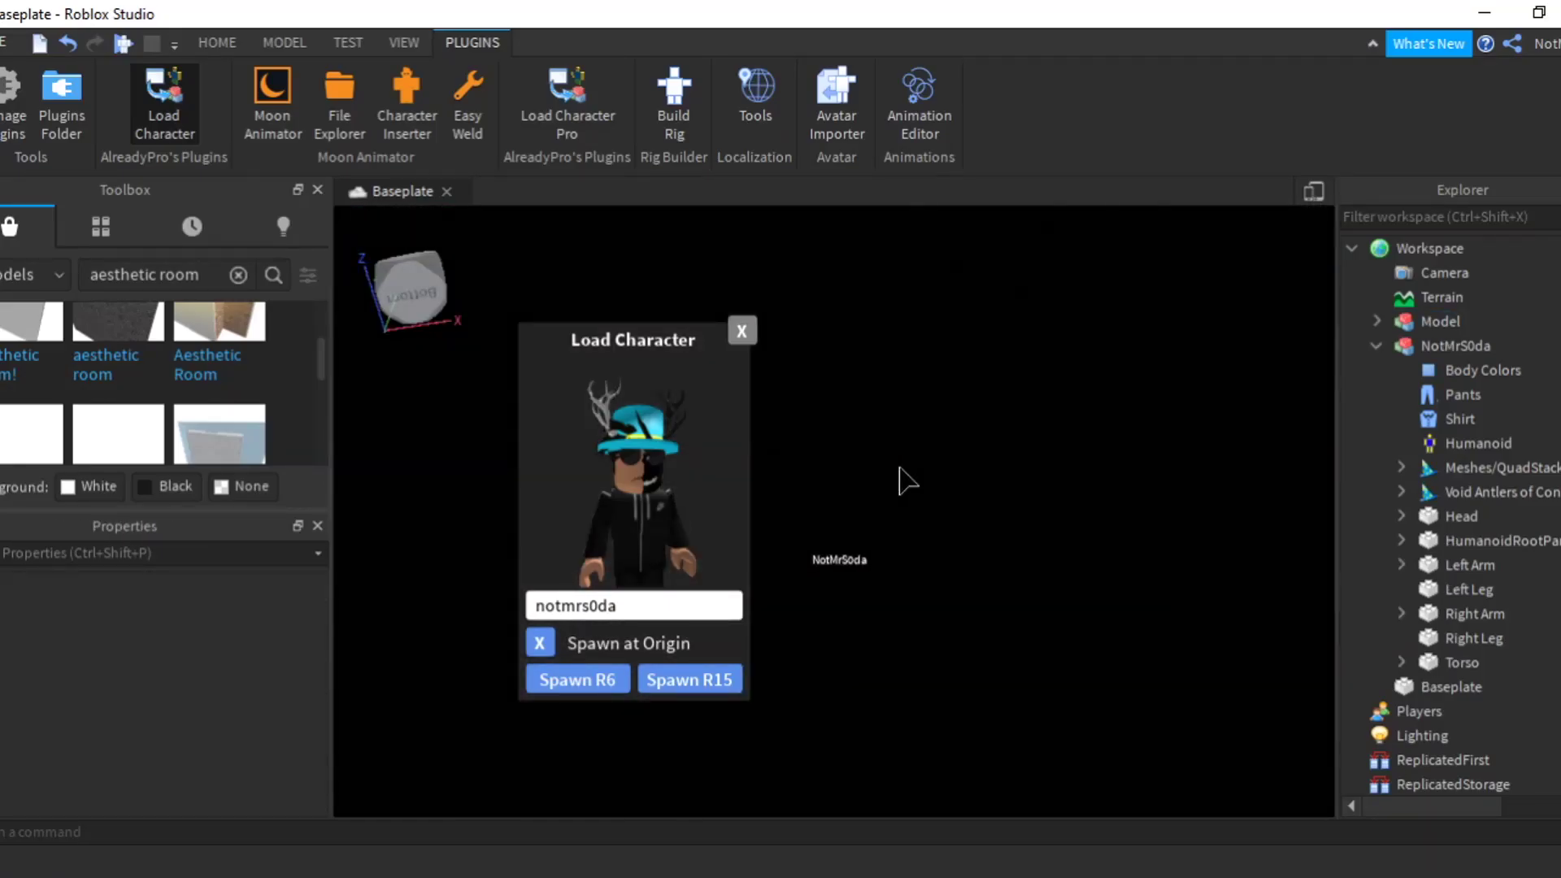
{"action": "scroll", "coordinate": [899, 472], "scroll_direction": "up", "scroll_amount": 6}
{"action": "scroll", "coordinate": [899, 465], "scroll_direction": "down", "scroll_amount": 2}
{"action": "scroll", "coordinate": [898, 465], "scroll_direction": "down", "scroll_amount": 1}
{"action": "scroll", "coordinate": [898, 465], "scroll_direction": "up", "scroll_amount": 2}
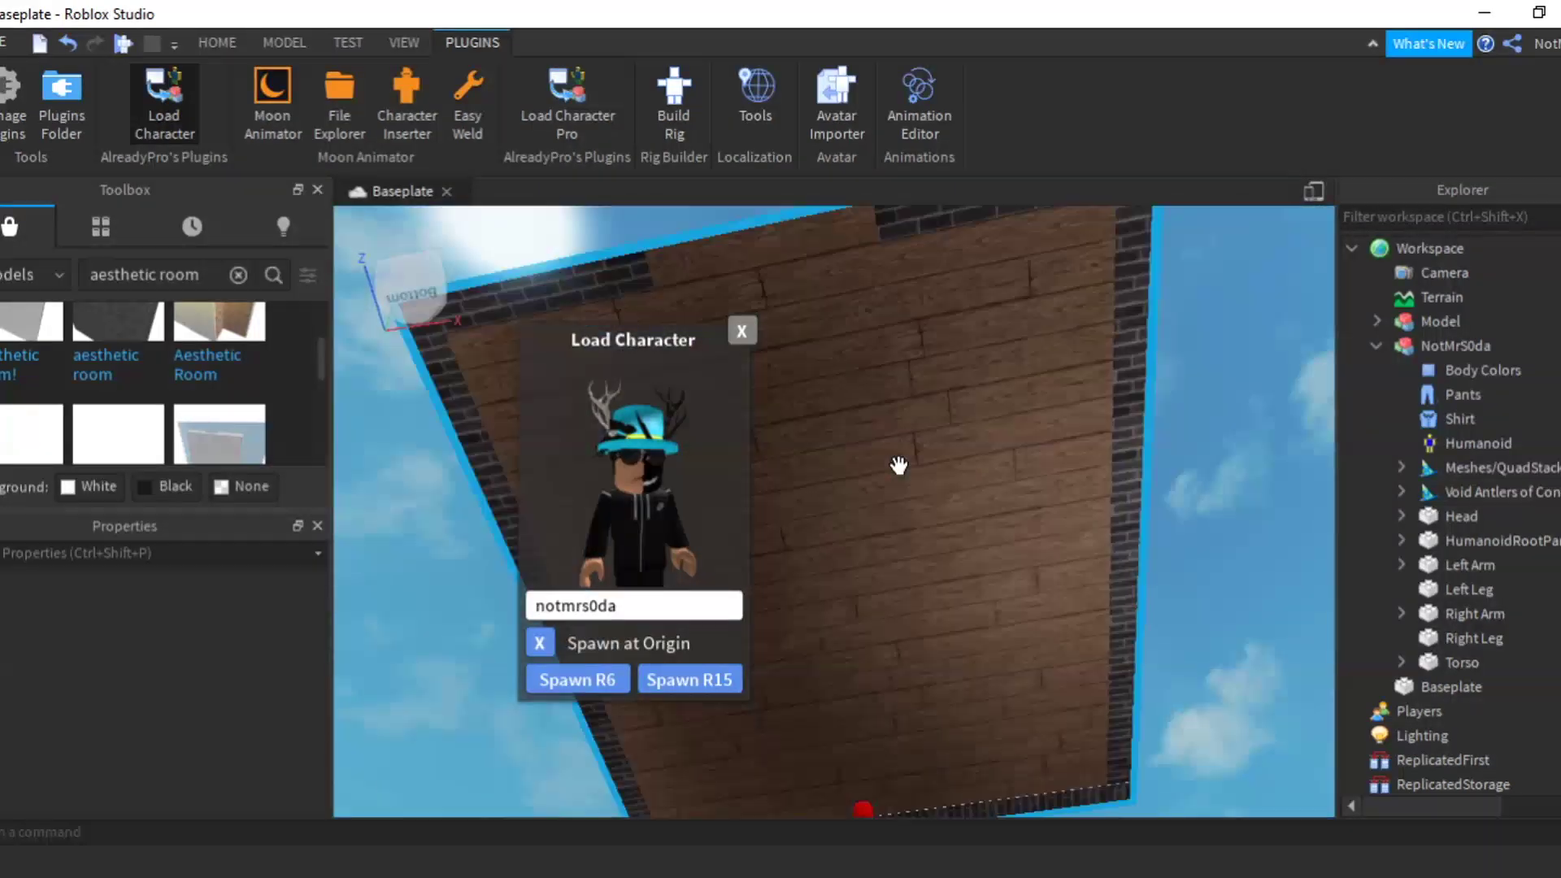
{"action": "scroll", "coordinate": [899, 465], "scroll_direction": "down", "scroll_amount": 2}
{"action": "left_click", "coordinate": [1421, 317]}
{"action": "left_click", "coordinate": [1158, 427]}
{"action": "scroll", "coordinate": [1157, 427], "scroll_direction": "up", "scroll_amount": 4}
{"action": "scroll", "coordinate": [1039, 387], "scroll_direction": "down", "scroll_amount": 10}
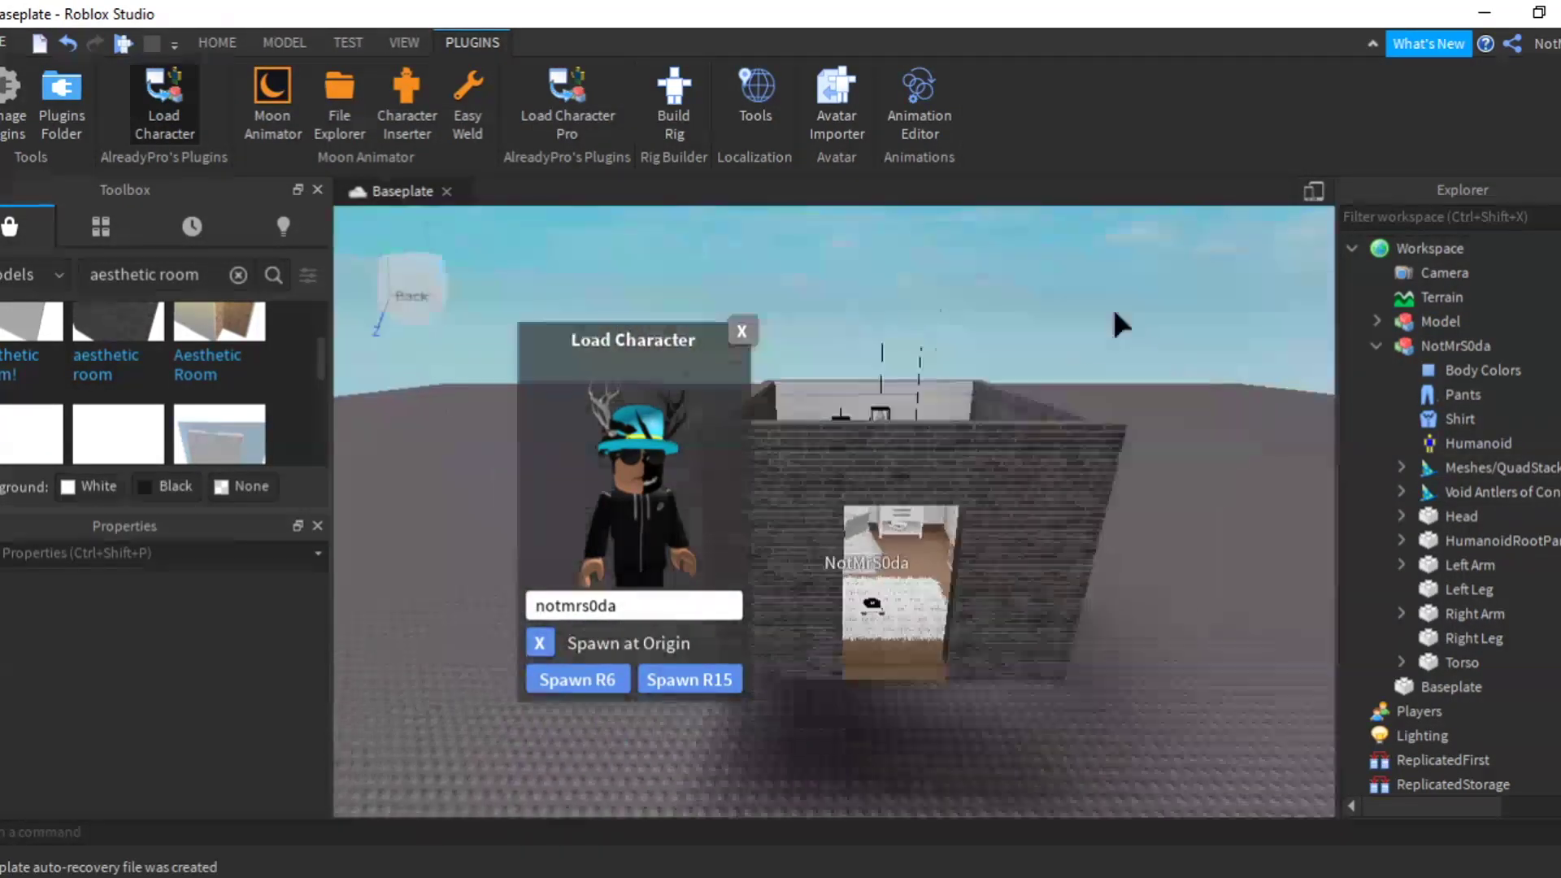
{"action": "left_click", "coordinate": [951, 555]}
{"action": "key", "text": "Delete"}
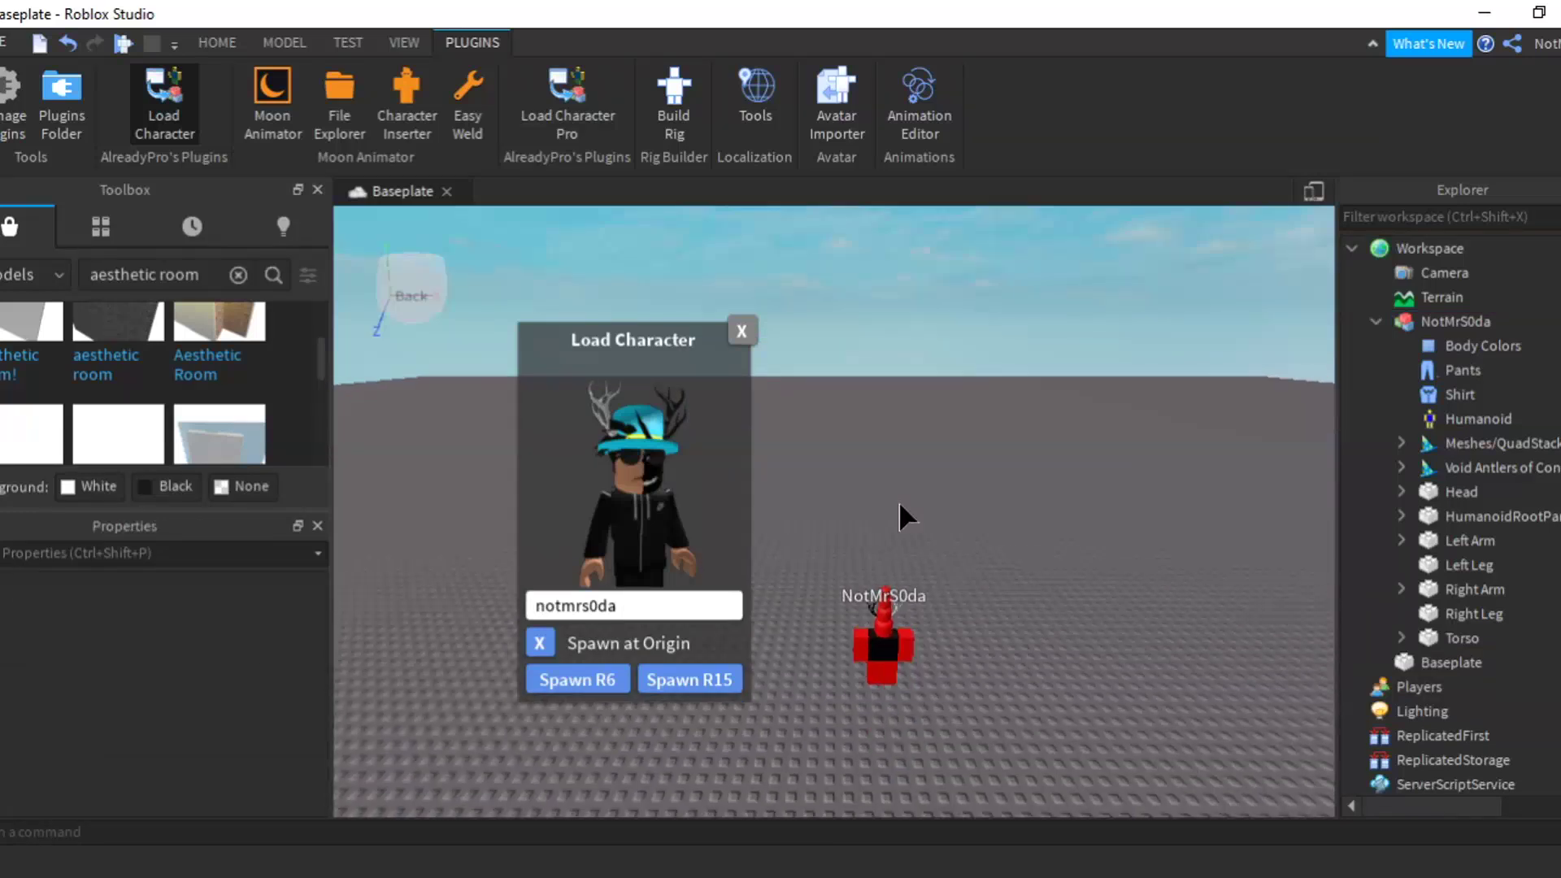
Search the model library for "aesthetic living room" and insert the Aesthetic Living Room model into the scene
{"action": "scroll", "coordinate": [319, 394], "scroll_direction": "up", "scroll_amount": 2}
{"action": "scroll", "coordinate": [314, 325], "scroll_direction": "down", "scroll_amount": 1}
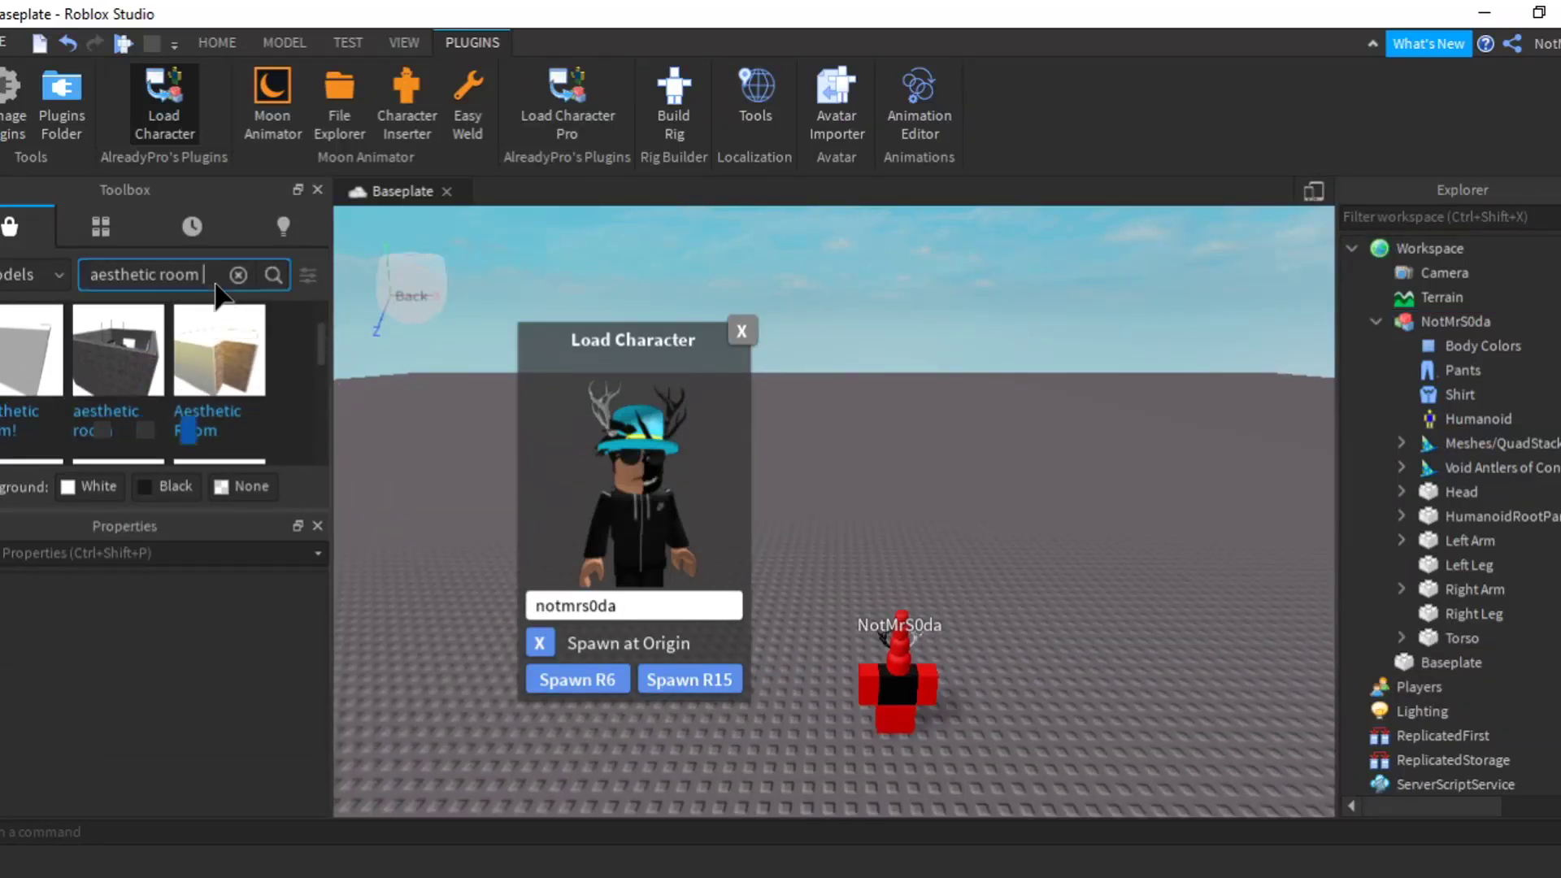
{"action": "left_click", "coordinate": [179, 274]}
{"action": "type", "text": "living room"}
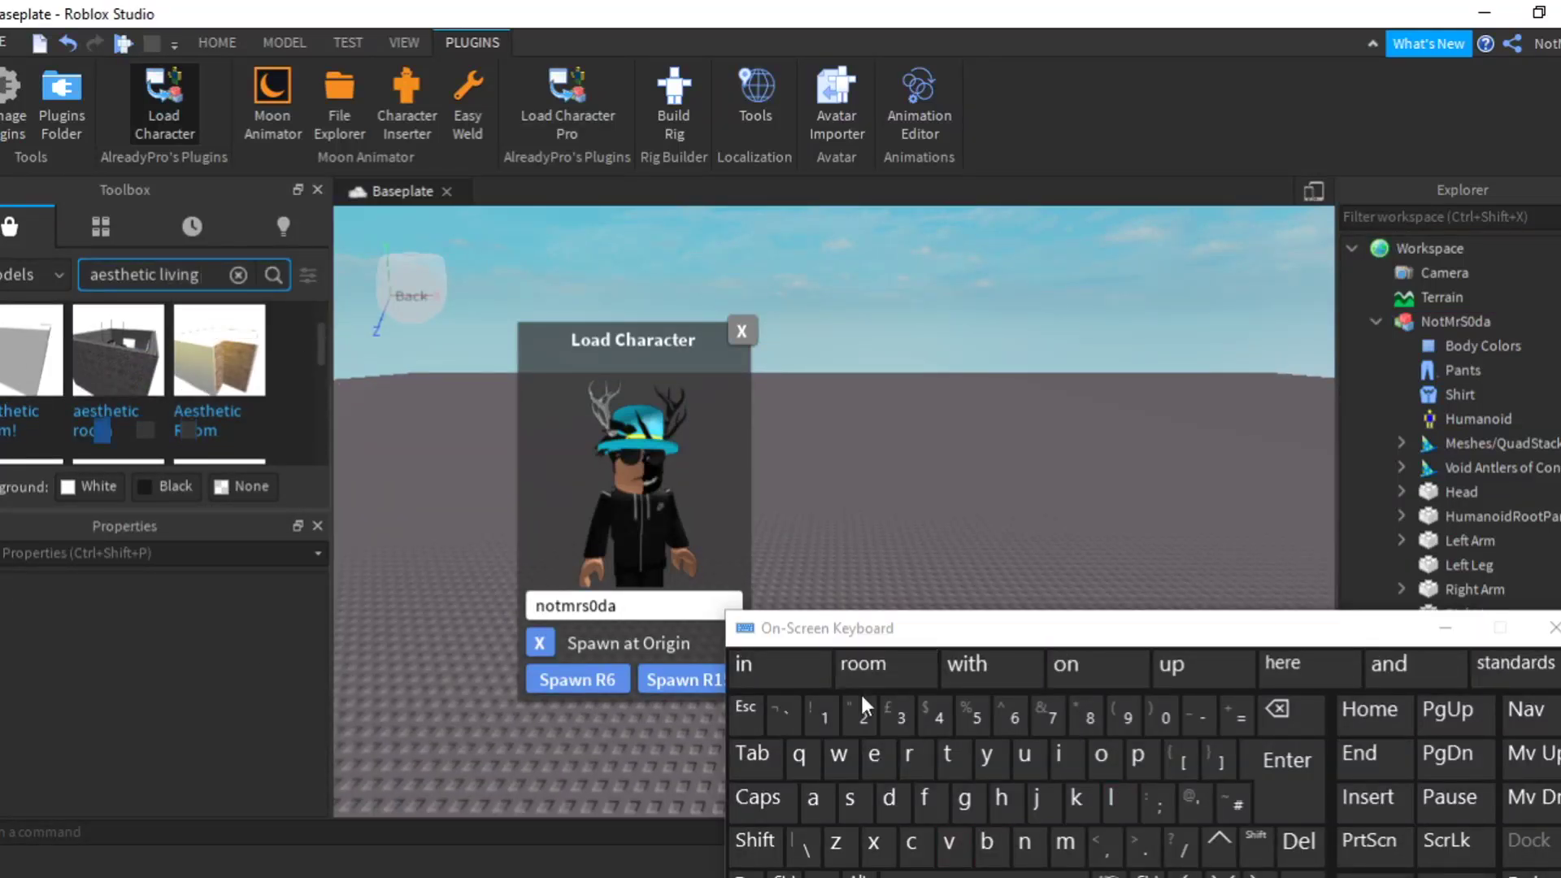
{"action": "left_click", "coordinate": [1287, 765]}
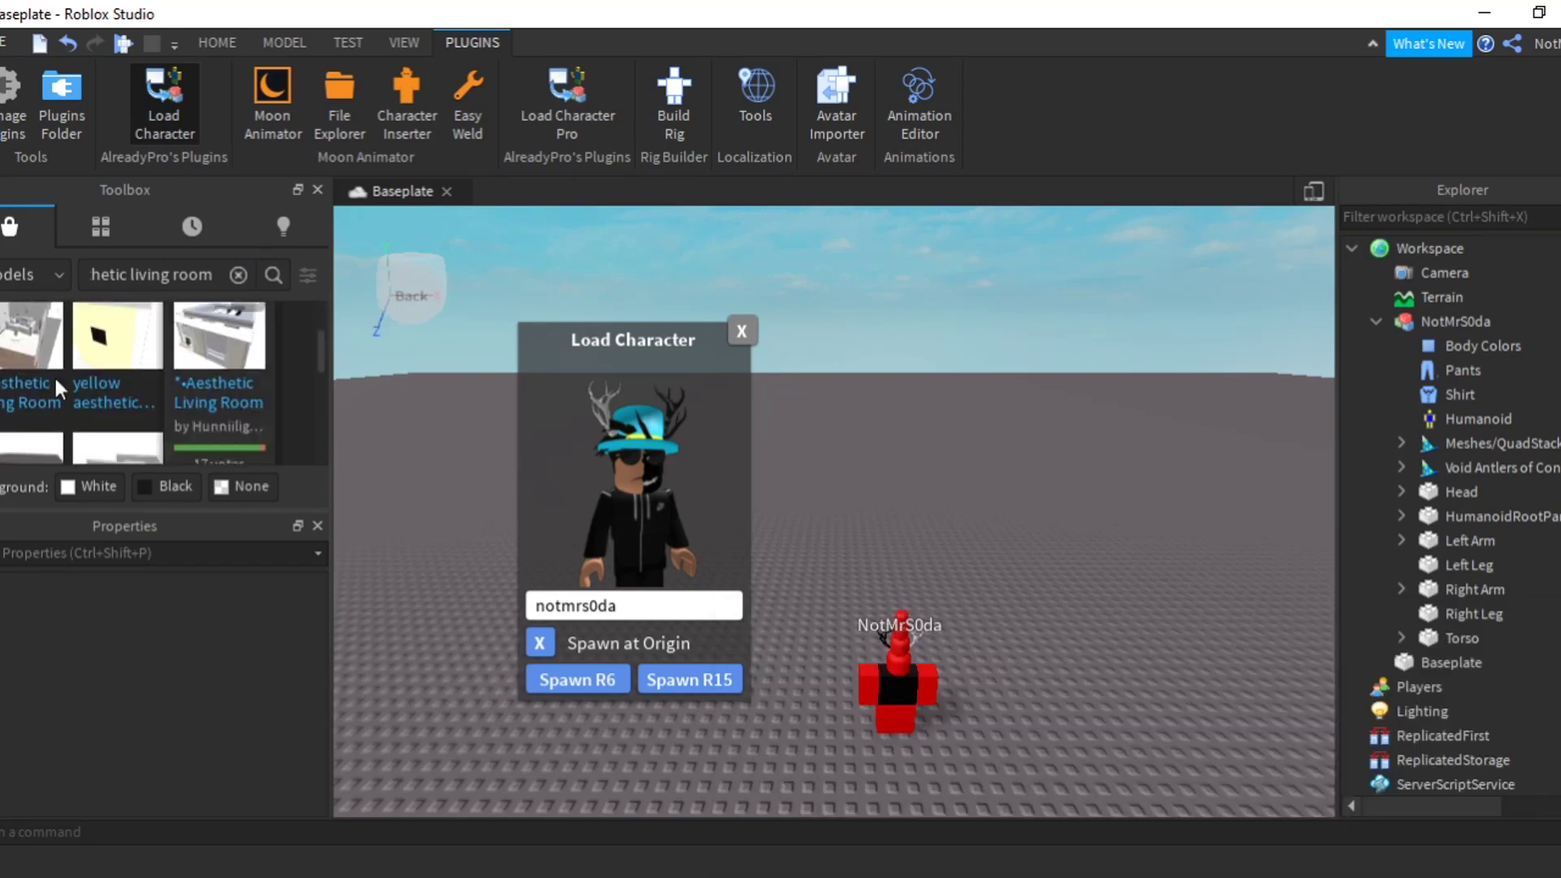
{"action": "left_click", "coordinate": [205, 348]}
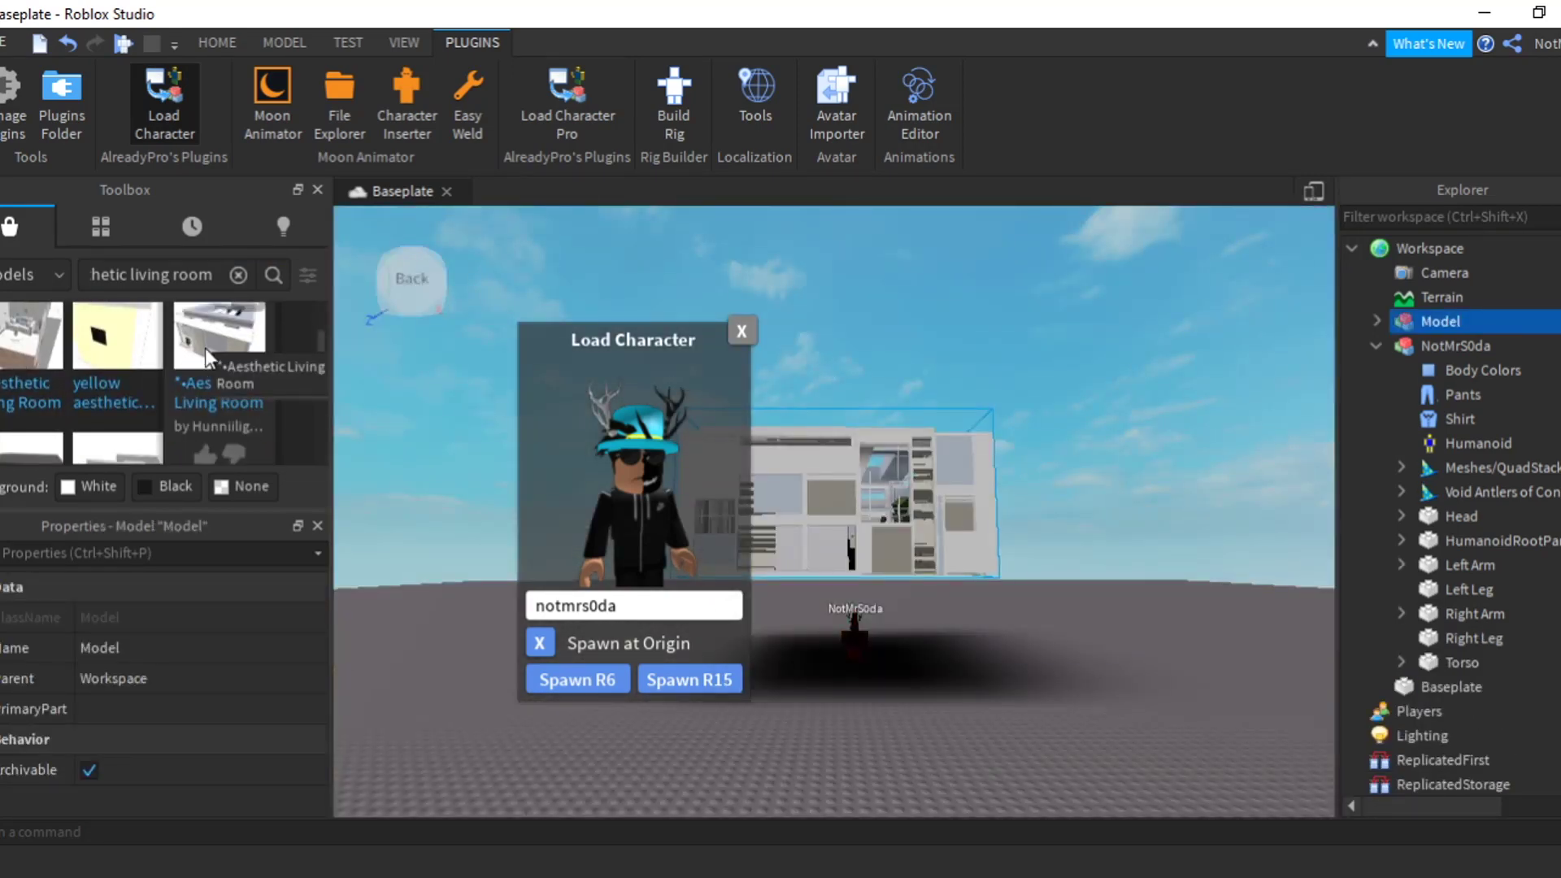
Move the inserted living room model down onto the baseplate around the character
{"action": "left_click", "coordinate": [1018, 354]}
{"action": "scroll", "coordinate": [1063, 446], "scroll_direction": "up", "scroll_amount": 5}
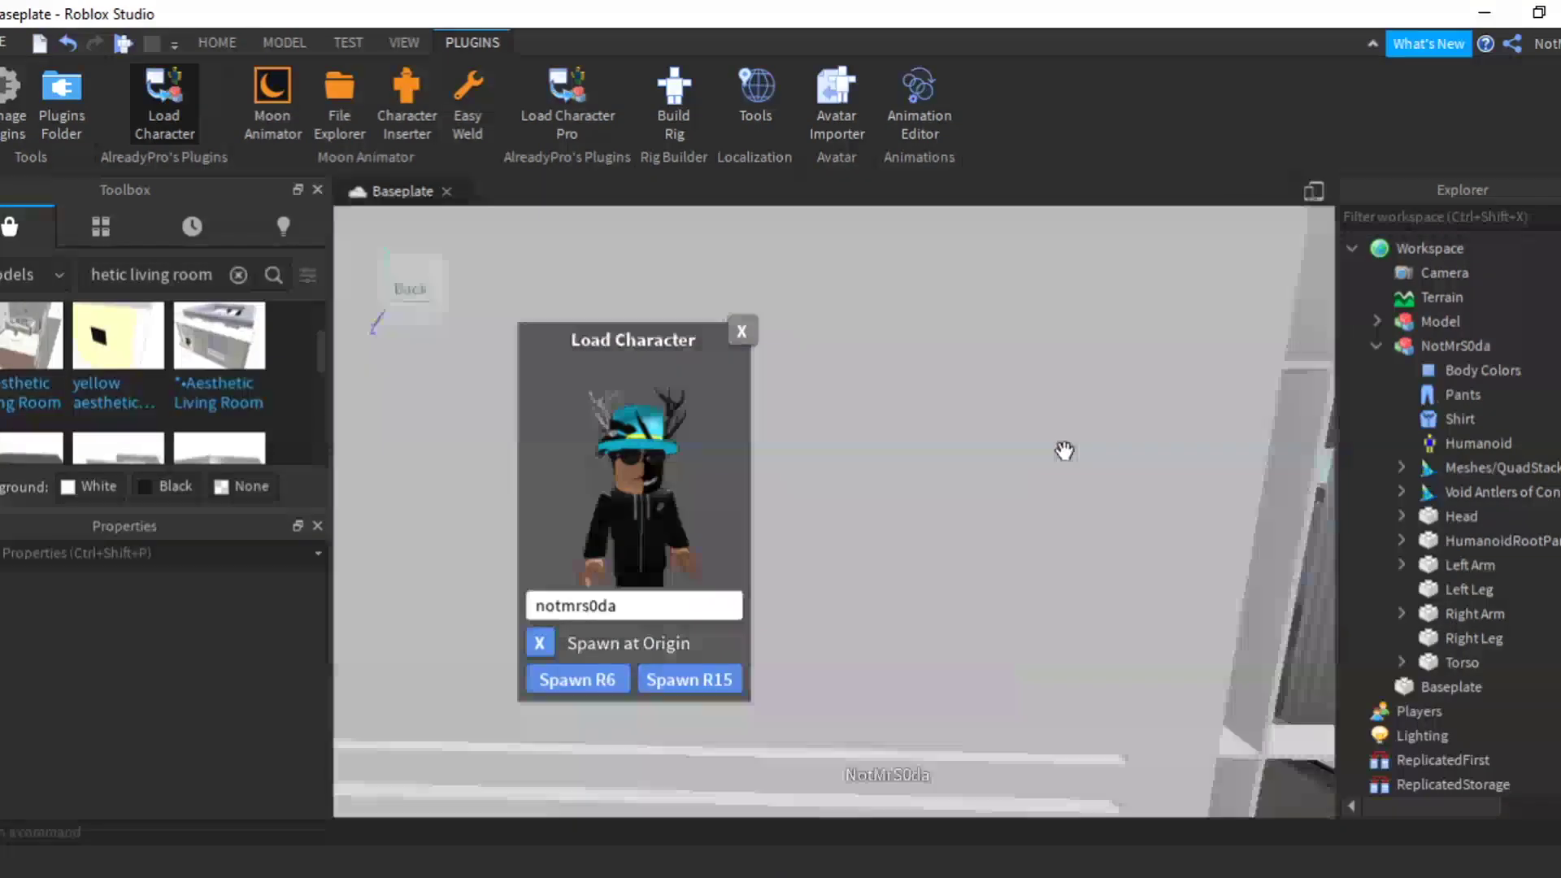
{"action": "scroll", "coordinate": [1064, 450], "scroll_direction": "down", "scroll_amount": 5}
{"action": "left_click", "coordinate": [906, 558]}
{"action": "left_click", "coordinate": [221, 44]}
{"action": "left_click", "coordinate": [202, 102]}
{"action": "left_click_drag", "start_coordinate": [837, 396], "coordinate": [841, 484]}
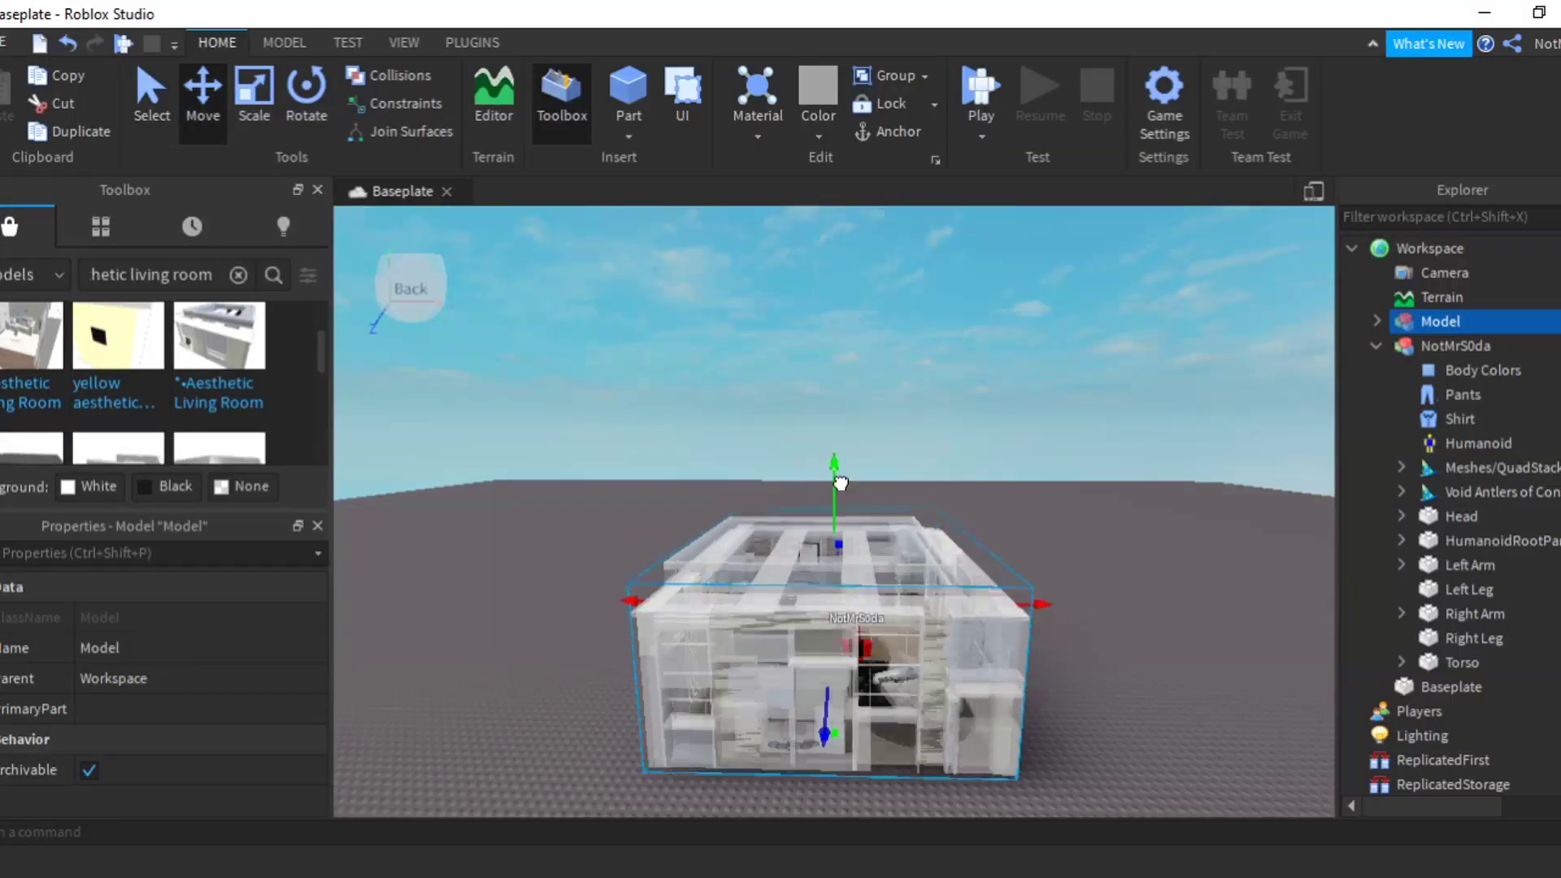
Start exporting the living room model and create and open a folder named room inside the tt folder
{"action": "right_click", "coordinate": [1441, 321]}
{"action": "left_click", "coordinate": [1453, 660]}
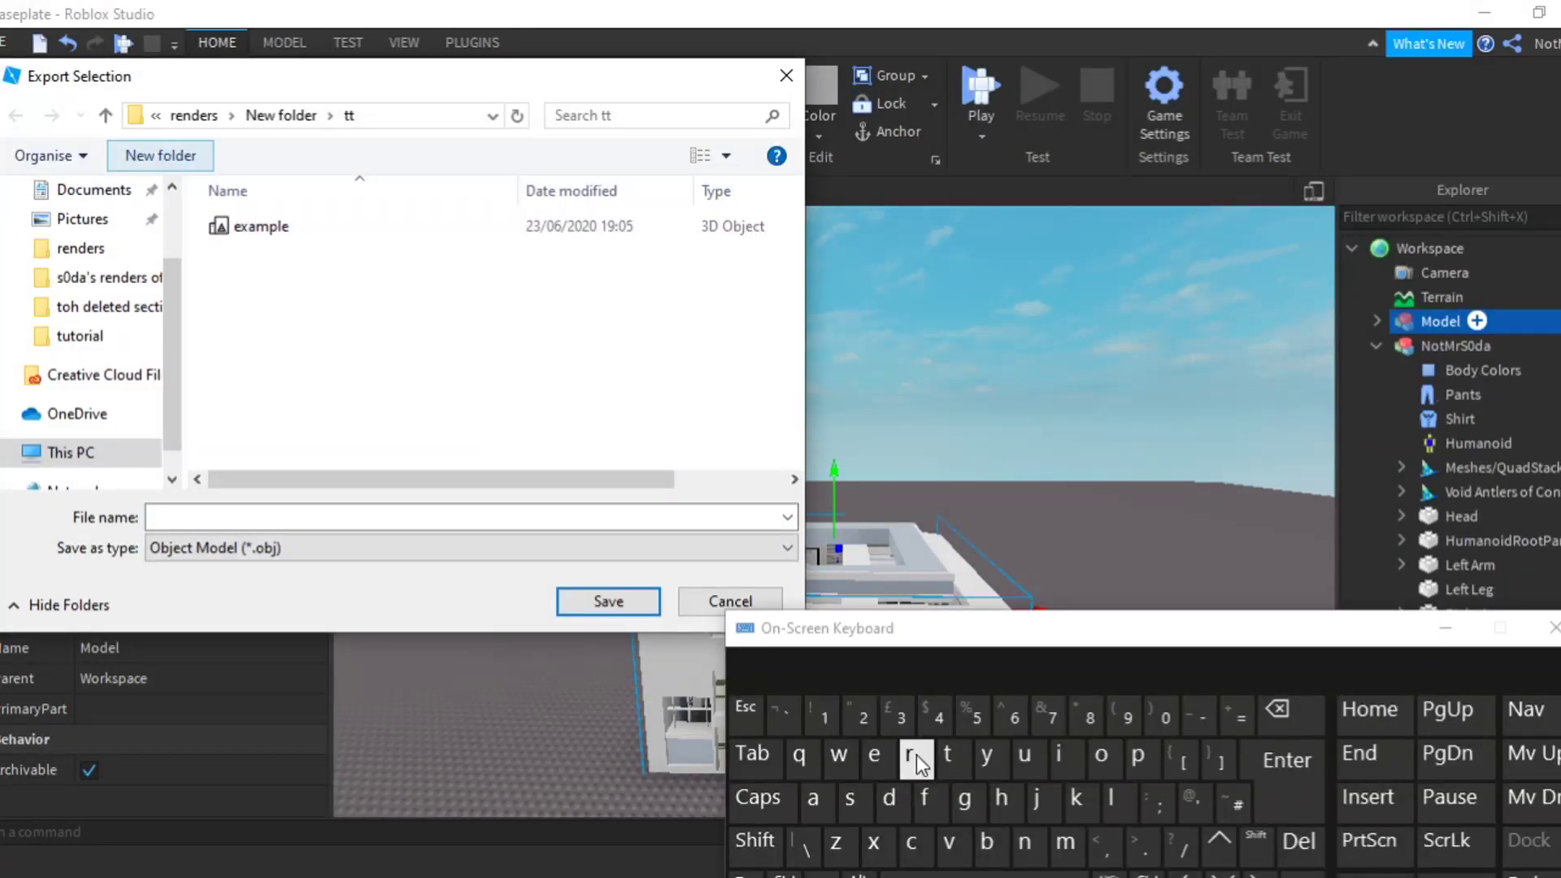
{"action": "left_click", "coordinate": [917, 760]}
{"action": "left_click", "coordinate": [1102, 756]}
{"action": "left_click", "coordinate": [1102, 756]}
{"action": "left_click", "coordinate": [1065, 841]}
{"action": "left_click", "coordinate": [1287, 760]}
{"action": "double_click", "coordinate": [290, 232]}
Name the living room export and save it as an Object Model (.obj) in the room folder
{"action": "left_click", "coordinate": [495, 518]}
{"action": "left_click", "coordinate": [888, 760]}
{"action": "left_click", "coordinate": [878, 846]}
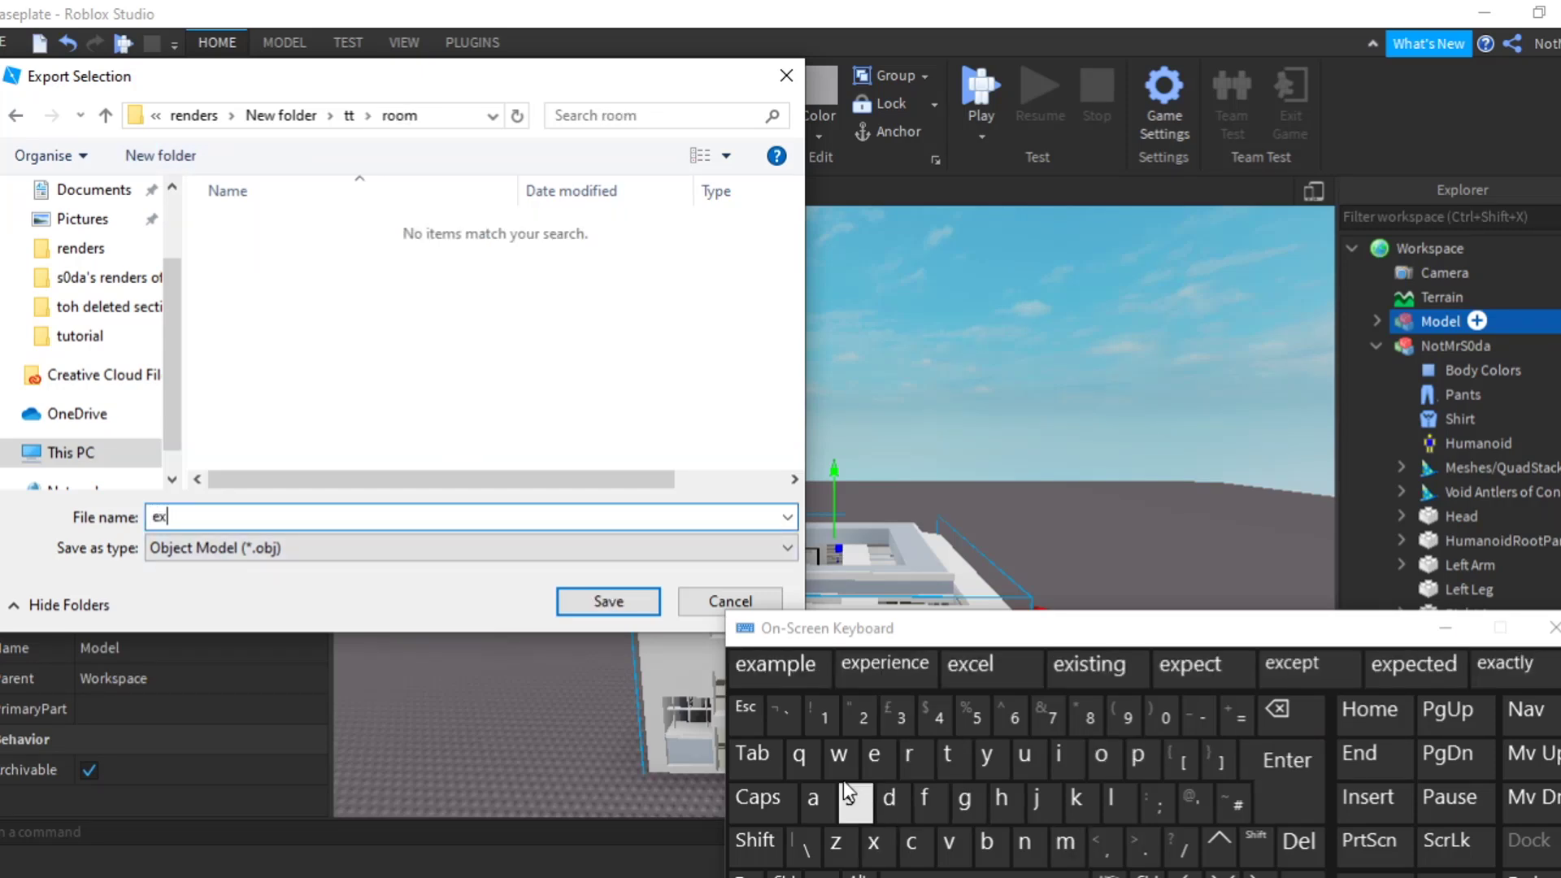
{"action": "left_click", "coordinate": [608, 601]}
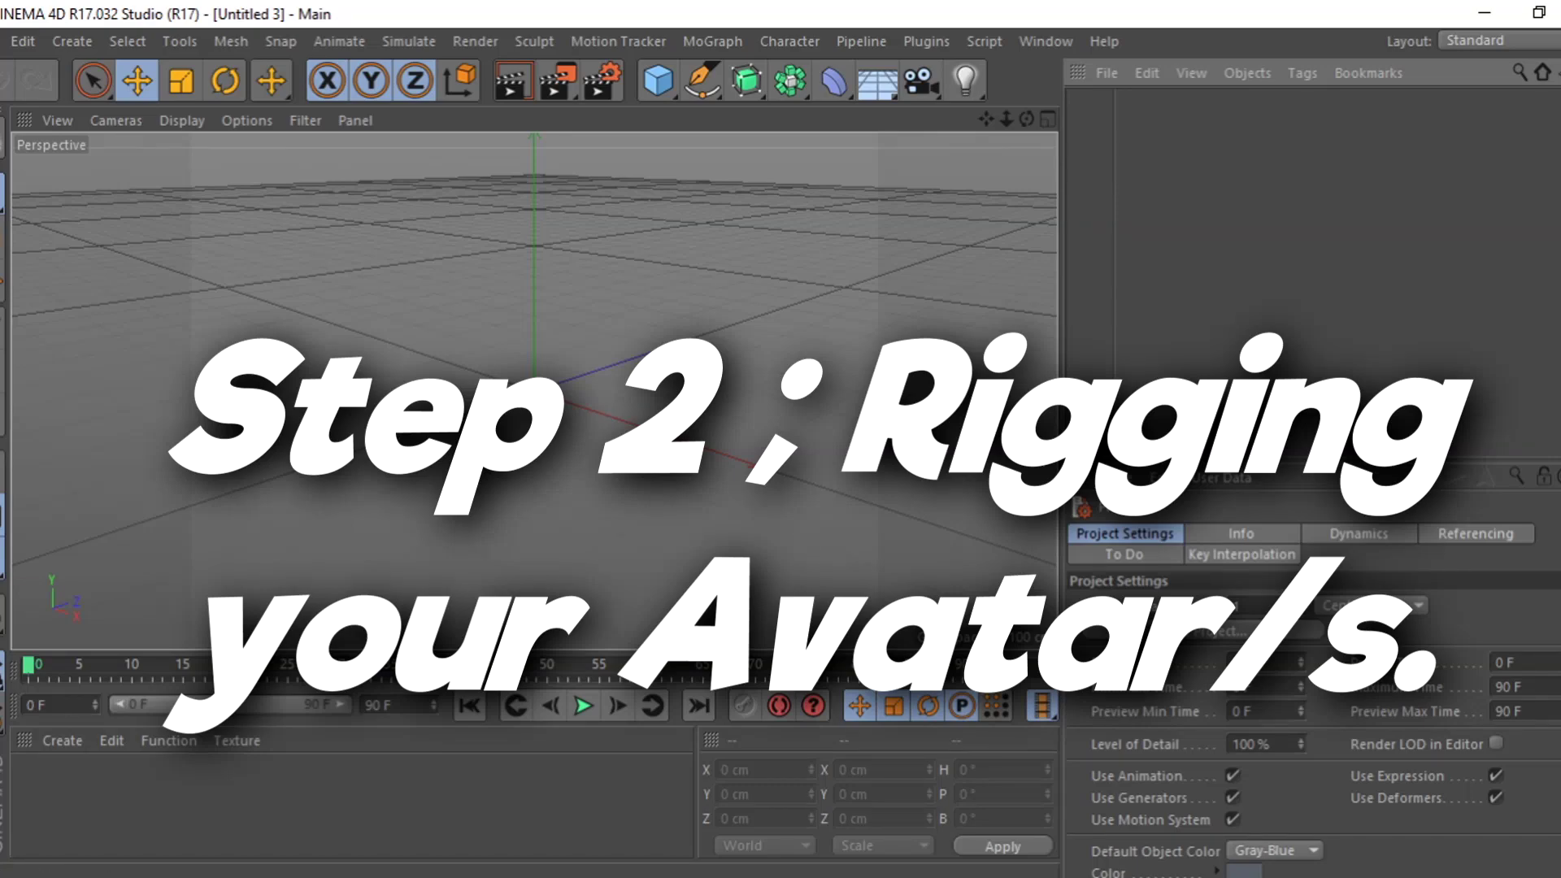
Switch to Cinema 4D and merge soda.obj from New folder in renders, importing at scale 100 centimeters with the Z axis flipped
{"action": "left_click", "coordinate": [2, 41]}
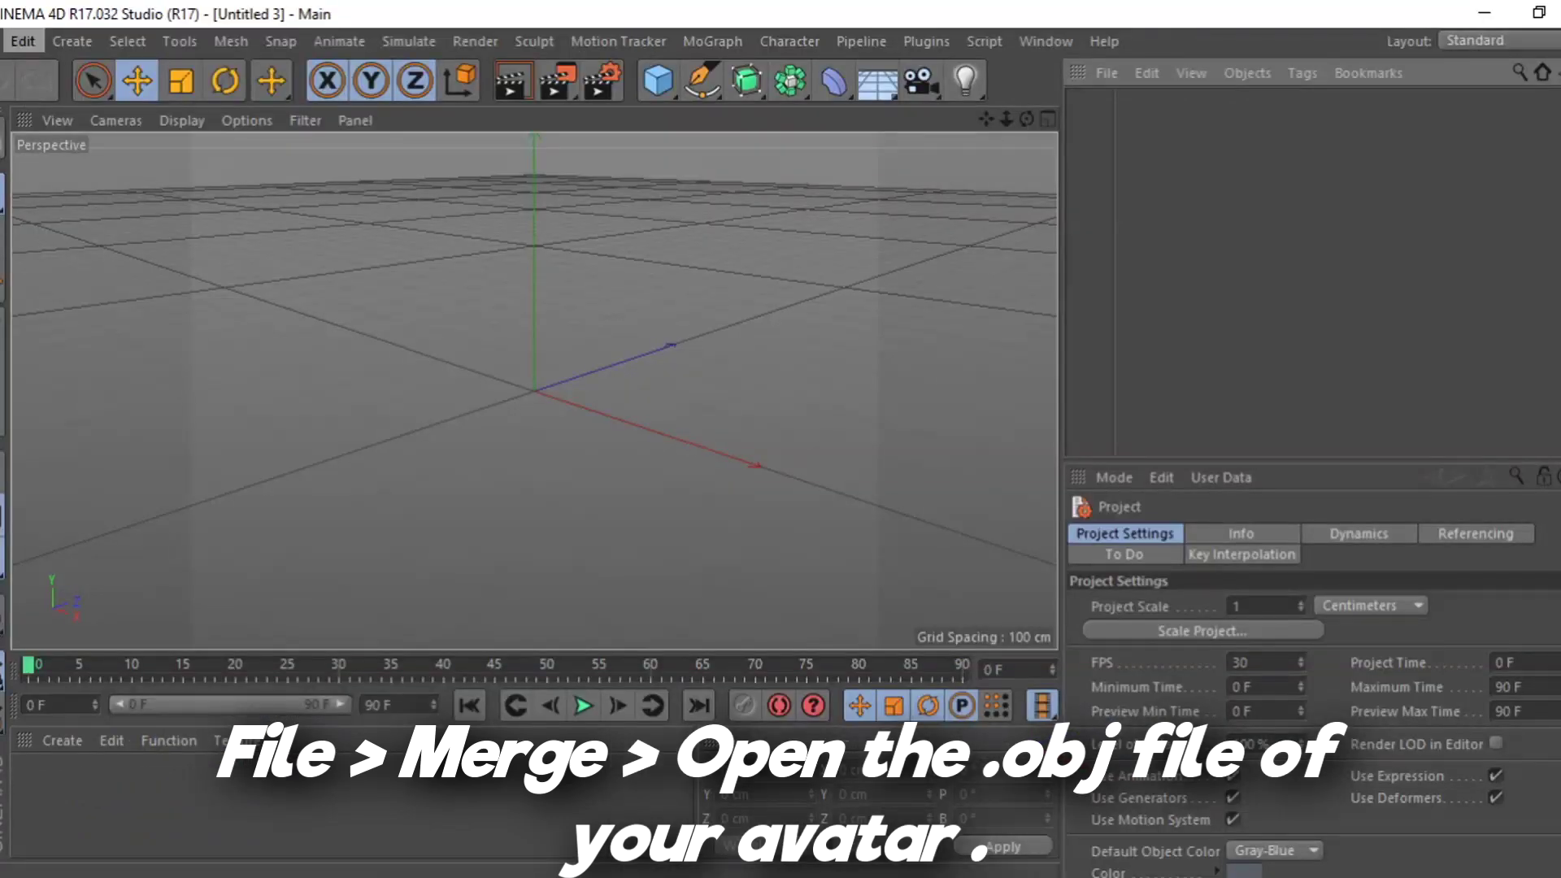
{"action": "key", "text": "alt+f"}
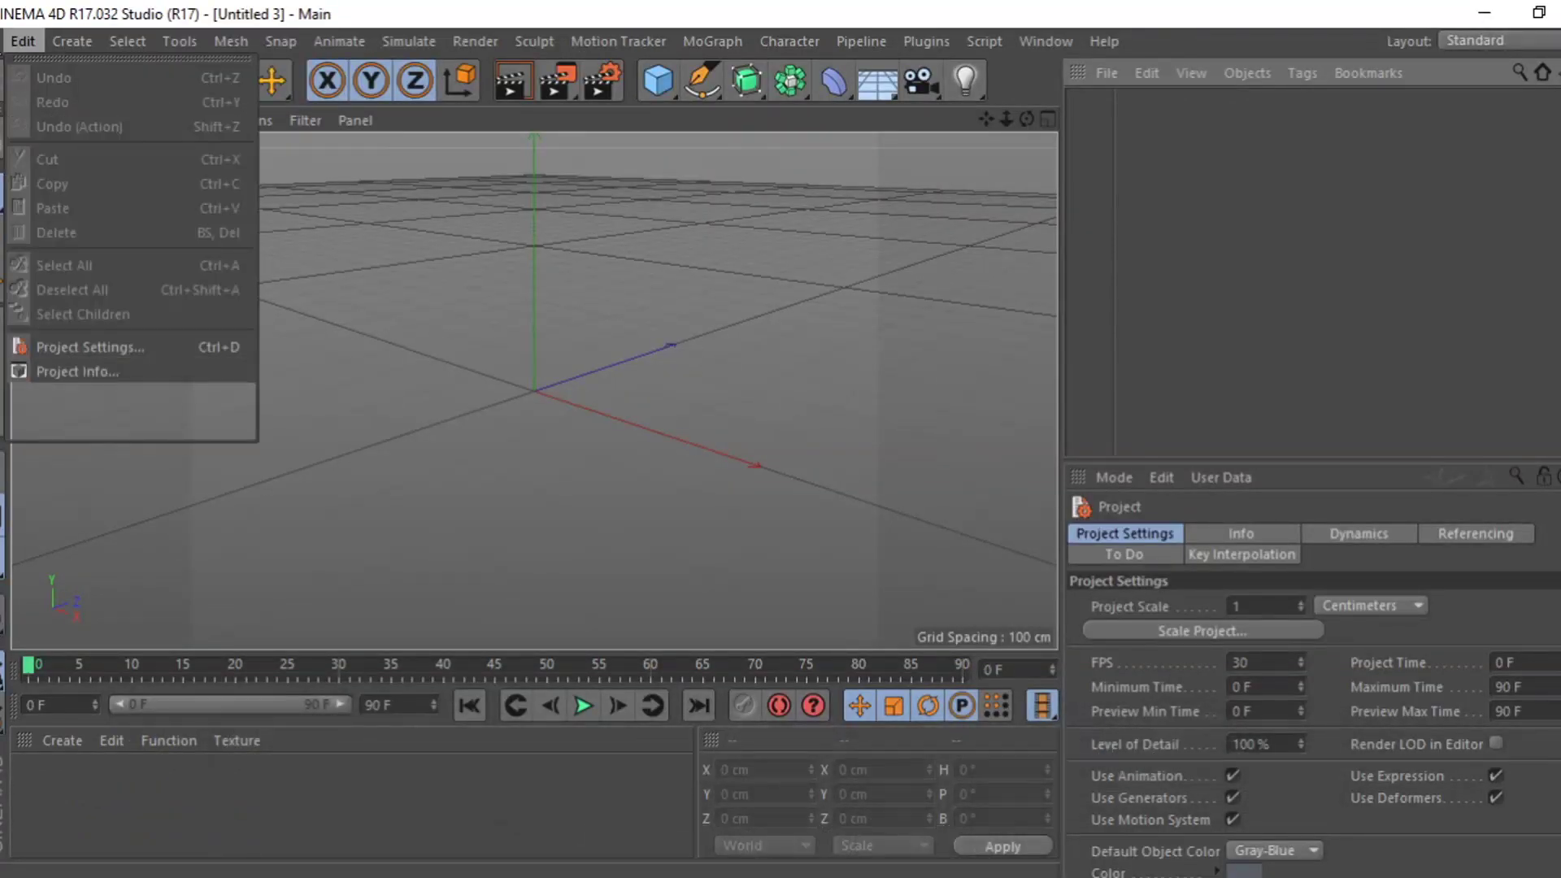
{"action": "left_click", "coordinate": [6, 131]}
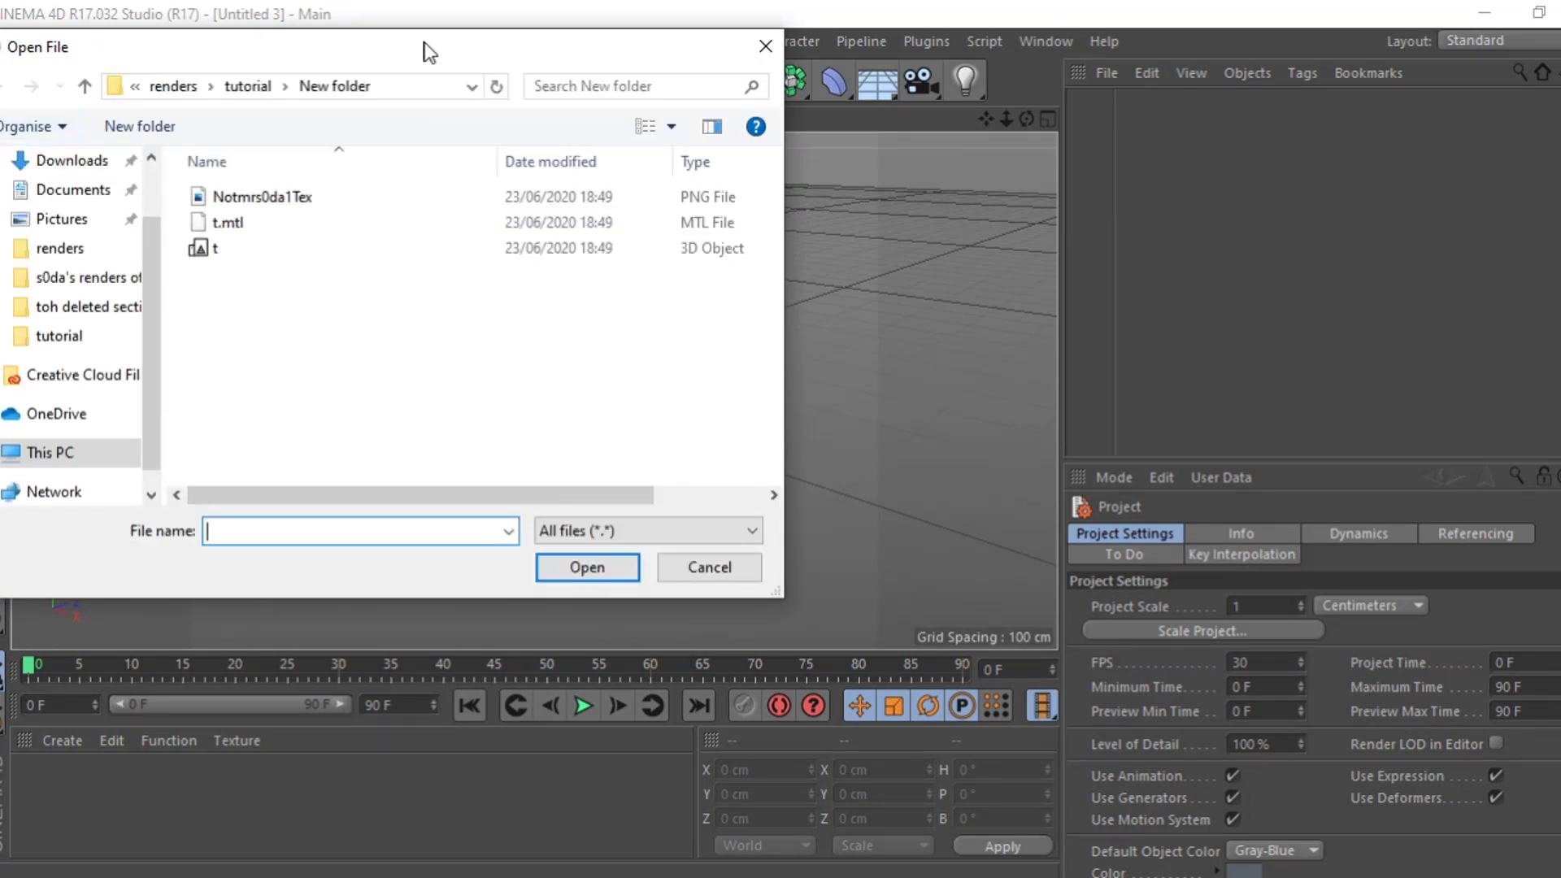
{"action": "left_click", "coordinate": [252, 86]}
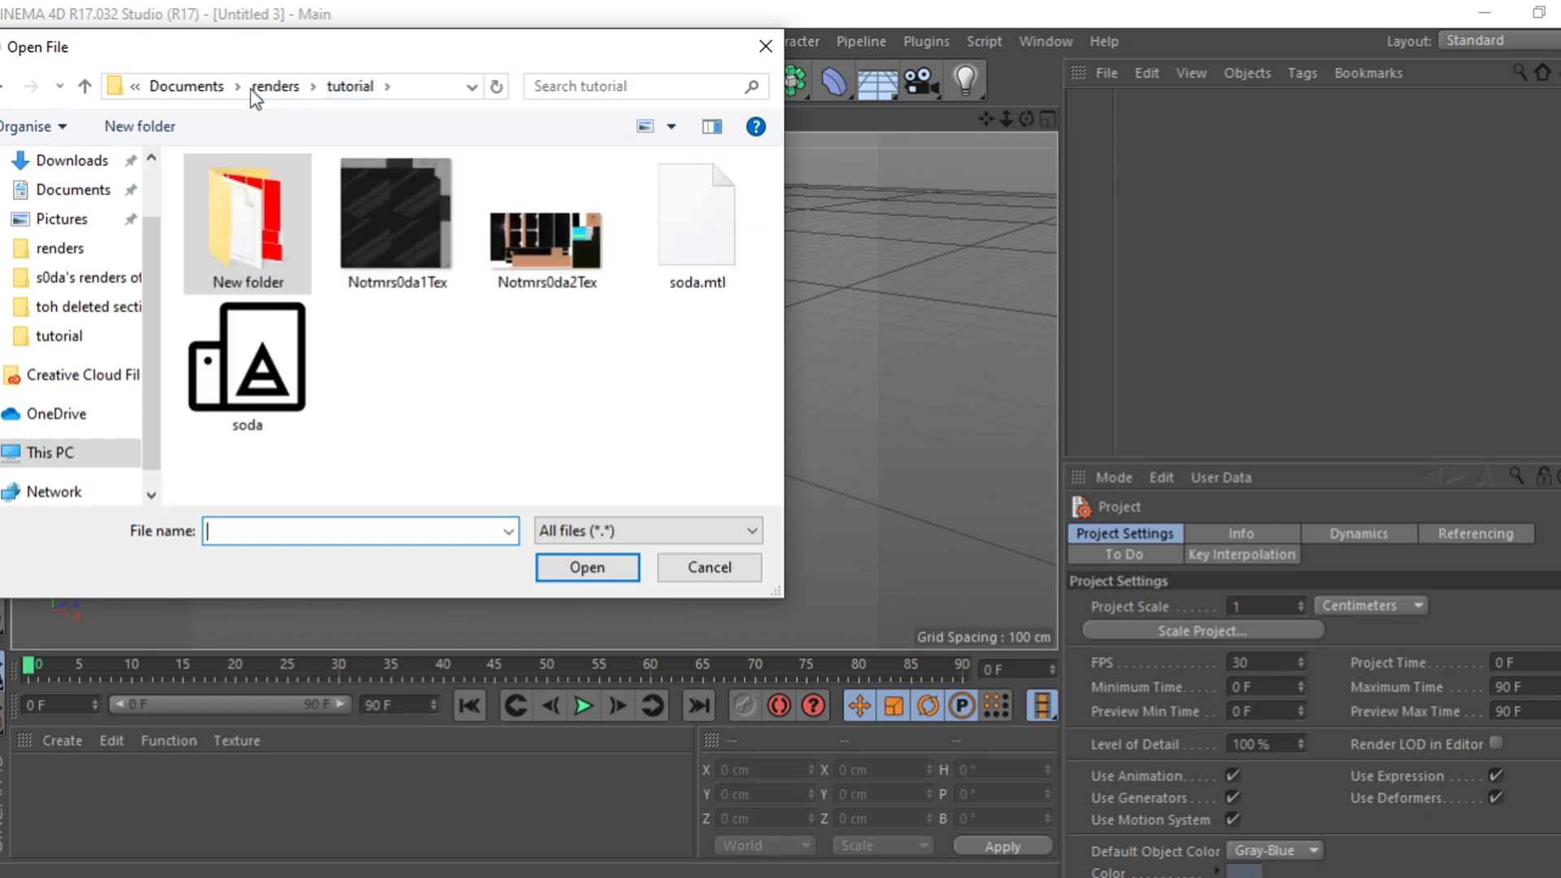
{"action": "left_click", "coordinate": [277, 87]}
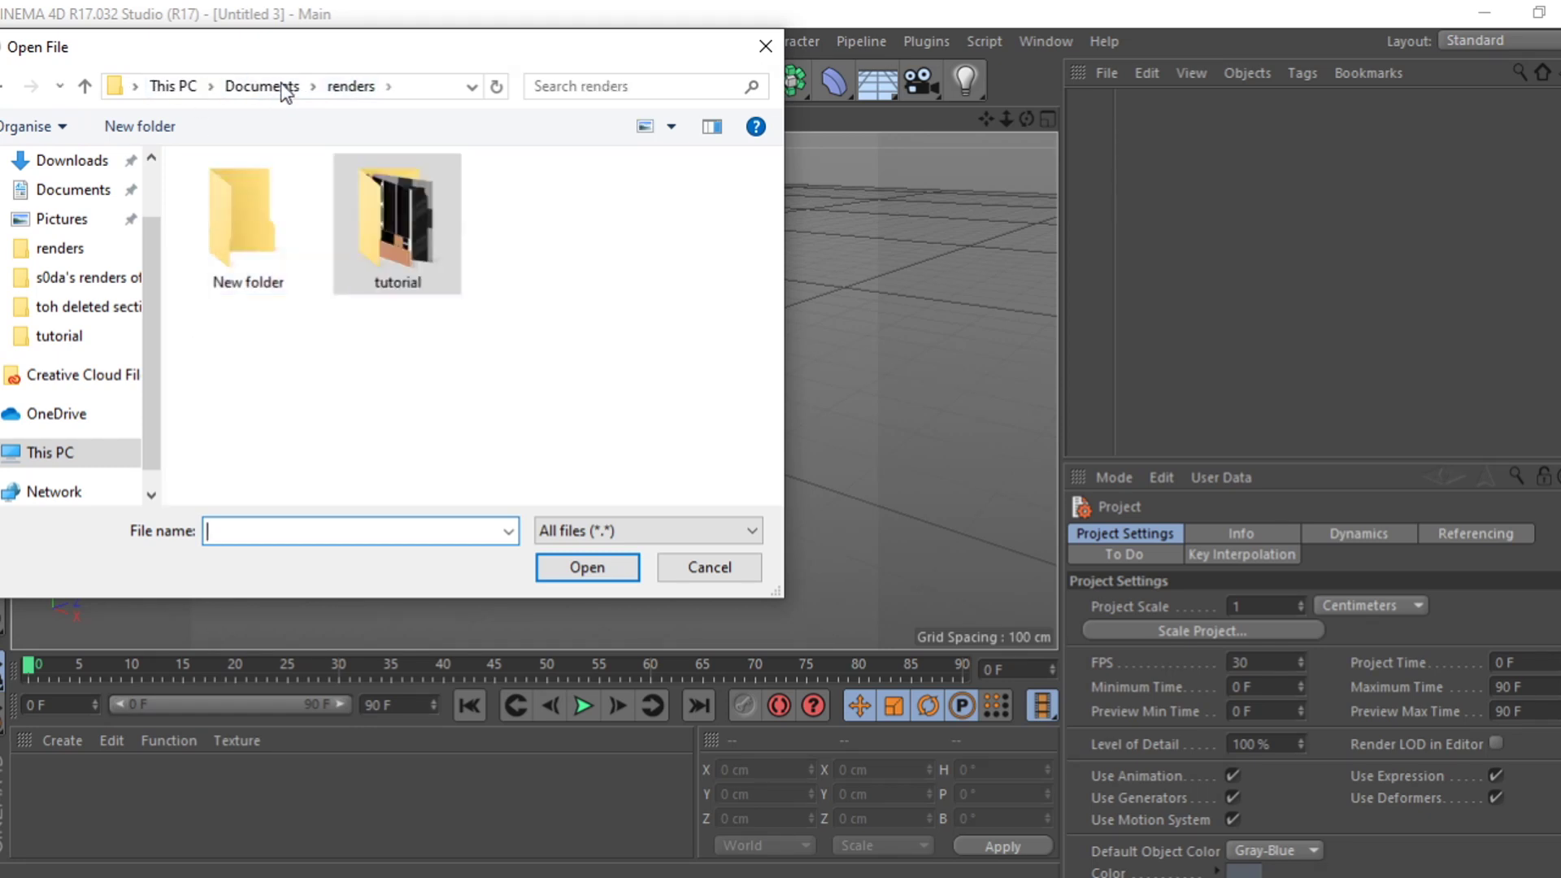
{"action": "double_click", "coordinate": [241, 213]}
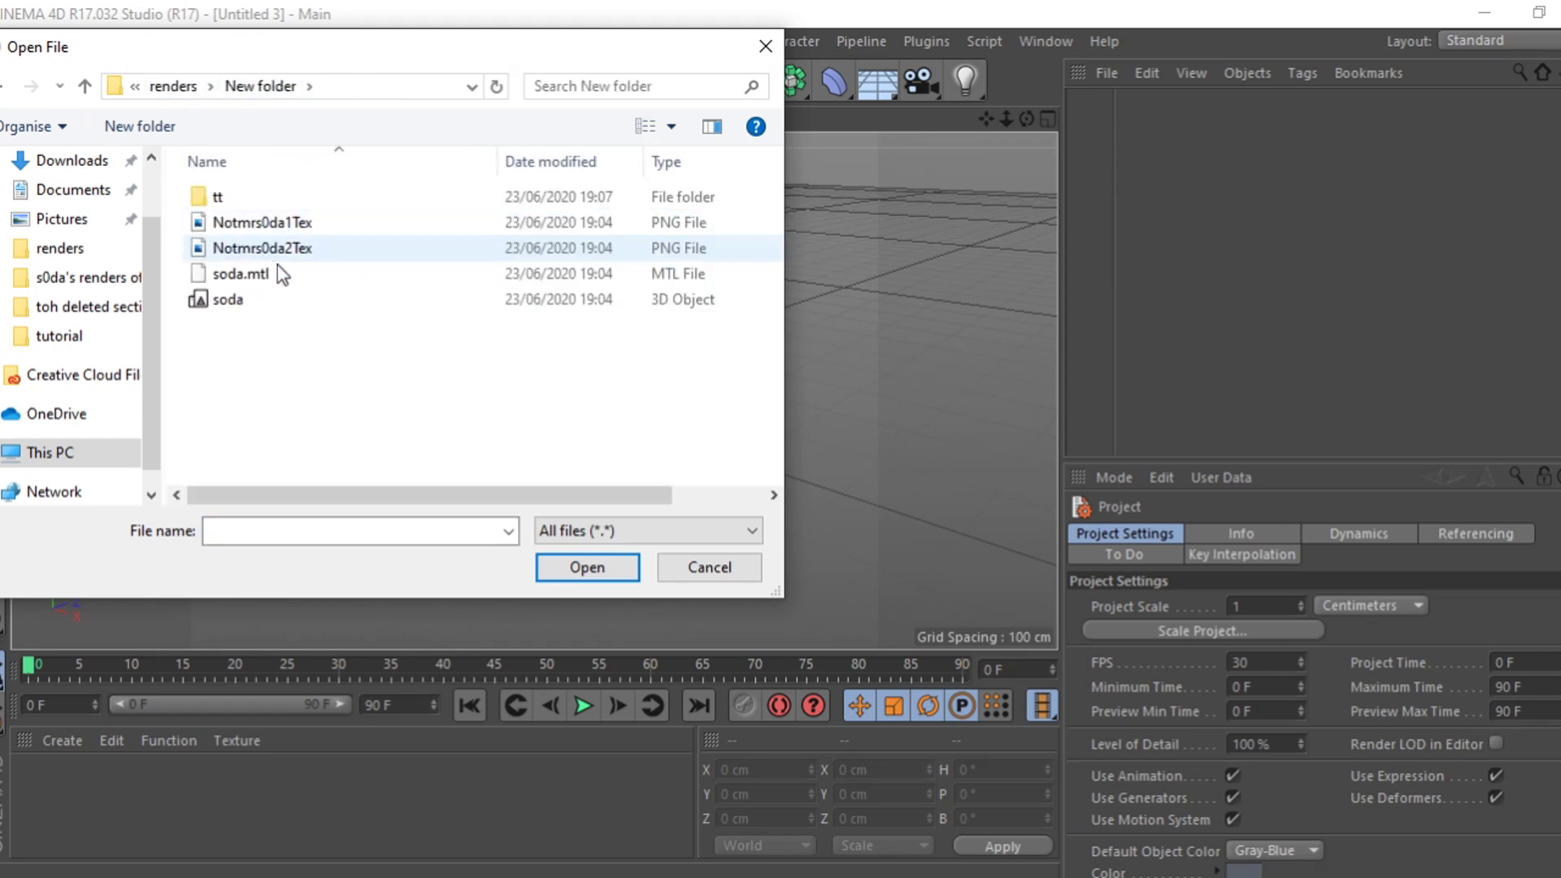
{"action": "left_click", "coordinate": [248, 301]}
{"action": "left_click", "coordinate": [587, 566]}
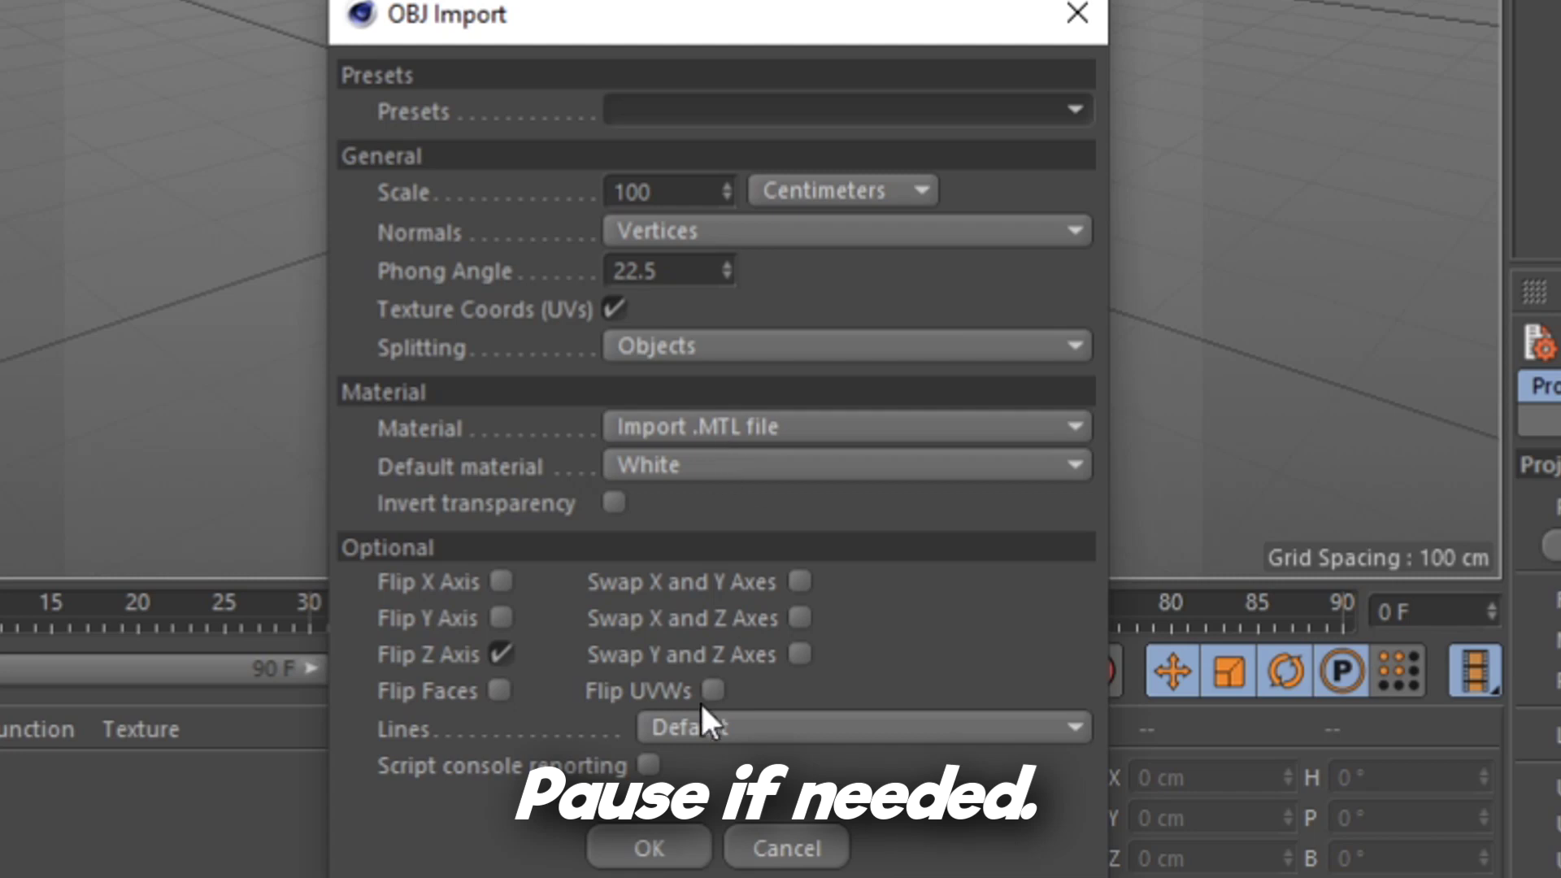
{"action": "left_click", "coordinate": [646, 848]}
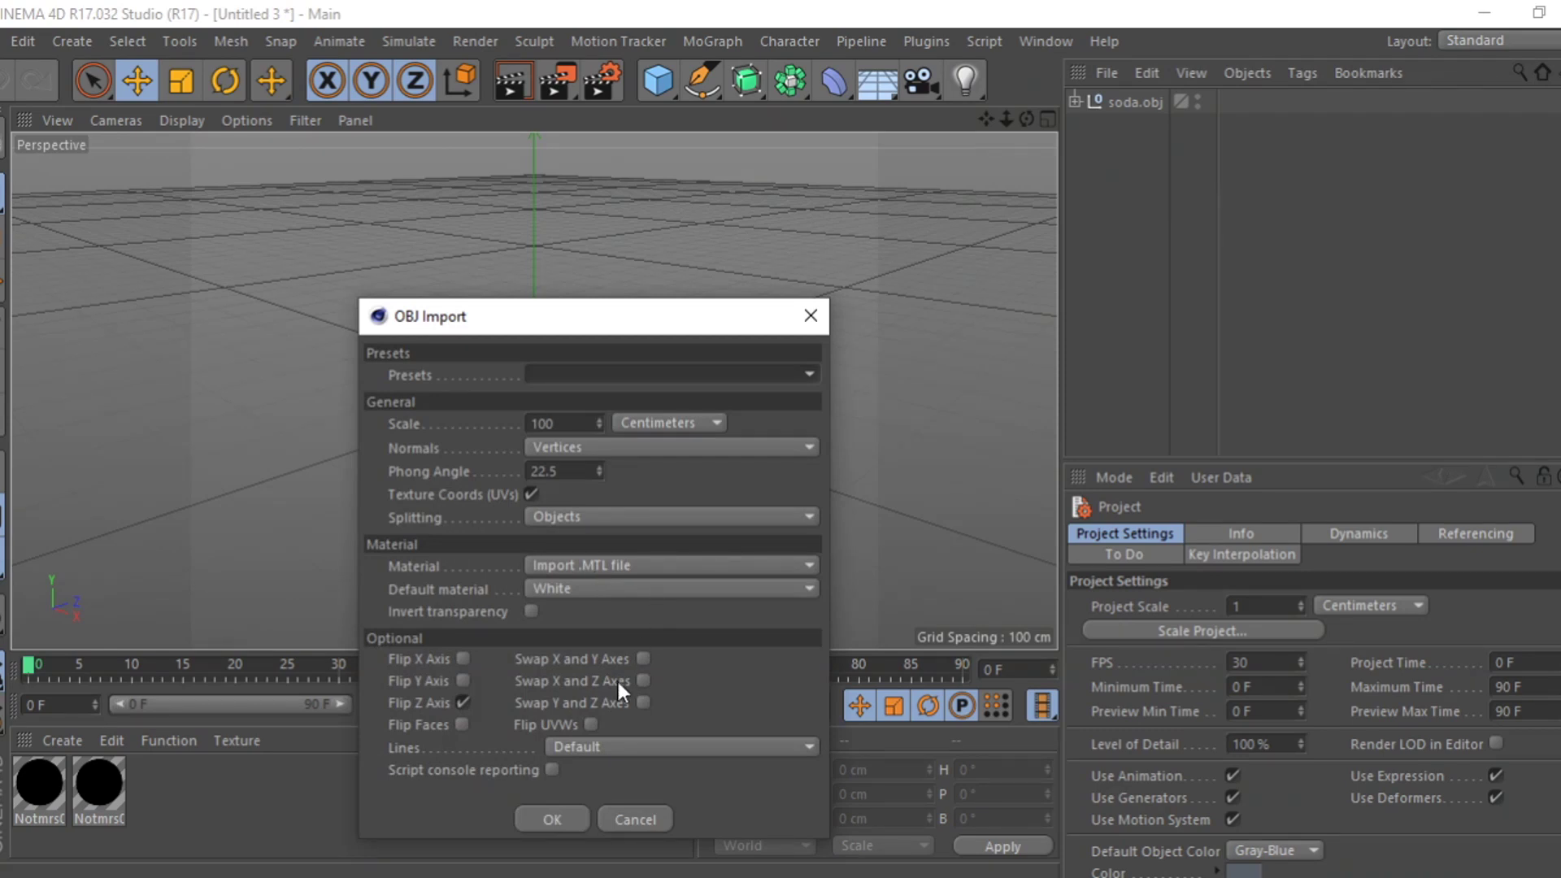
Import example.obj with the current OBJ settings and set the scale of example.obj and soda.obj to 100 on all axes
{"action": "left_click", "coordinate": [579, 814]}
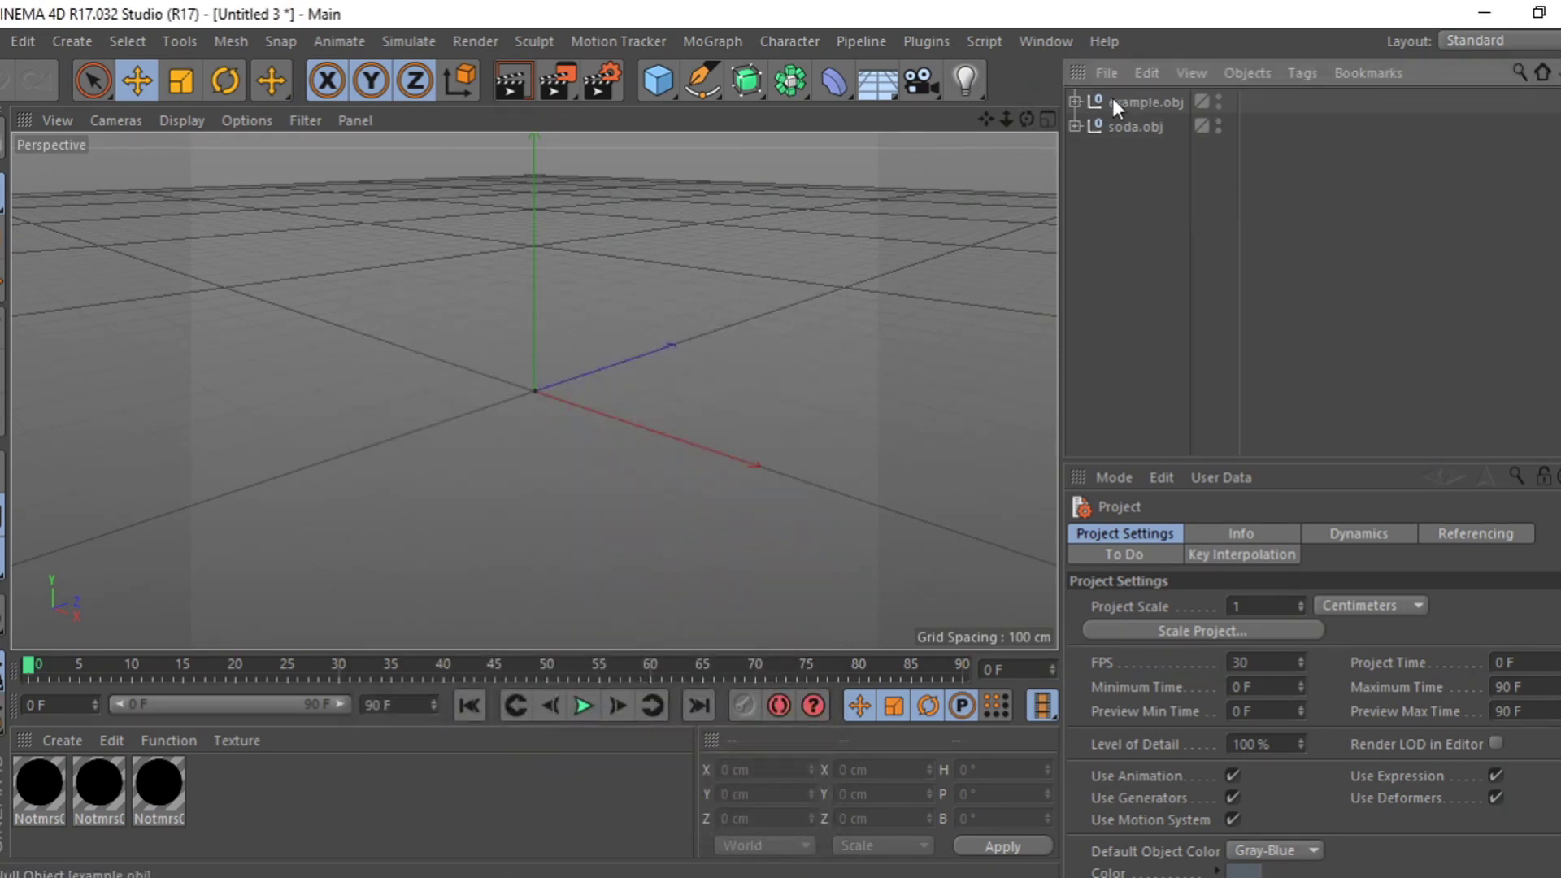
{"action": "left_click", "coordinate": [1120, 104]}
{"action": "left_click", "coordinate": [1134, 127], "text": "shift"}
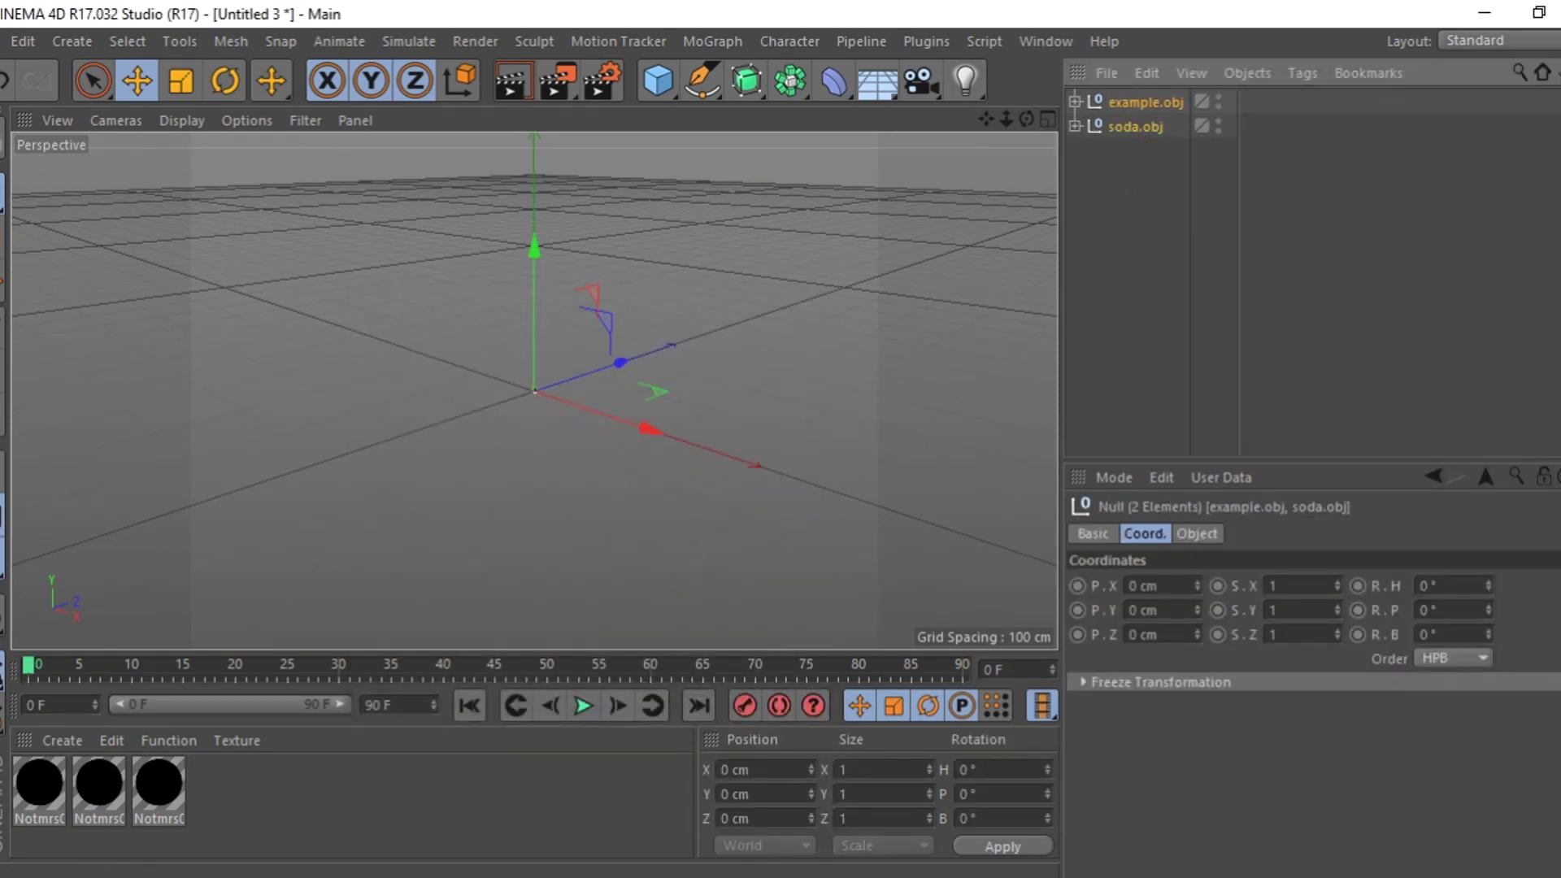
{"action": "key", "text": "alt+Tab"}
{"action": "left_click_drag", "start_coordinate": [1296, 640], "coordinate": [1291, 729]}
{"action": "left_click", "coordinate": [1297, 588]}
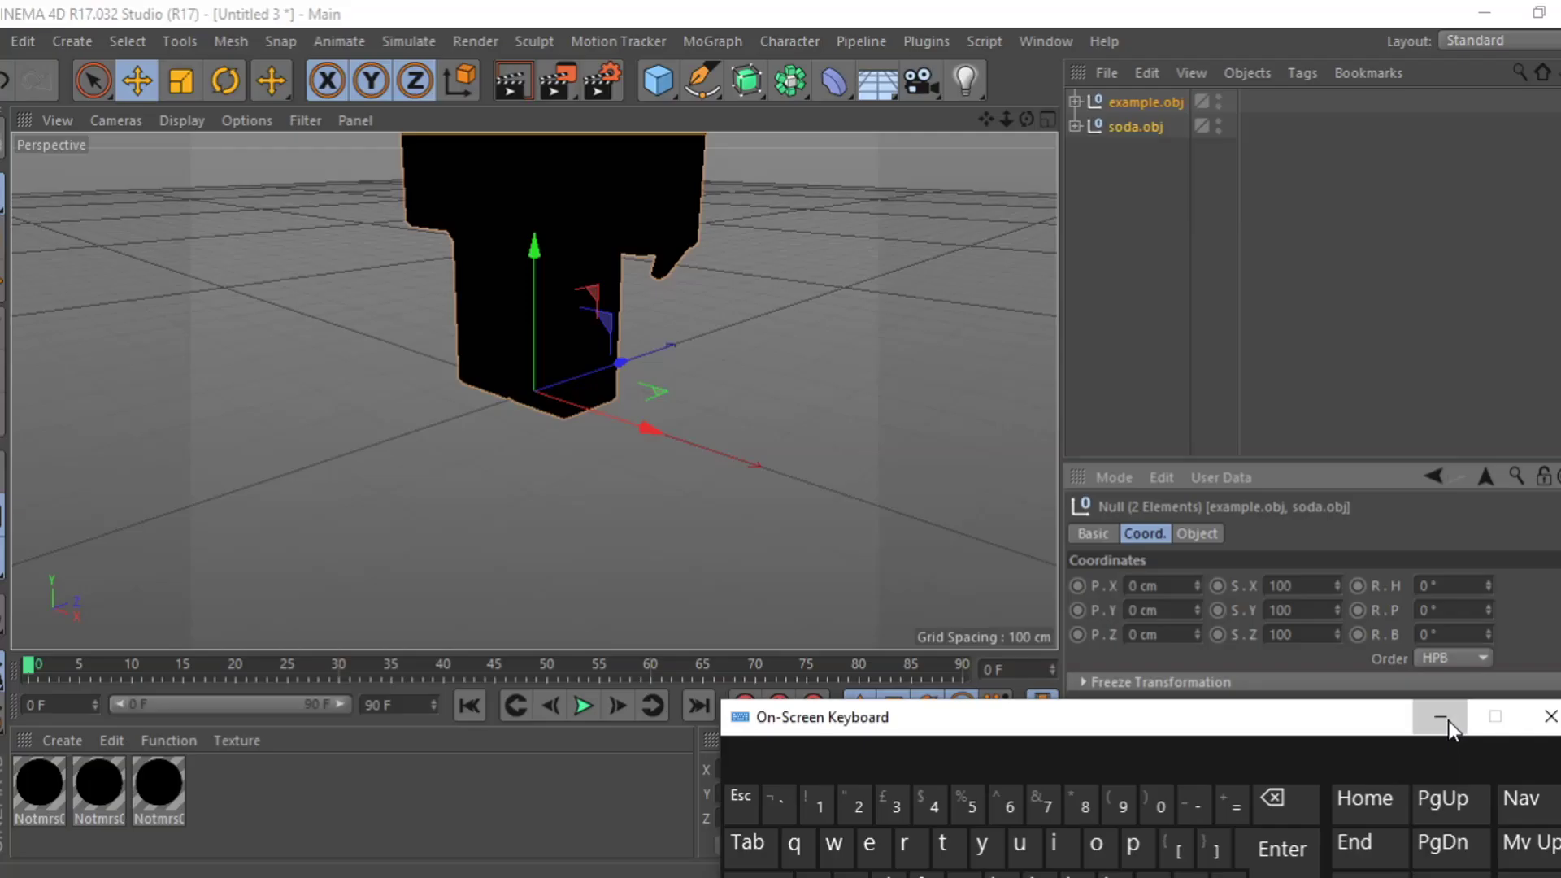
{"action": "left_click", "coordinate": [1355, 831]}
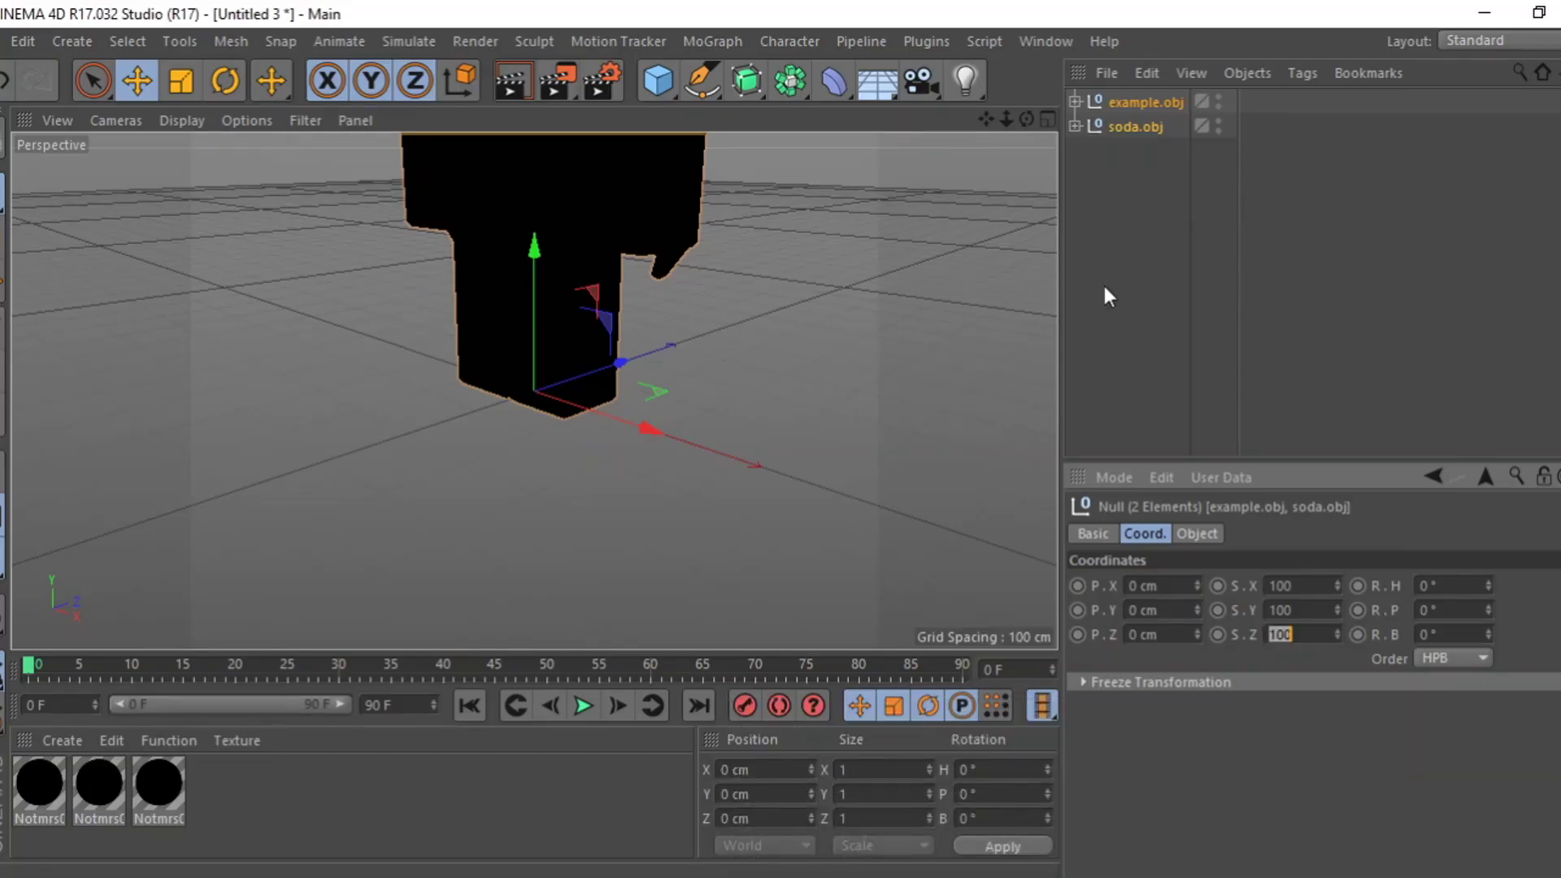
{"action": "left_click", "coordinate": [716, 14]}
Move soda.obj along X to about 460 cm so that it stands clear beside example.obj
{"action": "left_click", "coordinate": [1104, 137]}
{"action": "left_click_drag", "start_coordinate": [628, 416], "coordinate": [935, 452]}
{"action": "left_click_drag", "start_coordinate": [985, 119], "coordinate": [1031, 130]}
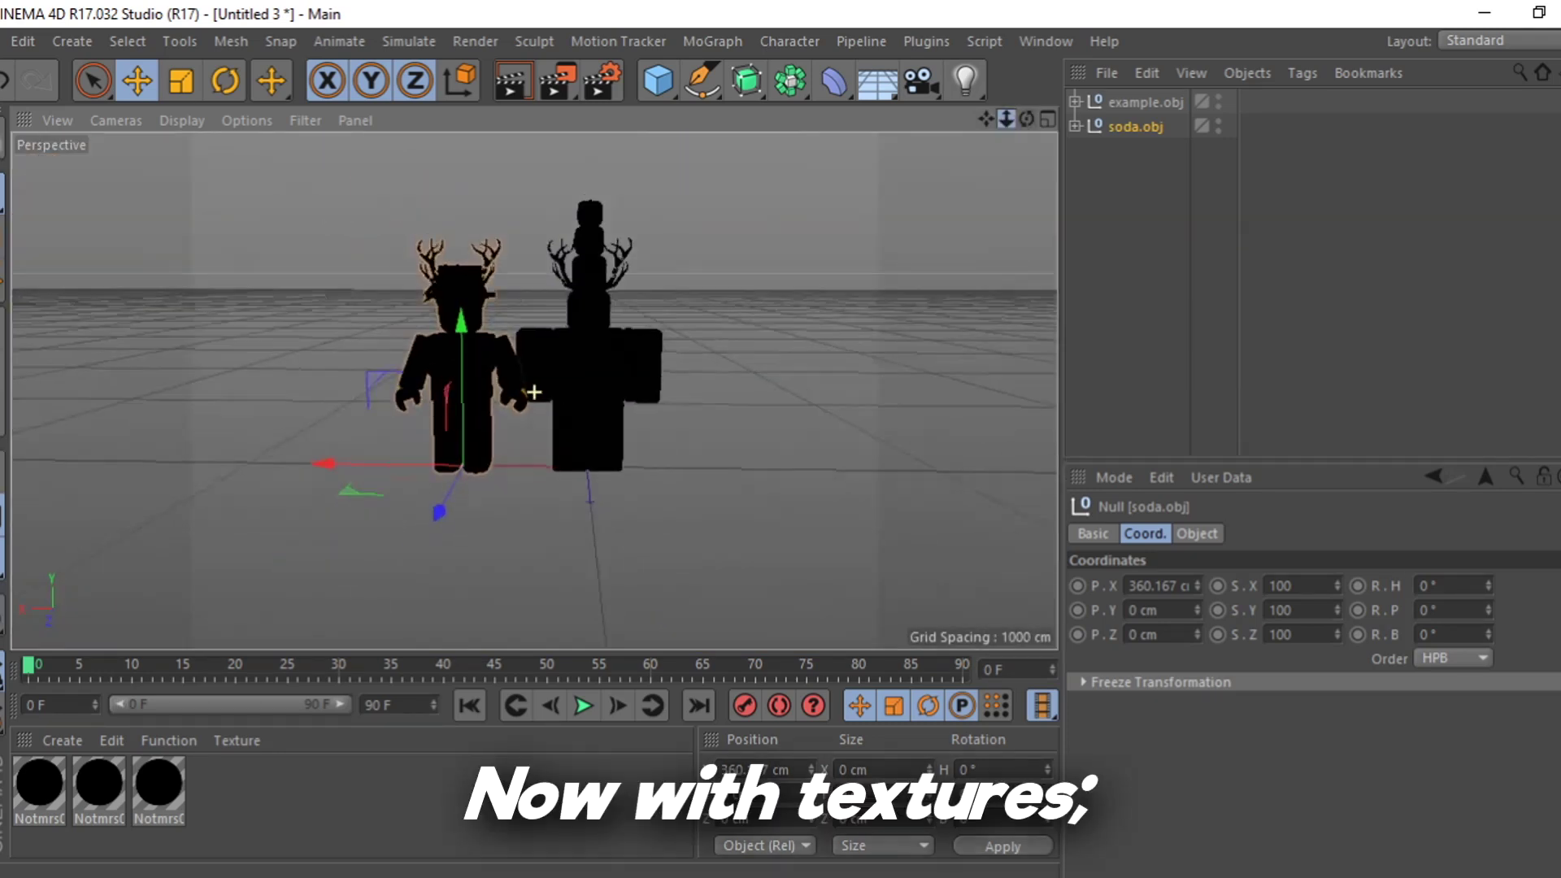
{"action": "left_click_drag", "start_coordinate": [1007, 119], "coordinate": [1000, 115]}
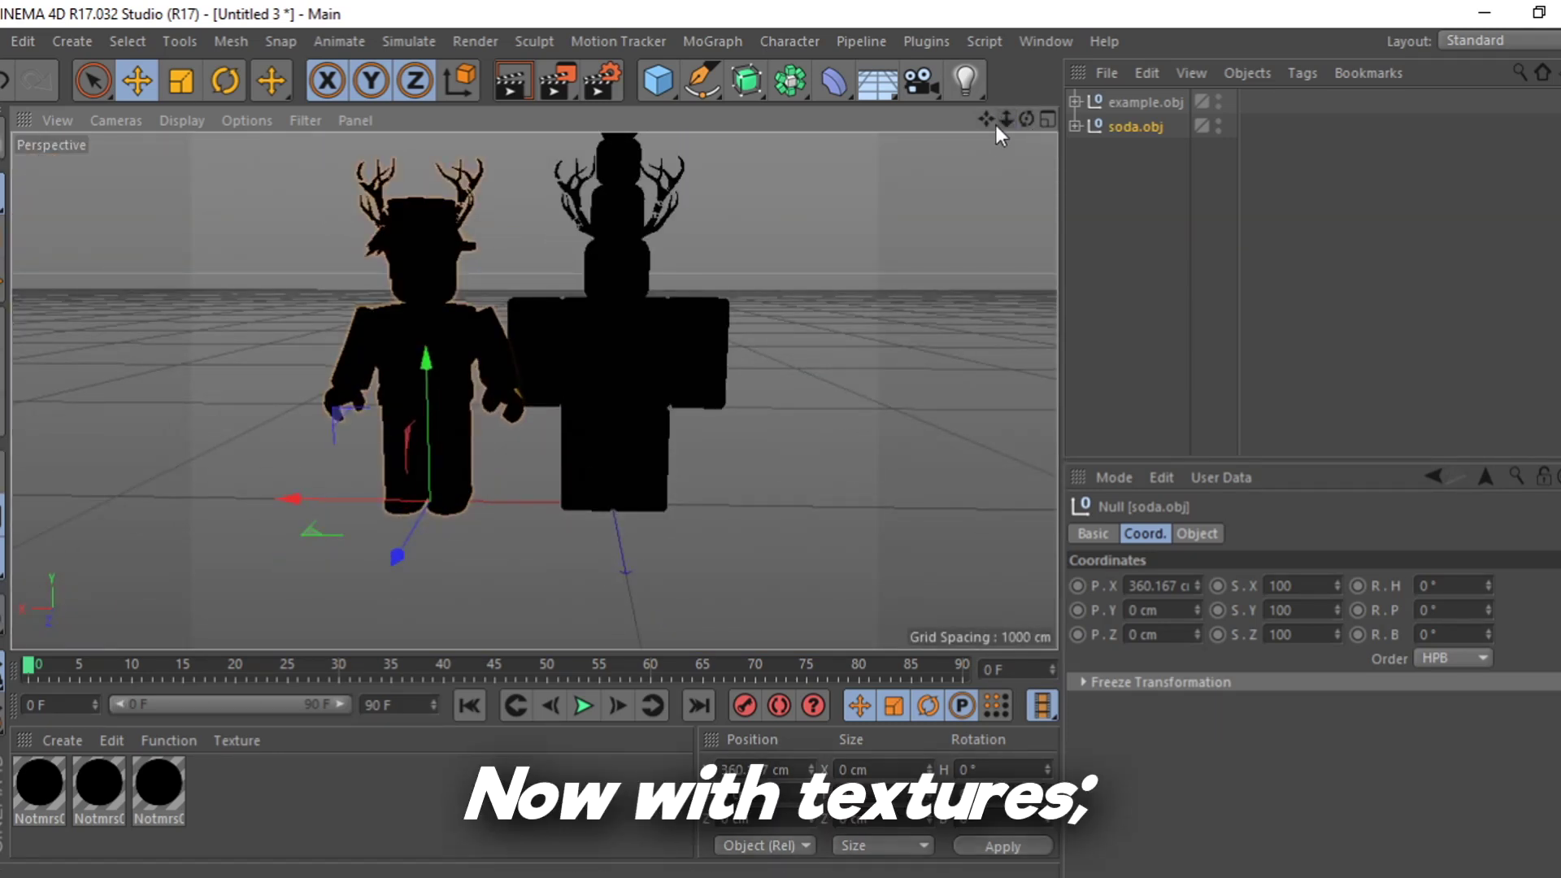
{"action": "left_click_drag", "start_coordinate": [320, 501], "coordinate": [261, 505]}
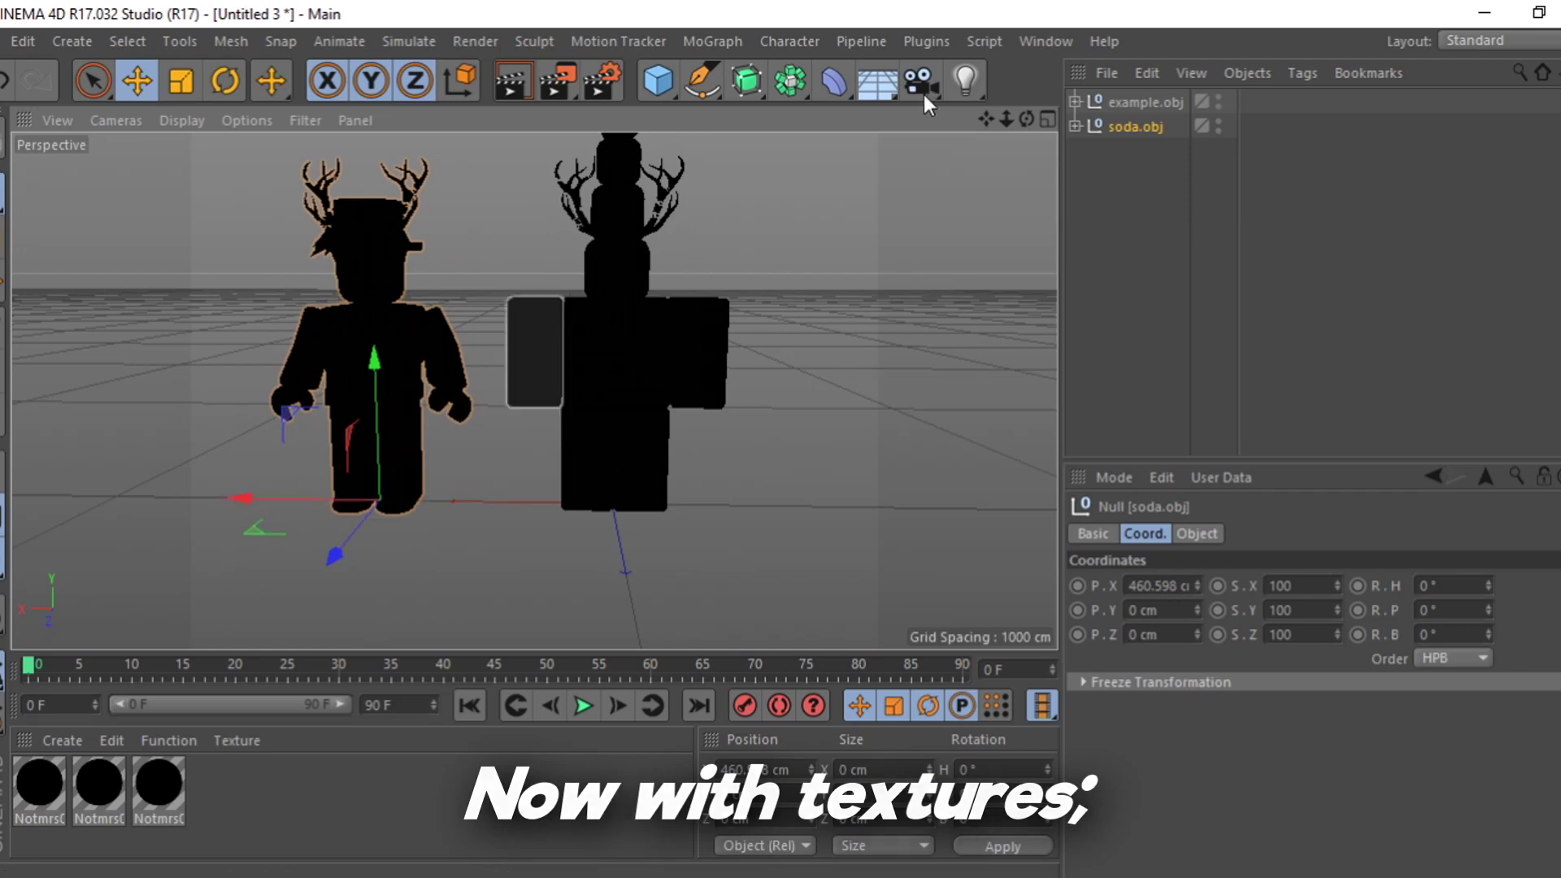
{"action": "mouse_move", "coordinate": [1006, 118]}
{"action": "left_mouse_down"}
{"action": "mouse_move", "coordinate": [764, 119]}
{"action": "mouse_move", "coordinate": [1049, 119]}
{"action": "mouse_move", "coordinate": [740, 119]}
{"action": "mouse_move", "coordinate": [983, 118]}
{"action": "left_mouse_up"}
{"action": "scroll", "coordinate": [534, 393], "scroll_direction": "down", "scroll_amount": 10}
{"action": "scroll", "coordinate": [534, 393], "scroll_direction": "up", "scroll_amount": 10}
{"action": "scroll", "coordinate": [535, 392], "scroll_direction": "down", "scroll_amount": 4}
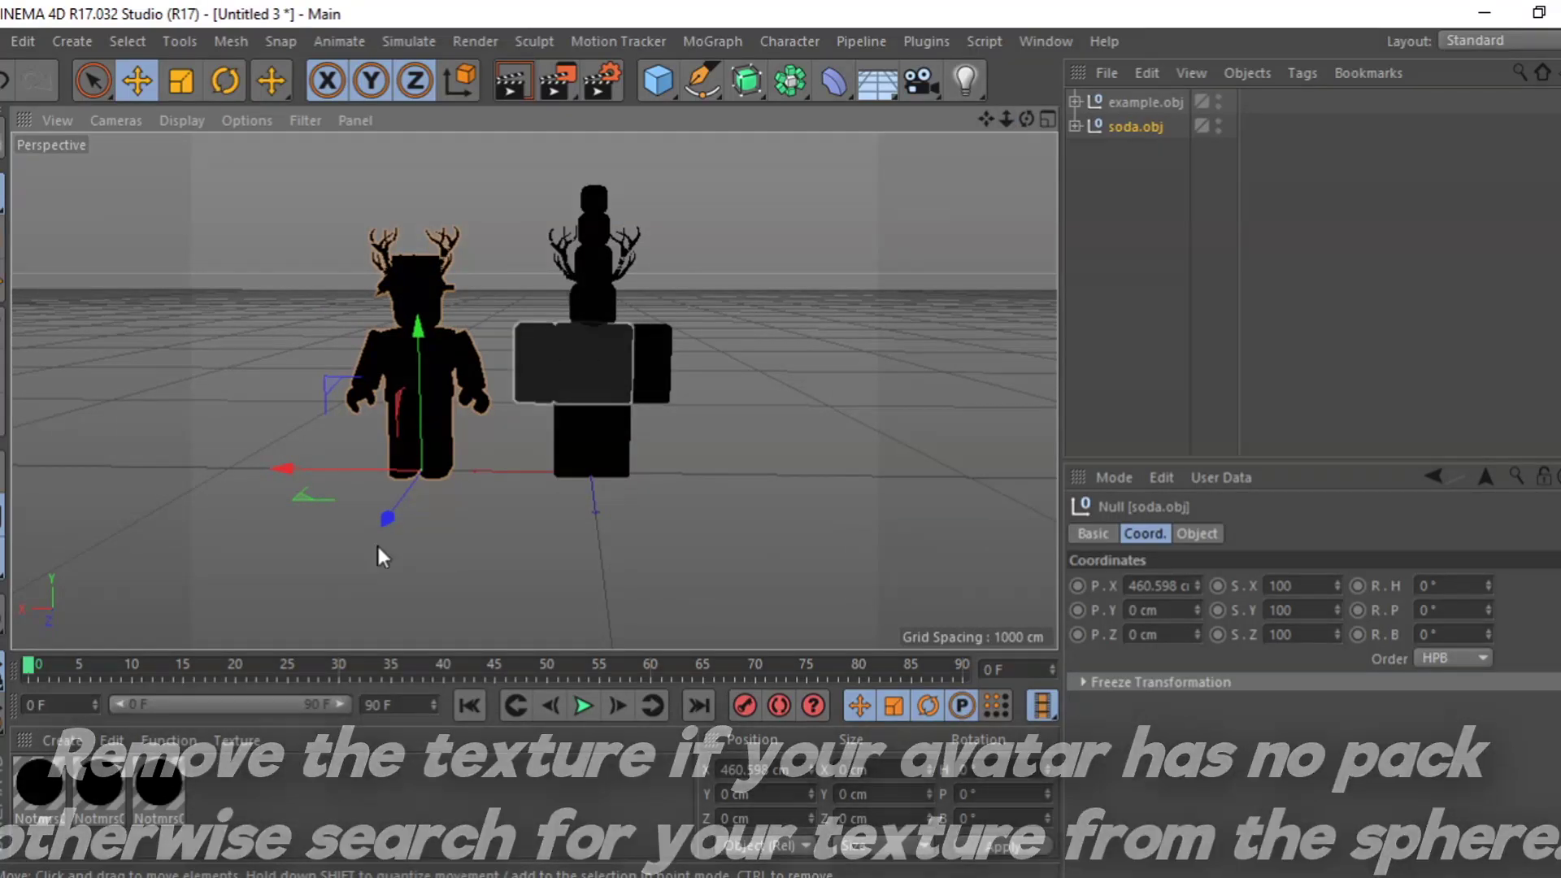
Delete the first material, which is the one applied to example.obj
{"action": "left_click", "coordinate": [36, 785]}
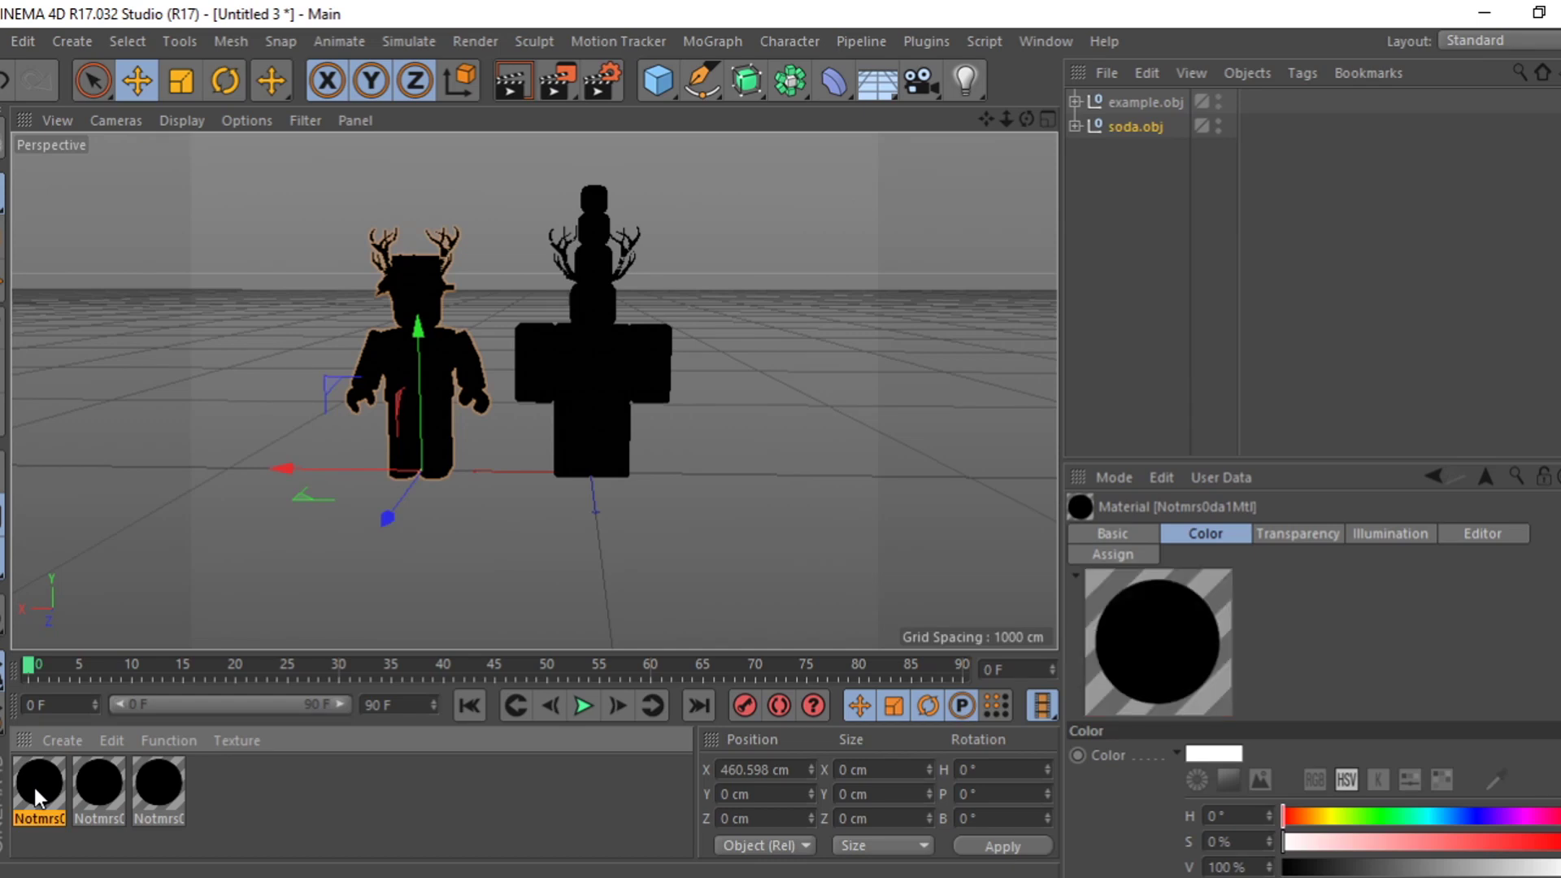
{"action": "key", "text": "Delete"}
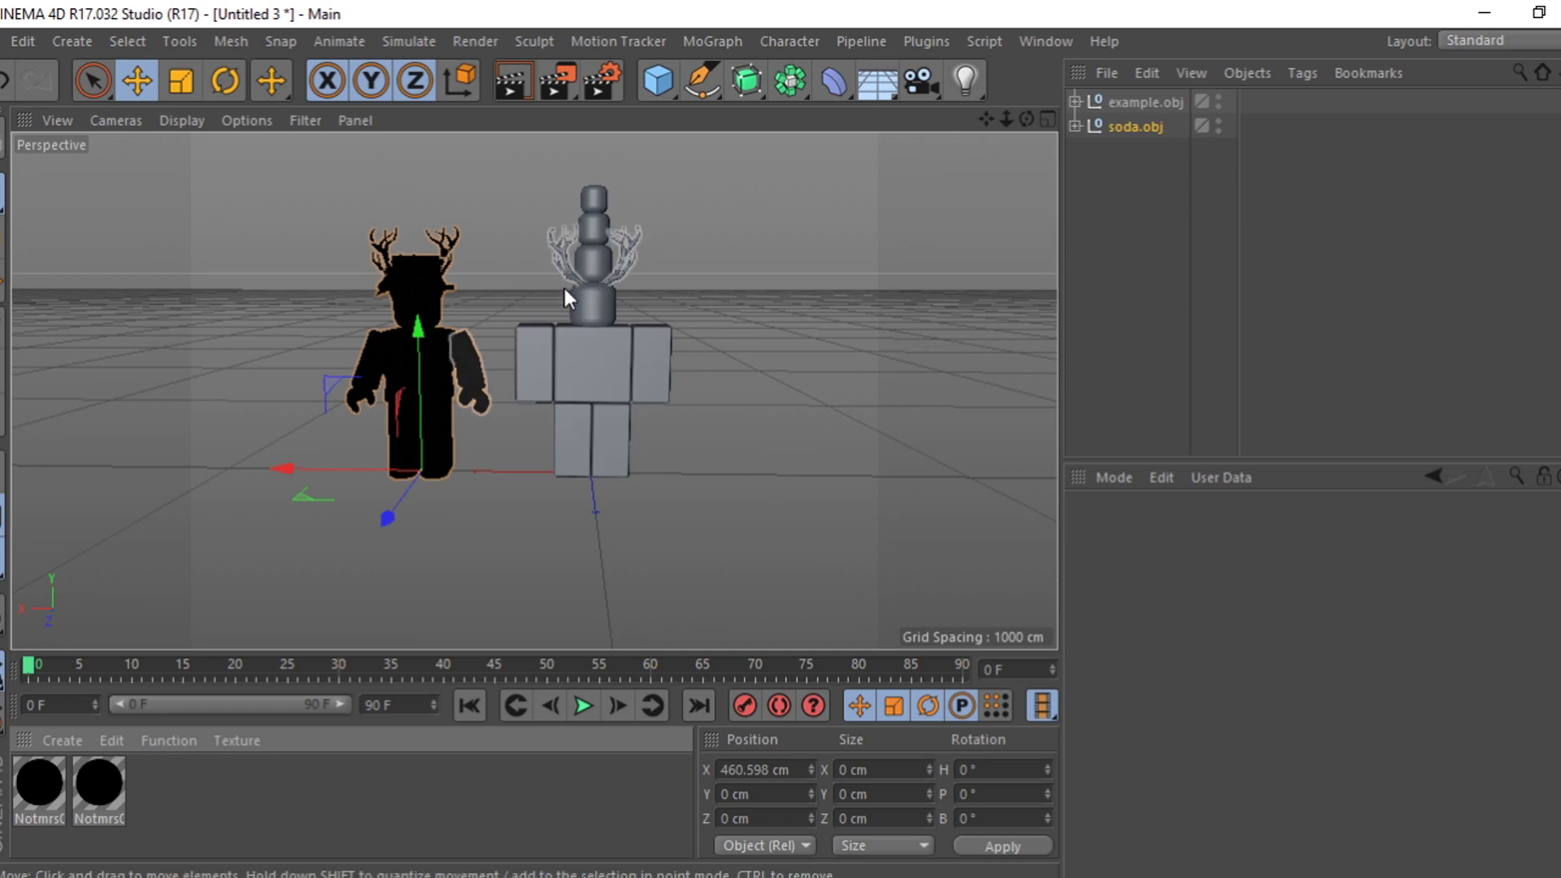
{"action": "mouse_move", "coordinate": [1006, 118]}
{"action": "left_mouse_down"}
{"action": "mouse_move", "coordinate": [1179, 118]}
{"action": "mouse_move", "coordinate": [1031, 119]}
{"action": "left_mouse_up"}
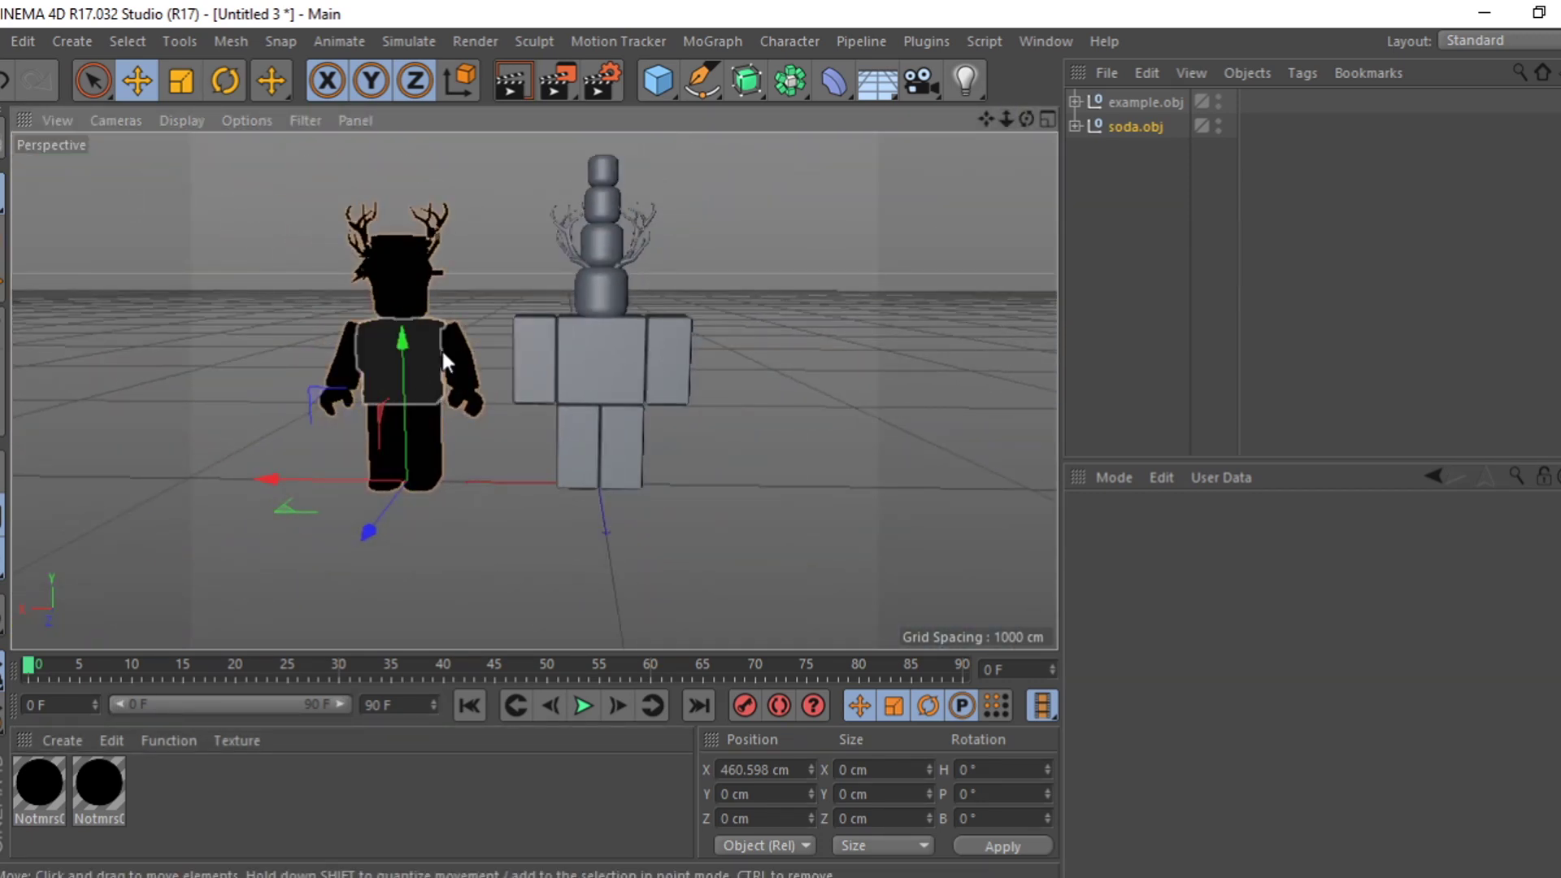
Relink the color texture of the soda avatar's Notmrs0da1Mtl material to its image file
{"action": "double_click", "coordinate": [98, 783]}
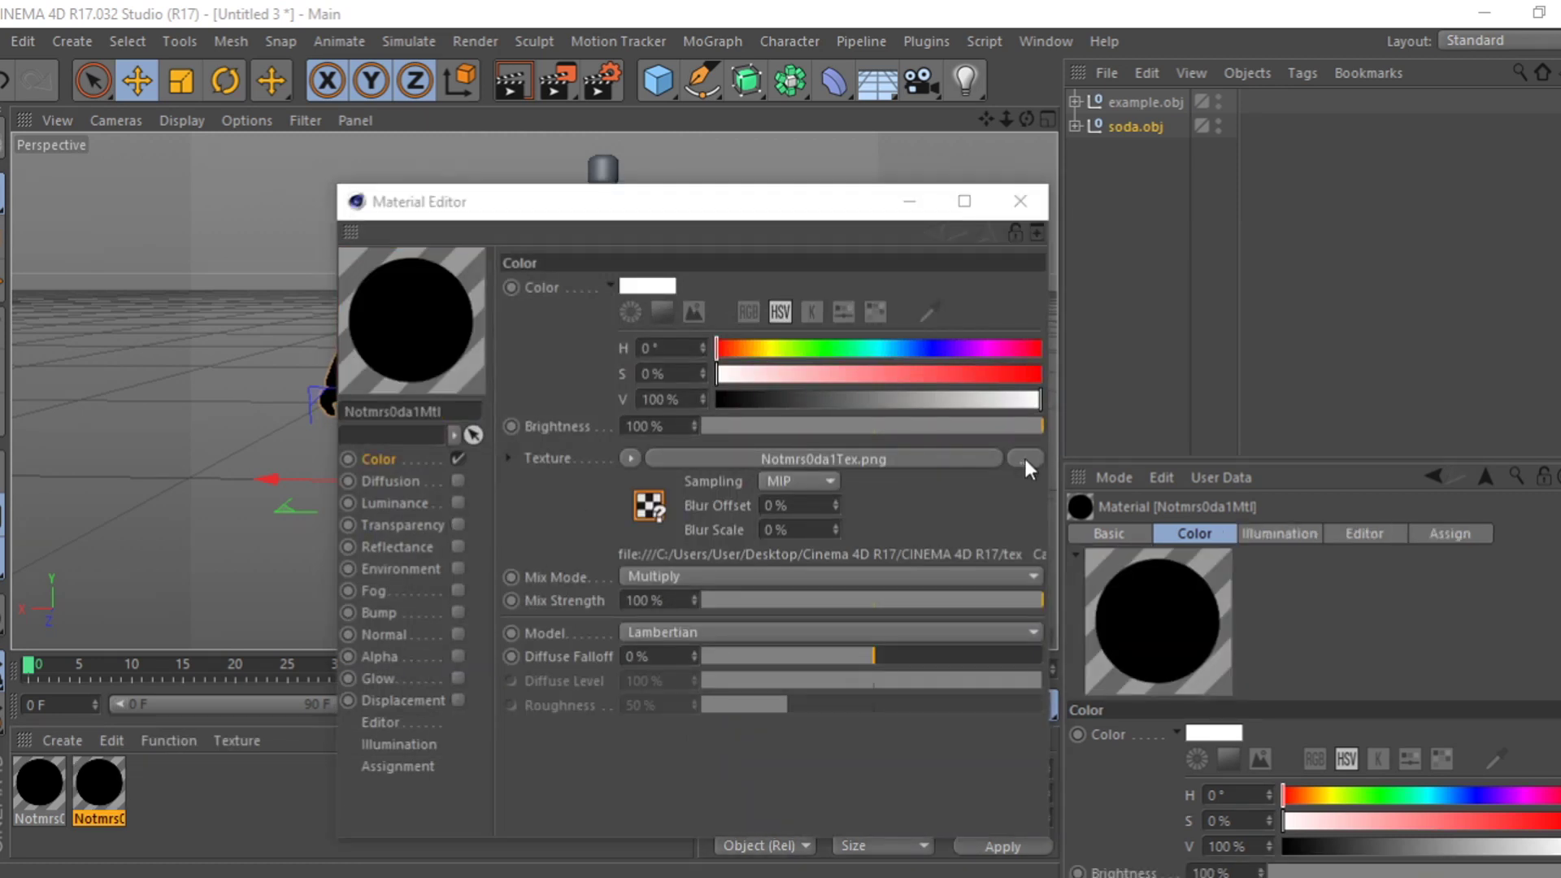
{"action": "left_click", "coordinate": [1024, 459]}
{"action": "left_click", "coordinate": [628, 286]}
{"action": "left_click", "coordinate": [956, 752]}
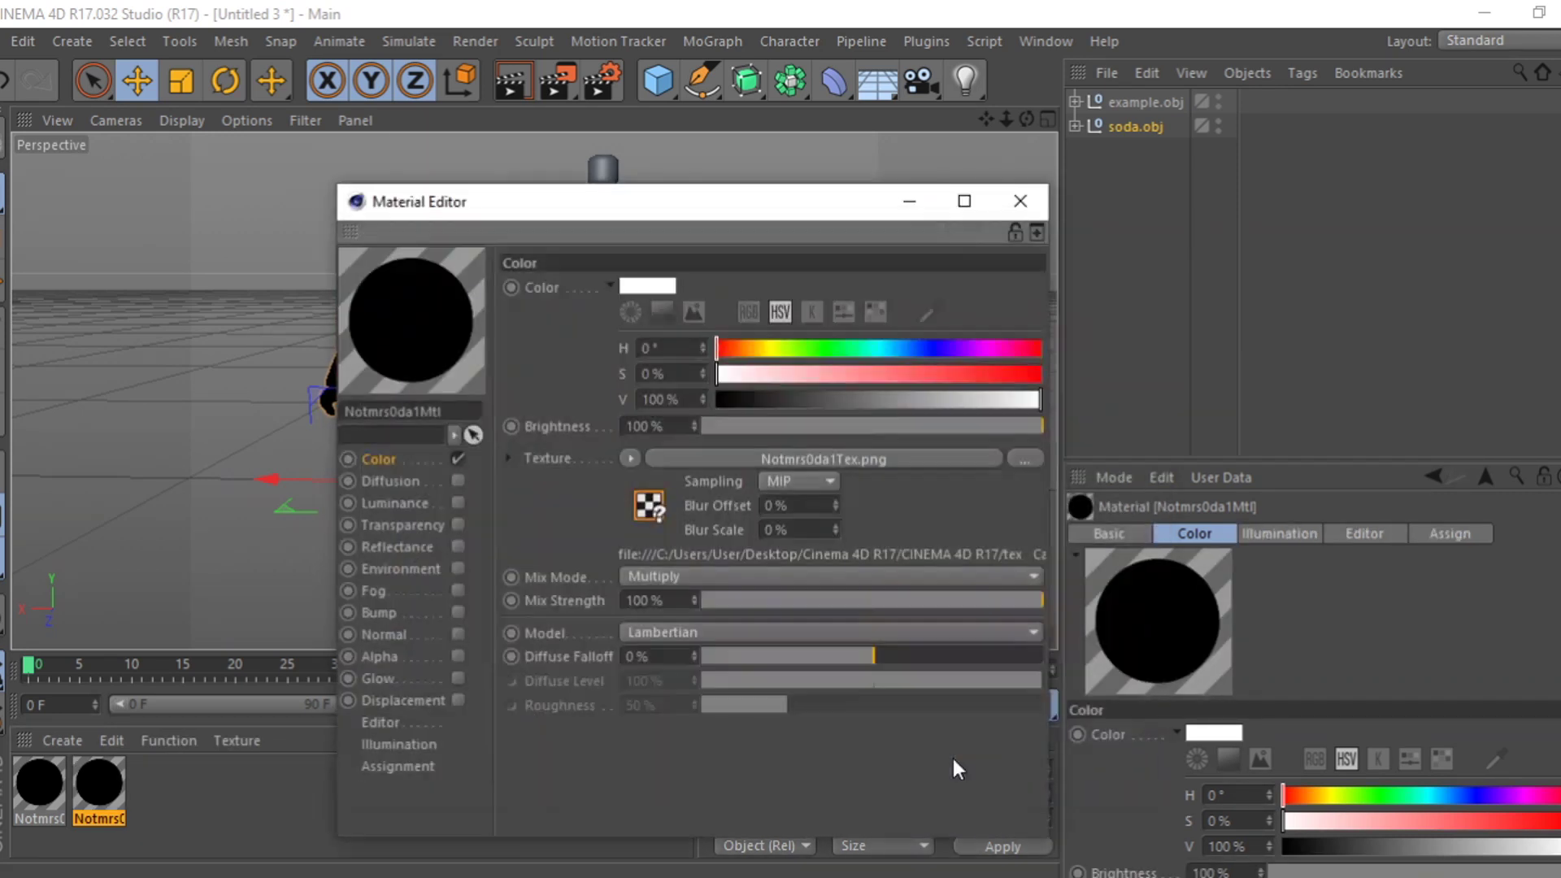
{"action": "left_click", "coordinate": [825, 537]}
Relink the color texture of the Notmrs0da2Mtl material to its image file in New folder of renders
{"action": "left_click", "coordinate": [38, 780]}
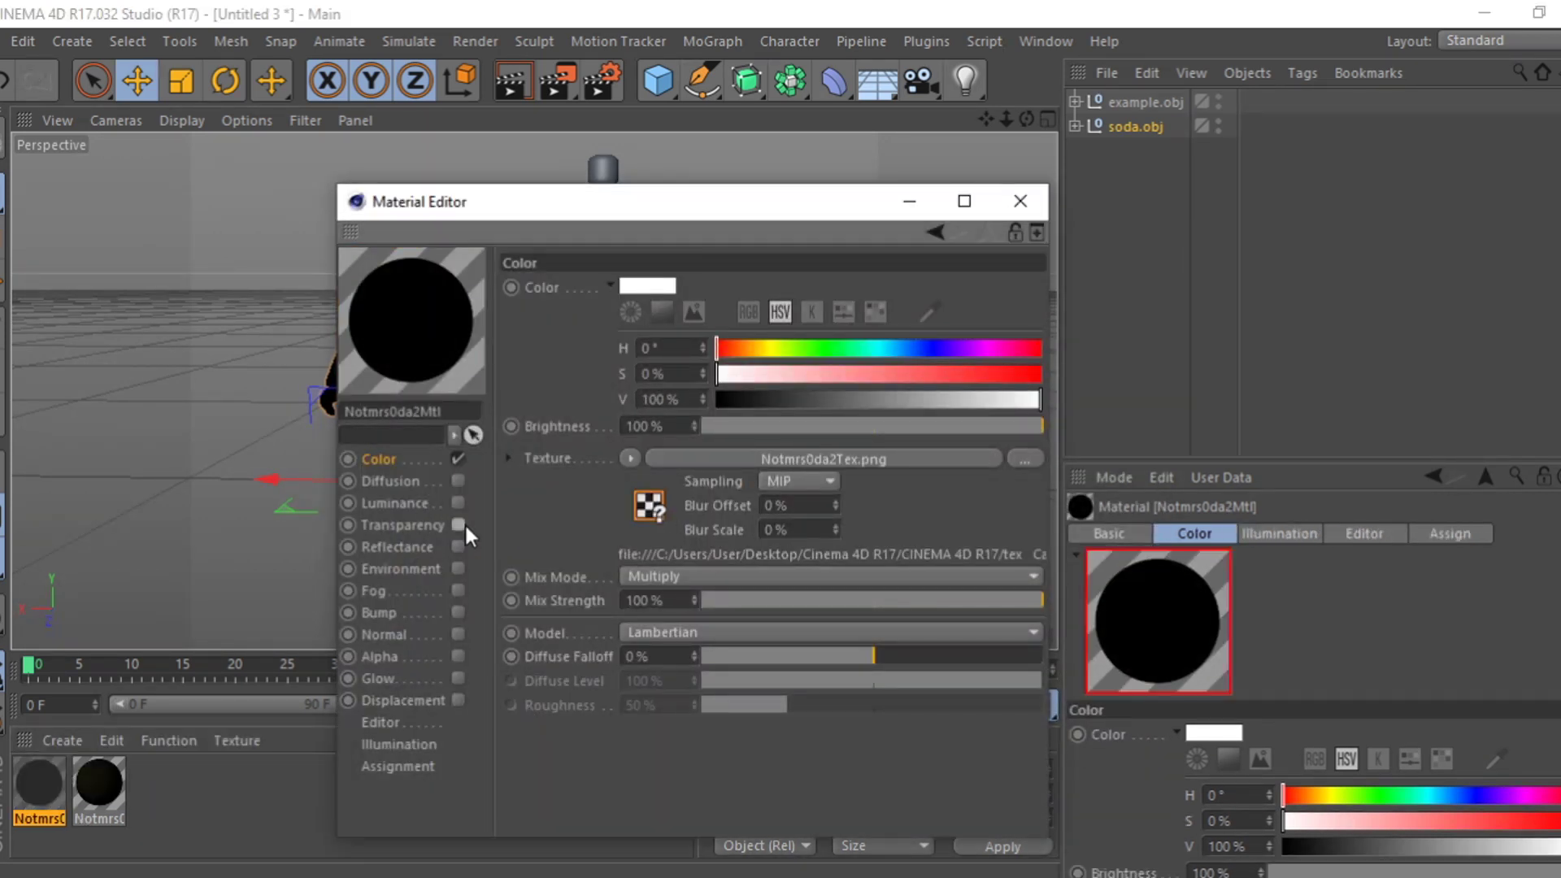
{"action": "left_click", "coordinate": [1025, 459]}
{"action": "double_click", "coordinate": [631, 442]}
{"action": "left_click", "coordinate": [931, 539]}
{"action": "left_click_drag", "start_coordinate": [820, 203], "coordinate": [765, 423]}
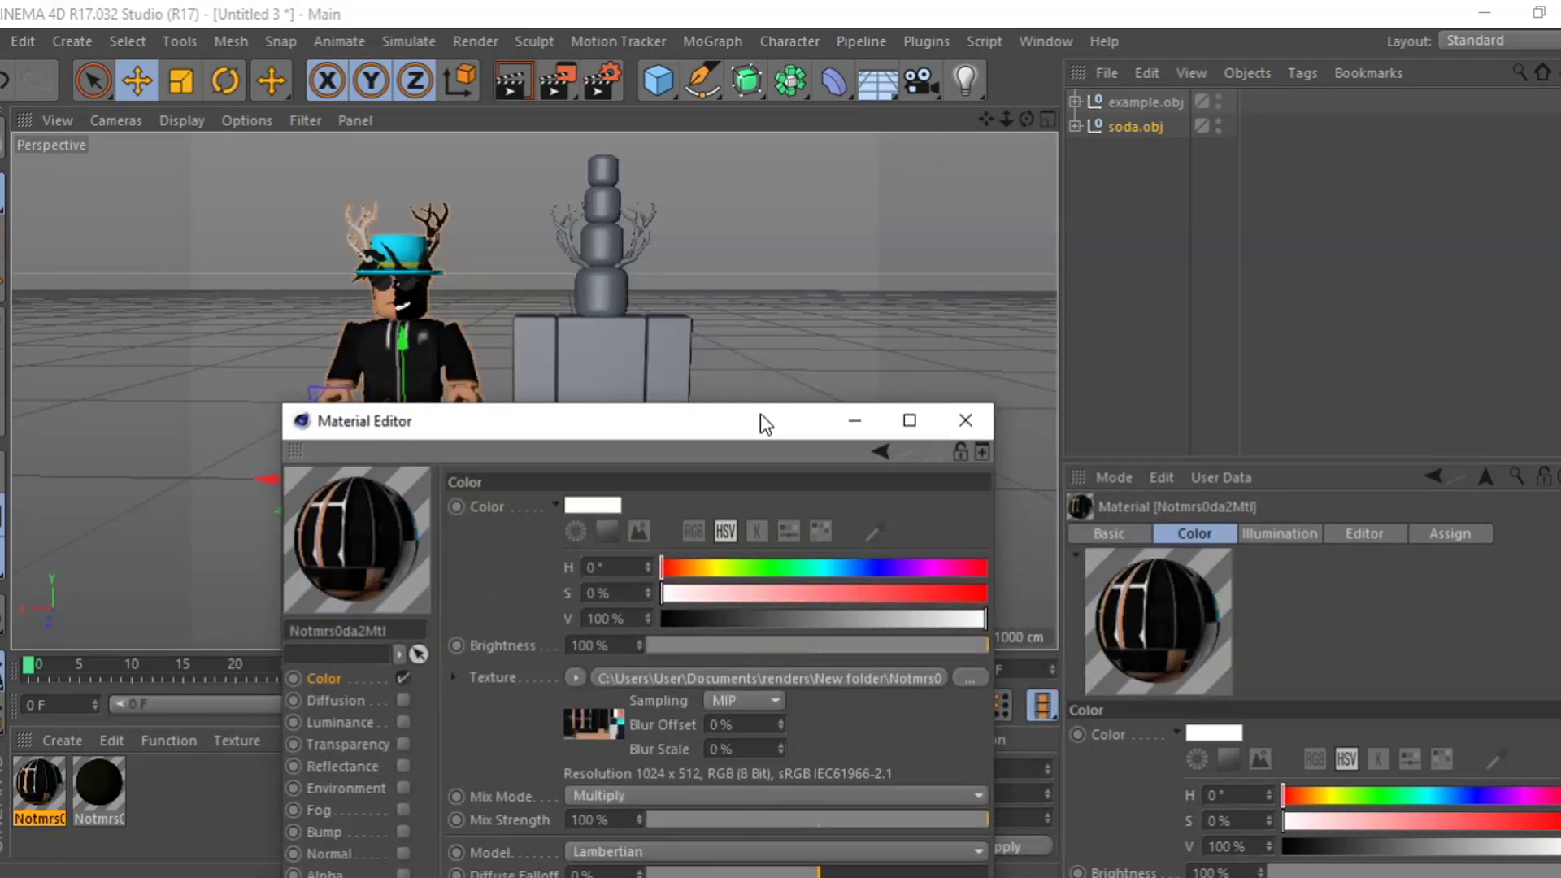
Set the Notmrs0da2Mtl material's texture preview size to No Scaling, close the Material Editor and deselect the models
{"action": "left_click", "coordinate": [1363, 534]}
{"action": "left_click", "coordinate": [1266, 756]}
{"action": "left_click", "coordinate": [1277, 514]}
{"action": "left_click", "coordinate": [965, 421]}
{"action": "scroll", "coordinate": [534, 390], "scroll_direction": "up", "scroll_amount": 5}
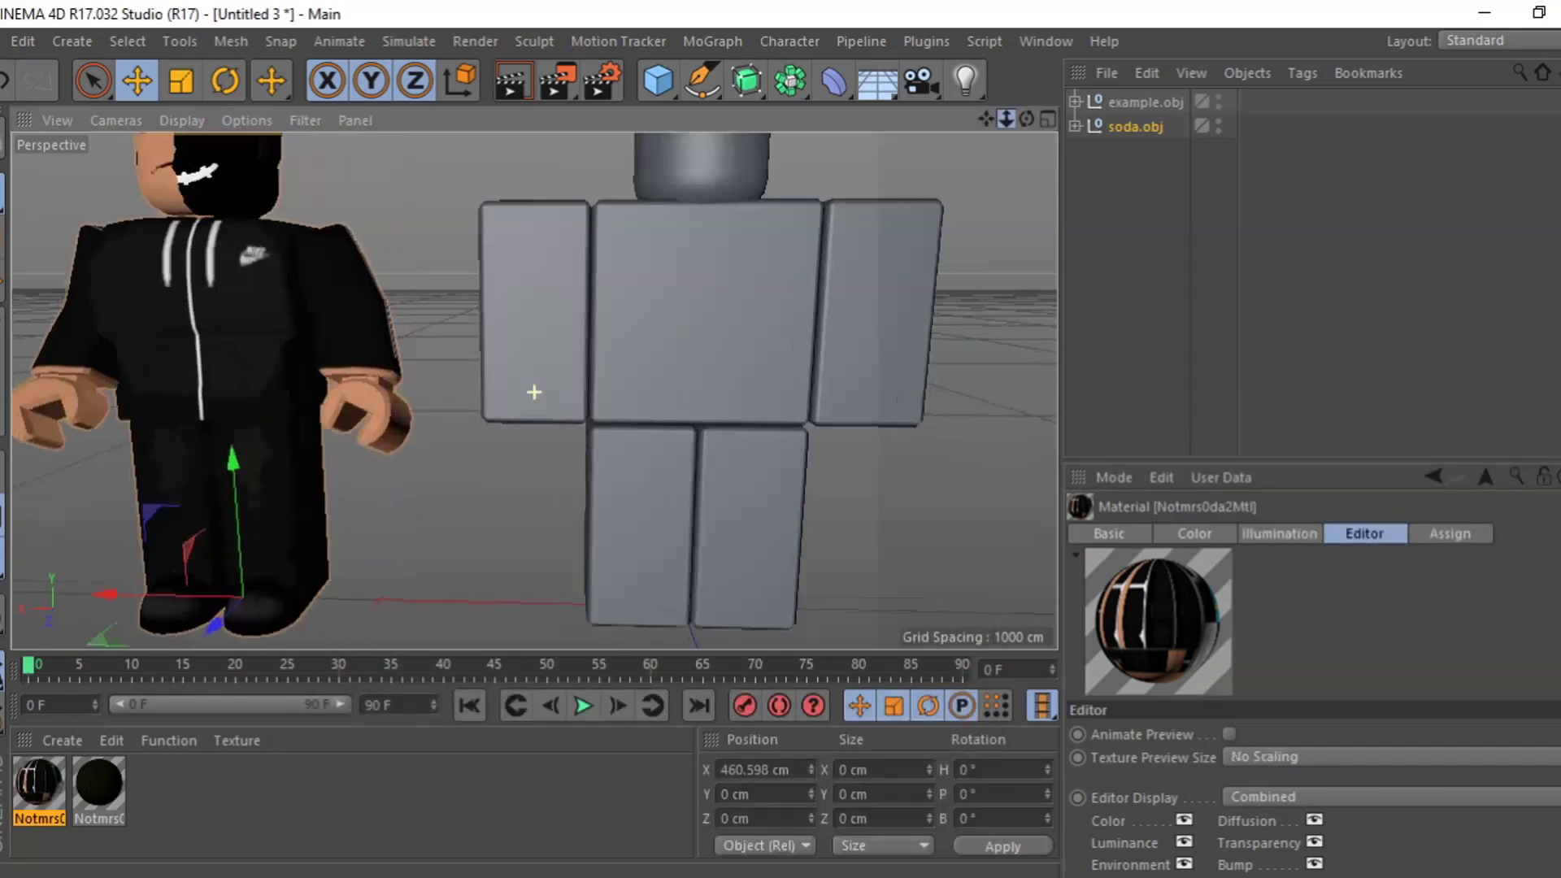
{"action": "left_click", "coordinate": [360, 291]}
{"action": "left_click", "coordinate": [906, 530]}
{"action": "left_click_drag", "start_coordinate": [1006, 119], "coordinate": [1122, 119]}
{"action": "scroll", "coordinate": [533, 392], "scroll_direction": "up", "scroll_amount": 10}
Merge the rig file absurdasian.c4d from the Downloads folder into the scene
{"action": "left_click", "coordinate": [3, 40]}
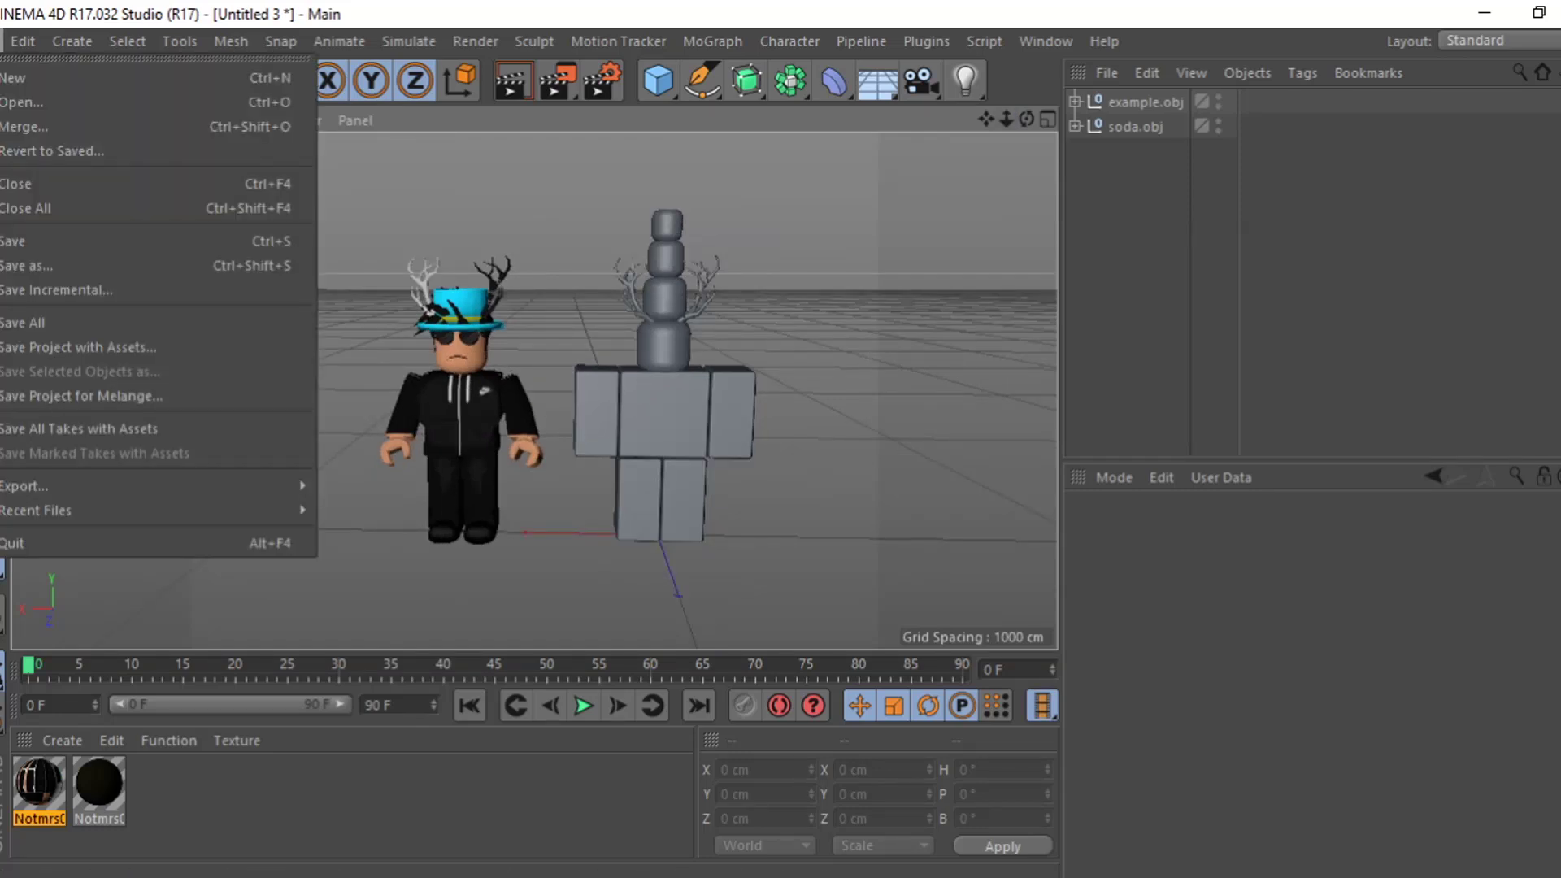
{"action": "left_click", "coordinate": [45, 130]}
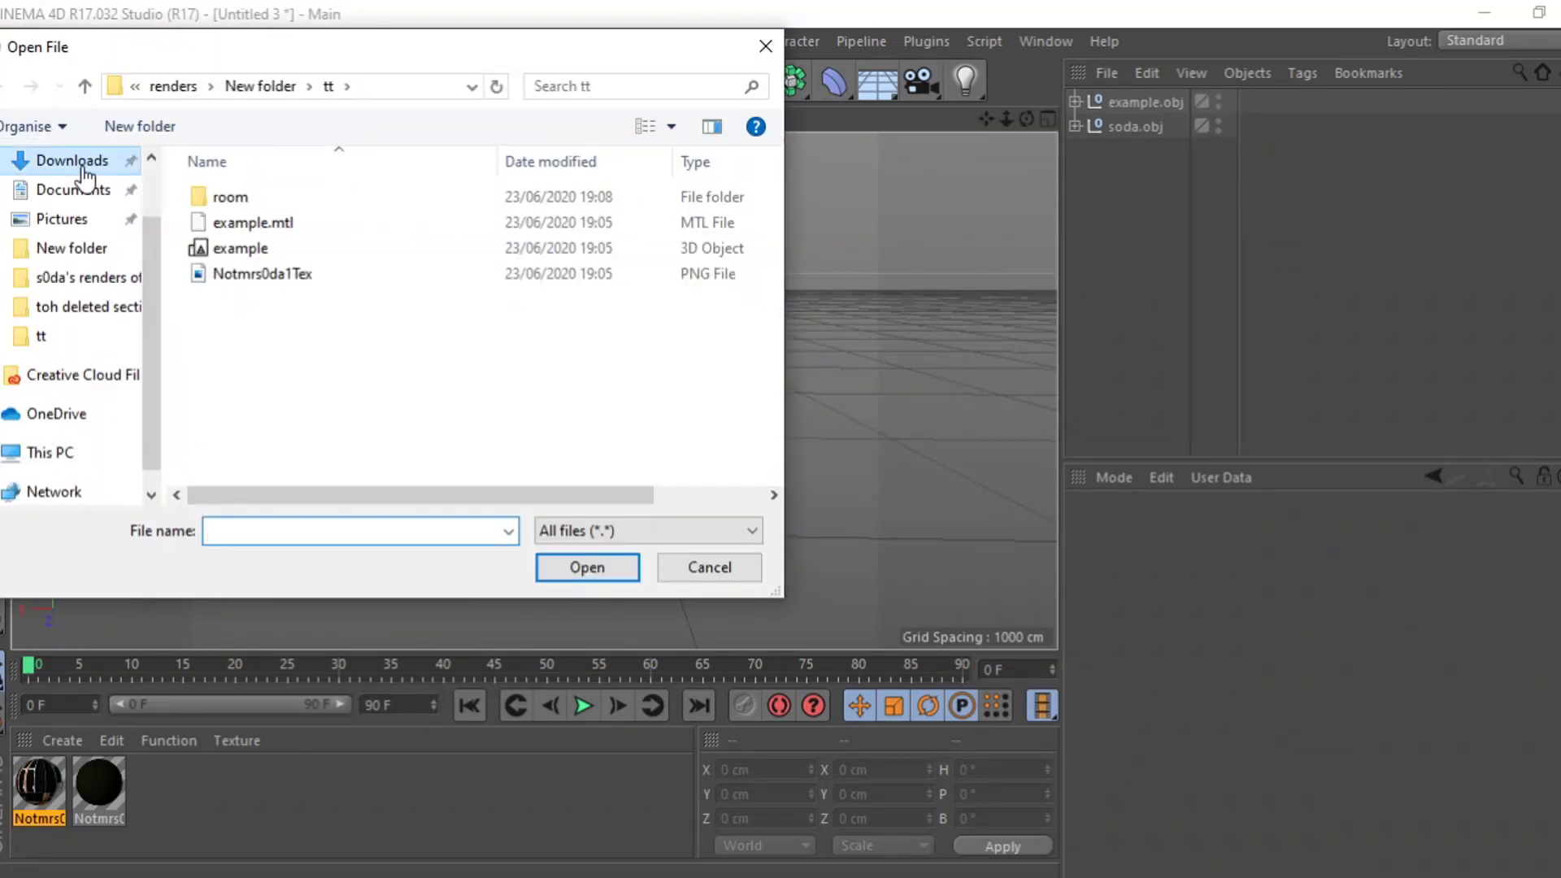
{"action": "left_click", "coordinate": [113, 160]}
{"action": "left_click", "coordinate": [816, 874]}
{"action": "type", "text": "ab"}
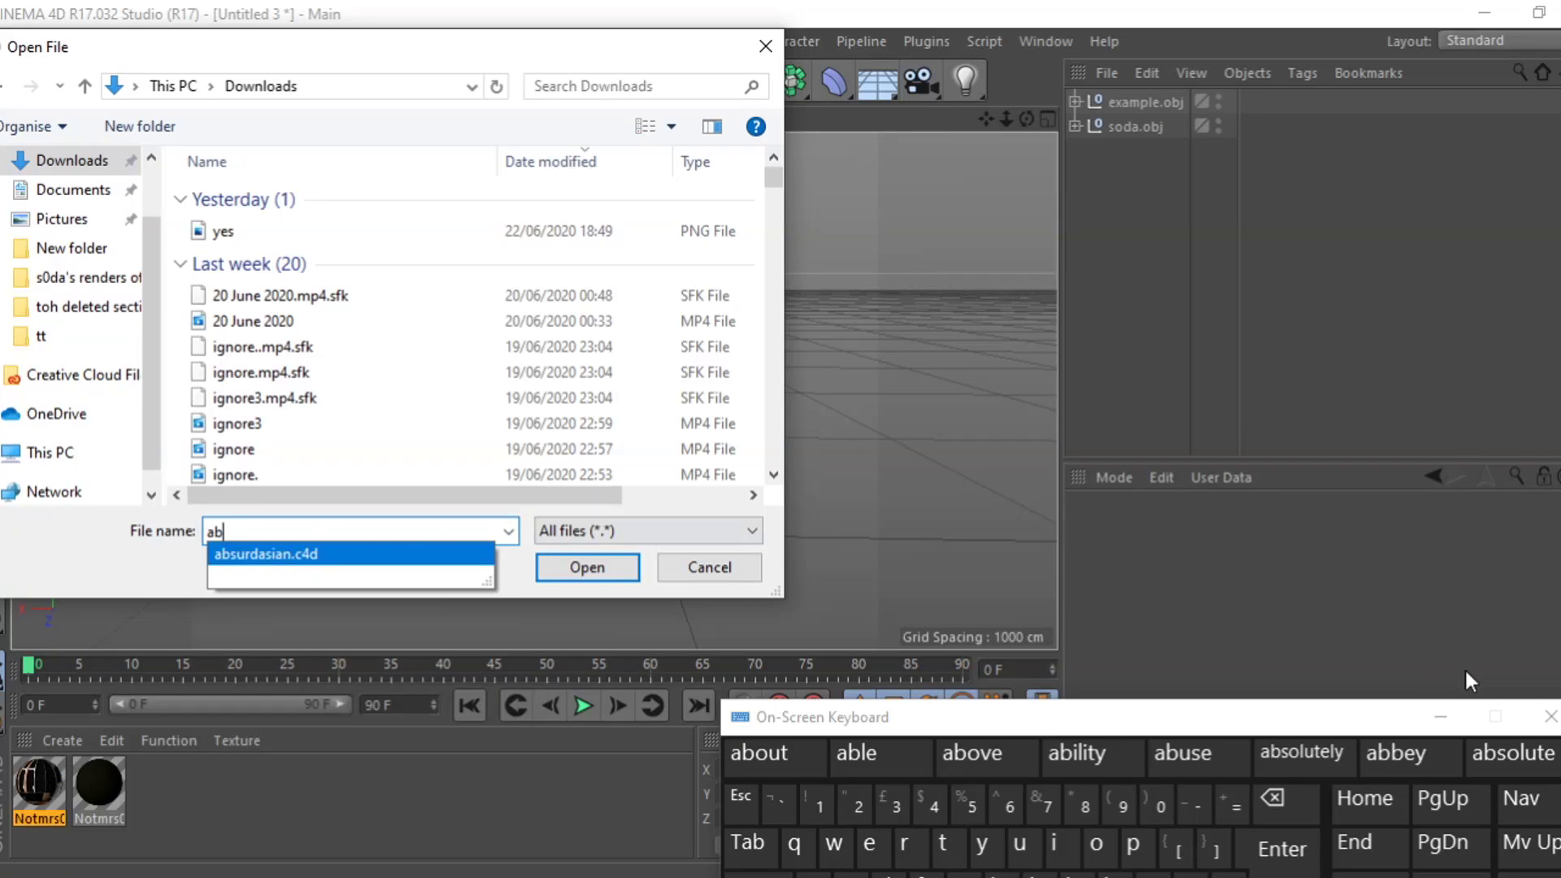
{"action": "left_click", "coordinate": [302, 551]}
{"action": "left_click", "coordinate": [587, 567]}
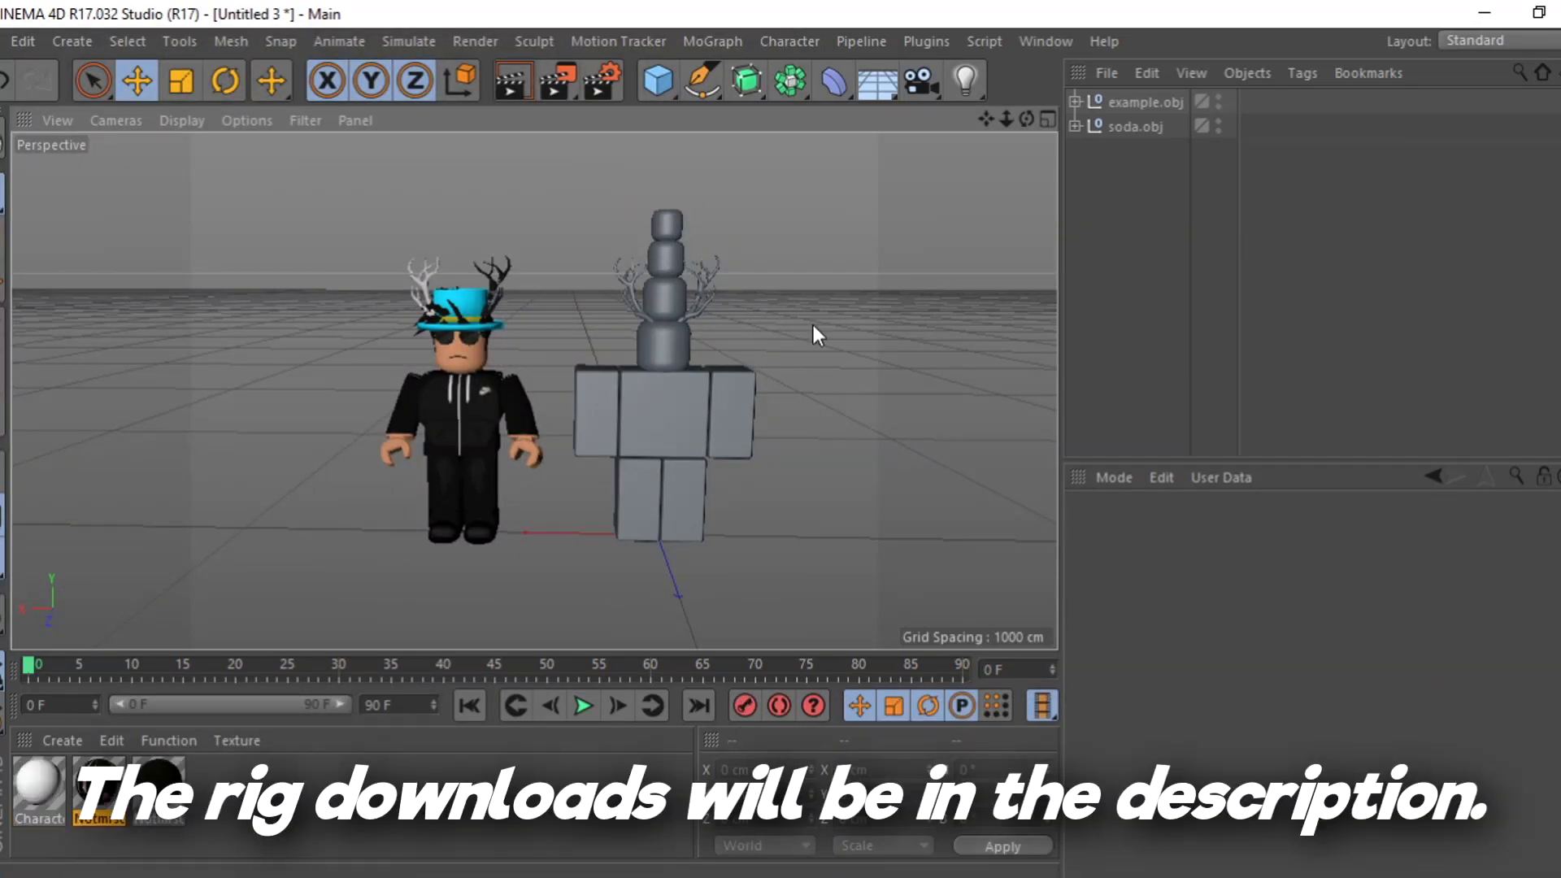
{"action": "left_click_drag", "start_coordinate": [650, 415], "coordinate": [649, 426]}
Add the 3.0 Man Rig to the scene from its library file and close the Content Browser
{"action": "left_click", "coordinate": [4, 41]}
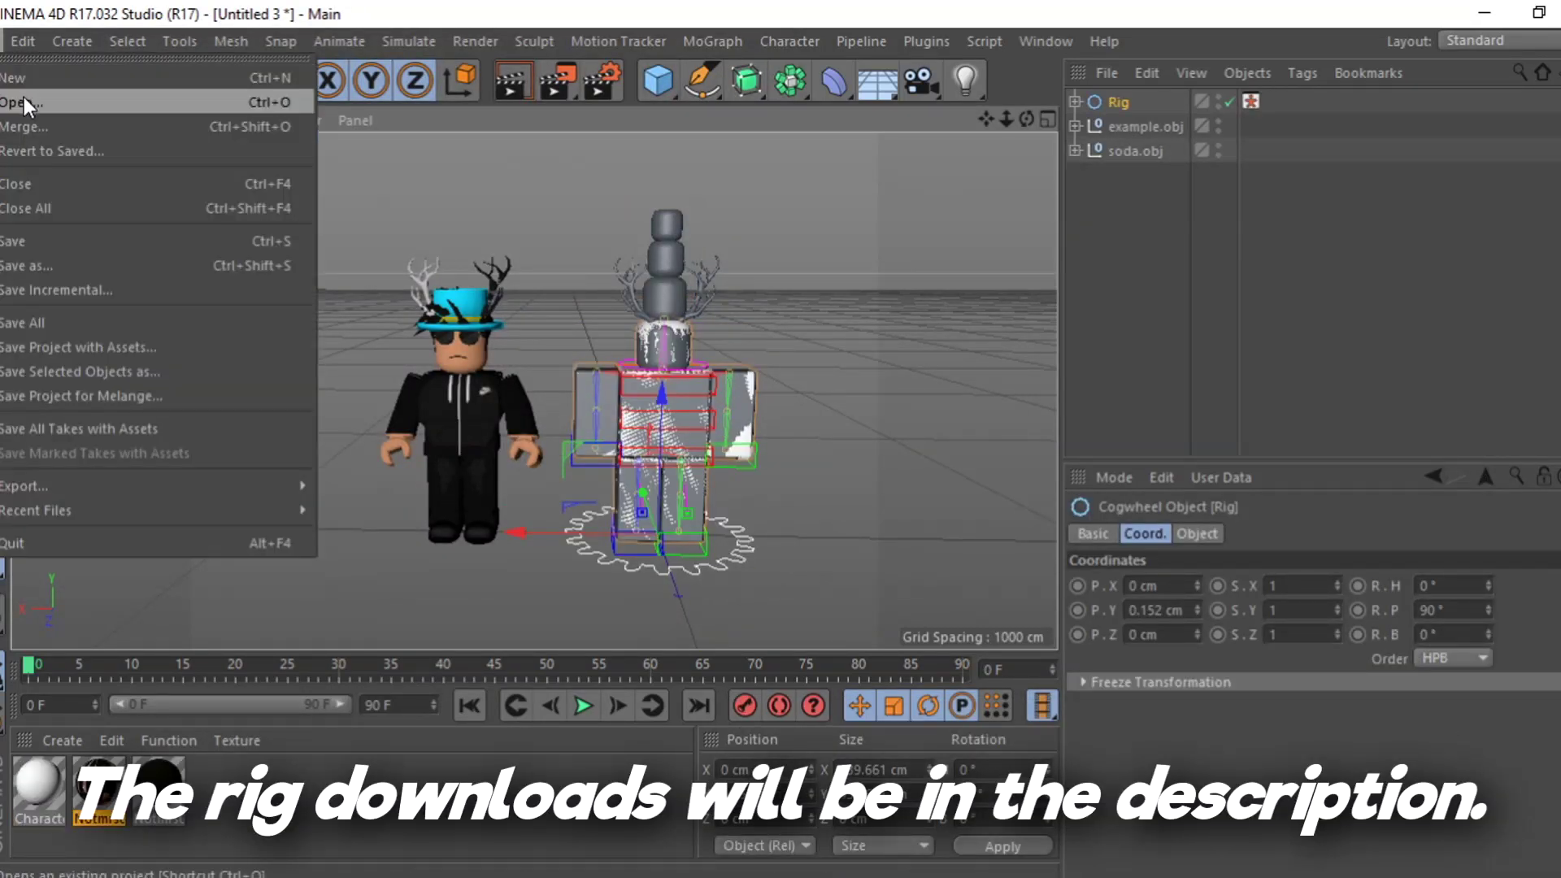
{"action": "left_click", "coordinate": [25, 105]}
{"action": "scroll", "coordinate": [122, 203], "scroll_direction": "up", "scroll_amount": 1}
{"action": "left_click", "coordinate": [63, 209]}
{"action": "double_click", "coordinate": [265, 299]}
{"action": "double_click", "coordinate": [348, 314]}
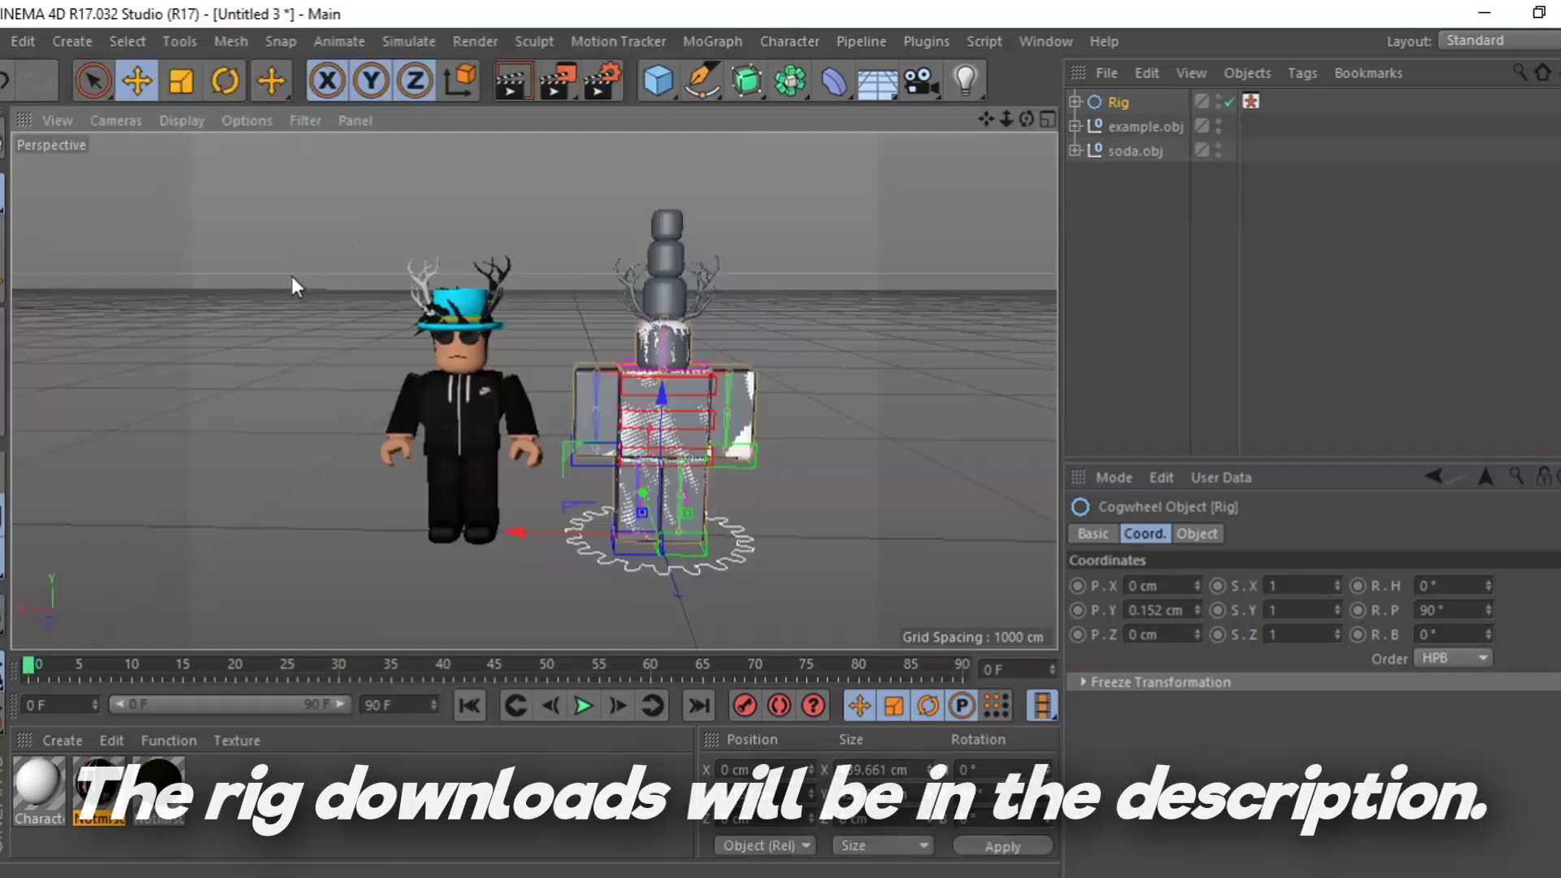
{"action": "double_click", "coordinate": [435, 159]}
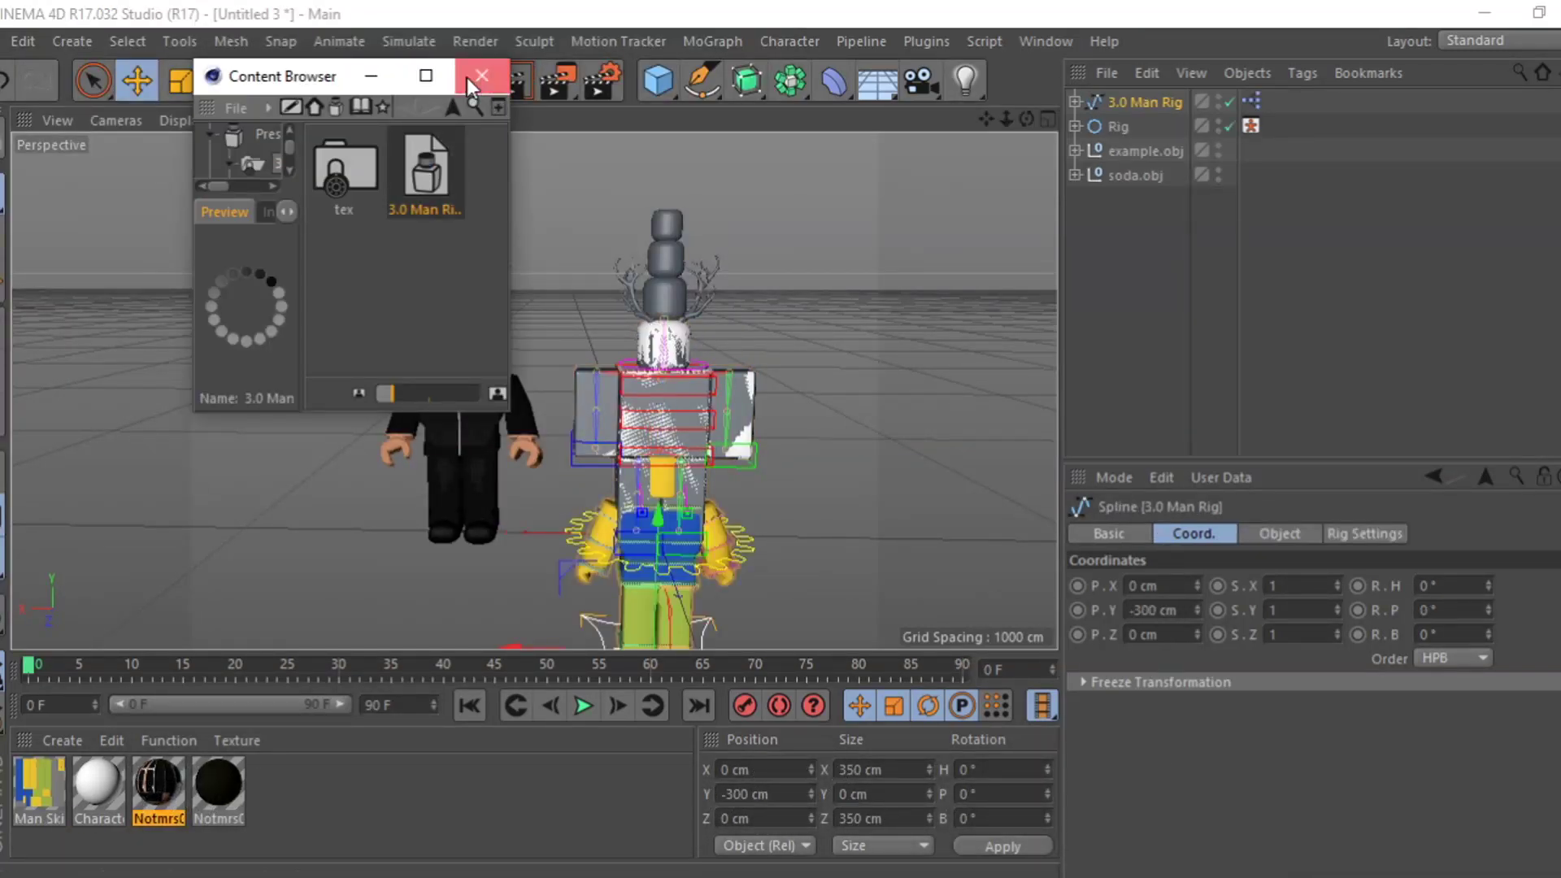
{"action": "left_click", "coordinate": [482, 76]}
Move the 3.0 Man Rig away from the other rig and onto the soda.obj avatar
{"action": "left_click_drag", "start_coordinate": [584, 527], "coordinate": [395, 535]}
{"action": "left_click_drag", "start_coordinate": [481, 431], "coordinate": [481, 439]}
{"action": "left_click_drag", "start_coordinate": [432, 536], "coordinate": [561, 488]}
{"action": "left_click", "coordinate": [225, 81]}
{"action": "left_click", "coordinate": [1127, 173]}
{"action": "left_click", "coordinate": [1127, 152]}
{"action": "left_click_drag", "start_coordinate": [1023, 119], "coordinate": [1026, 129]}
Delete the first six body parts of soda.obj, from Notmrs0da11 to Notmrs0da6
{"action": "left_click", "coordinate": [1075, 175]}
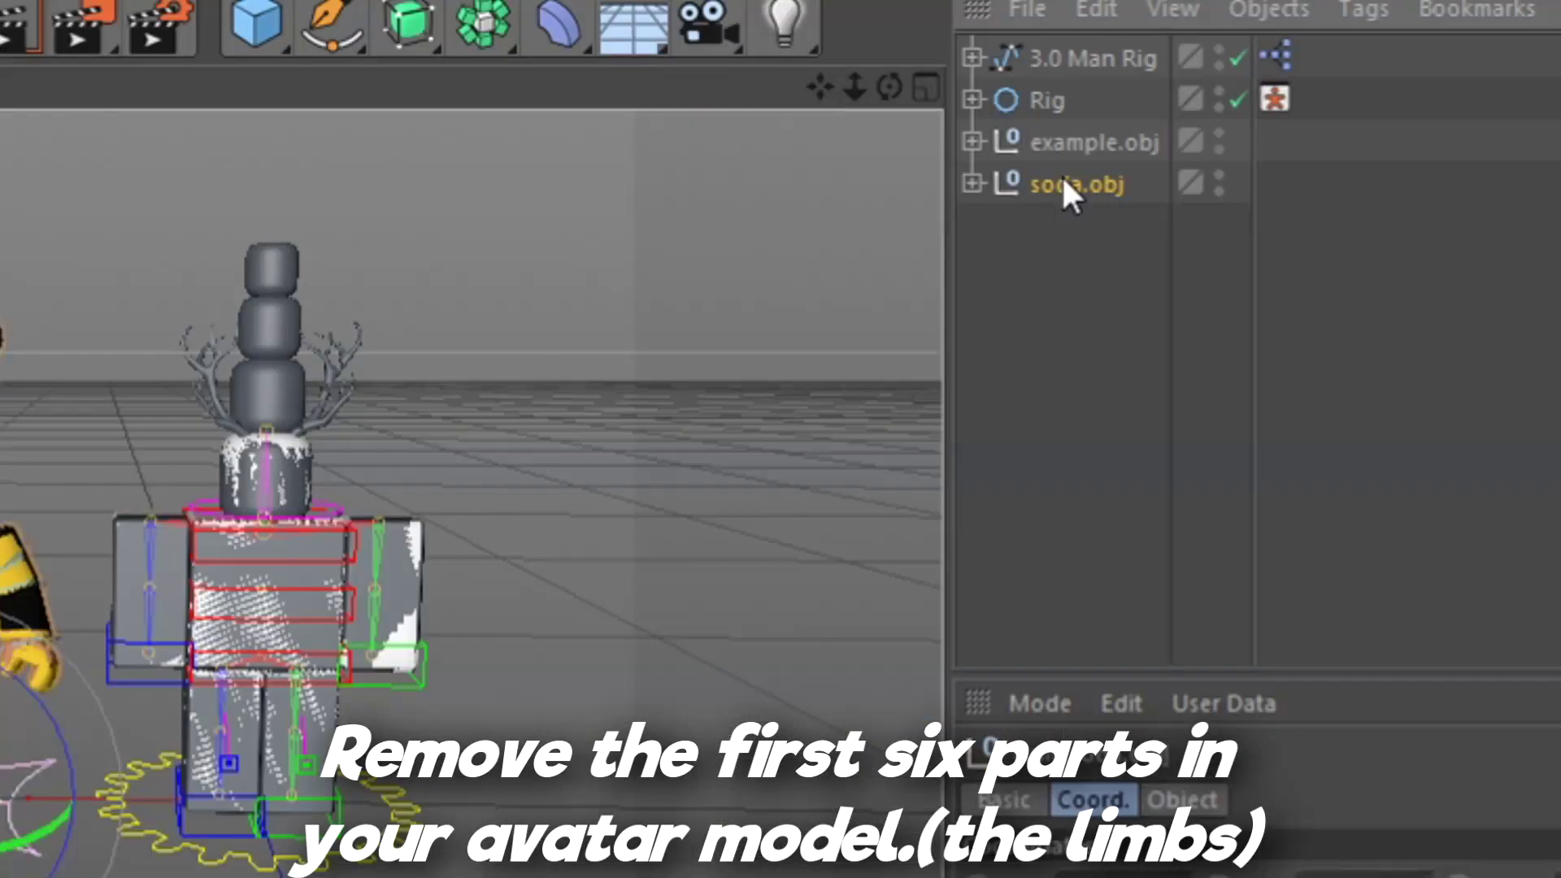
{"action": "left_click", "coordinate": [1116, 227]}
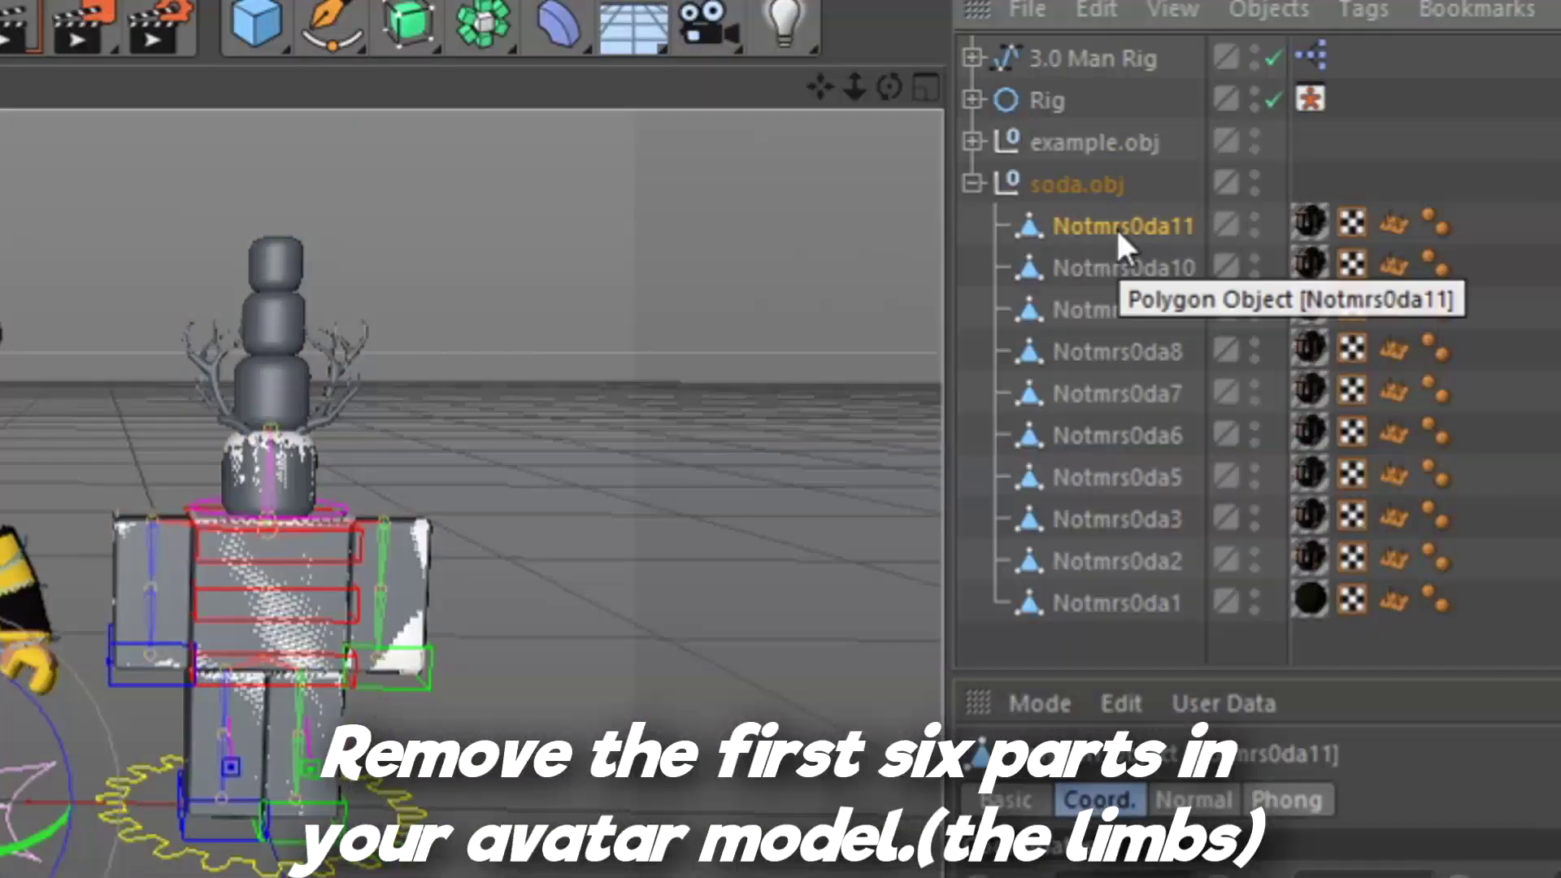
{"action": "left_click", "coordinate": [1093, 271], "text": "ctrl"}
{"action": "left_click", "coordinate": [1104, 435], "text": "ctrl"}
{"action": "key", "text": "Delete"}
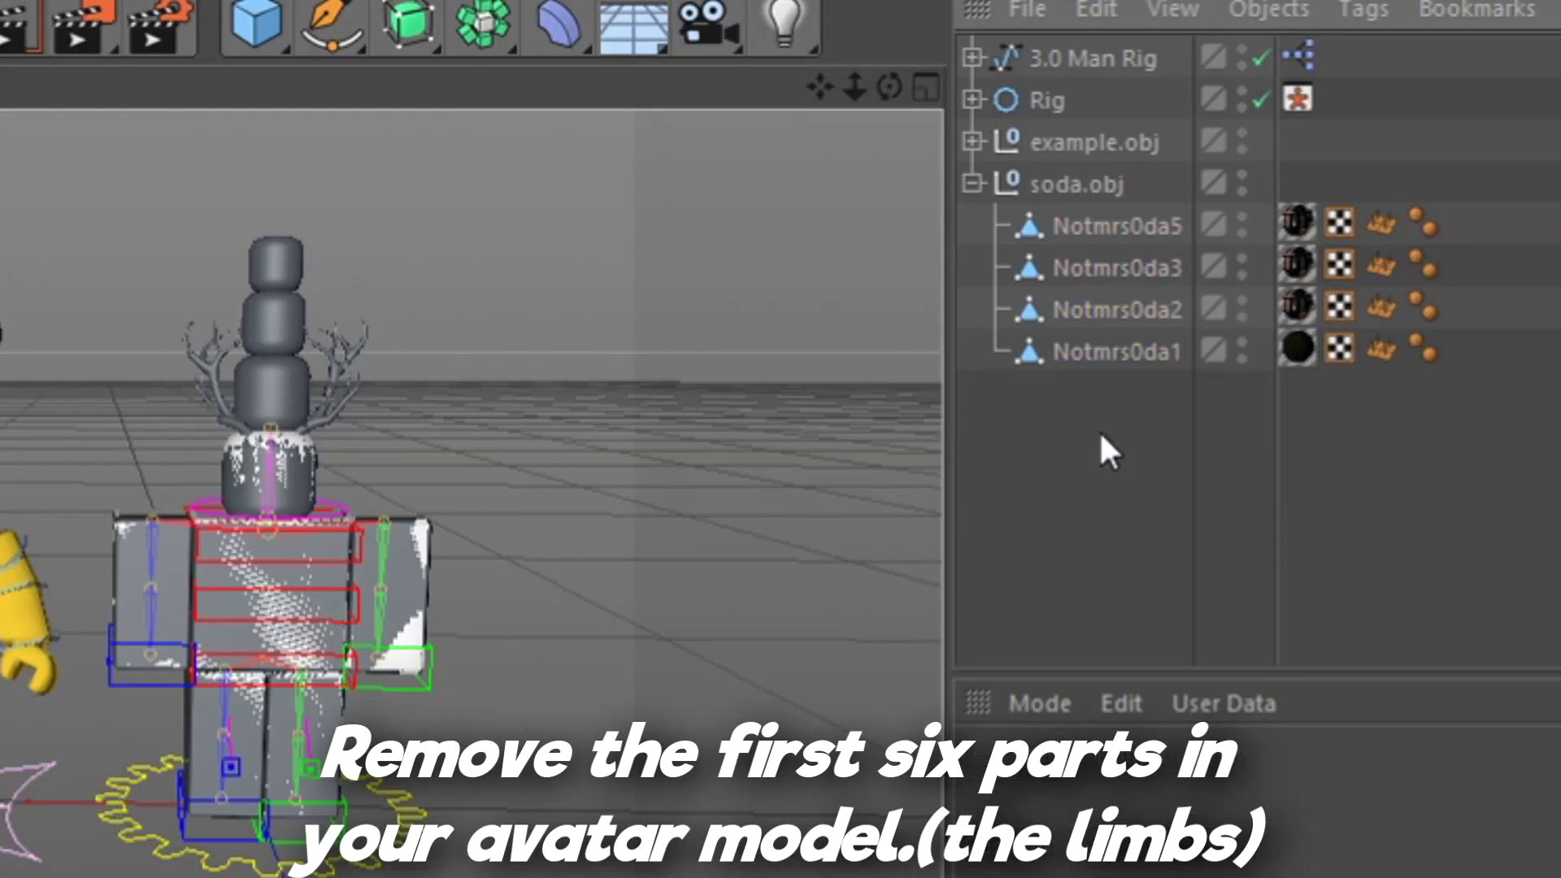
Delete the first six body parts of example.obj, from Notmrs0da8 to Notmrs0da3
{"action": "left_click", "coordinate": [1044, 55]}
{"action": "left_click", "coordinate": [971, 143]}
{"action": "left_click", "coordinate": [1089, 184]}
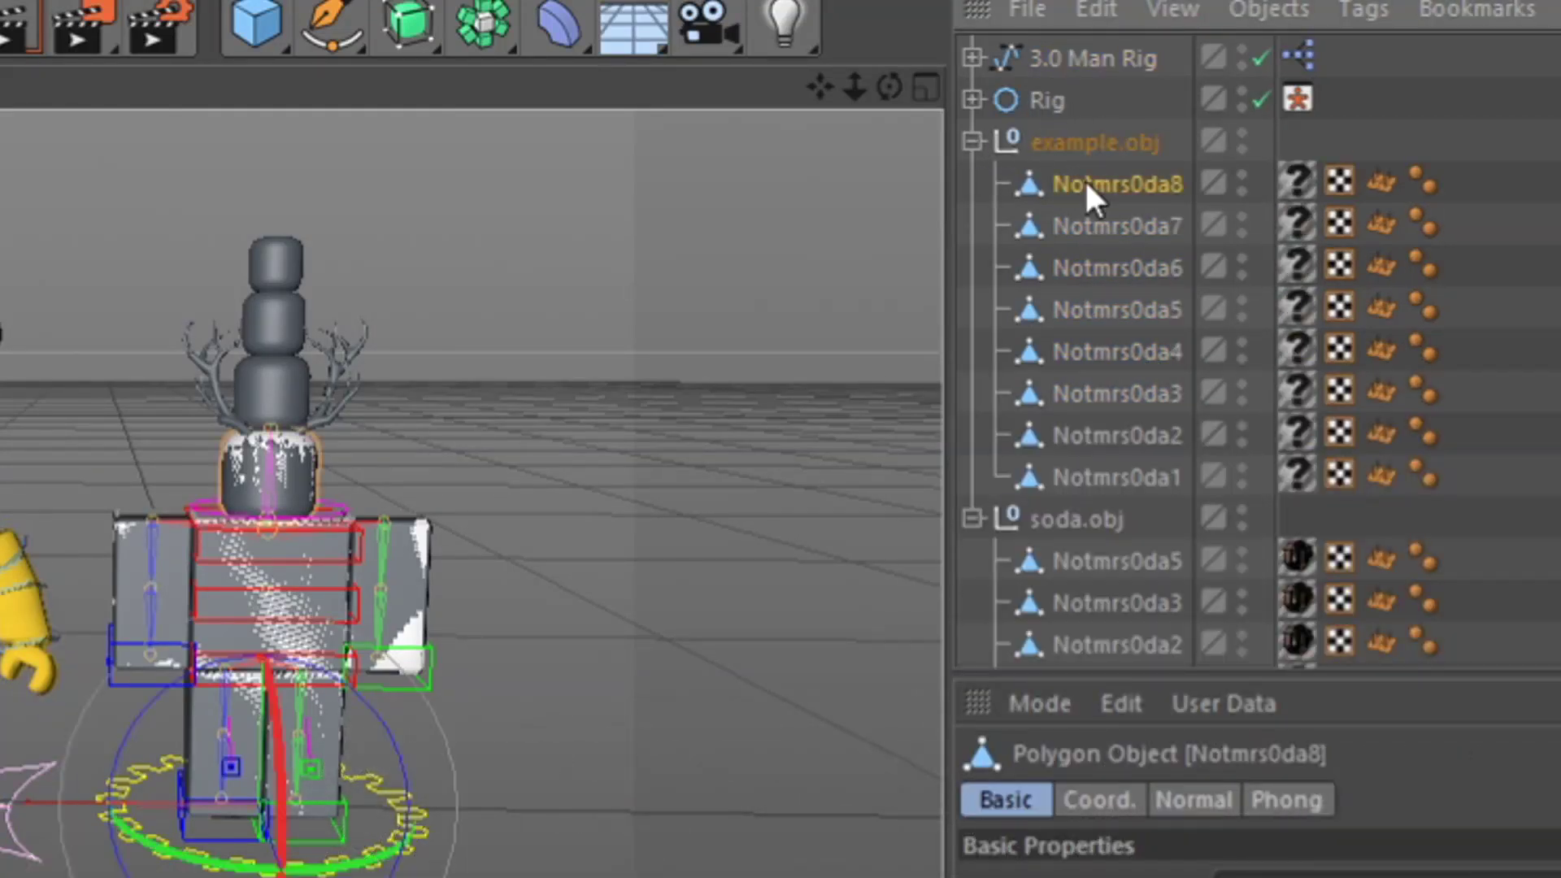
{"action": "left_click", "coordinate": [1106, 226], "text": "ctrl"}
{"action": "left_click", "coordinate": [1116, 267], "text": "ctrl"}
{"action": "left_click", "coordinate": [1126, 309], "text": "ctrl"}
{"action": "left_click", "coordinate": [1134, 351], "text": "ctrl"}
{"action": "left_click", "coordinate": [1143, 393], "text": "ctrl"}
{"action": "key", "text": "Delete"}
{"action": "mouse_move", "coordinate": [854, 87]}
{"action": "left_mouse_down"}
{"action": "mouse_move", "coordinate": [1049, 87]}
{"action": "mouse_move", "coordinate": [878, 87]}
{"action": "left_mouse_up"}
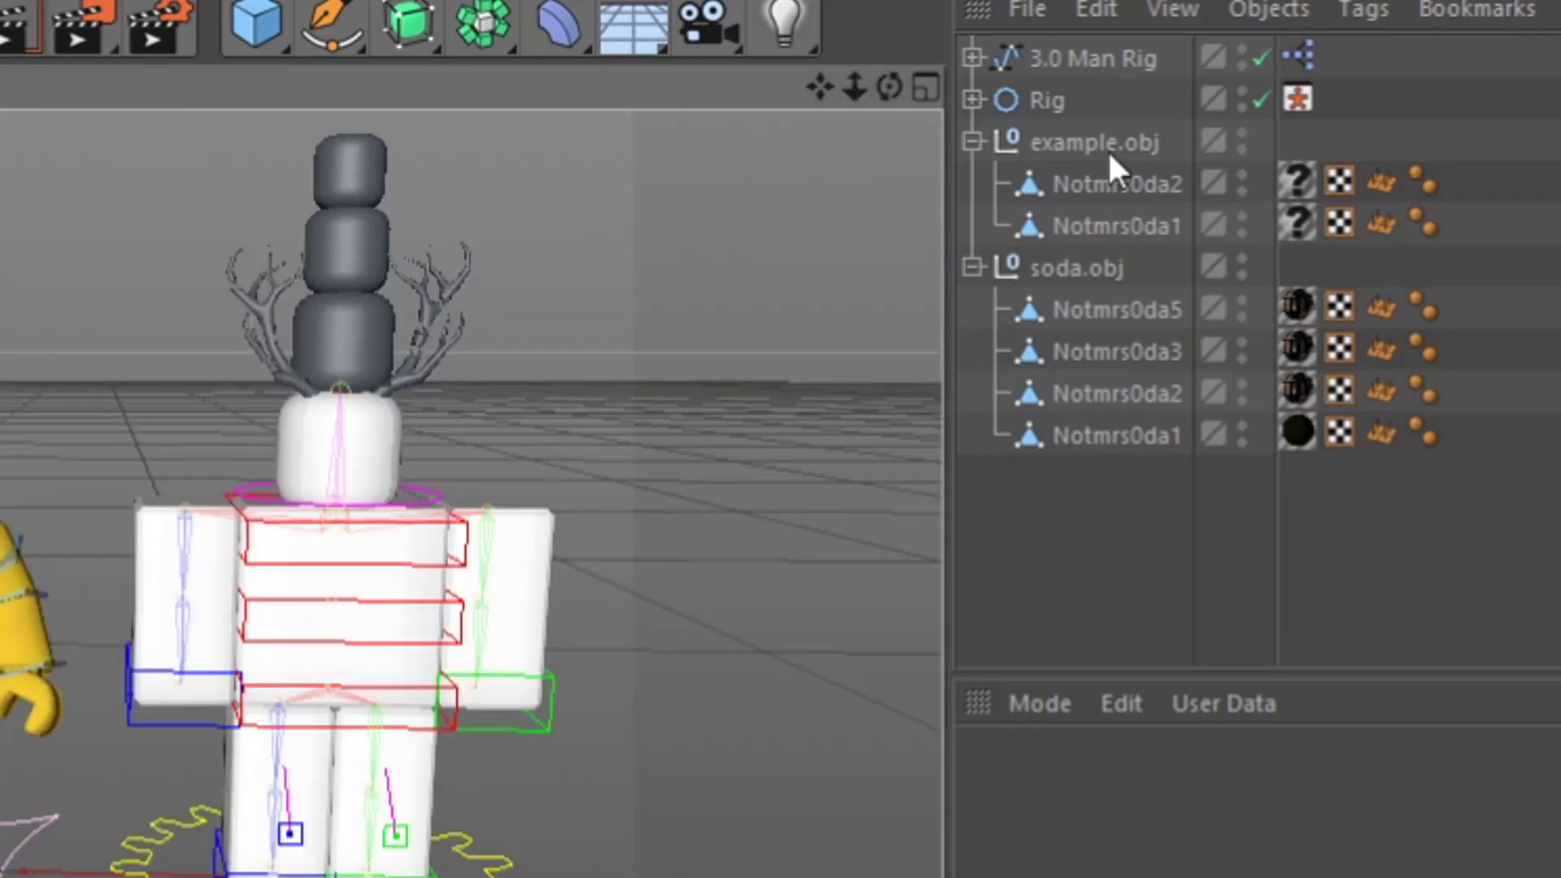
Delete the Normal tags from the four remaining parts of soda.obj
{"action": "left_click", "coordinate": [1090, 313]}
{"action": "left_click", "coordinate": [1378, 307]}
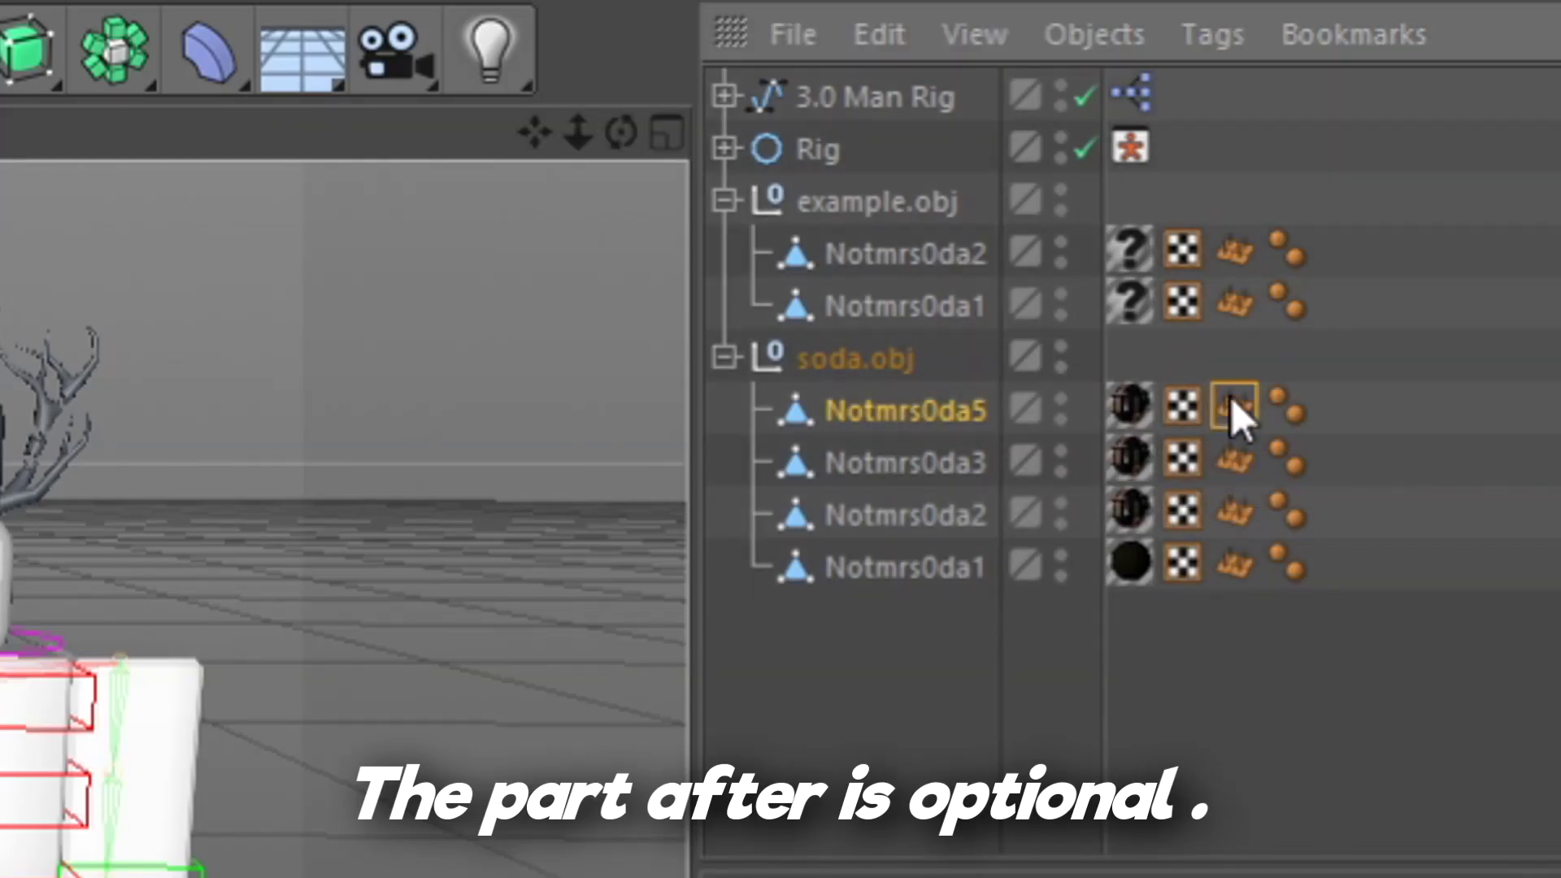
{"action": "left_click", "coordinate": [1234, 459], "text": "ctrl"}
{"action": "left_click", "coordinate": [1234, 511], "text": "ctrl"}
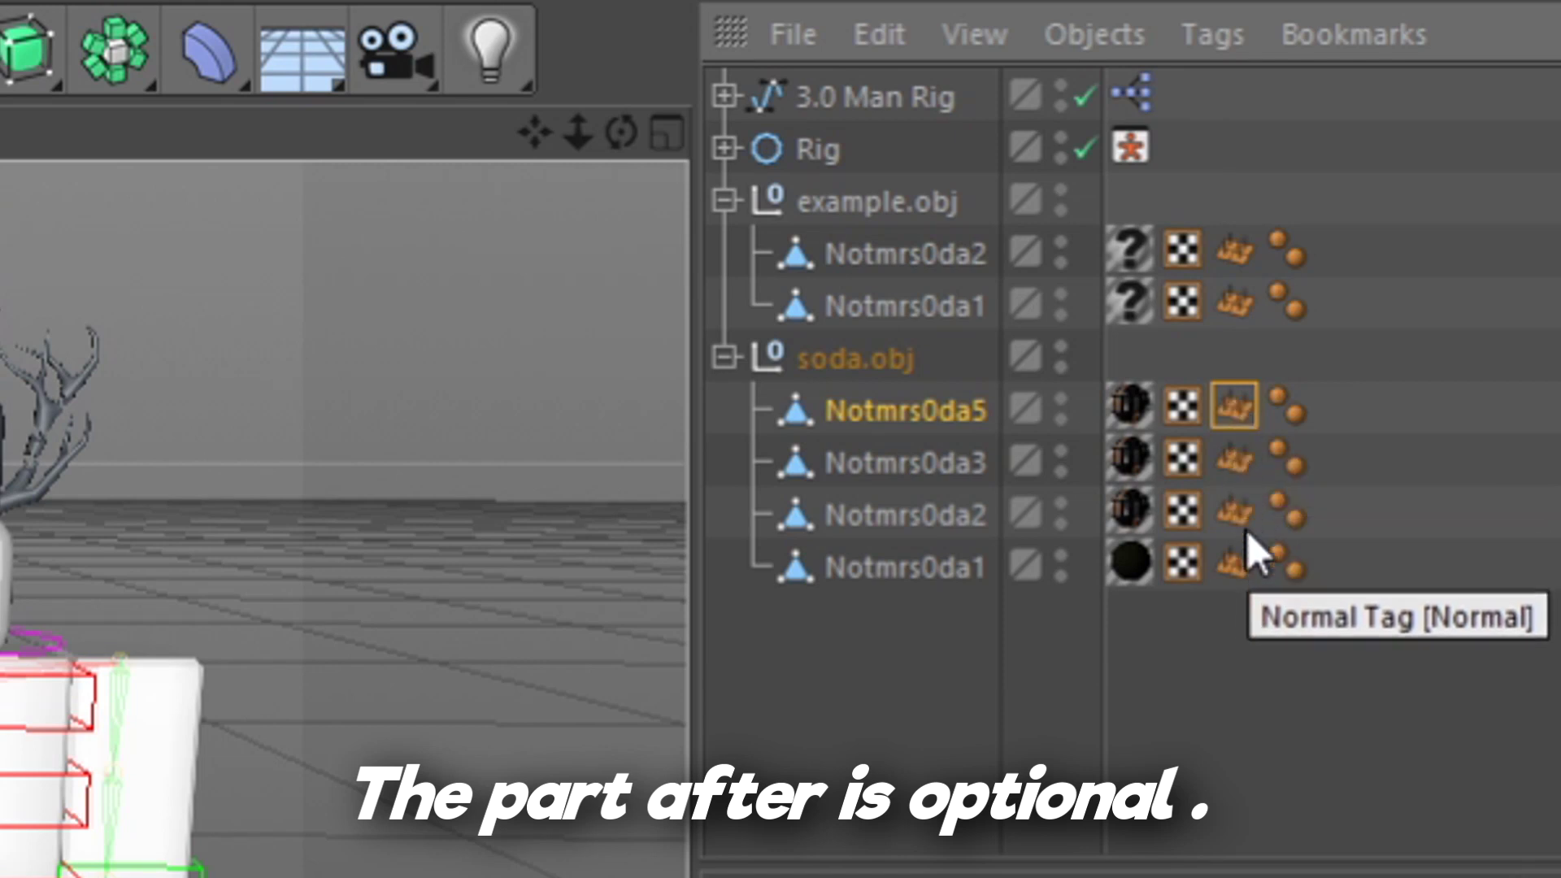
{"action": "left_click", "coordinate": [1236, 565], "text": "ctrl"}
{"action": "key", "text": "Delete"}
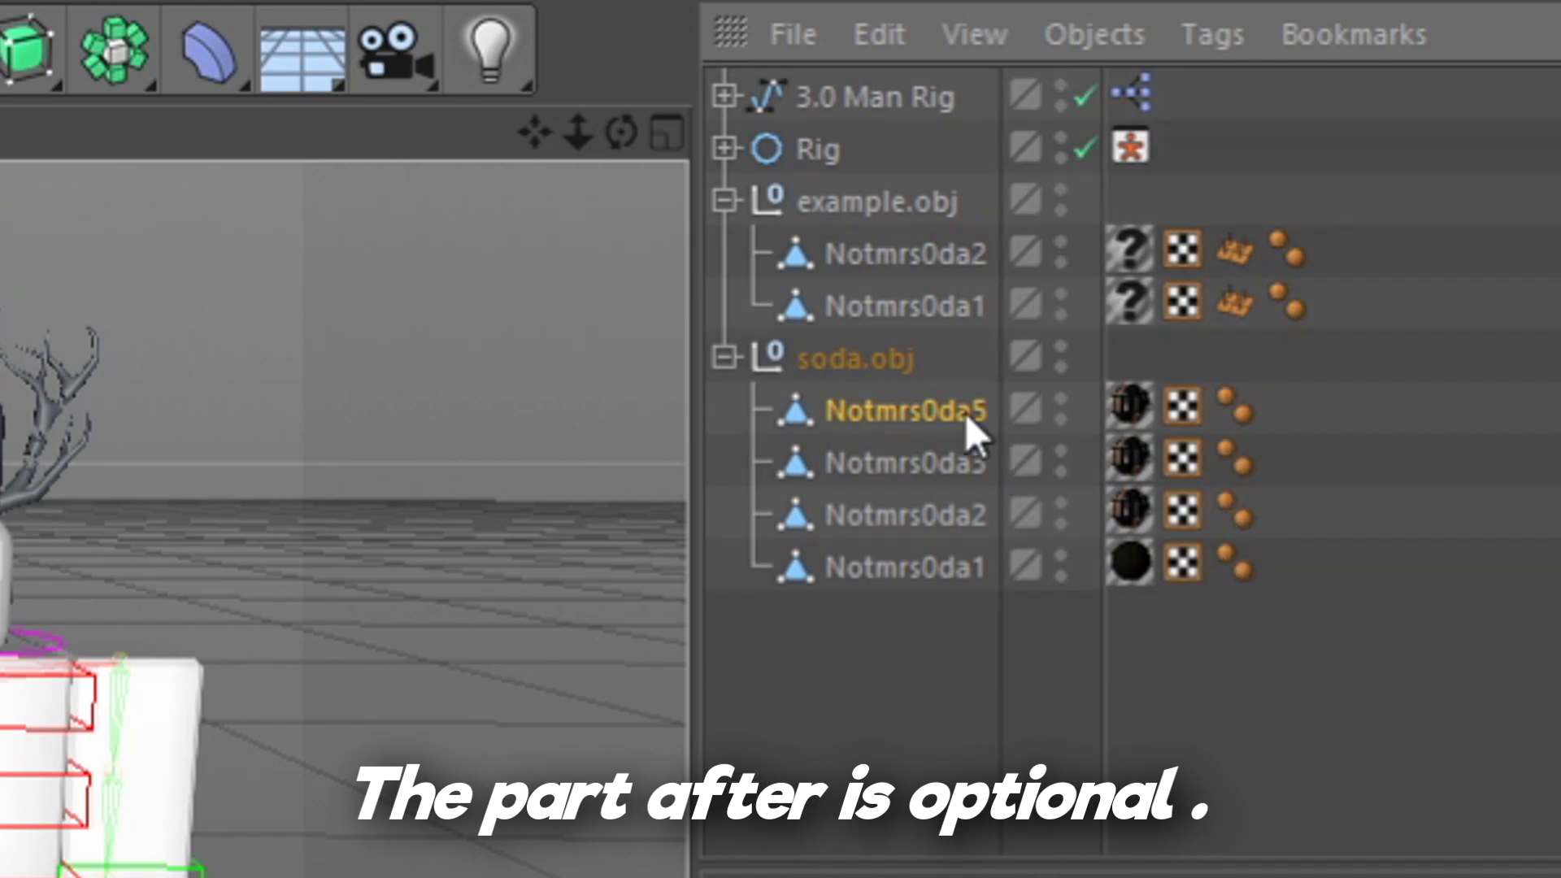
Optimize the meshes of all four soda.obj parts, Notmrs0da5 to Notmrs0da1
{"action": "left_click", "coordinate": [886, 567], "text": "shift"}
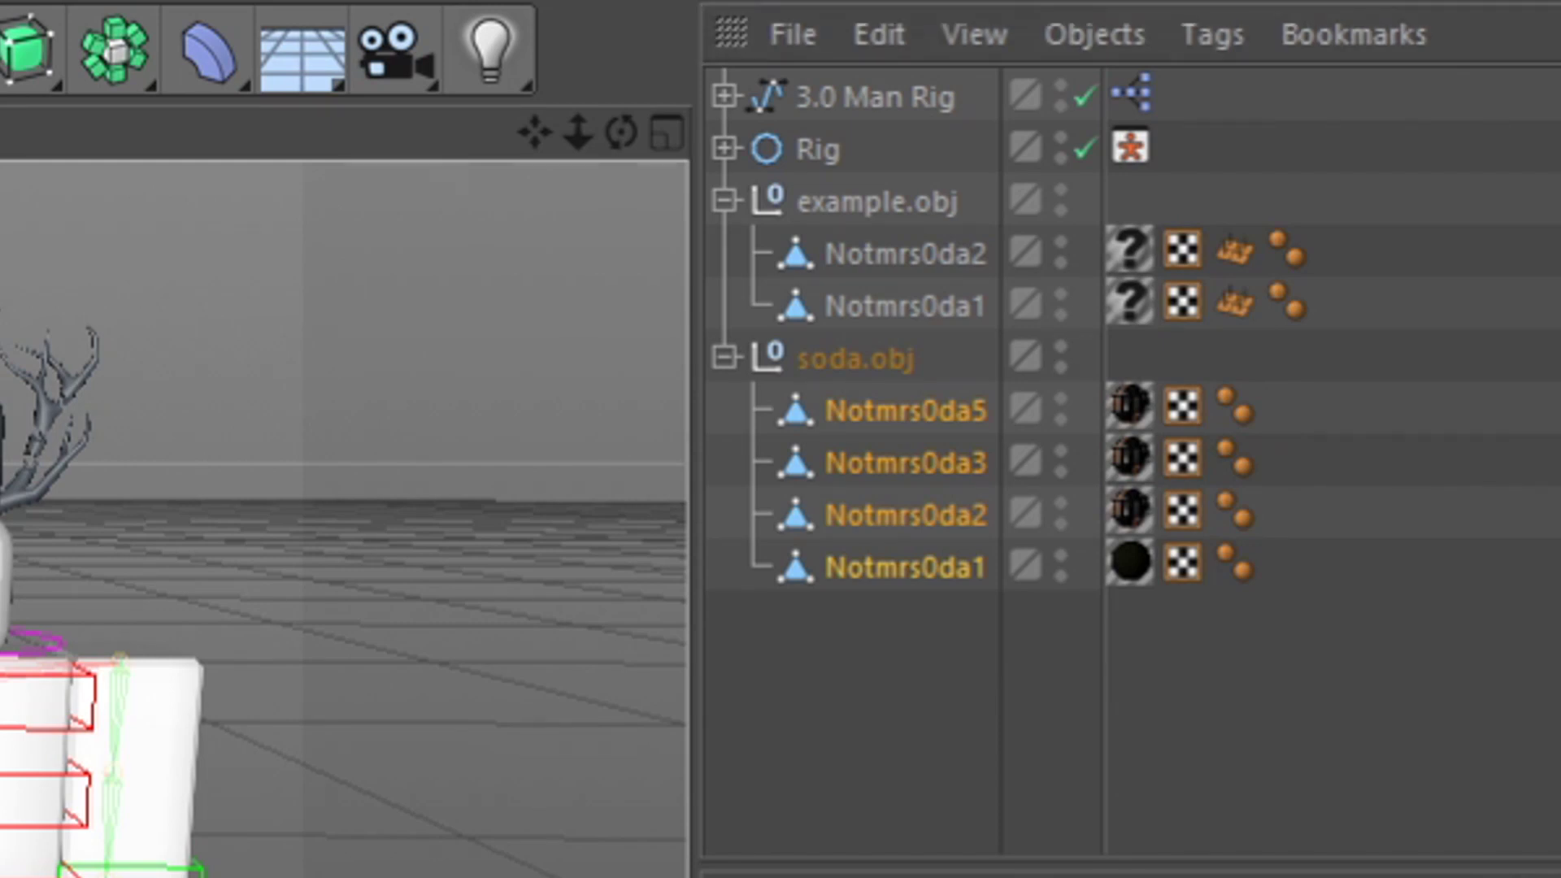
{"action": "key", "text": "u"}
{"action": "key", "text": "o"}
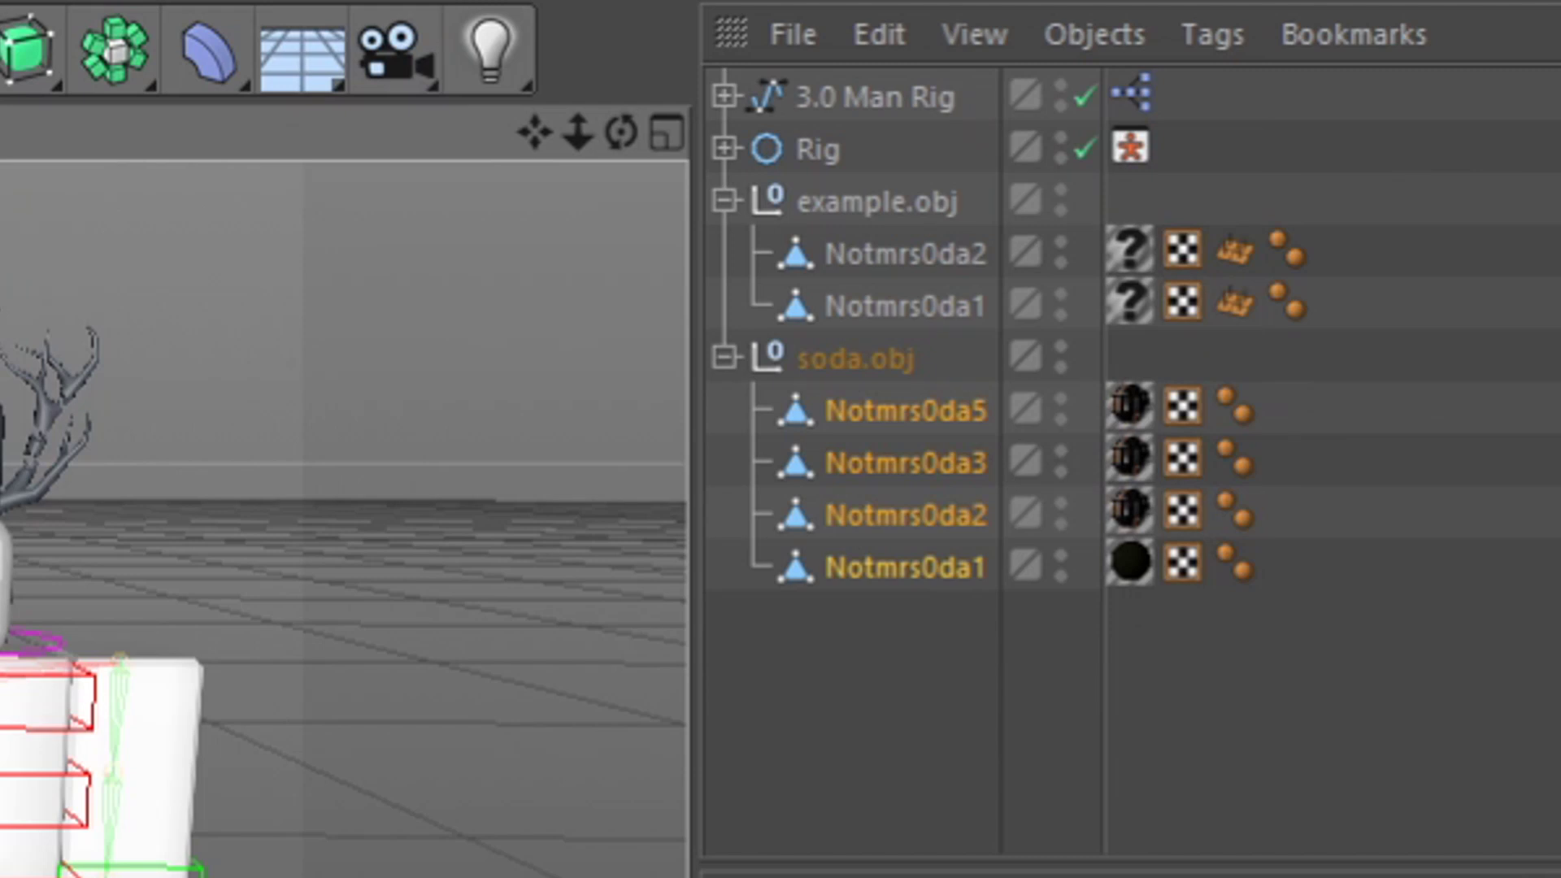
{"action": "left_click_drag", "start_coordinate": [578, 132], "coordinate": [704, 180]}
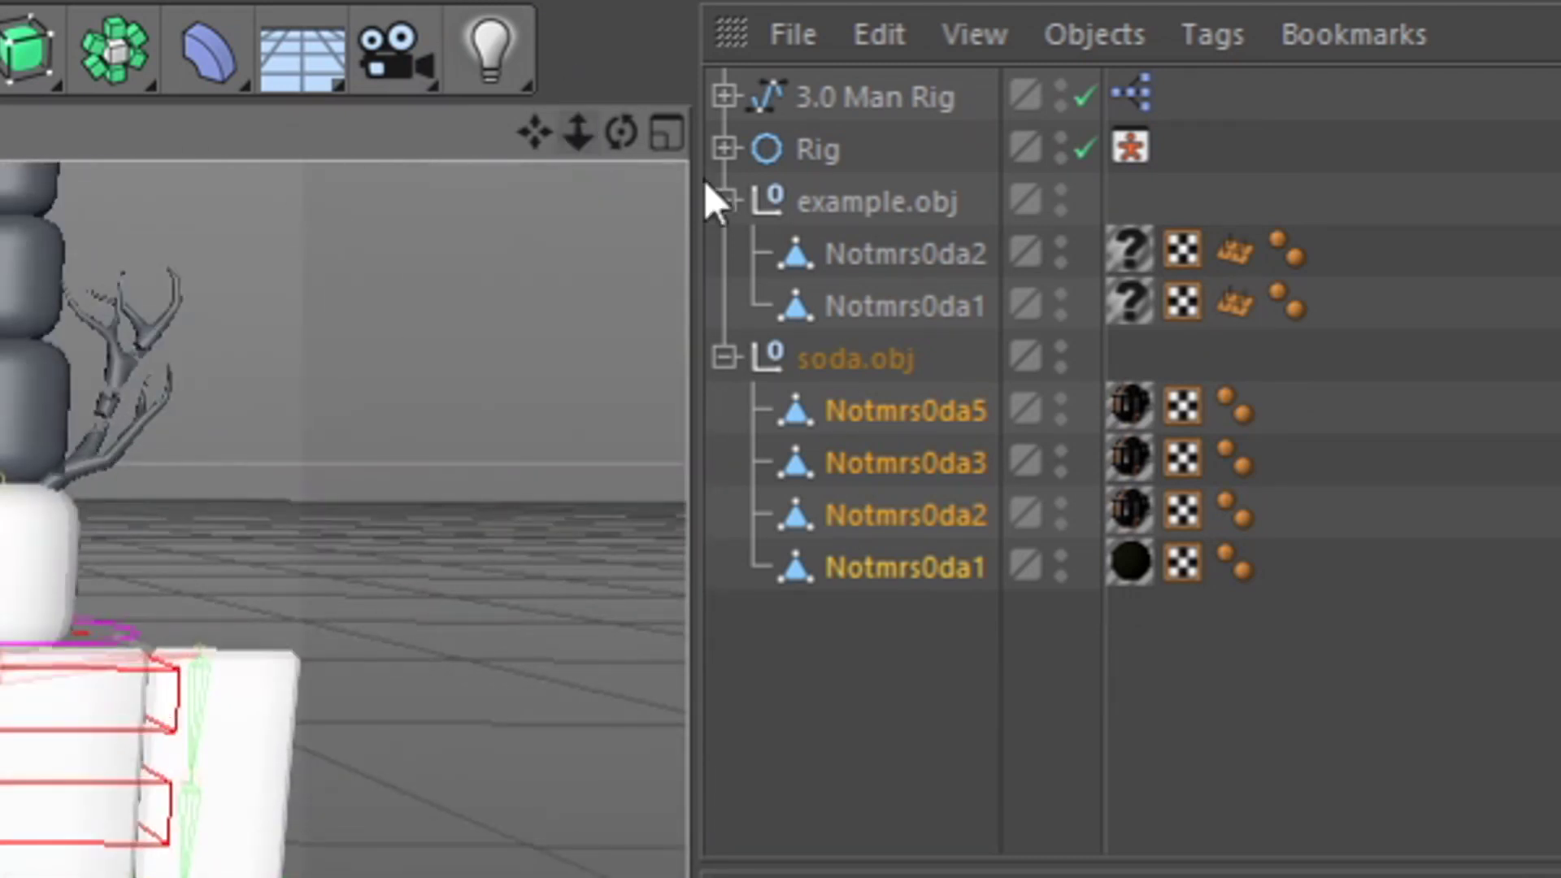
Delete the Normal tags and the texture tags from both example.obj parts, Notmrs0da2 and Notmrs0da1
{"action": "left_click", "coordinate": [1235, 249]}
{"action": "left_click", "coordinate": [1242, 296], "text": "shift"}
{"action": "key", "text": "Delete"}
{"action": "left_click", "coordinate": [1129, 297], "text": "shift"}
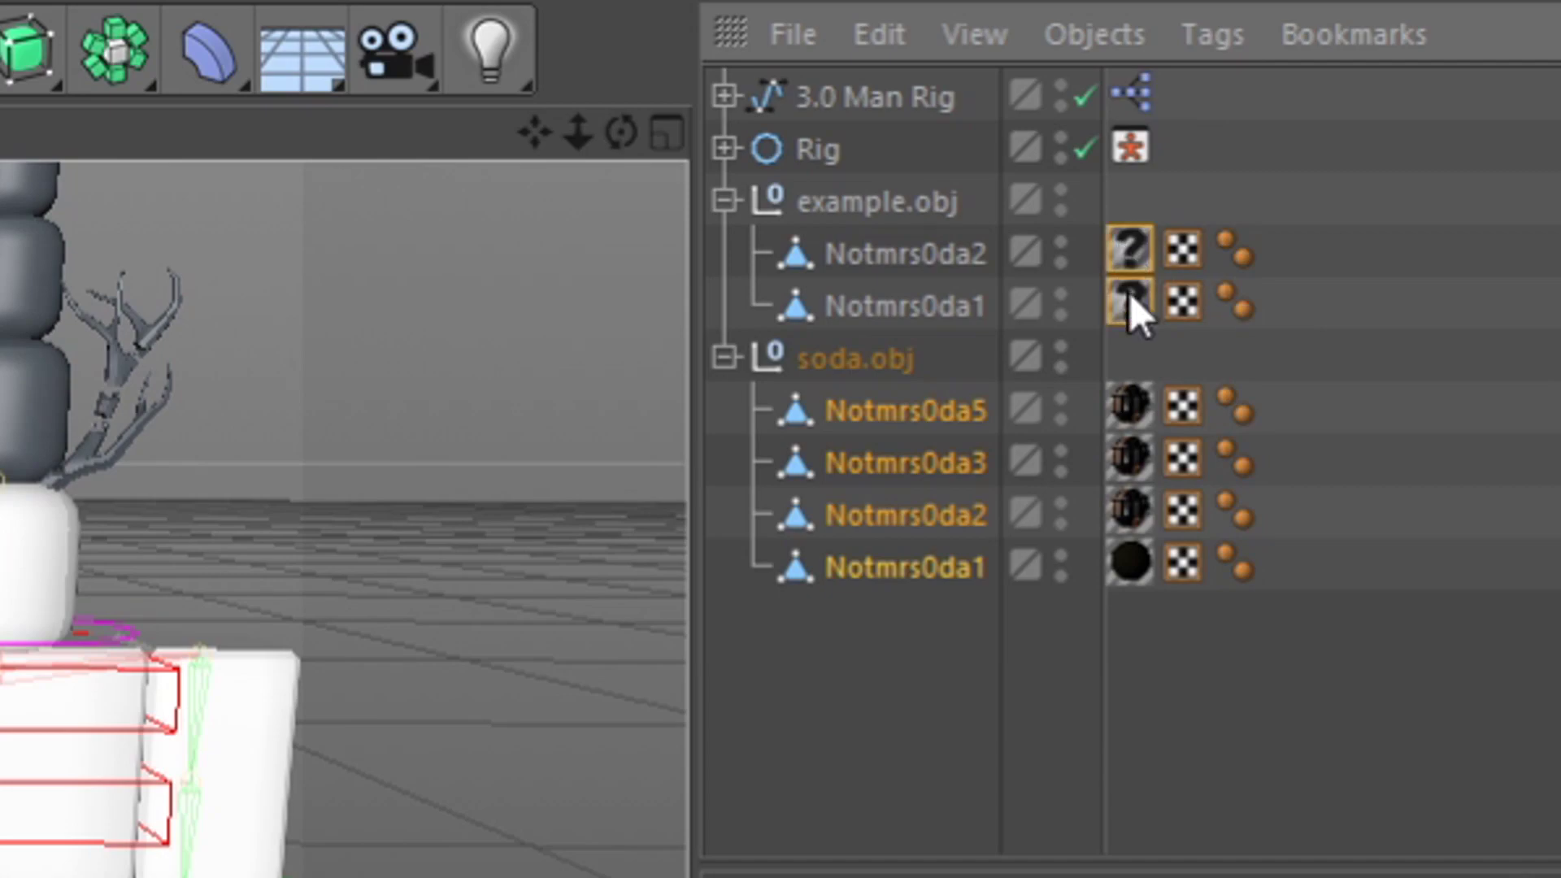
{"action": "key", "text": "Delete"}
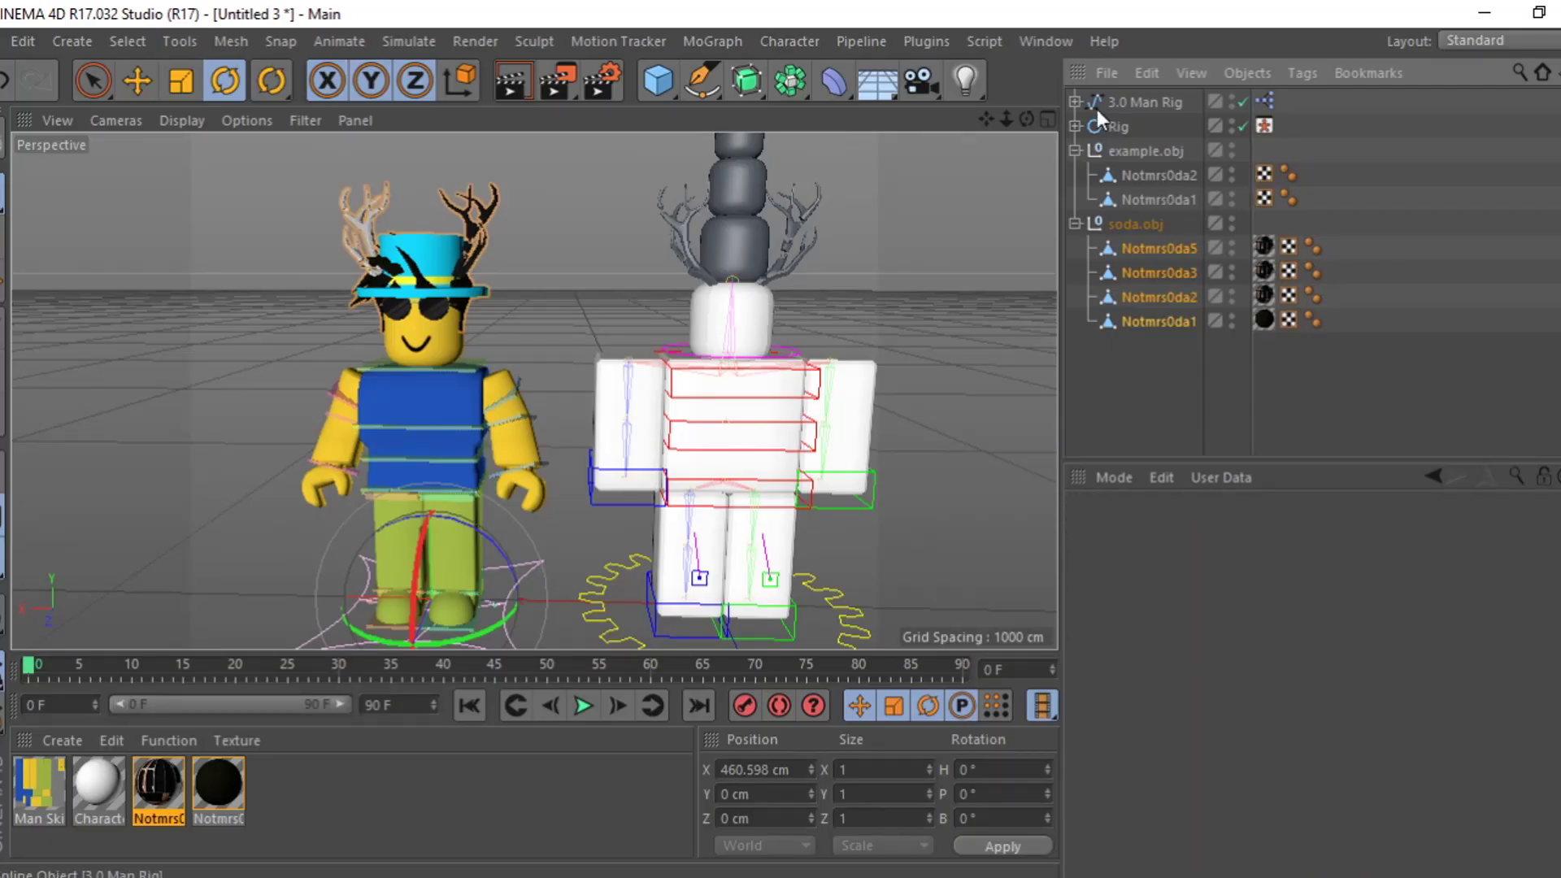
Move Notmrs0da2 and Notmrs0da1 from example.obj into the Head joint of Rig's hierarchy
{"action": "left_click", "coordinate": [1075, 127]}
{"action": "scroll", "coordinate": [1179, 276], "scroll_direction": "down", "scroll_amount": 10}
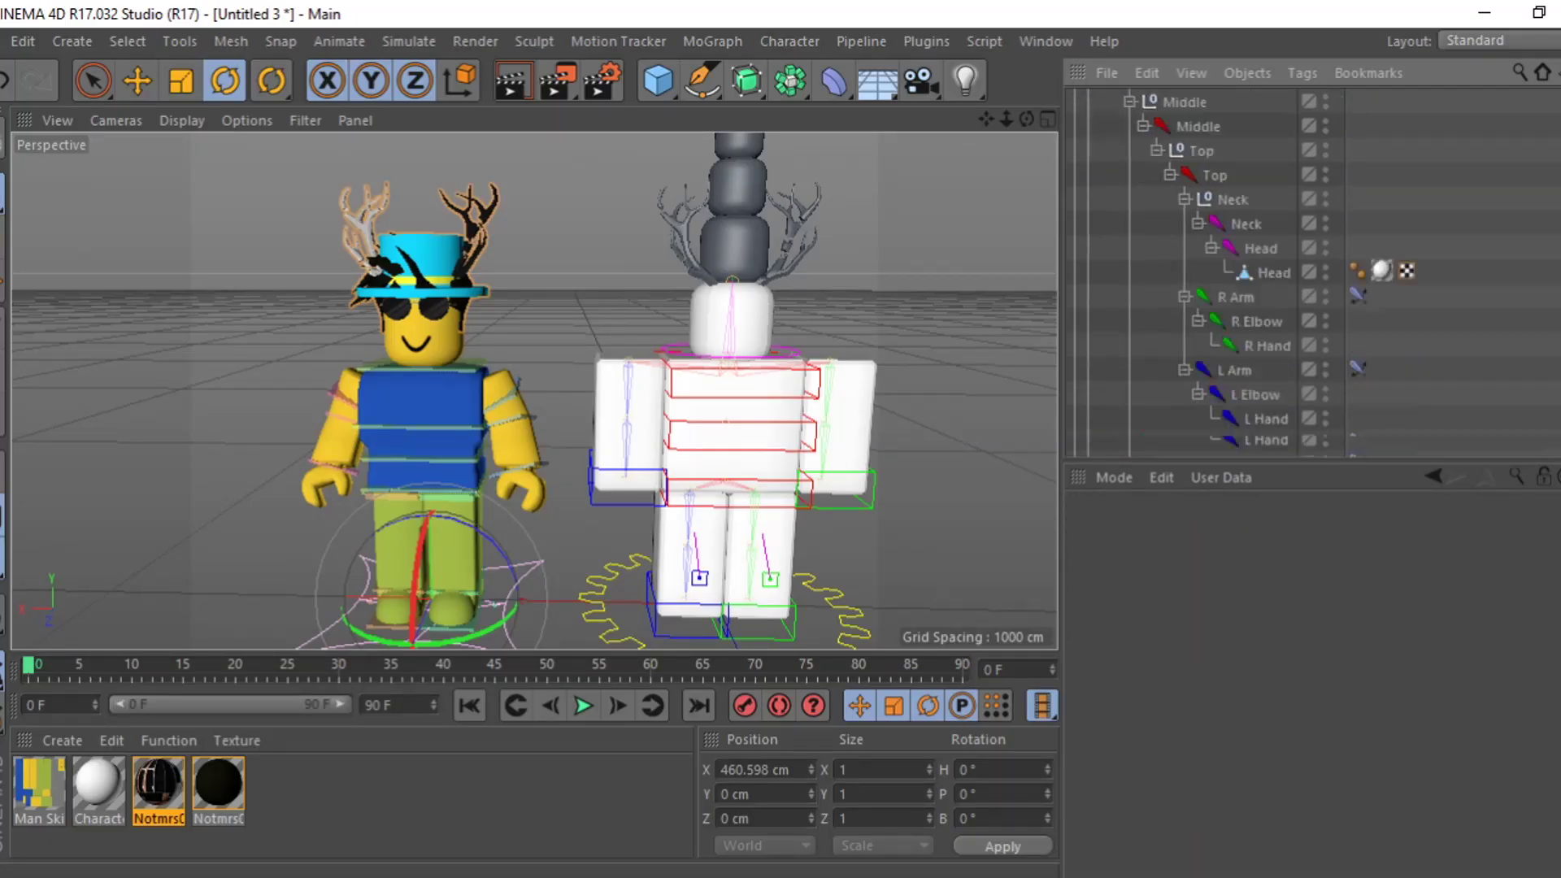
{"action": "left_click", "coordinate": [1167, 301]}
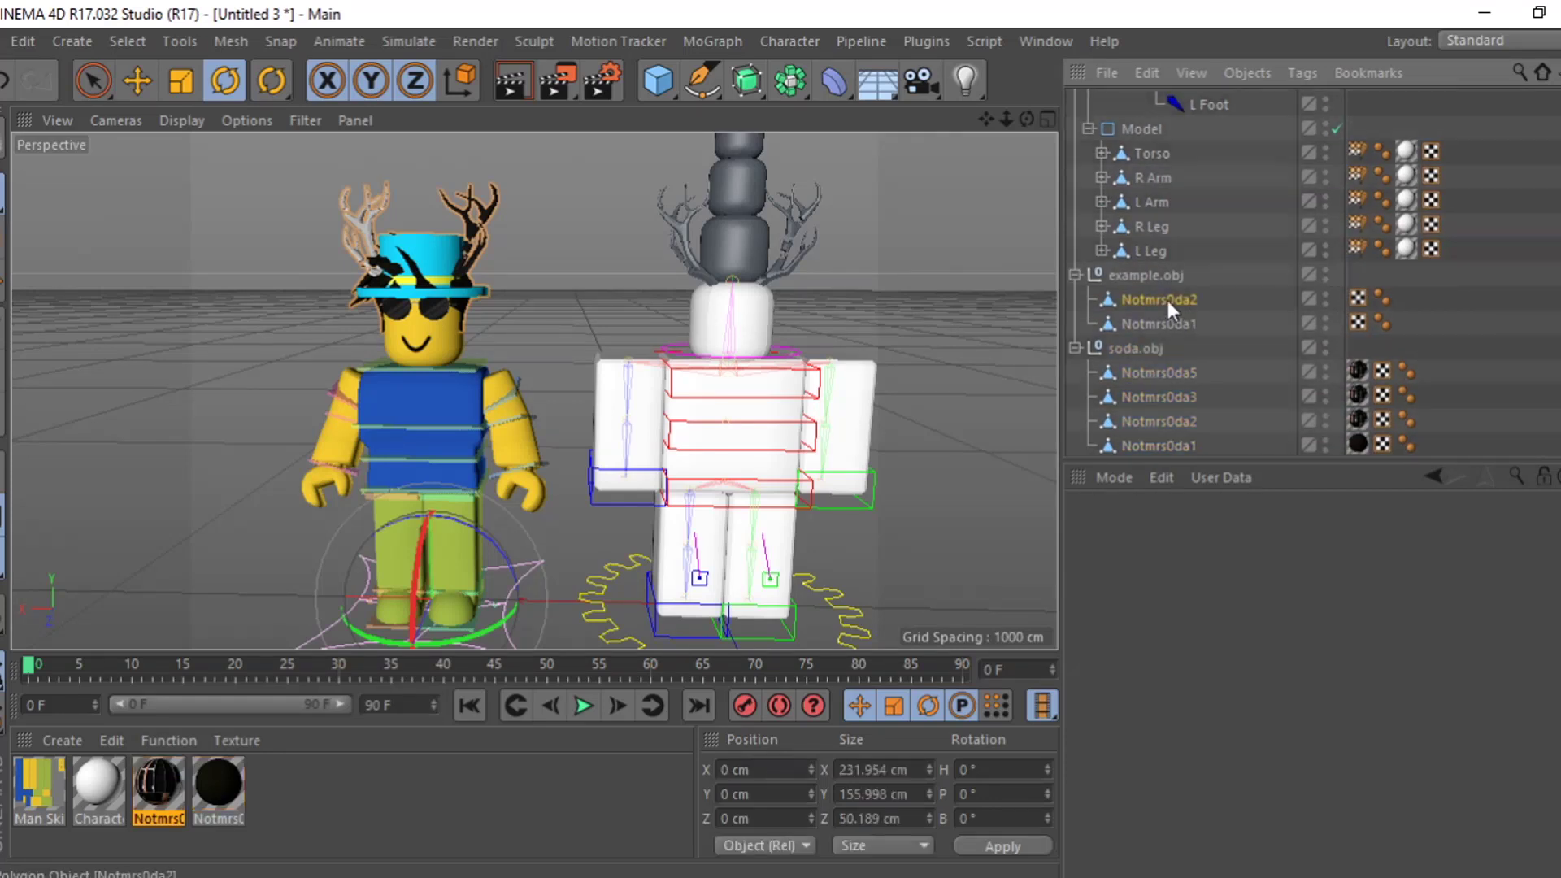
{"action": "left_click", "coordinate": [1137, 325], "text": "shift"}
{"action": "scroll", "coordinate": [1179, 244], "scroll_direction": "up", "scroll_amount": 8}
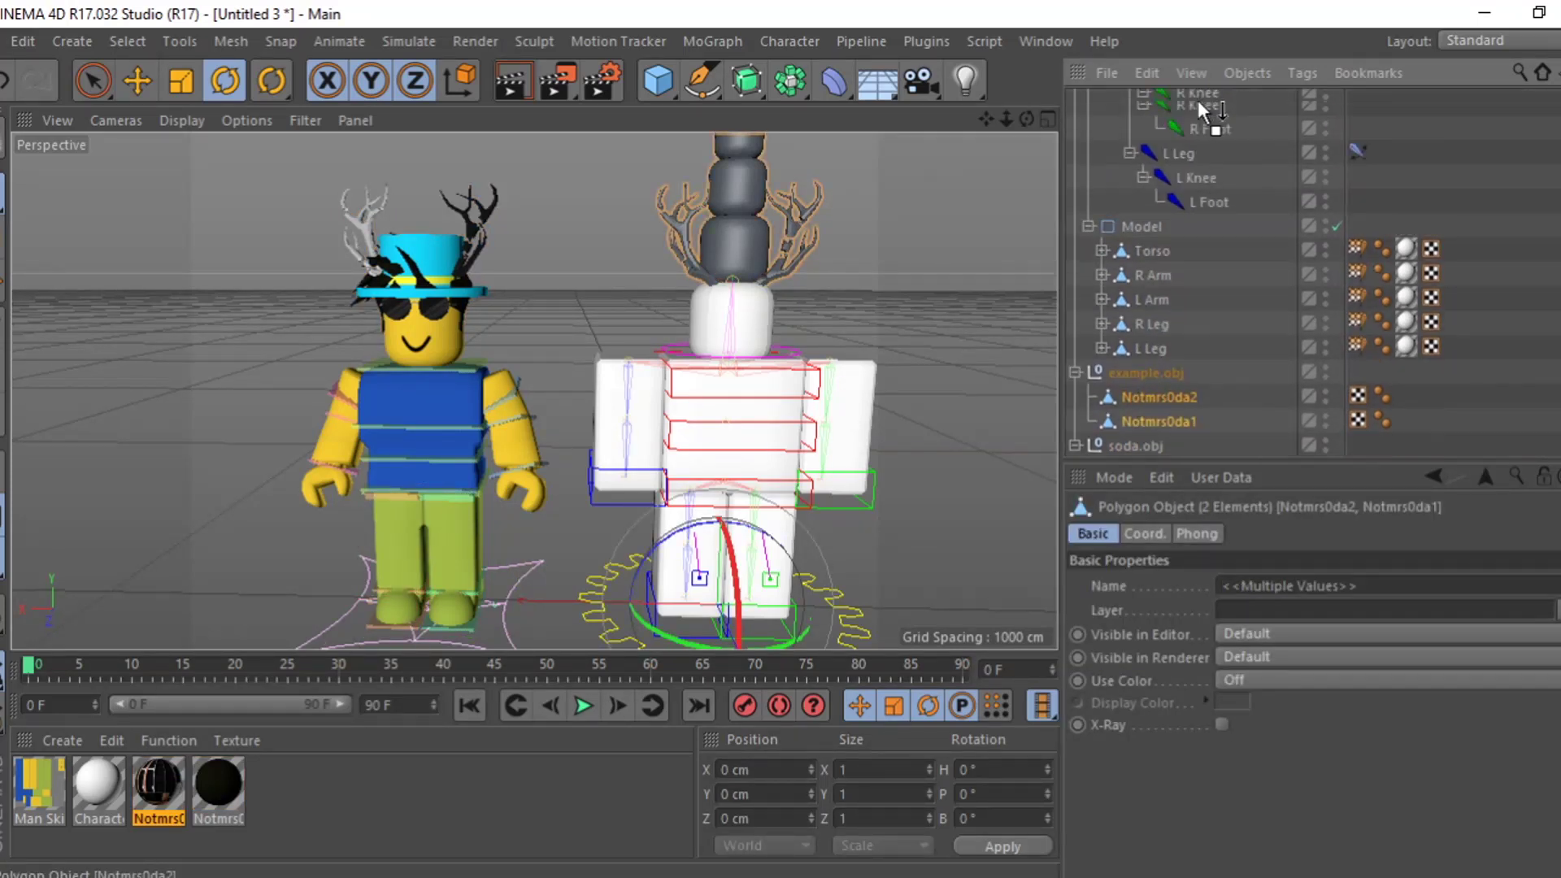
{"action": "left_click_drag", "start_coordinate": [1260, 273], "coordinate": [1262, 275]}
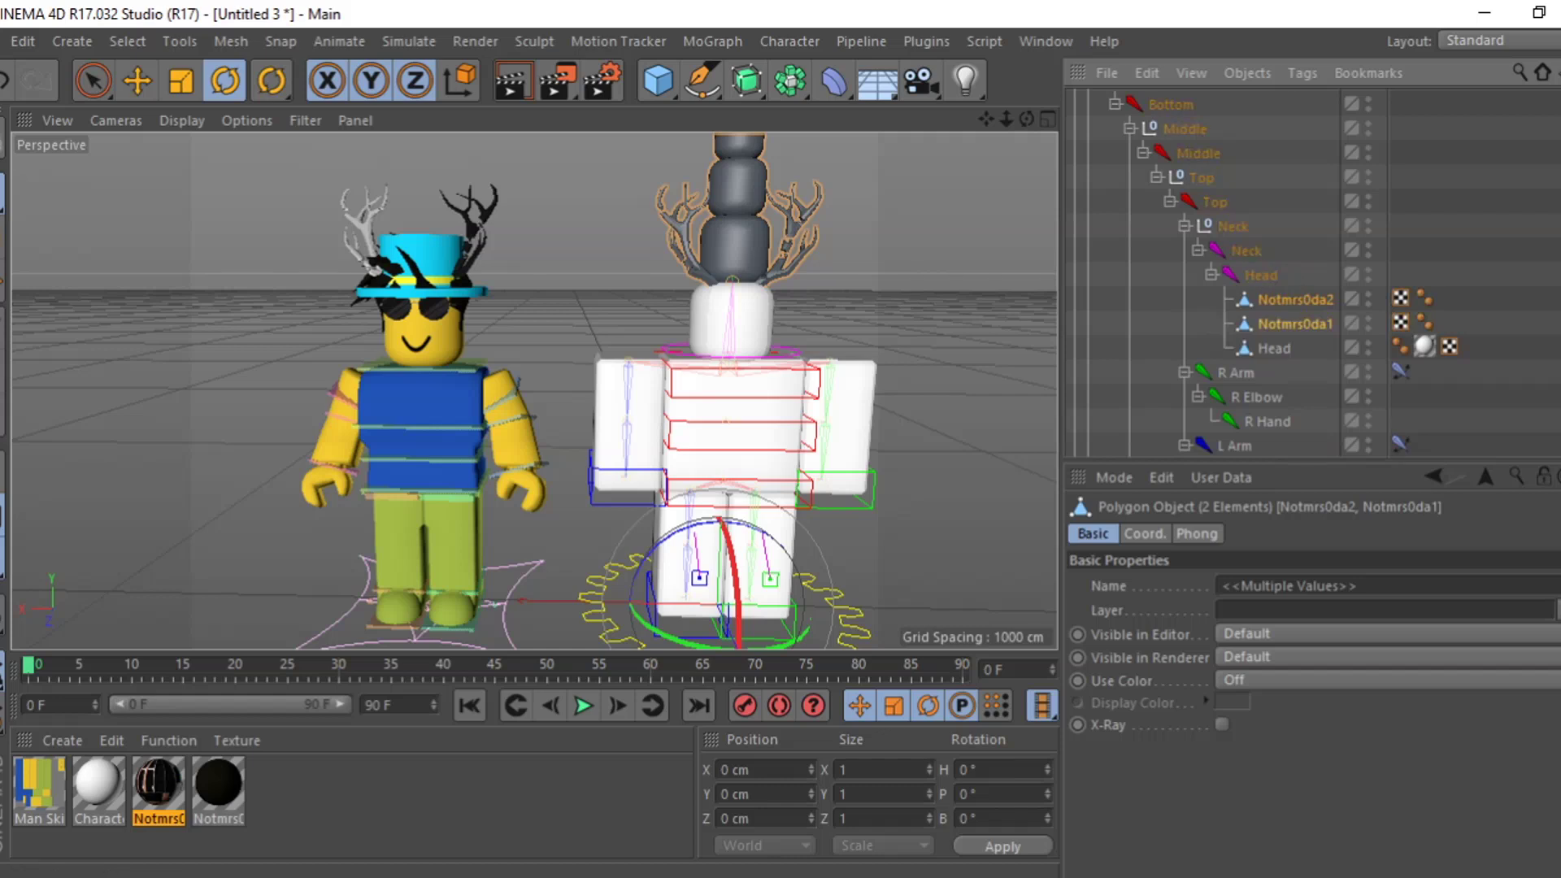
Optimize the point meshes of Notmrs0da2, Notmrs0da1 and Head under Rig's Head joint, and return to model mode
{"action": "left_click", "coordinate": [1300, 299]}
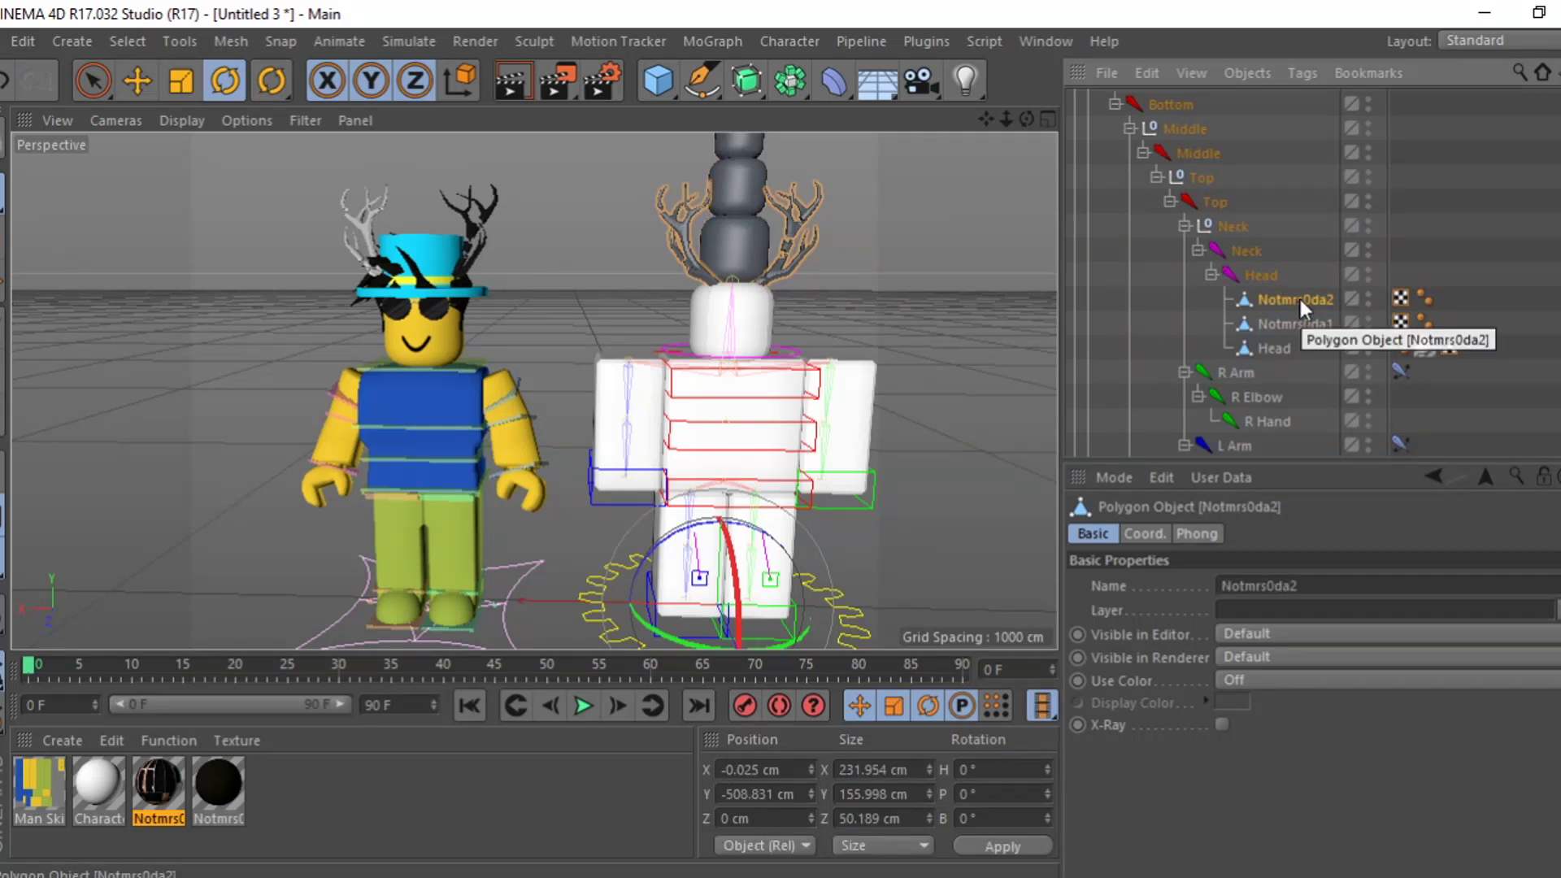
{"action": "left_click", "coordinate": [1279, 349], "text": "shift"}
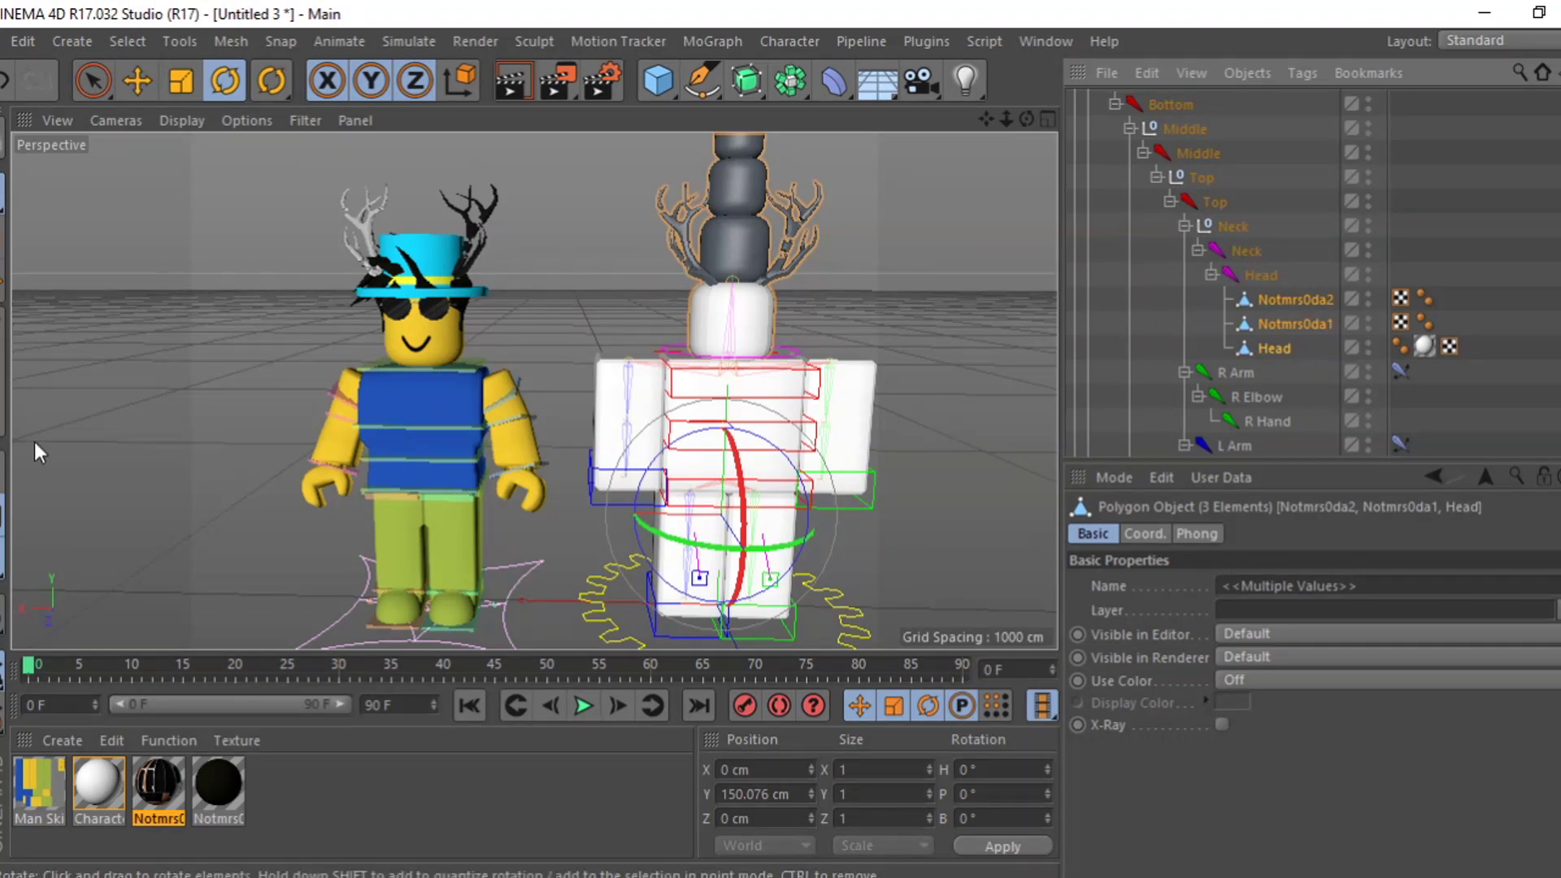
{"action": "left_click", "coordinate": [4, 398]}
{"action": "mouse_move", "coordinate": [819, 872]}
{"action": "left_click", "coordinate": [770, 874]}
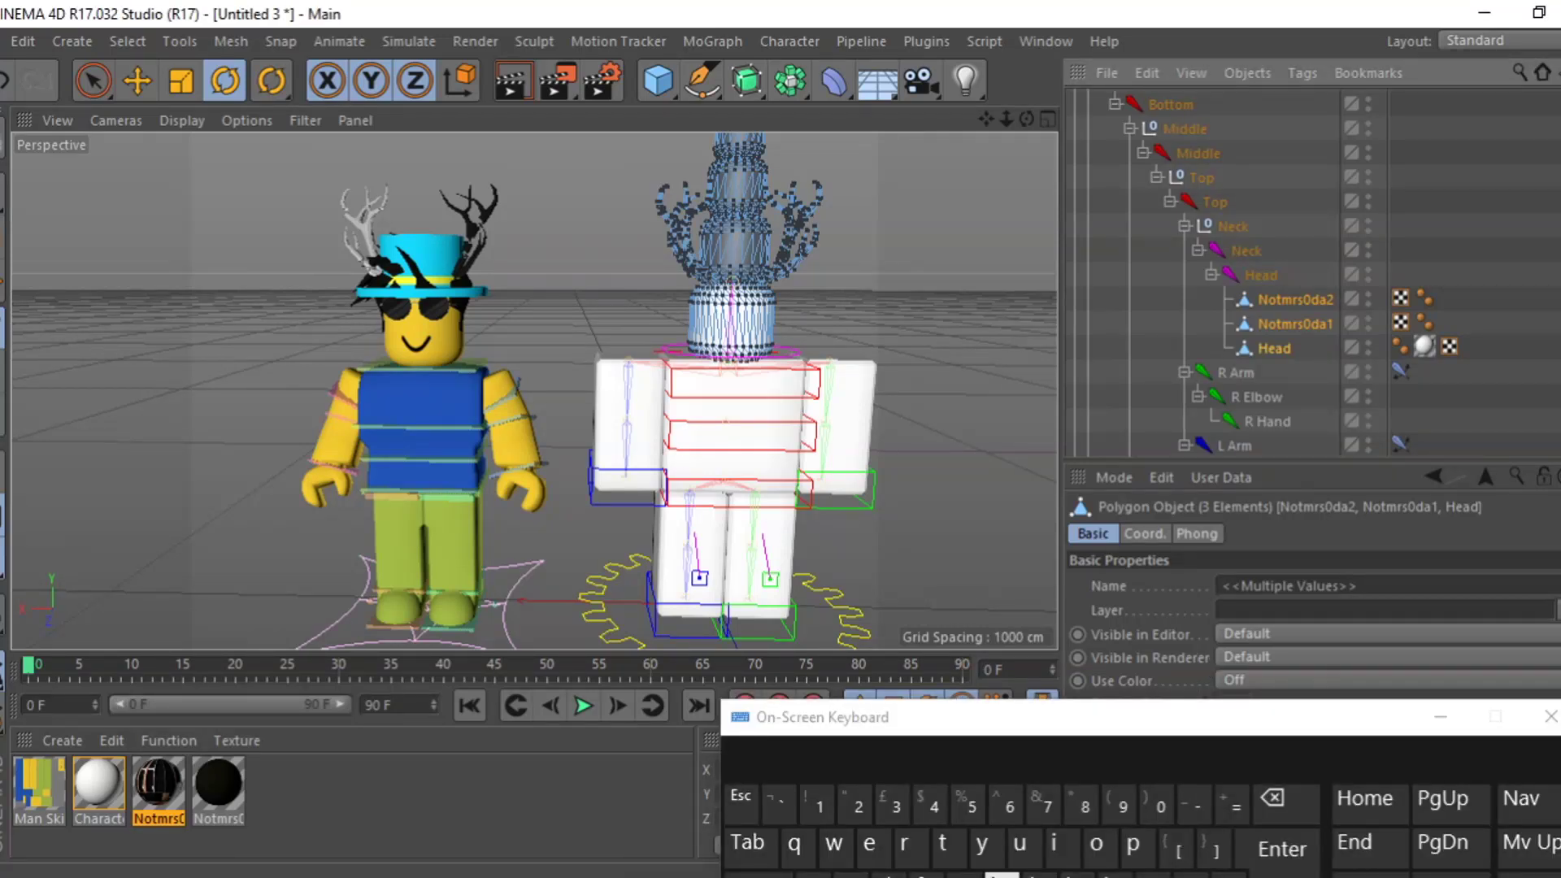
{"action": "left_click", "coordinate": [1019, 843]}
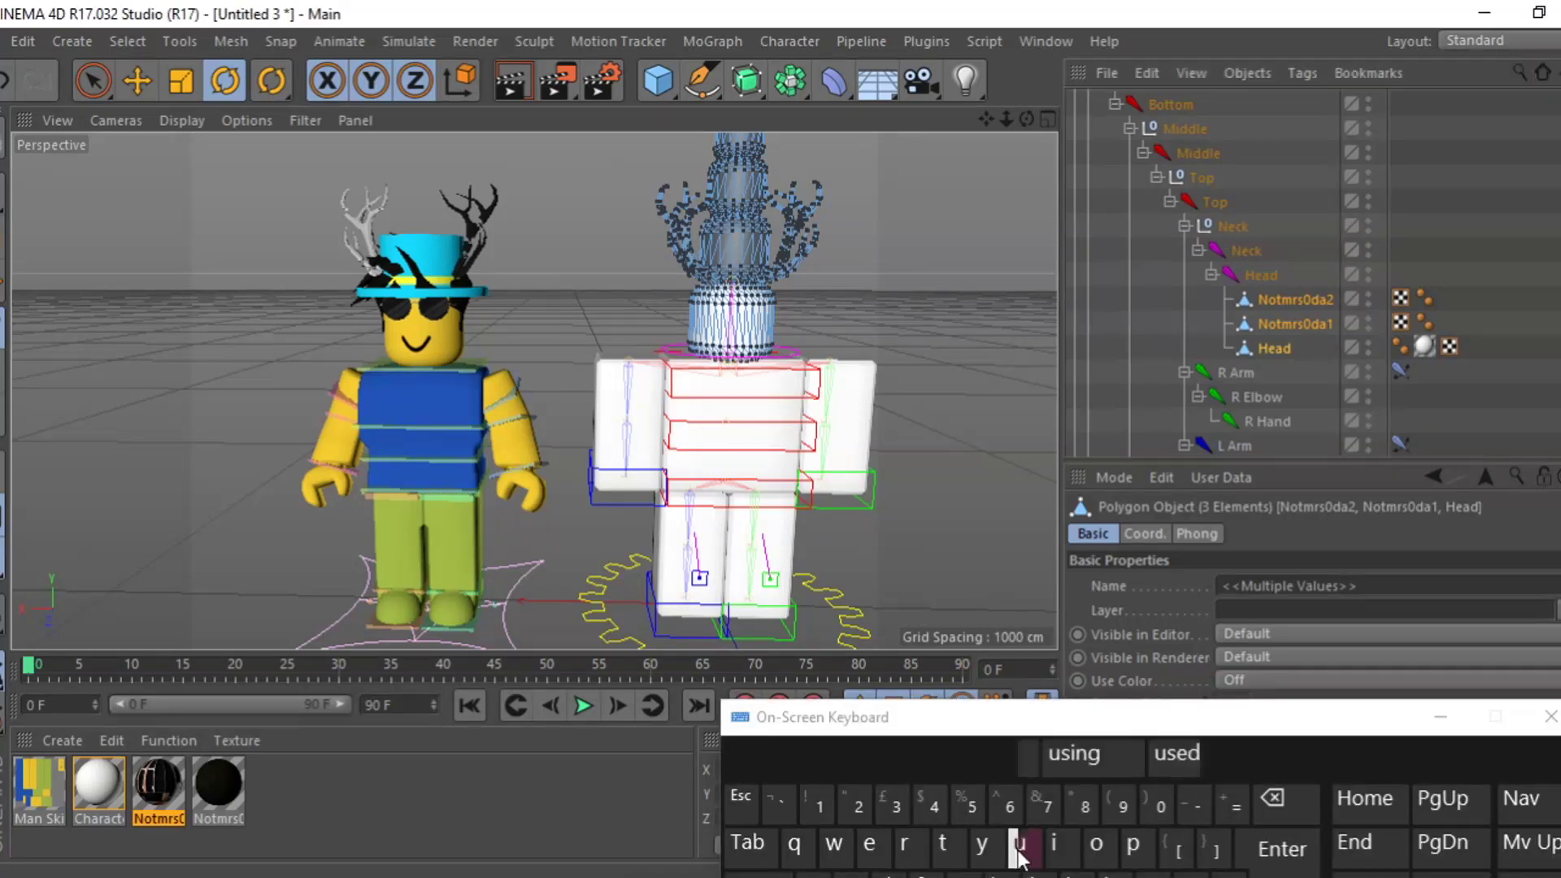
{"action": "left_click", "coordinate": [846, 874]}
{"action": "right_click", "coordinate": [251, 319]}
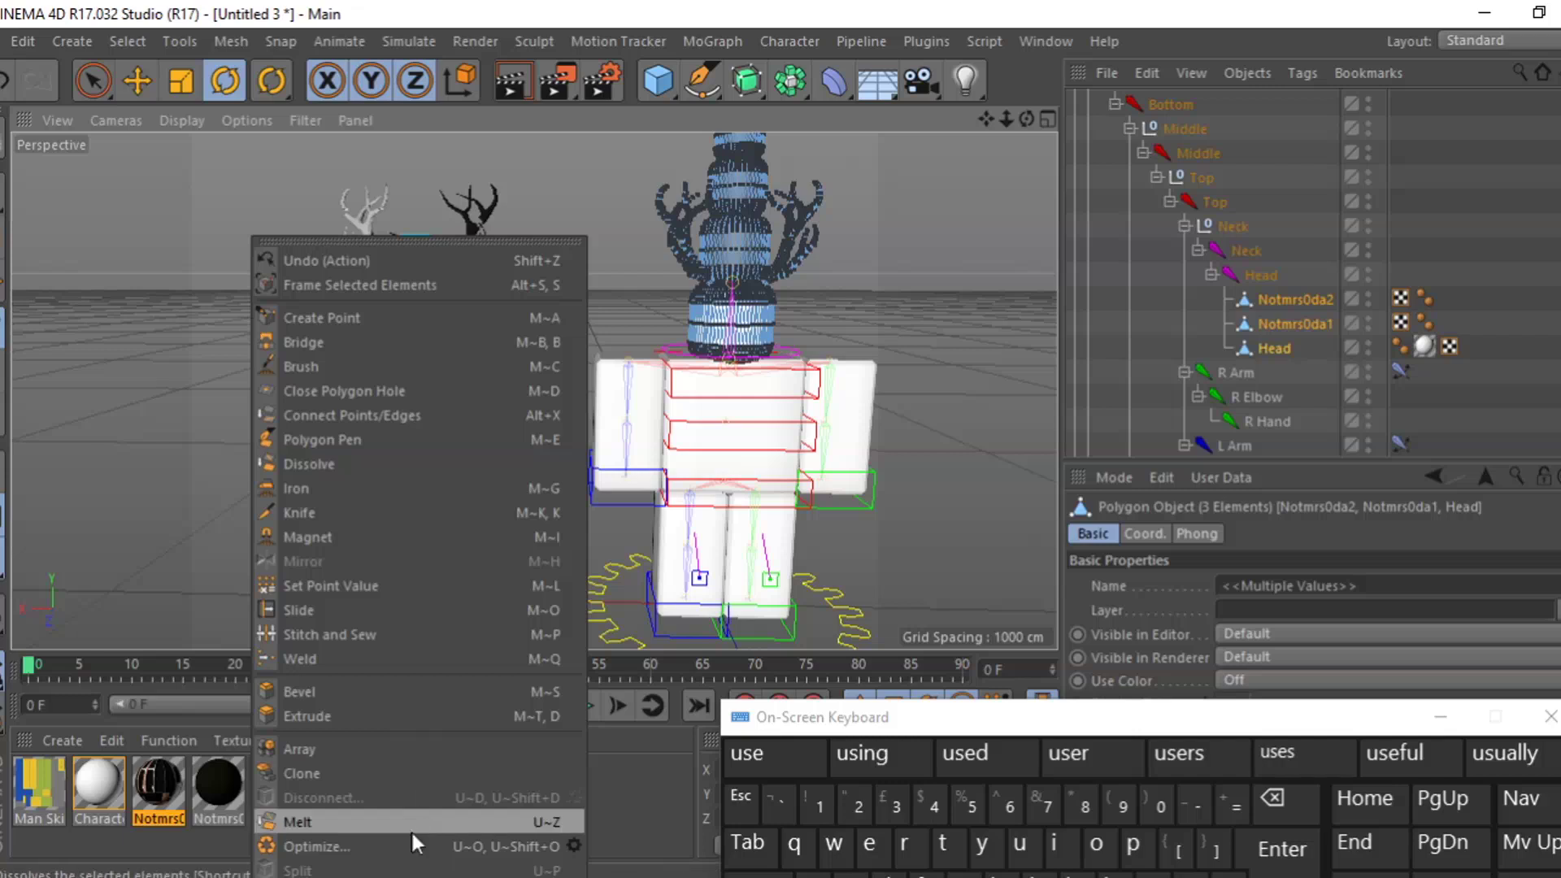
{"action": "left_click", "coordinate": [388, 843]}
{"action": "left_click", "coordinate": [2, 192]}
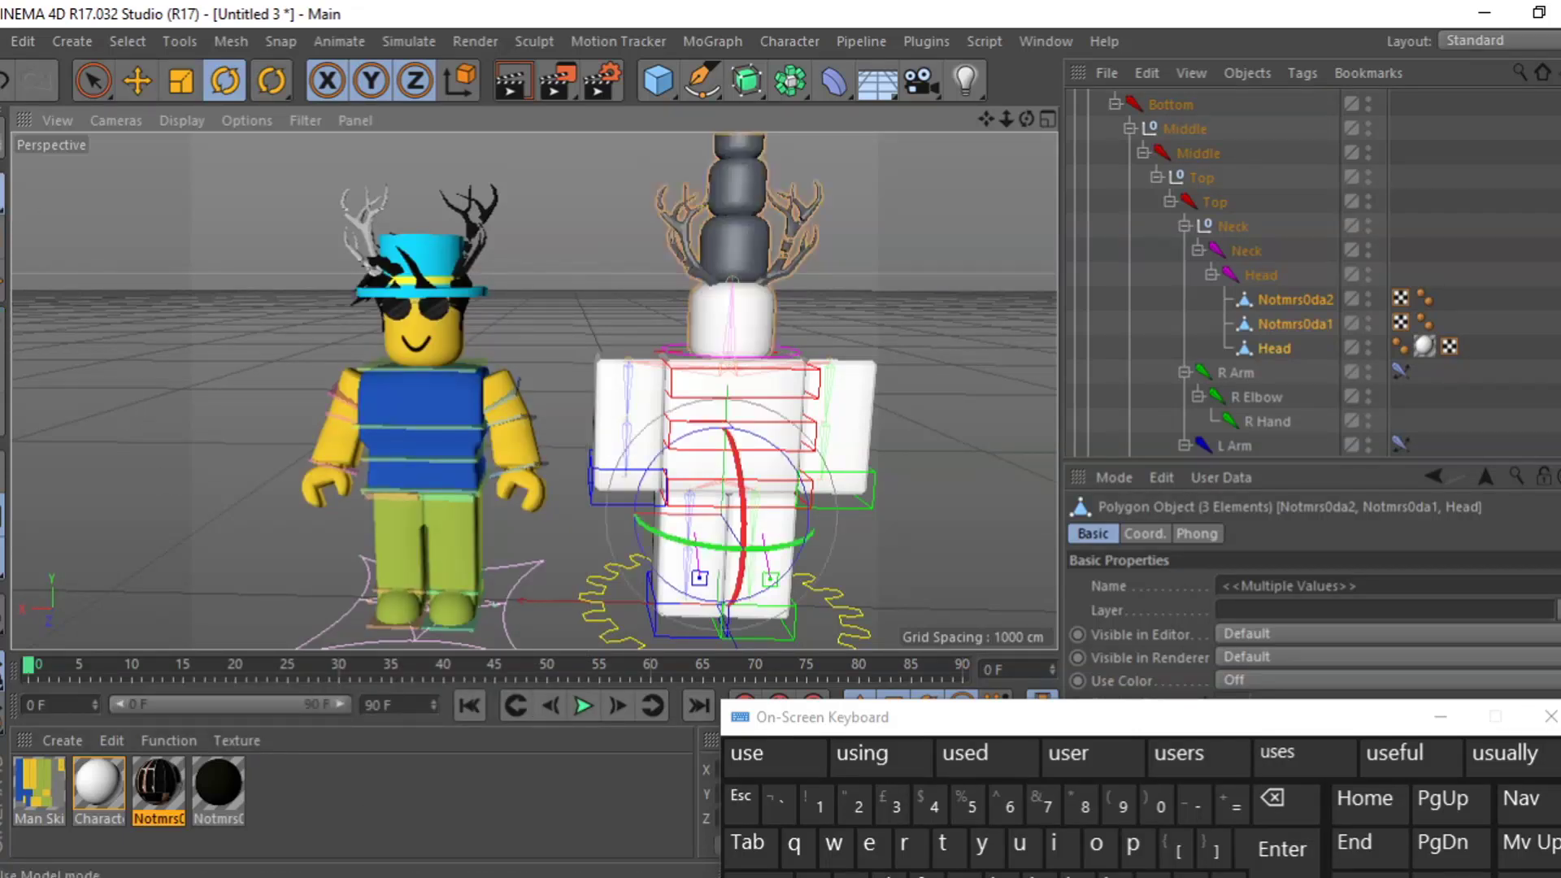
{"action": "left_click", "coordinate": [1452, 724]}
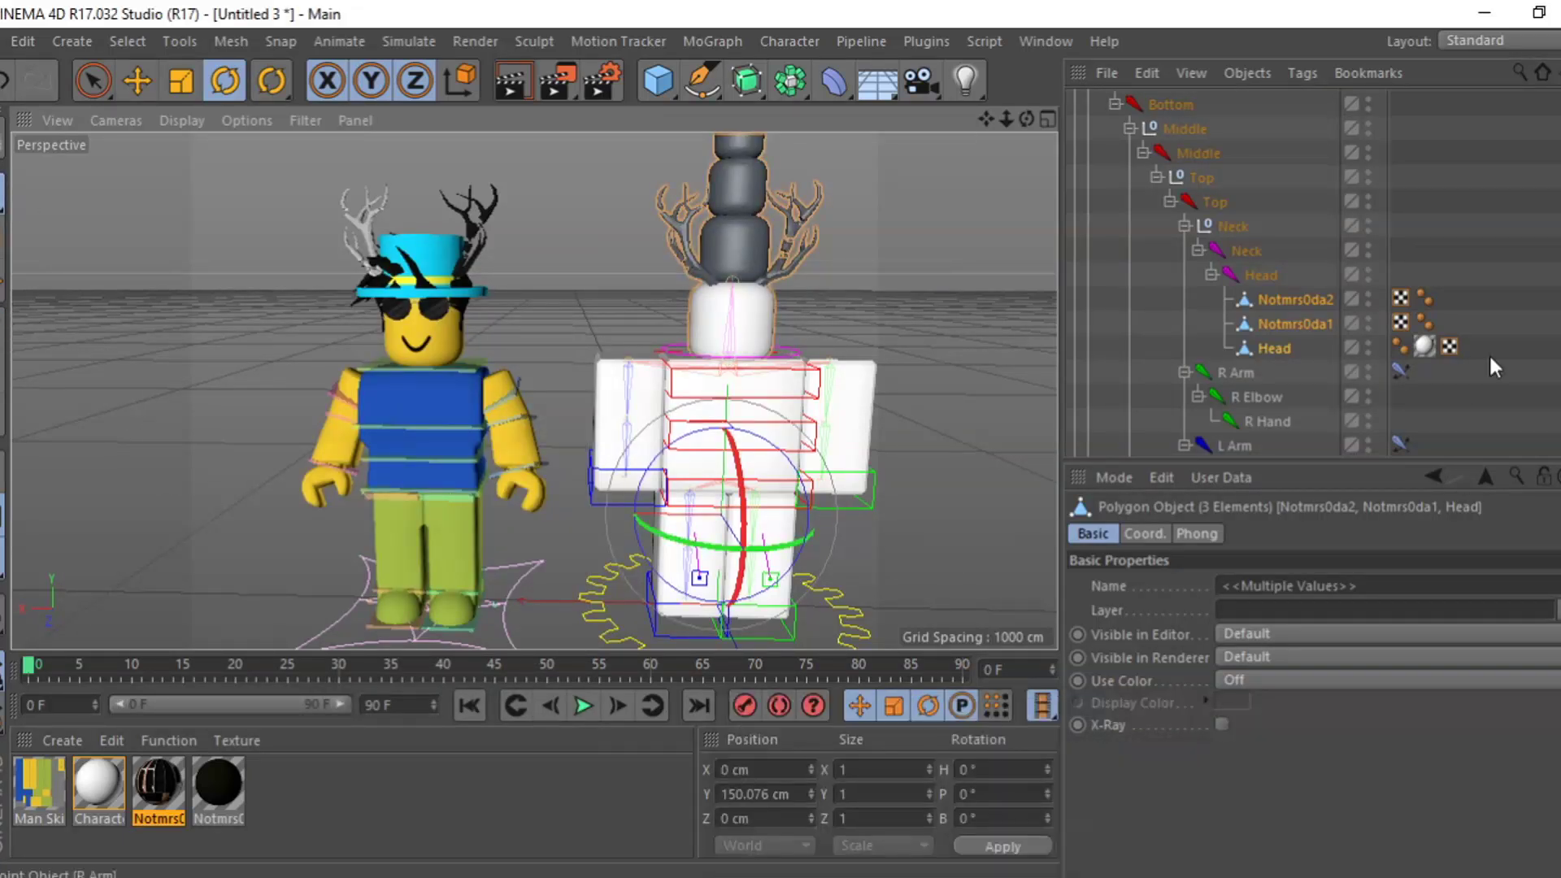
Place the Head mesh's texture tag last in its row and apply Character Material to Notmrs0da2 and Notmrs0da1 under the Head joint
{"action": "left_click", "coordinate": [1422, 346]}
{"action": "mouse_move", "coordinate": [1423, 344]}
{"action": "left_mouse_down"}
{"action": "mouse_move", "coordinate": [1457, 322]}
{"action": "mouse_move", "coordinate": [1445, 330]}
{"action": "left_mouse_up"}
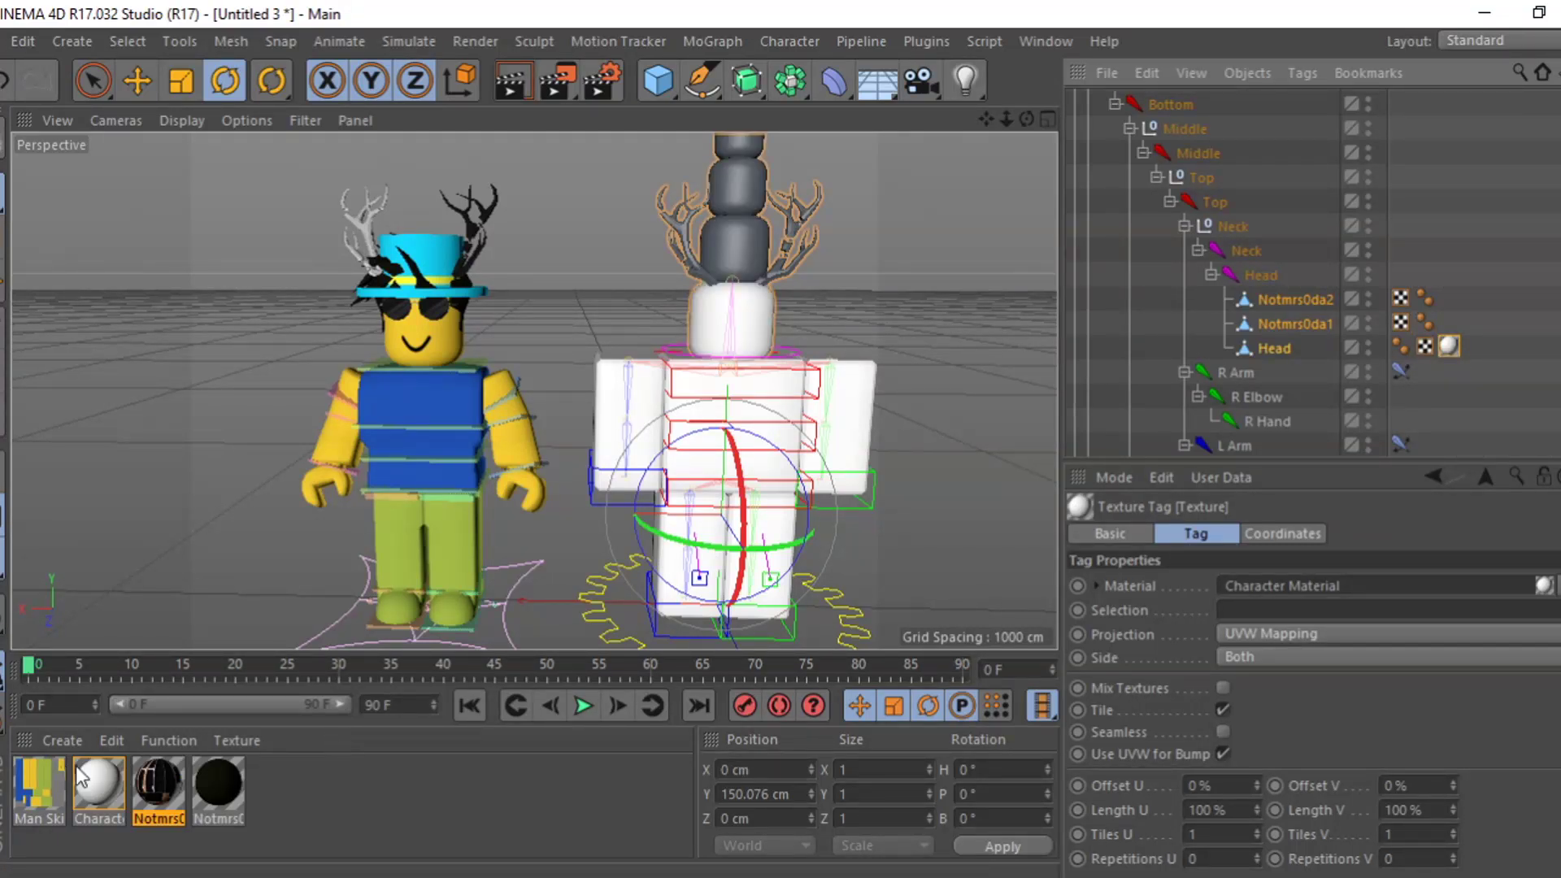
{"action": "left_click_drag", "start_coordinate": [159, 782], "coordinate": [1453, 292]}
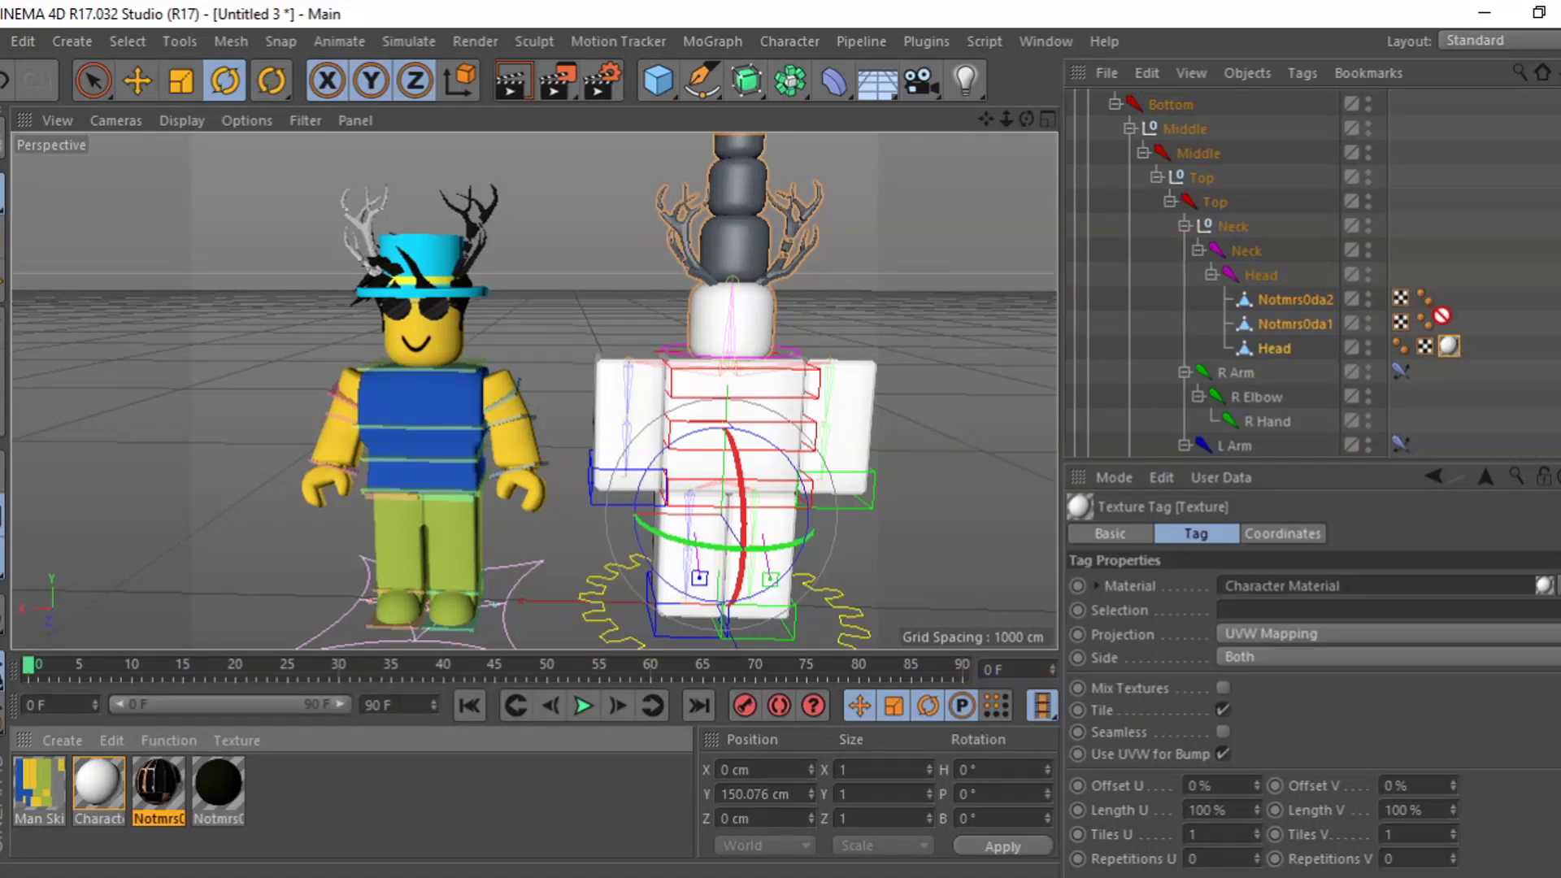
{"action": "left_click_drag", "start_coordinate": [1327, 298], "coordinate": [1327, 299]}
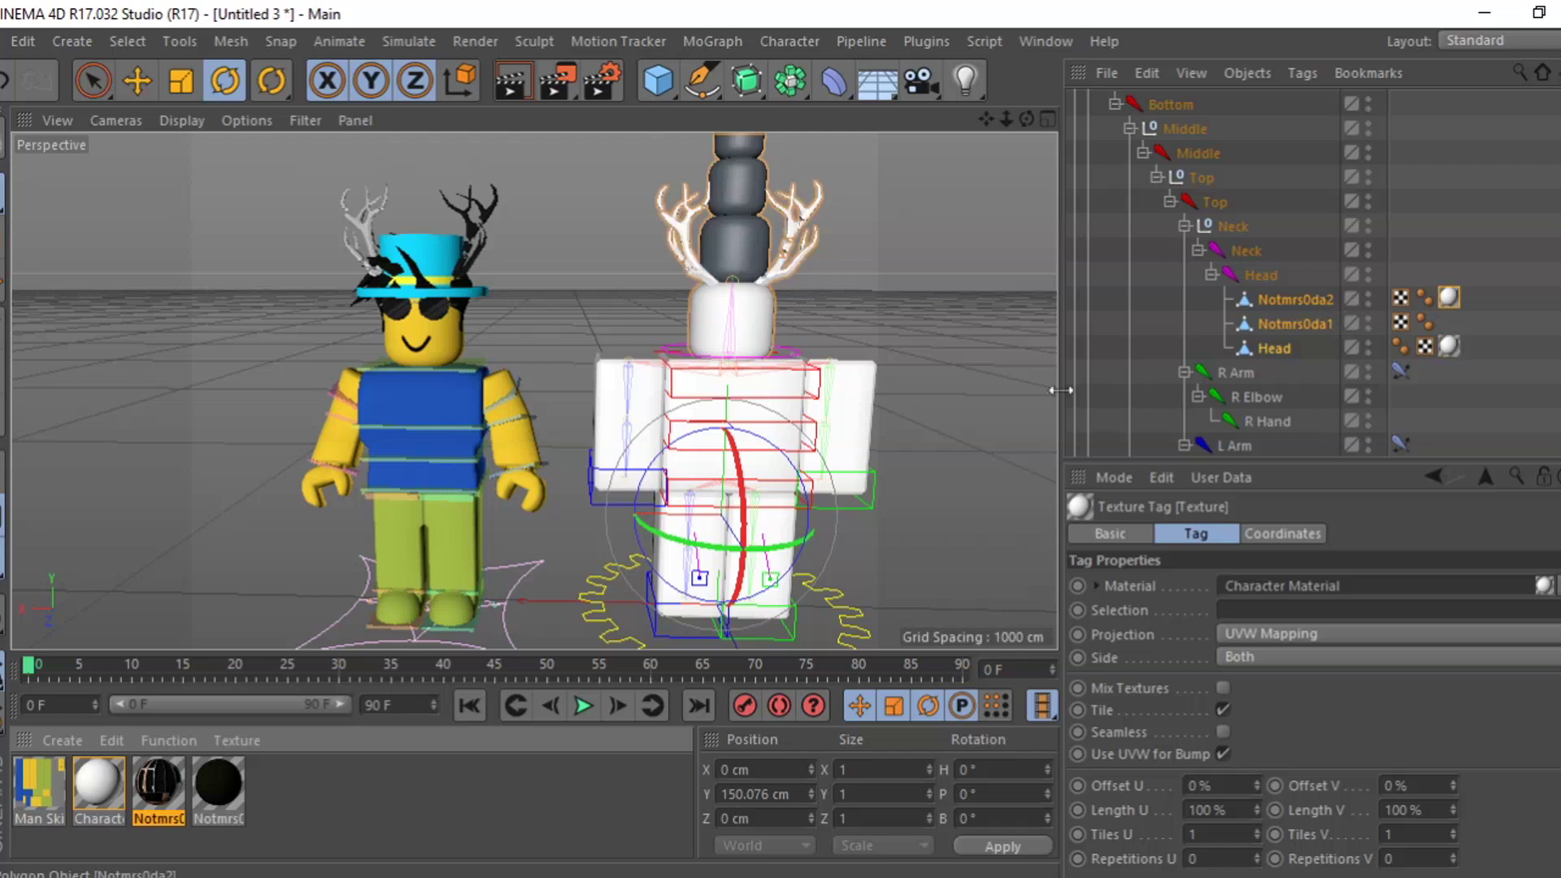
{"action": "left_click_drag", "start_coordinate": [92, 789], "coordinate": [1207, 268]}
{"action": "left_click_drag", "start_coordinate": [1278, 309], "coordinate": [1290, 317]}
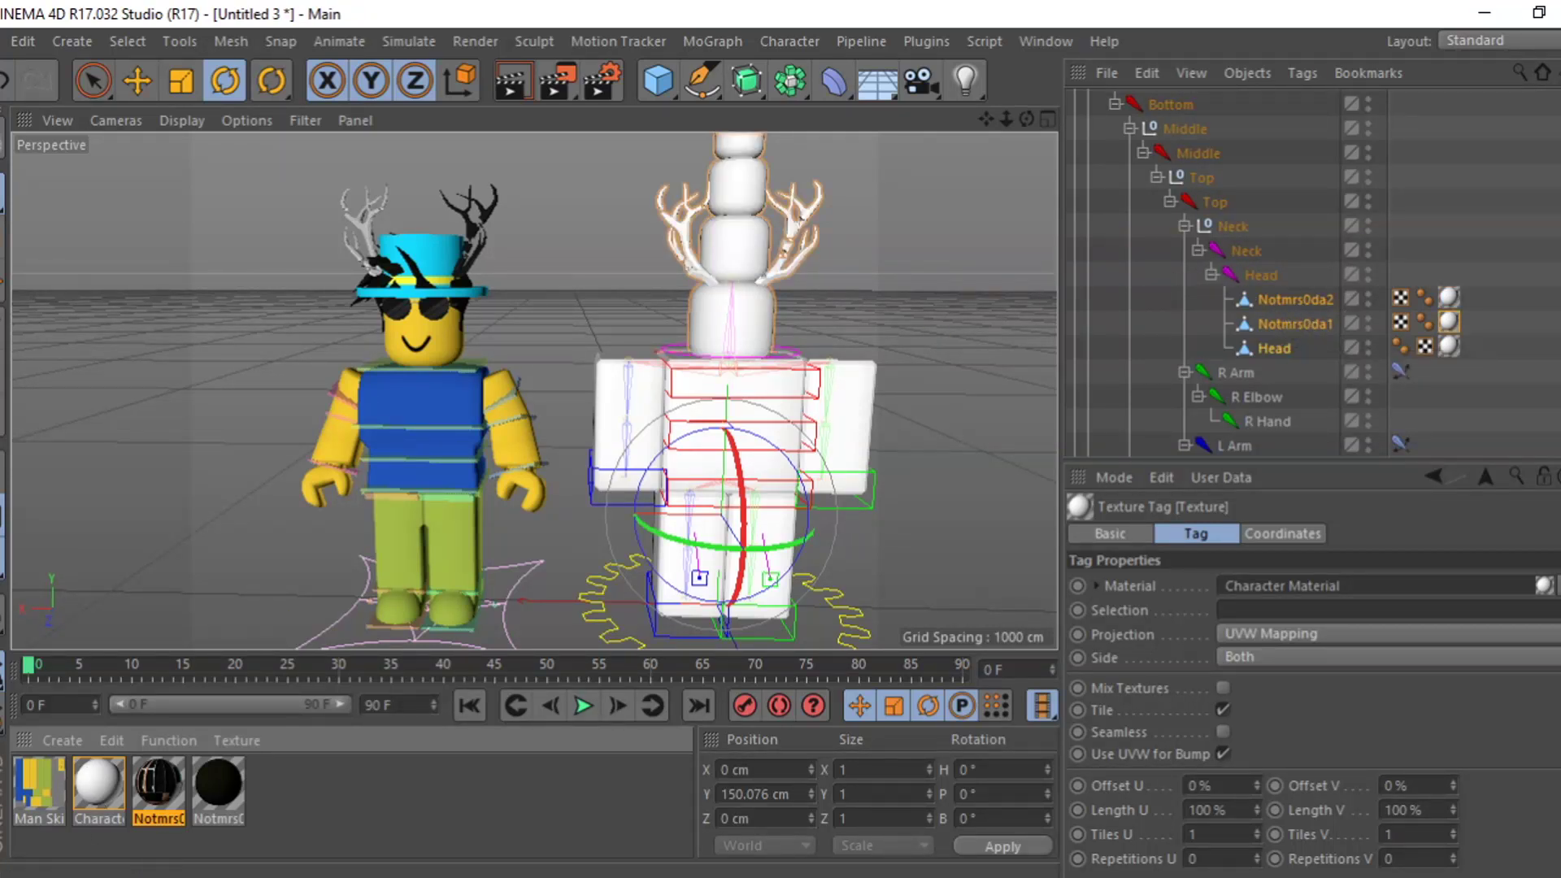
Optimize the meshes of Rig's Torso, R Arm, L Arm, R Leg and L Leg, and return to model mode
{"action": "scroll", "coordinate": [1220, 276], "scroll_direction": "down", "scroll_amount": 7}
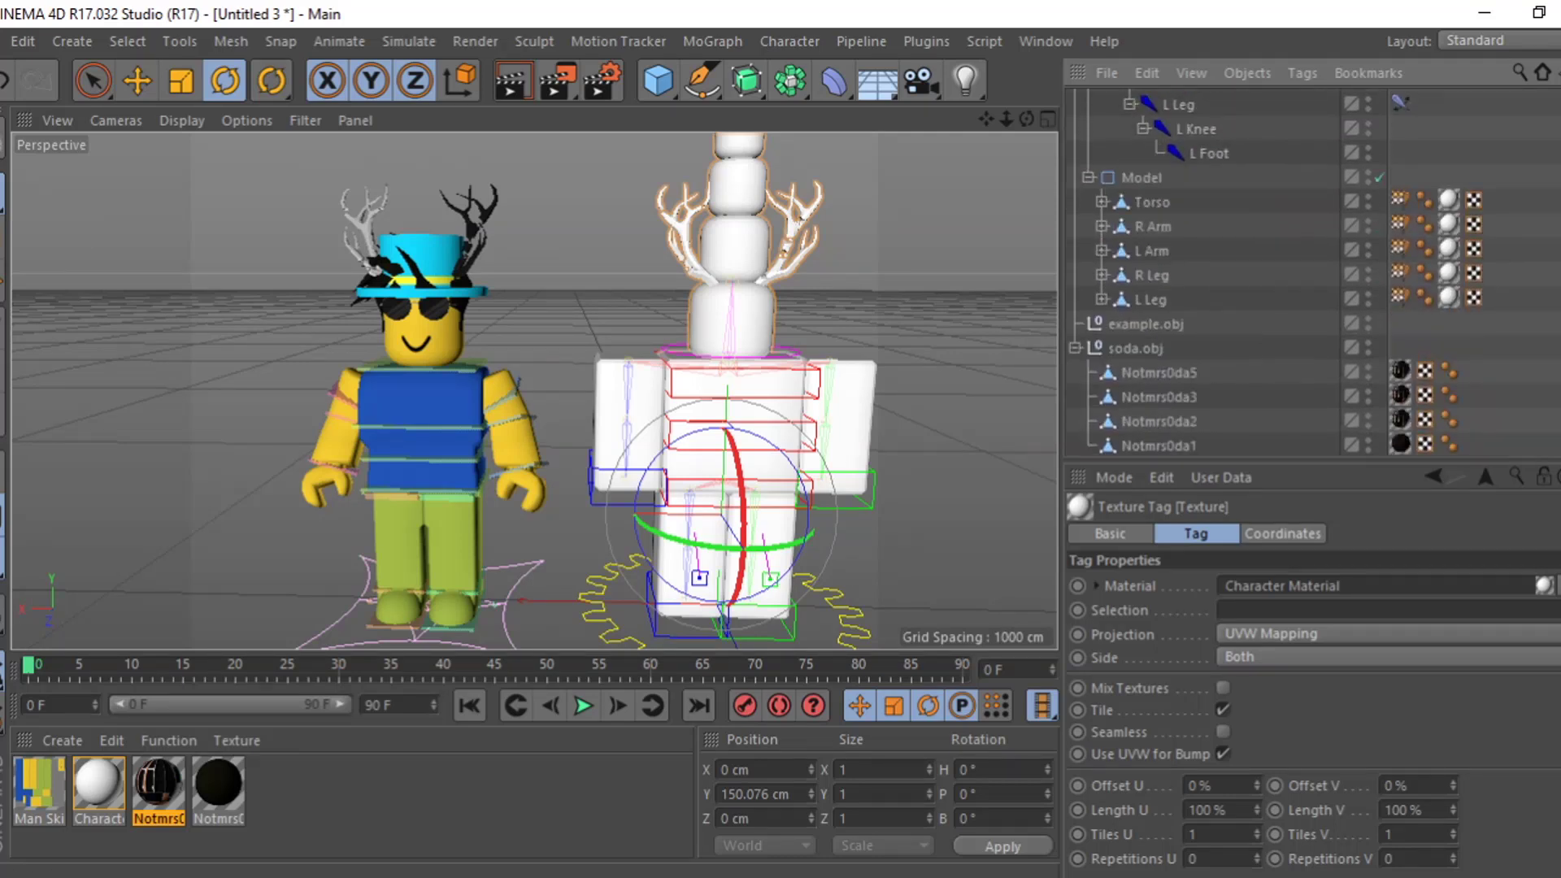
{"action": "right_click", "coordinate": [1153, 199]}
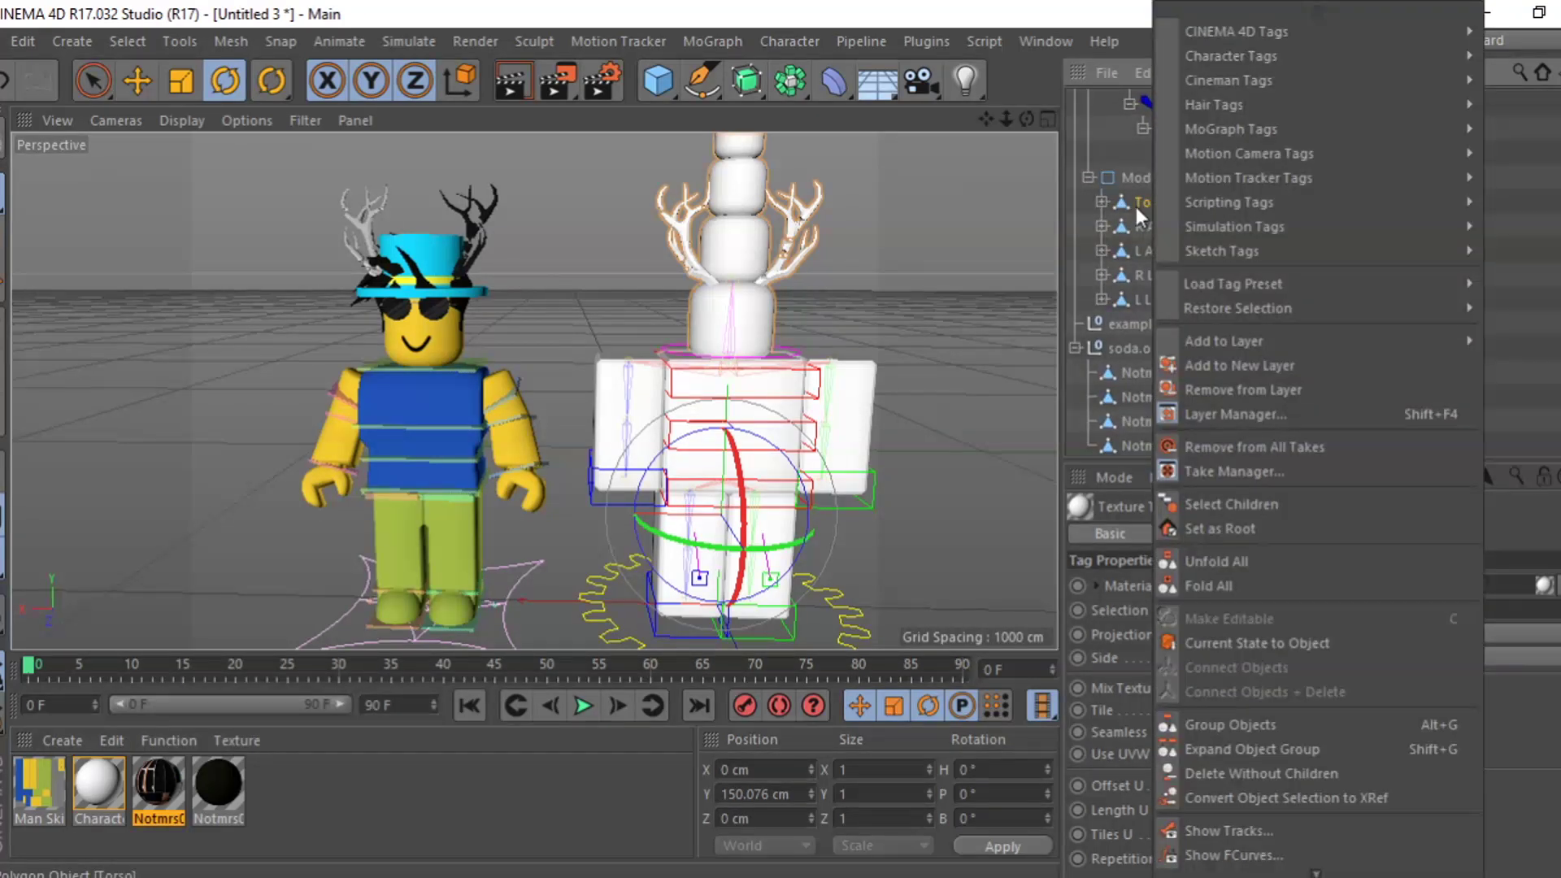
{"action": "left_click", "coordinate": [1135, 206]}
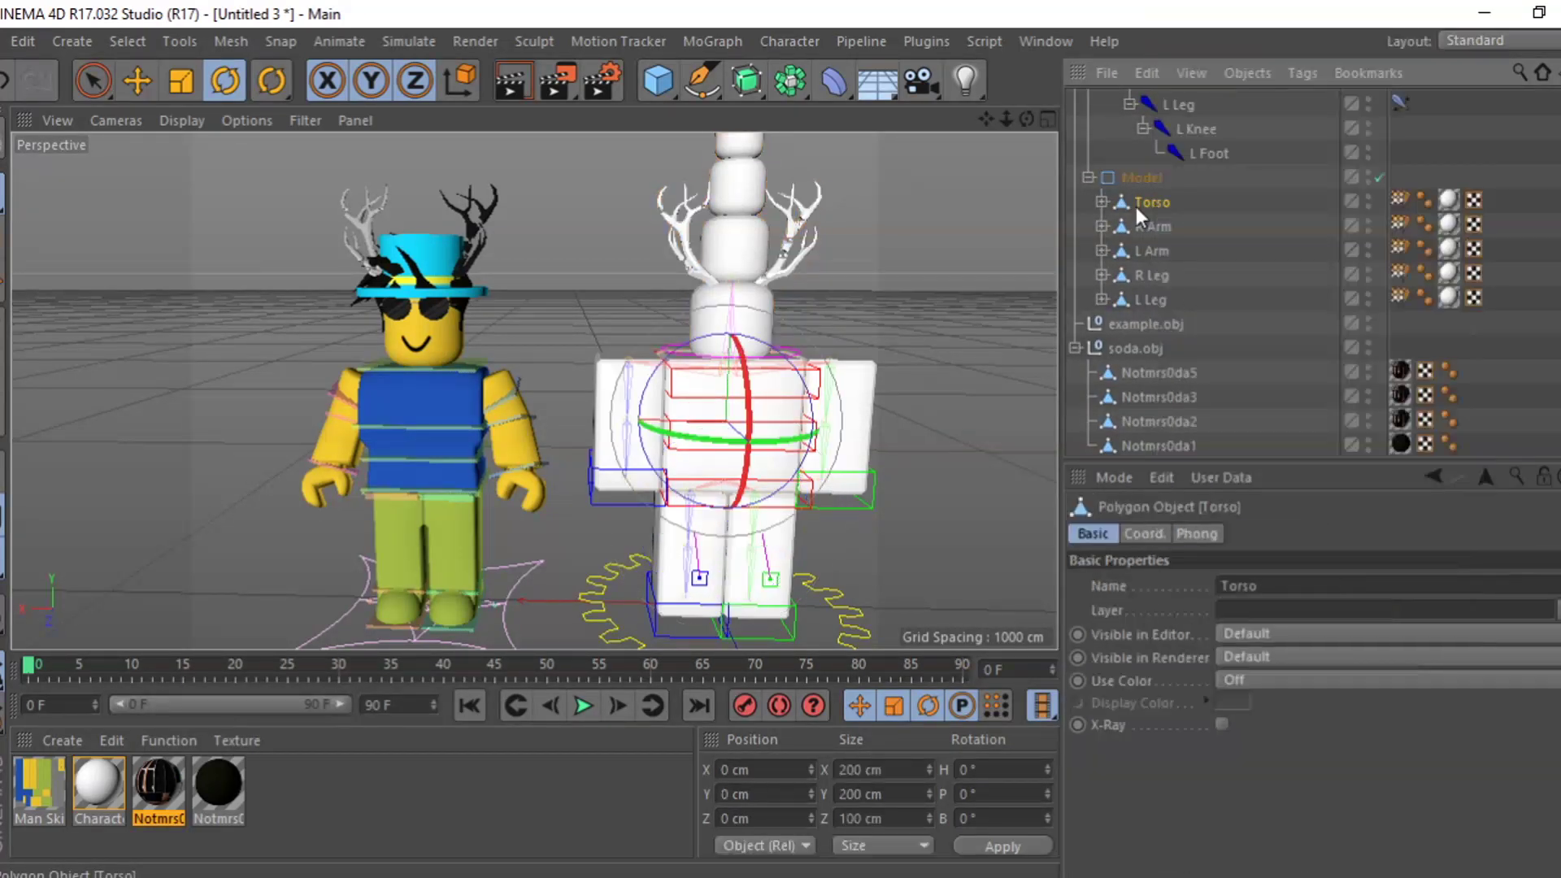
{"action": "left_click", "coordinate": [1154, 298], "text": "shift"}
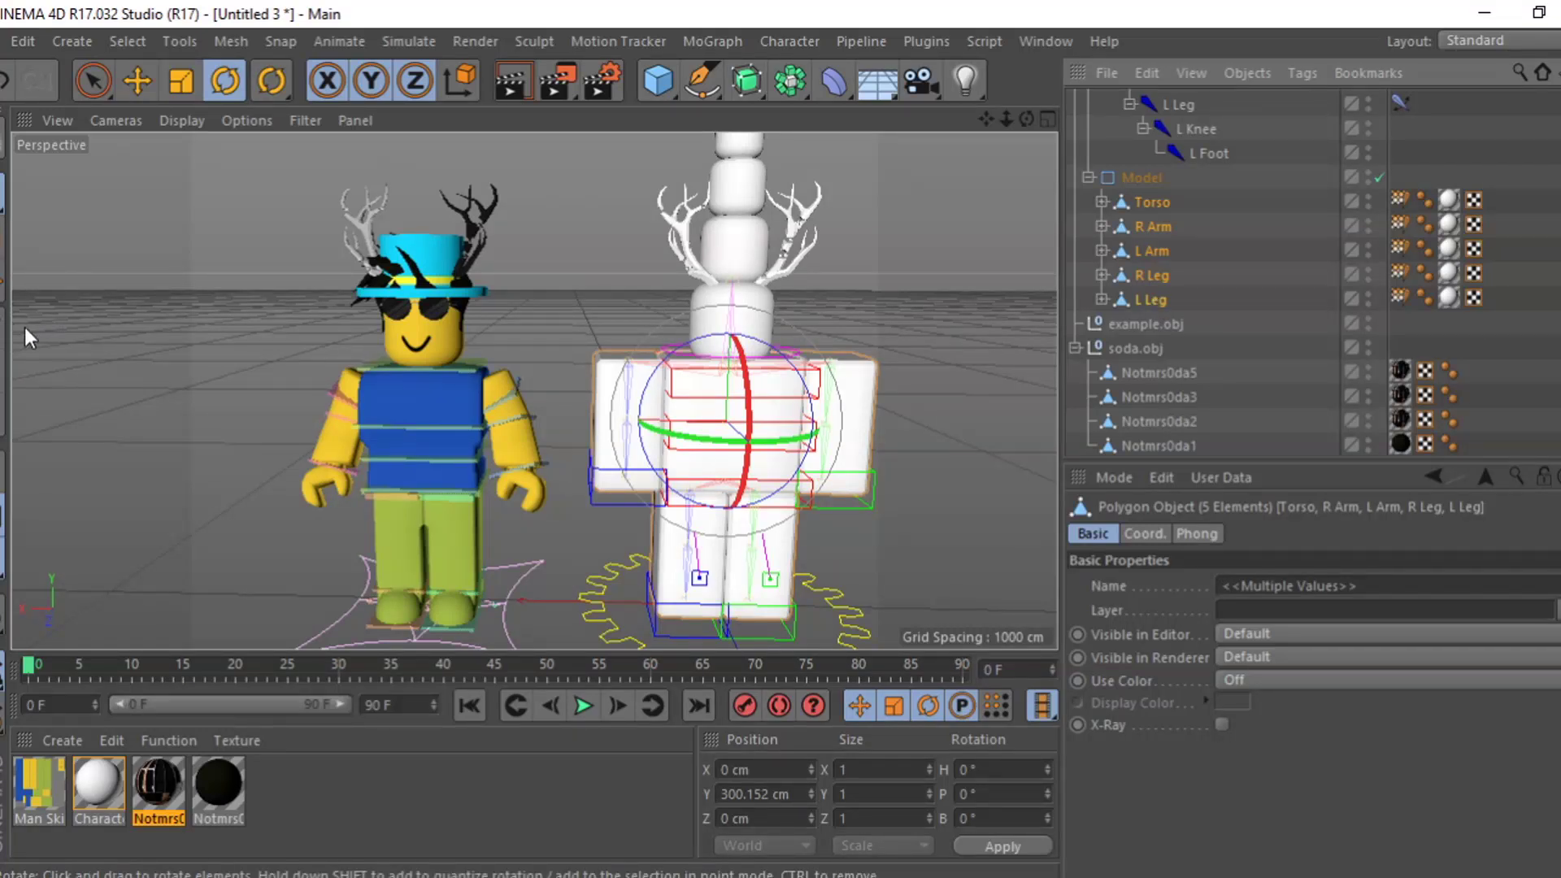
{"action": "left_click", "coordinate": [3, 330]}
{"action": "right_click", "coordinate": [242, 252]}
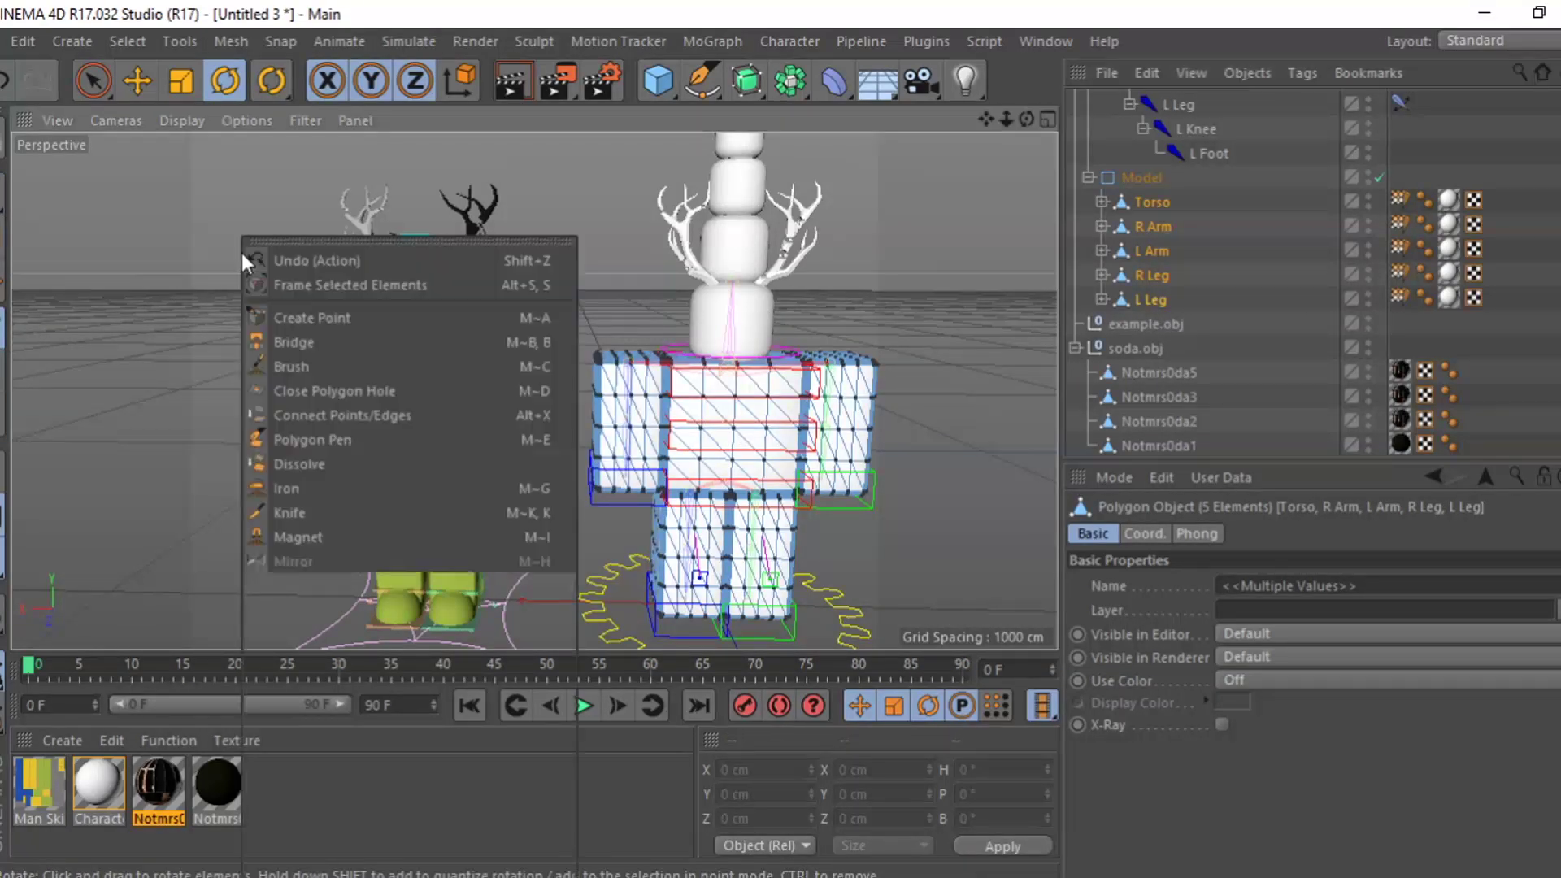
{"action": "left_click", "coordinate": [353, 842]}
{"action": "left_click", "coordinate": [3, 192]}
Move the four soda.obj parts, Notmrs0da5 to Notmrs0da1, into Head Attachments of 3.0 Man Rig
{"action": "scroll", "coordinate": [1309, 272], "scroll_direction": "up", "scroll_amount": 10}
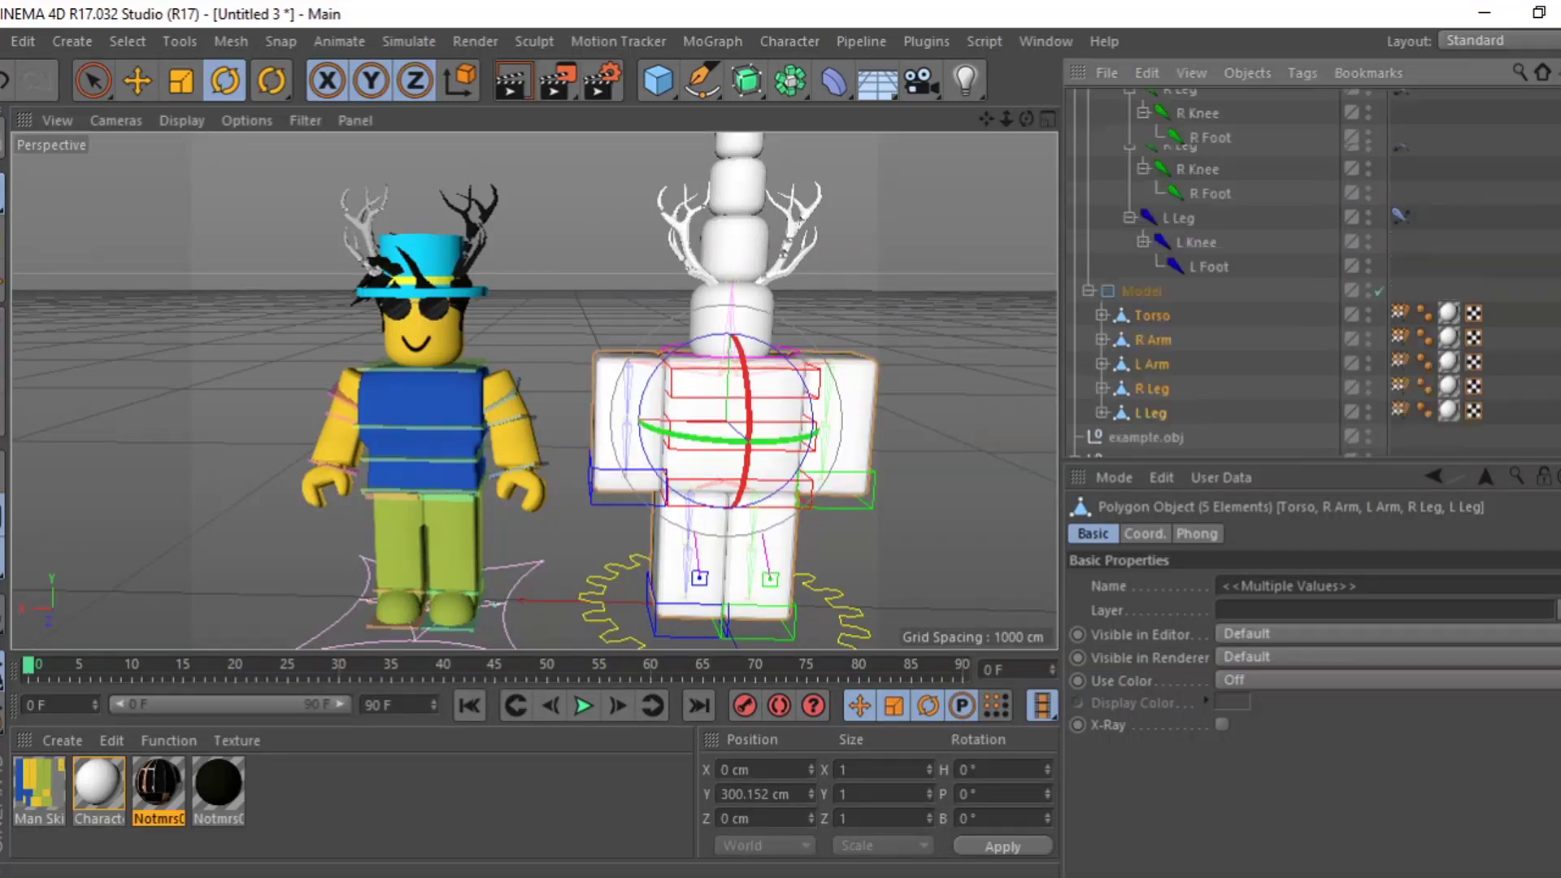
{"action": "left_click", "coordinate": [1075, 127]}
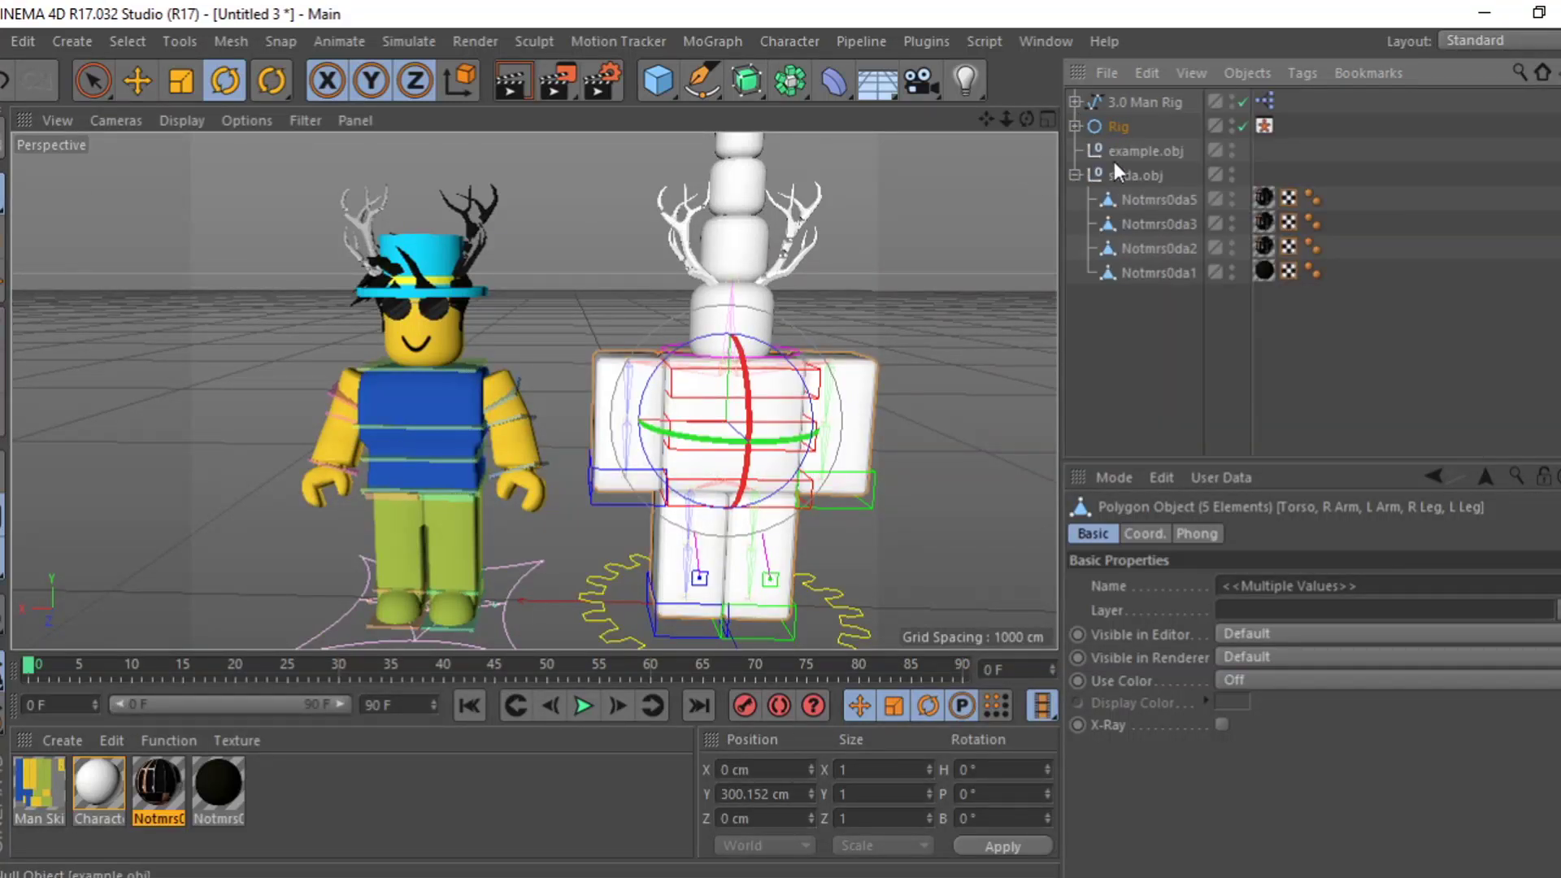
{"action": "left_click", "coordinate": [1145, 195]}
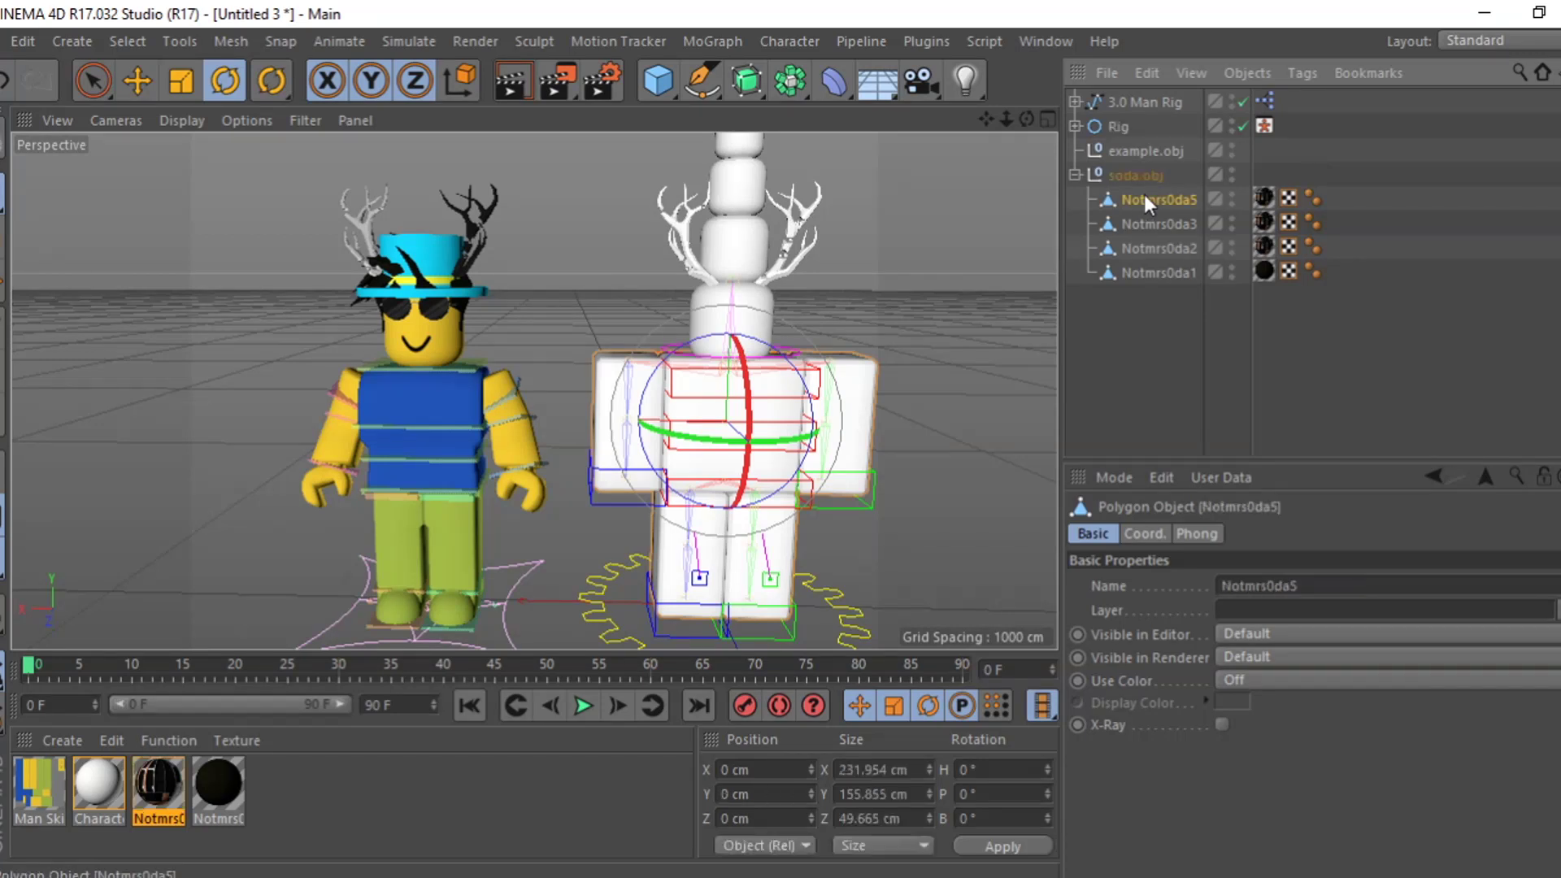
{"action": "left_click", "coordinate": [1159, 271], "text": "shift"}
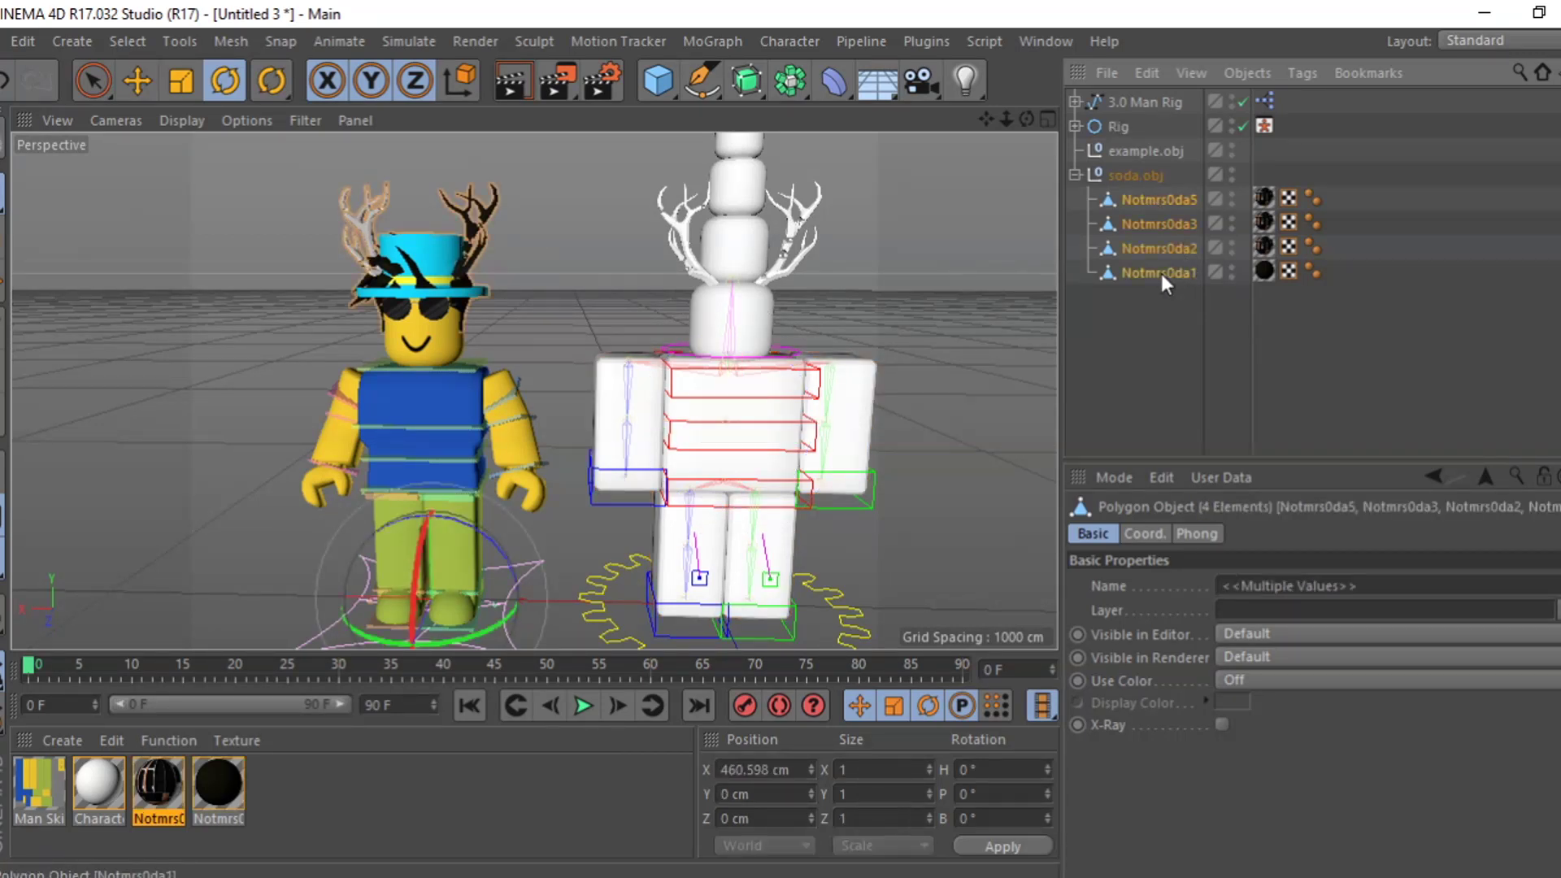
{"action": "left_click", "coordinate": [1075, 102]}
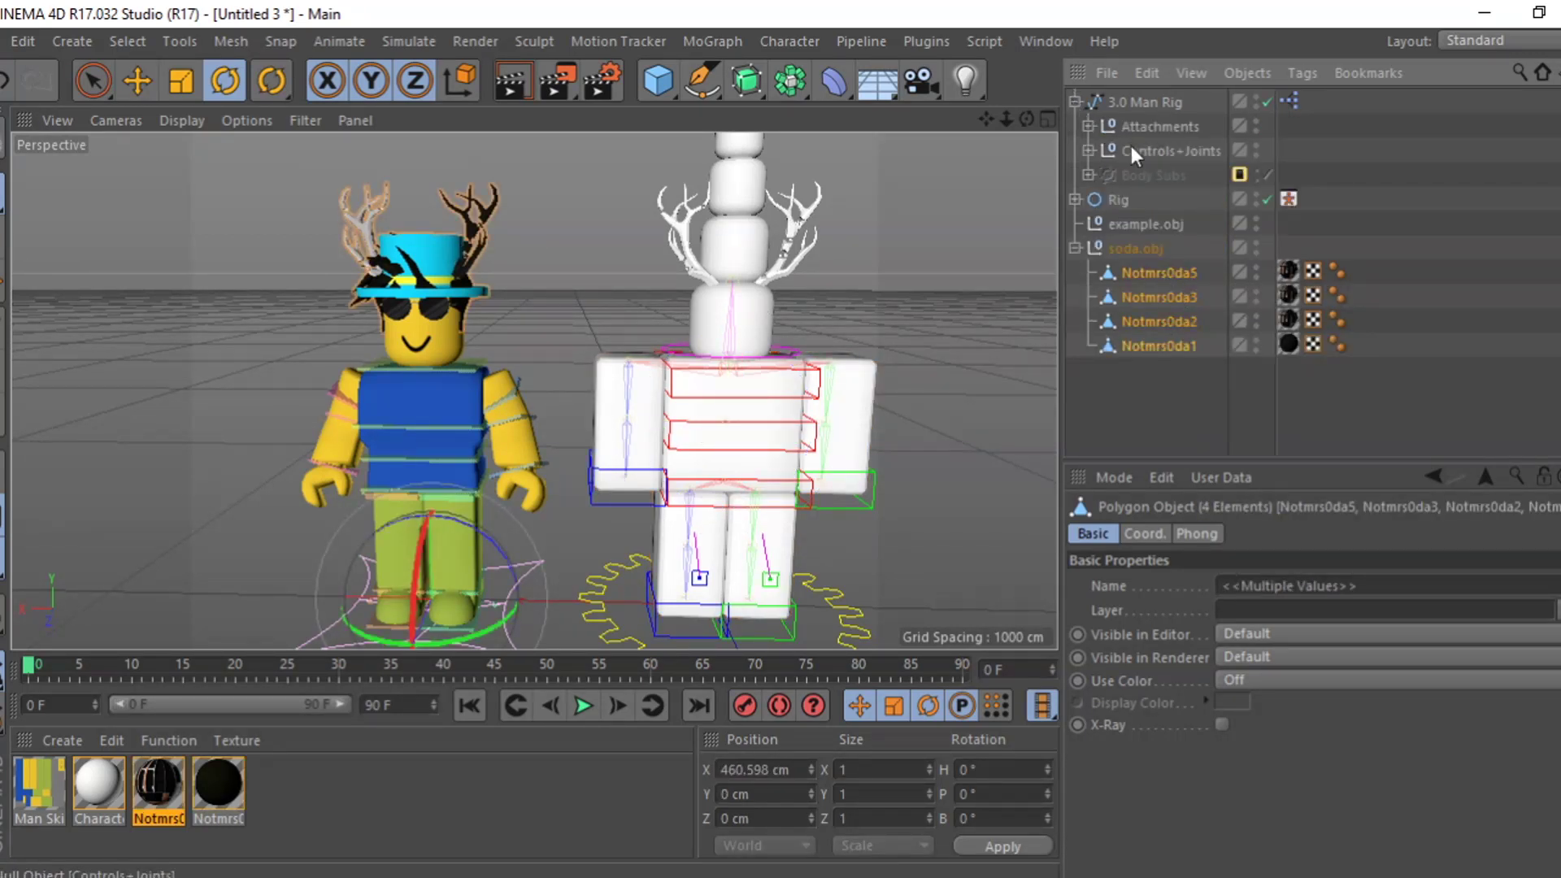
{"action": "left_click", "coordinate": [1088, 126]}
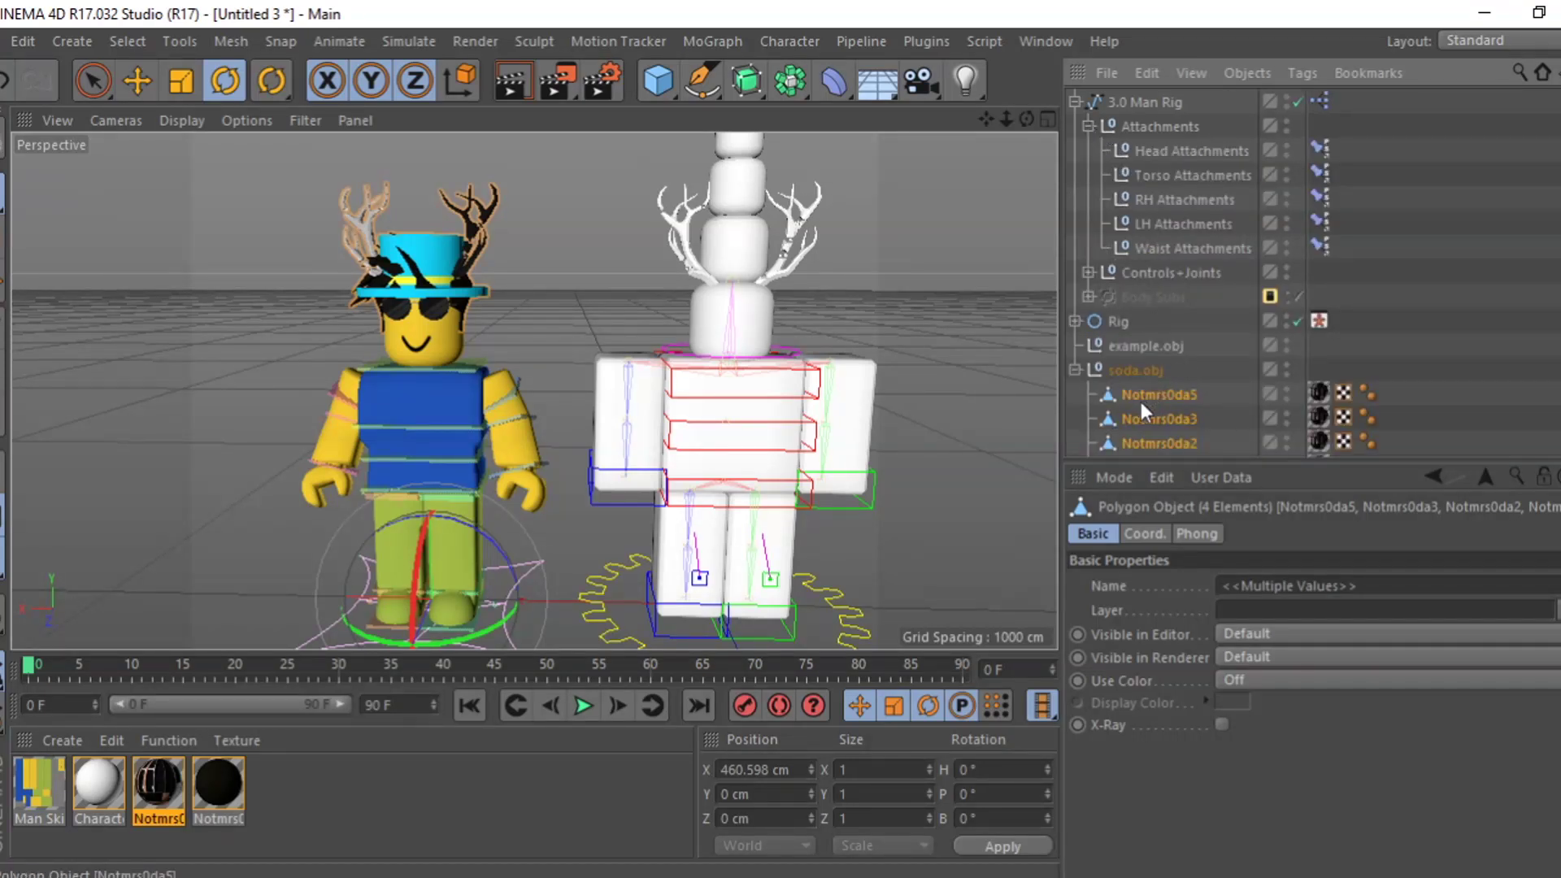
{"action": "left_click_drag", "start_coordinate": [1168, 147], "coordinate": [1168, 150]}
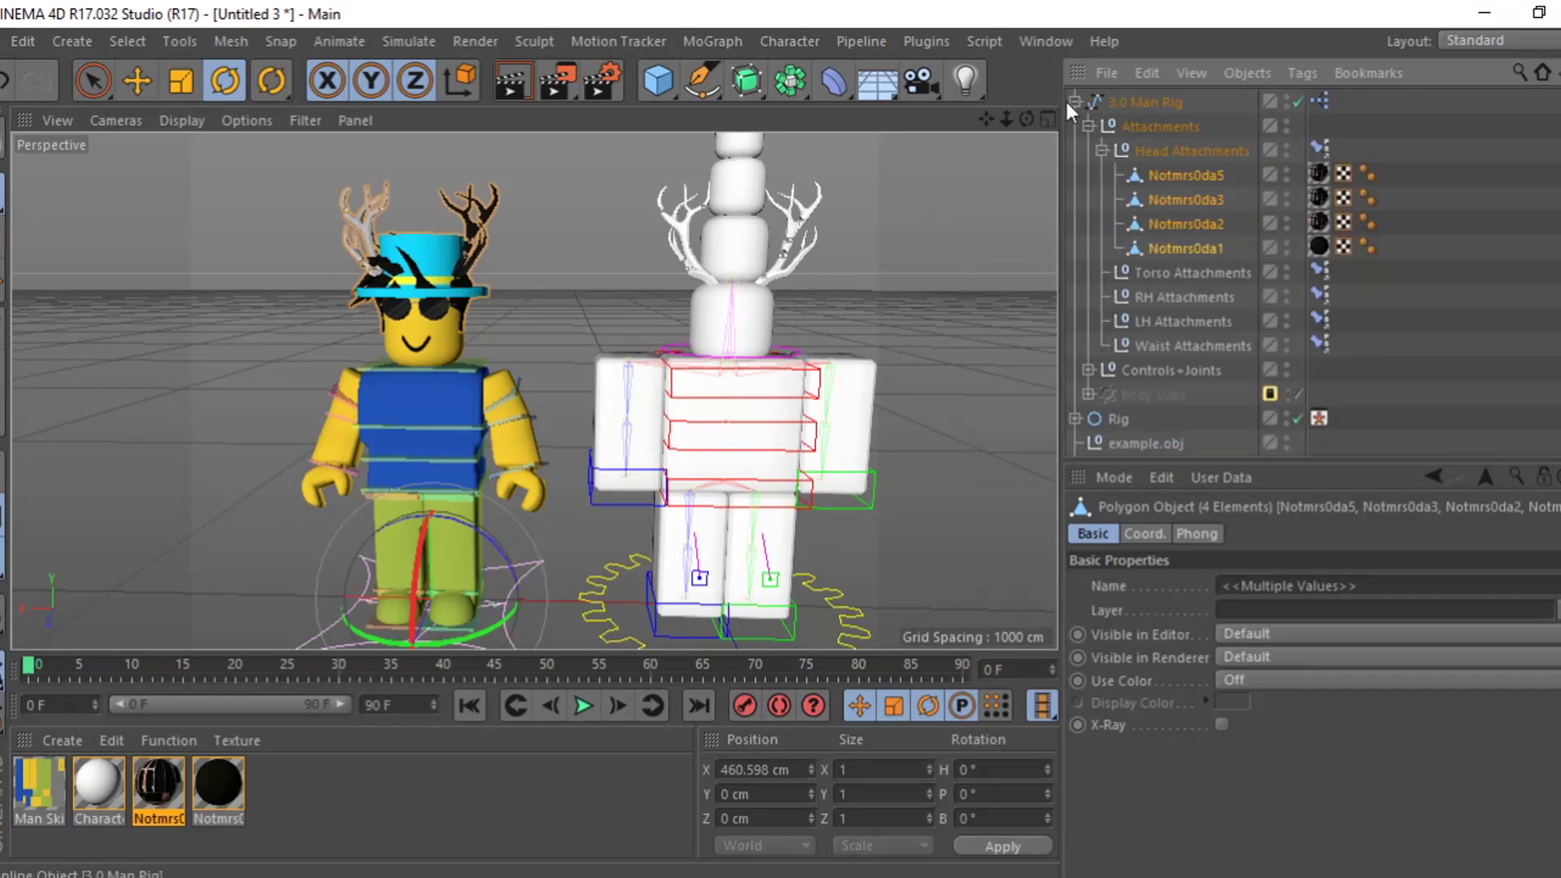
Collapse 3.0 Man Rig and delete the emptied soda.obj and example.obj null objects
{"action": "left_click", "coordinate": [1075, 102]}
{"action": "left_click", "coordinate": [1137, 174]}
{"action": "left_click", "coordinate": [1129, 143], "text": "ctrl"}
{"action": "key", "text": "Delete"}
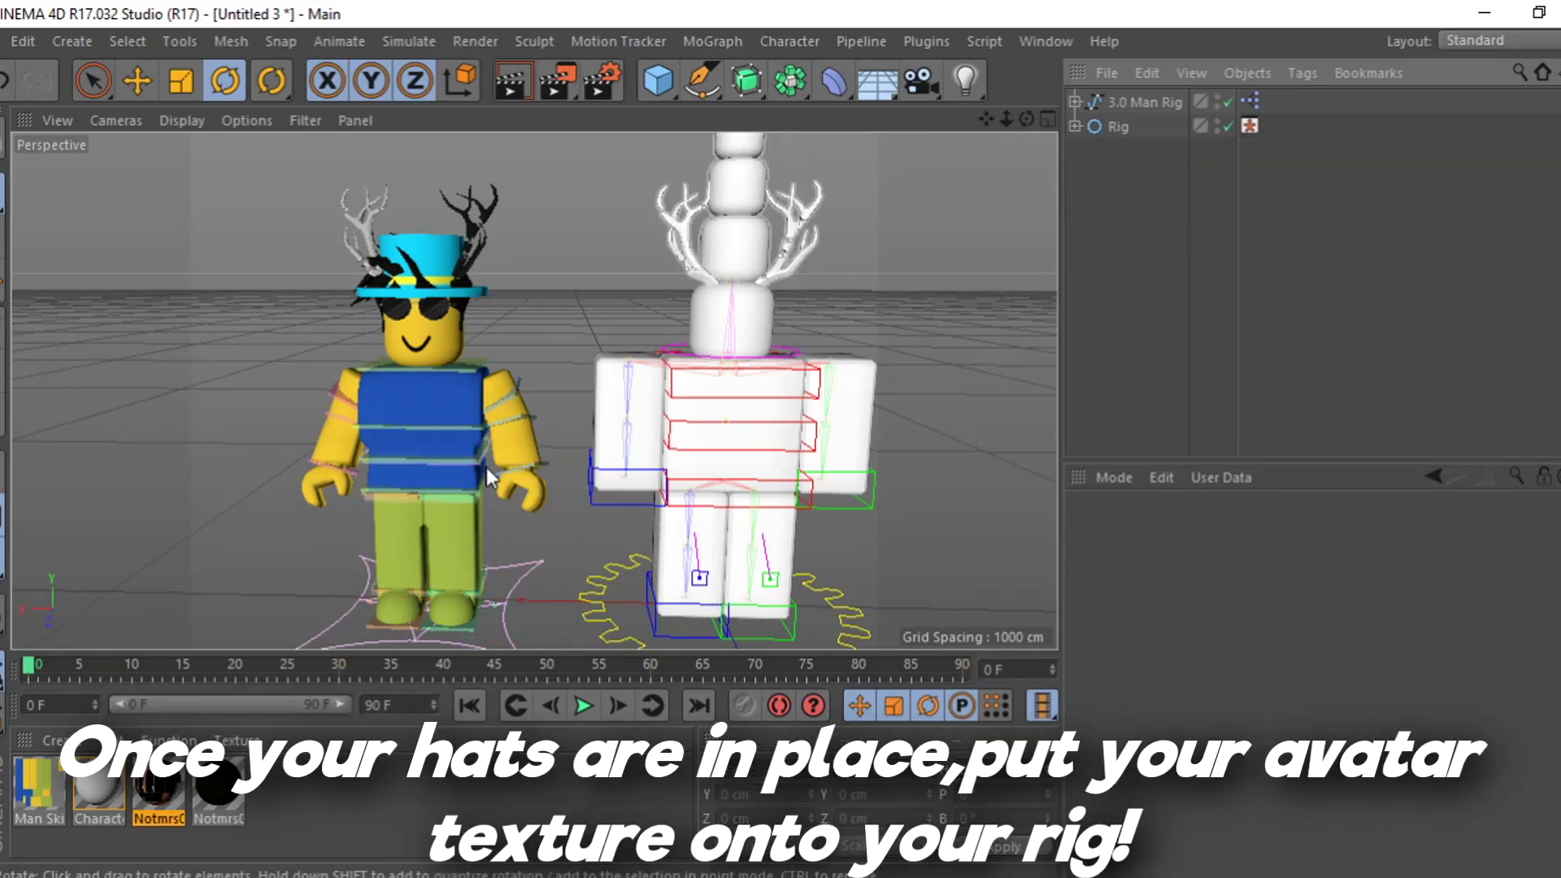
Load the avatar's Notmrs0da1Tex image from the tt folder as Character Material's color texture
{"action": "double_click", "coordinate": [96, 795]}
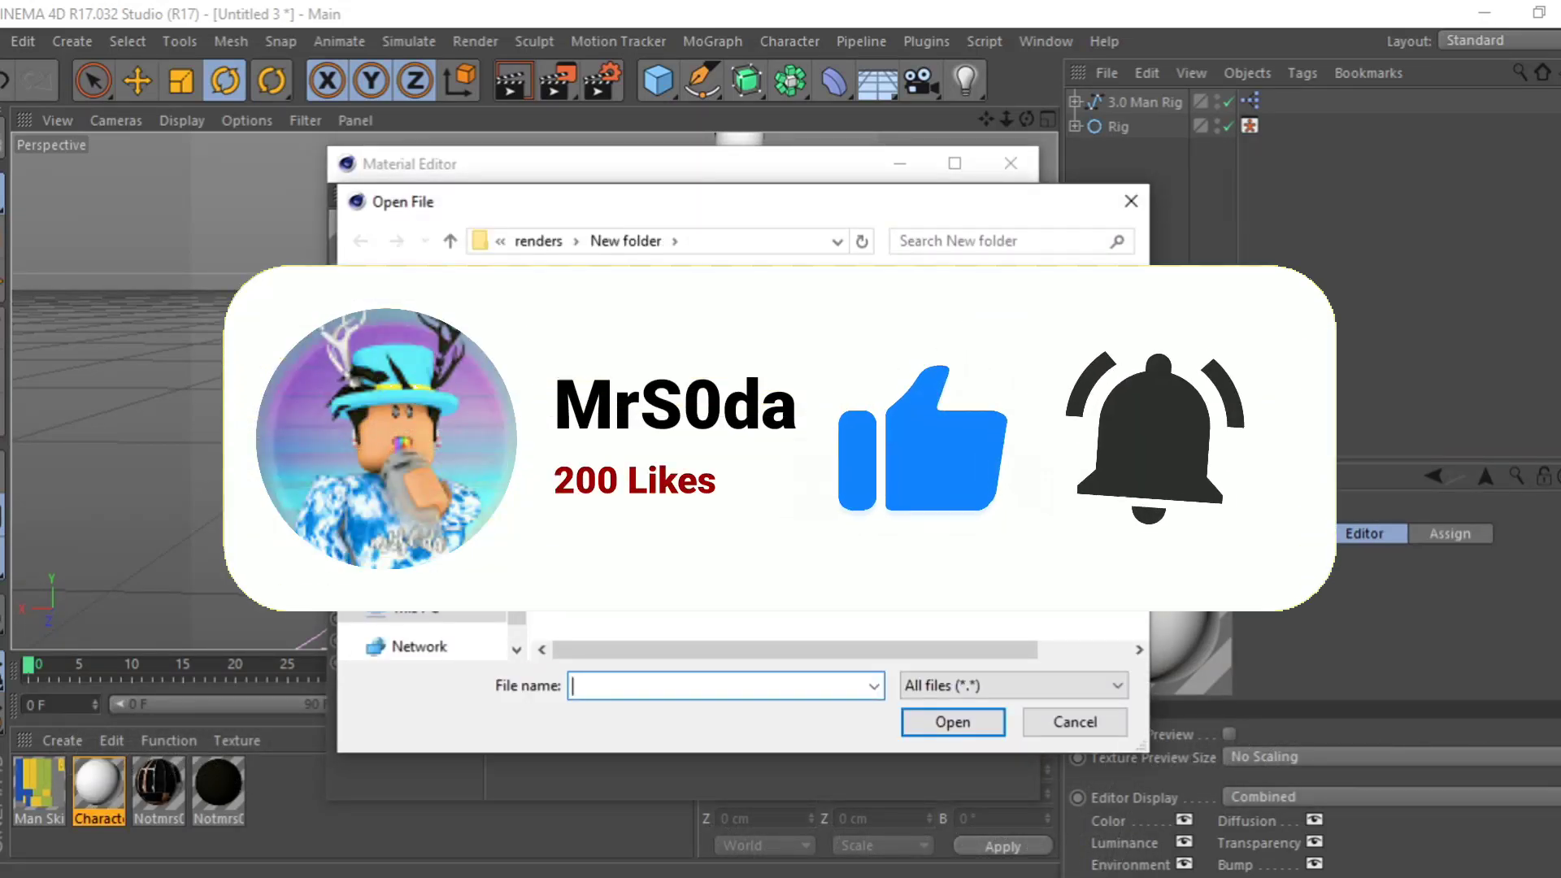
{"action": "double_click", "coordinate": [582, 355]}
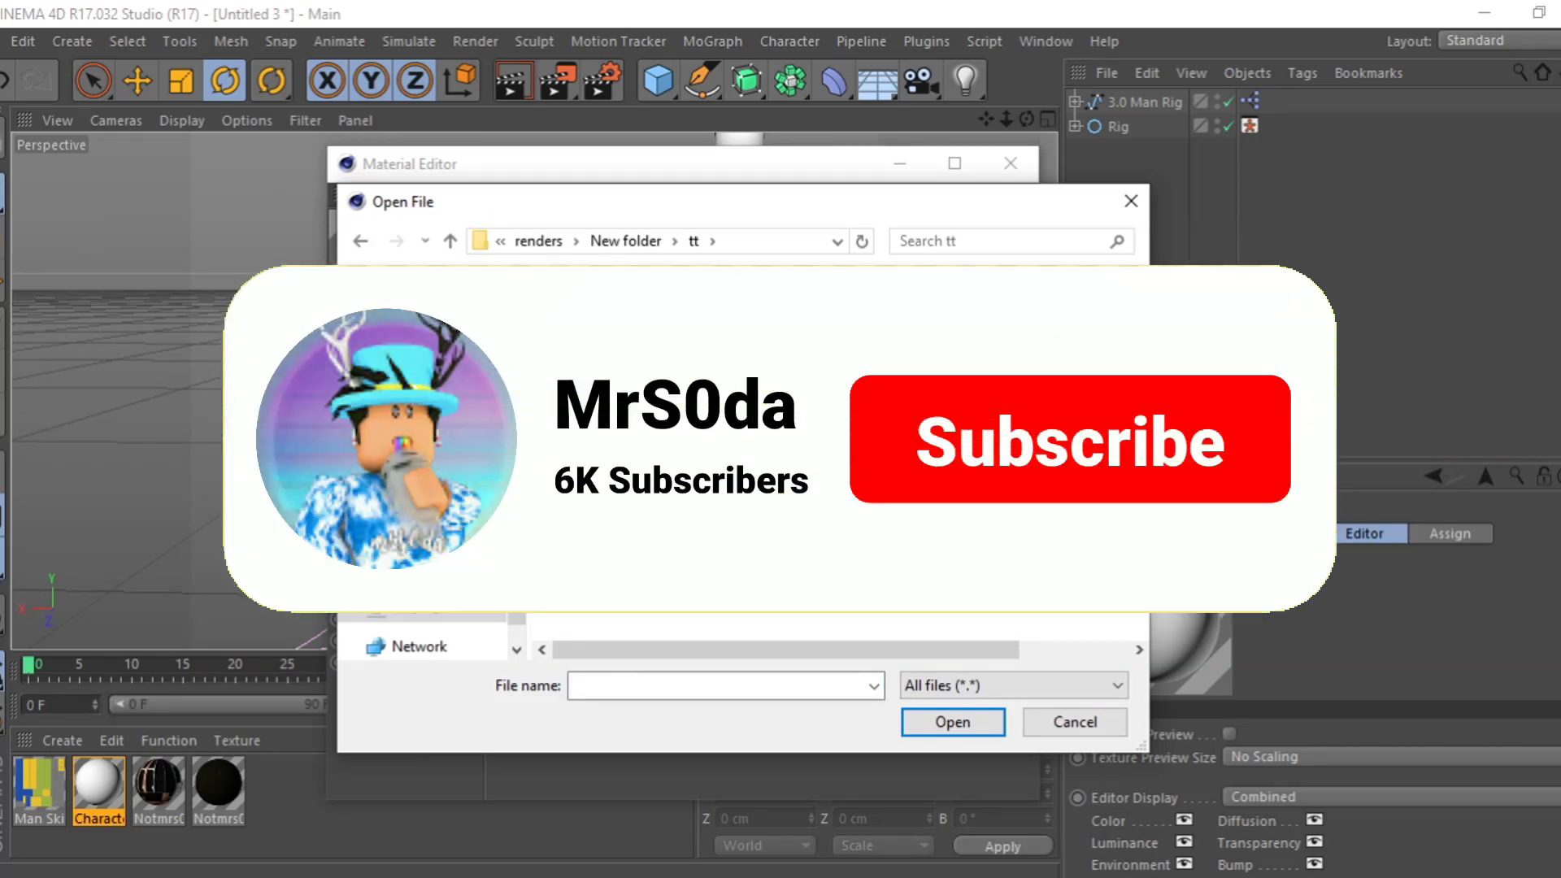
{"action": "left_click", "coordinate": [582, 355]}
{"action": "left_click", "coordinate": [965, 724]}
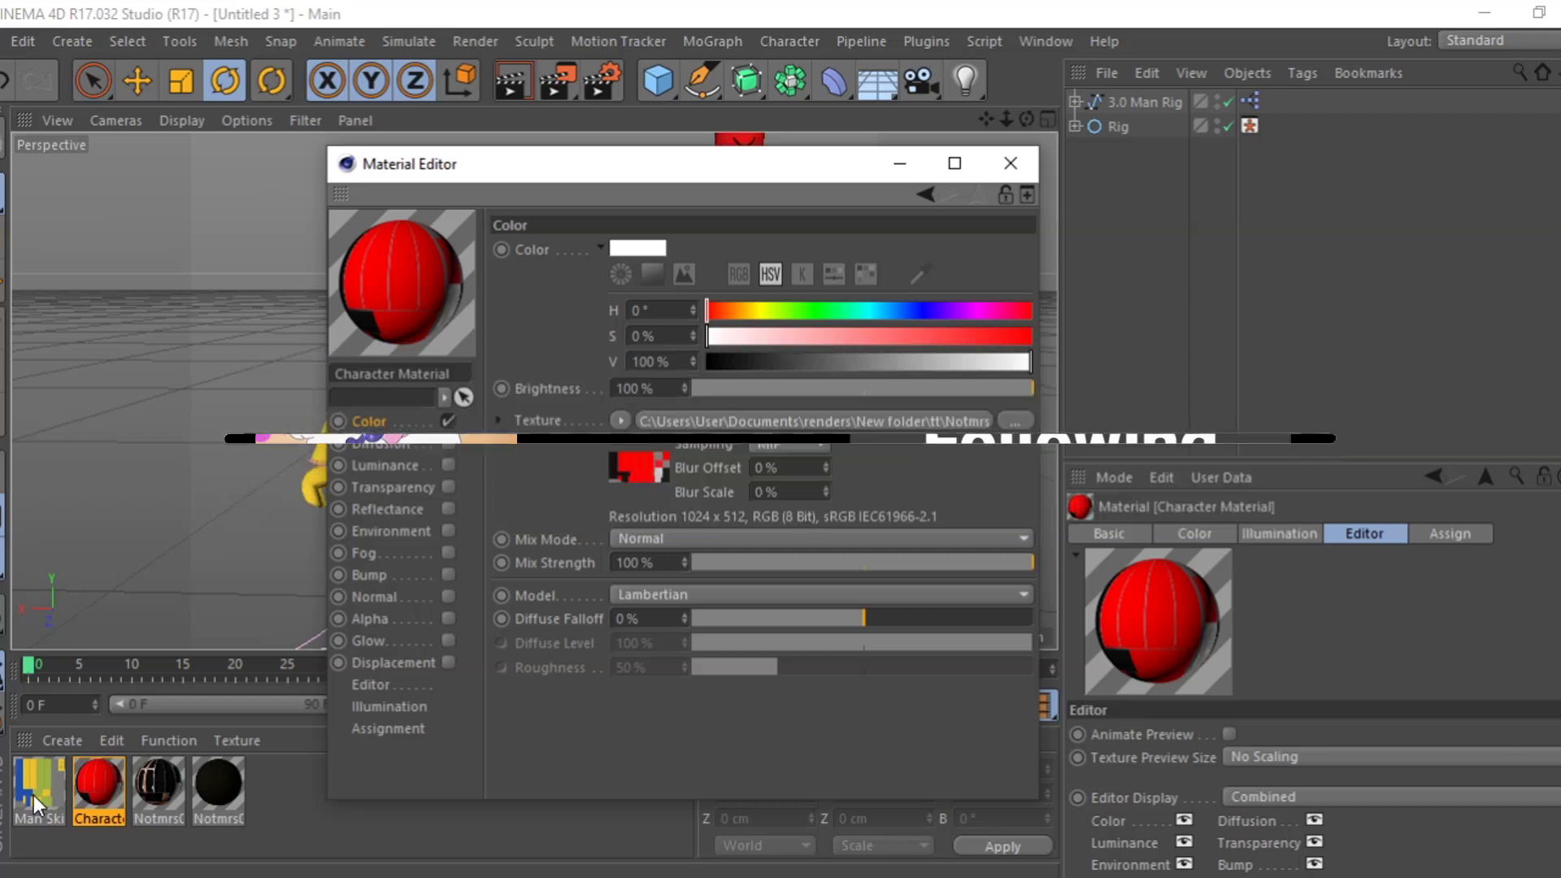
Load Notmrs0da2Tex from the soda model's folder as Man Skin's color texture
{"action": "left_click", "coordinate": [32, 795]}
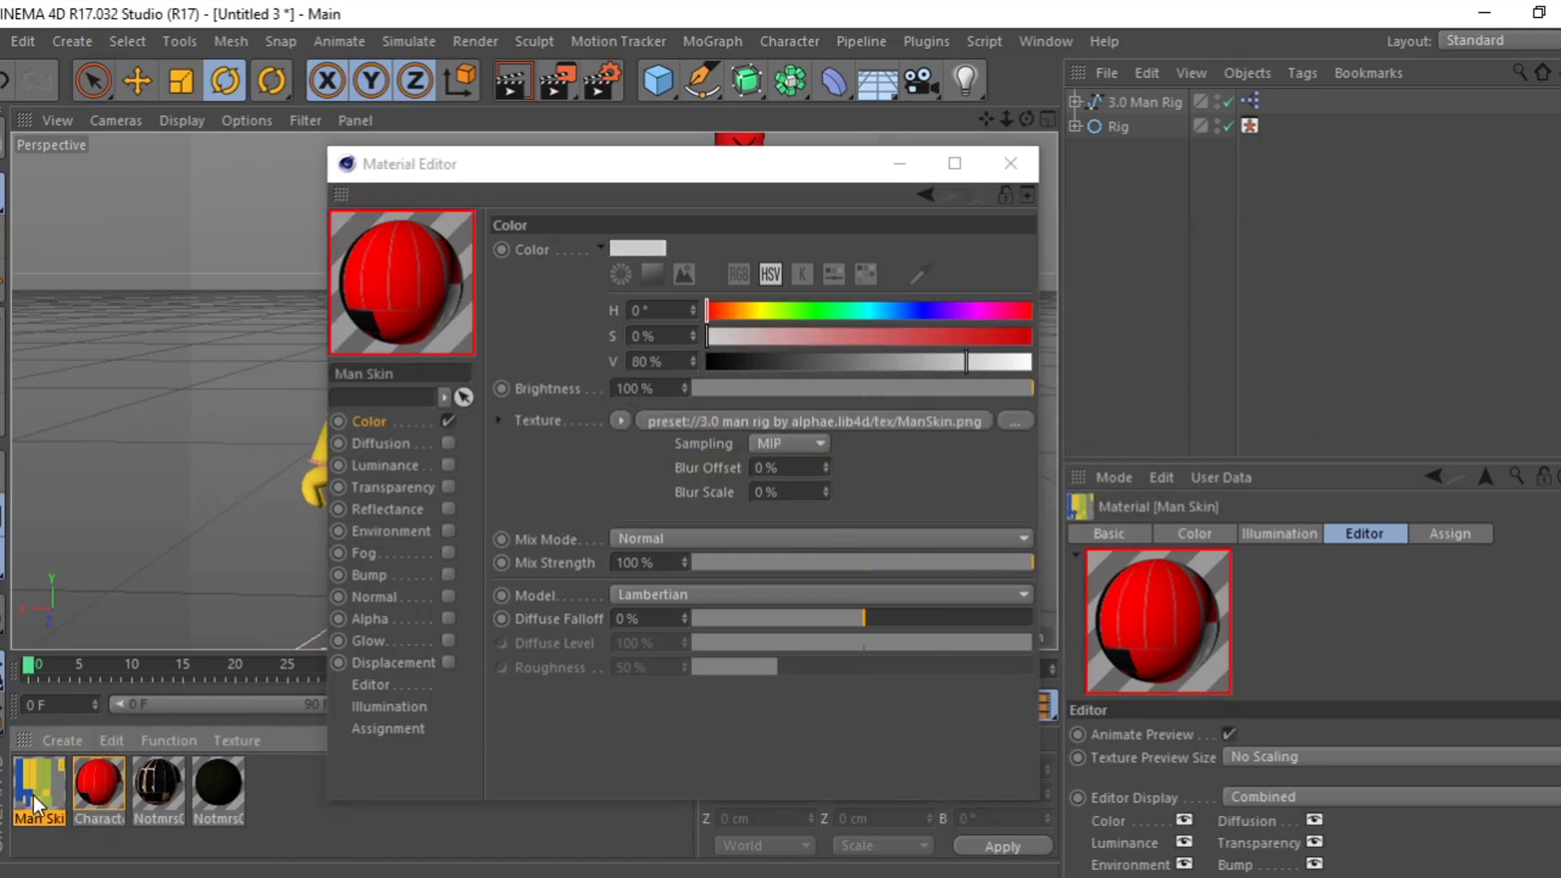
{"action": "left_click", "coordinate": [1015, 421]}
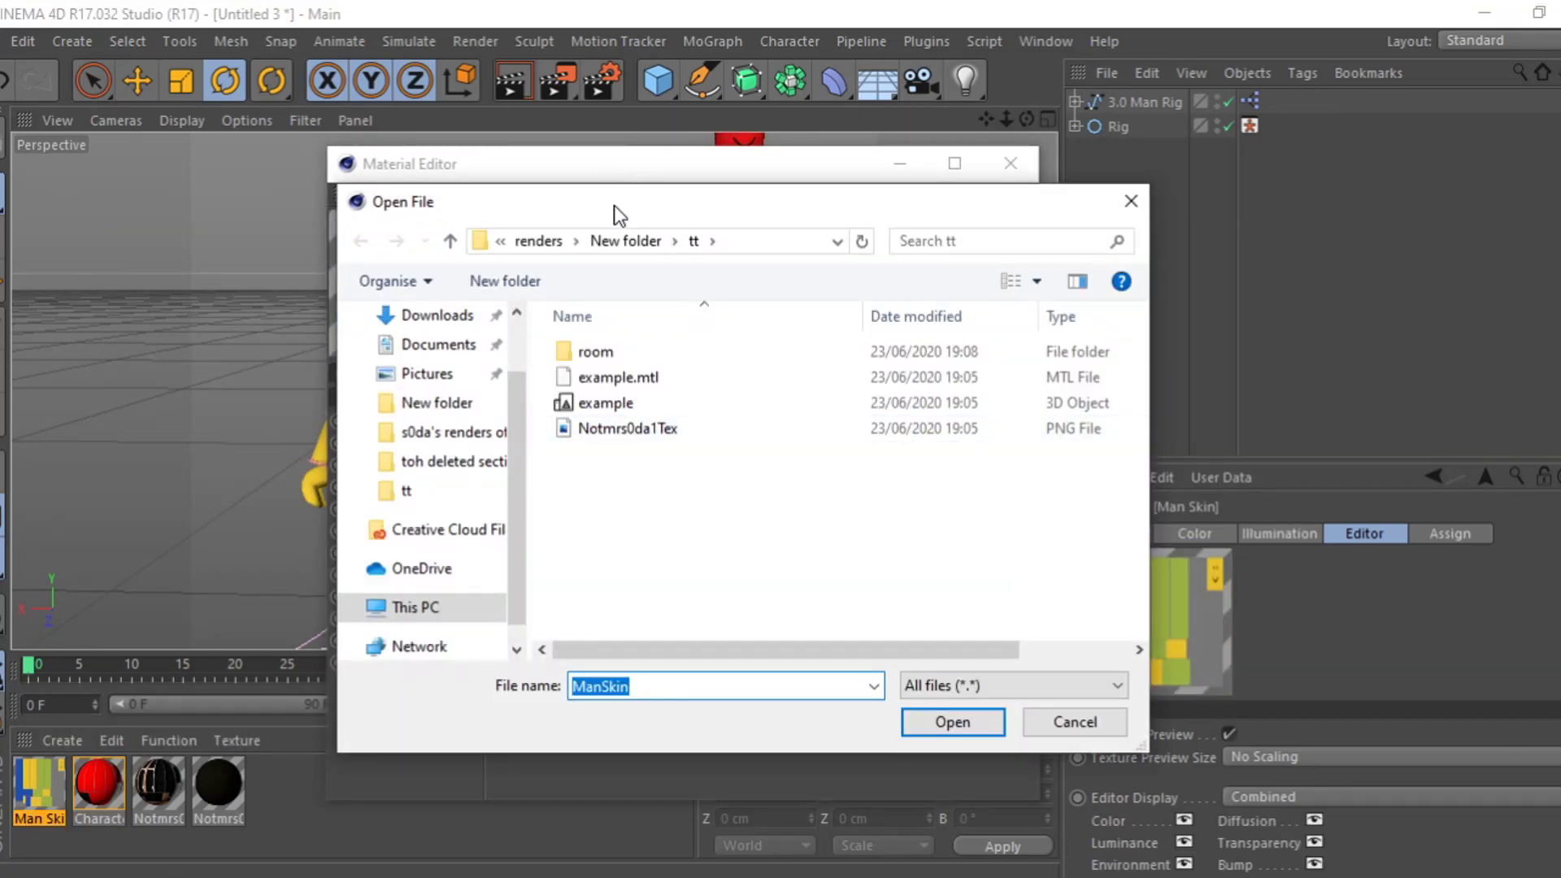
{"action": "left_click", "coordinate": [642, 239]}
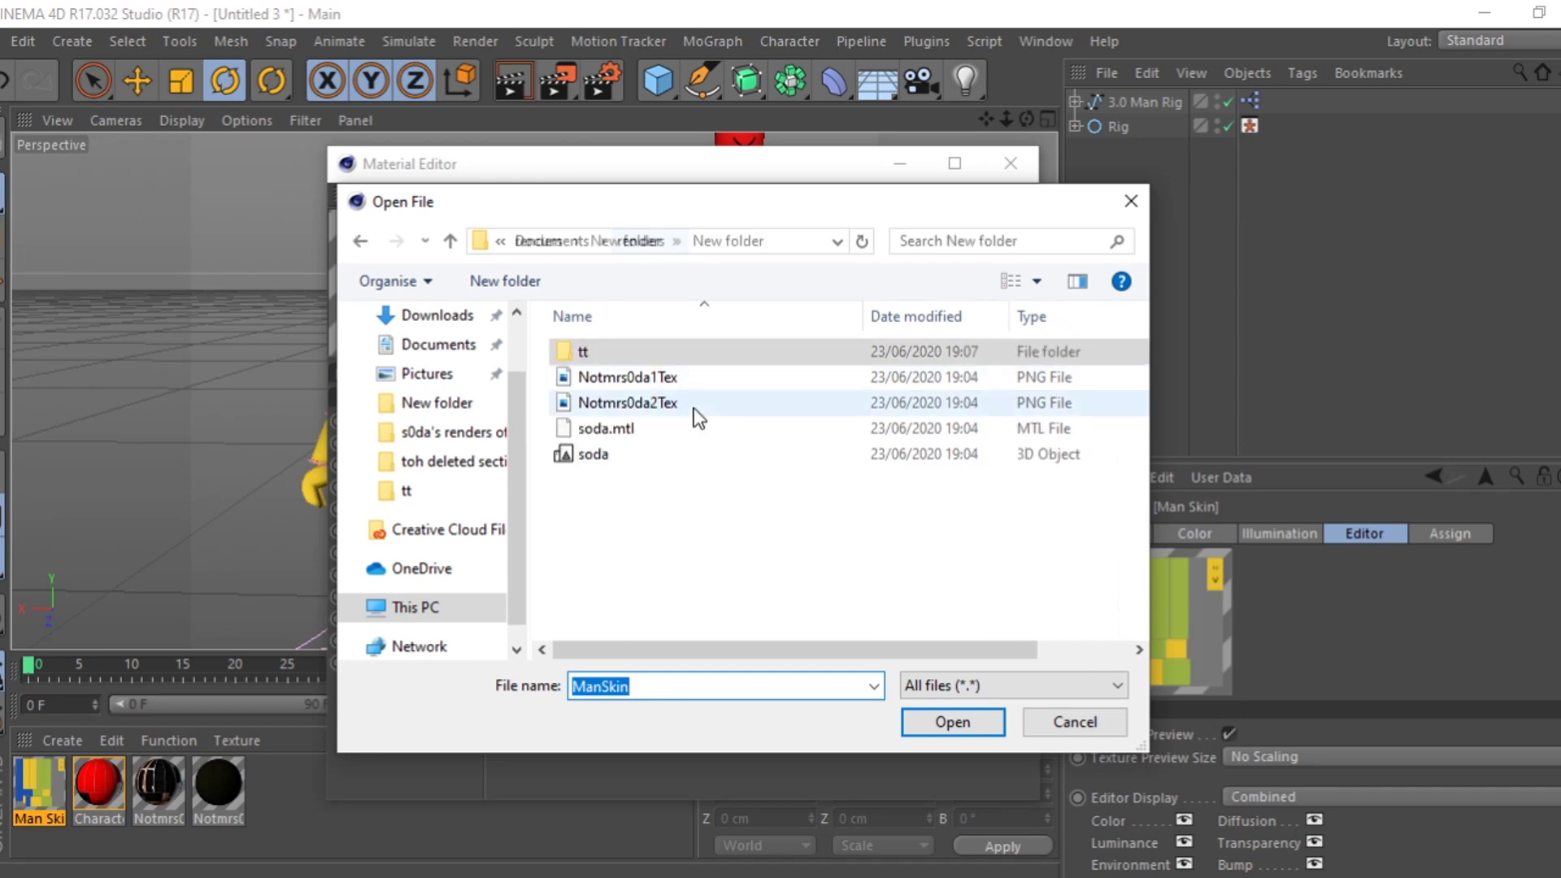
{"action": "left_click", "coordinate": [671, 404]}
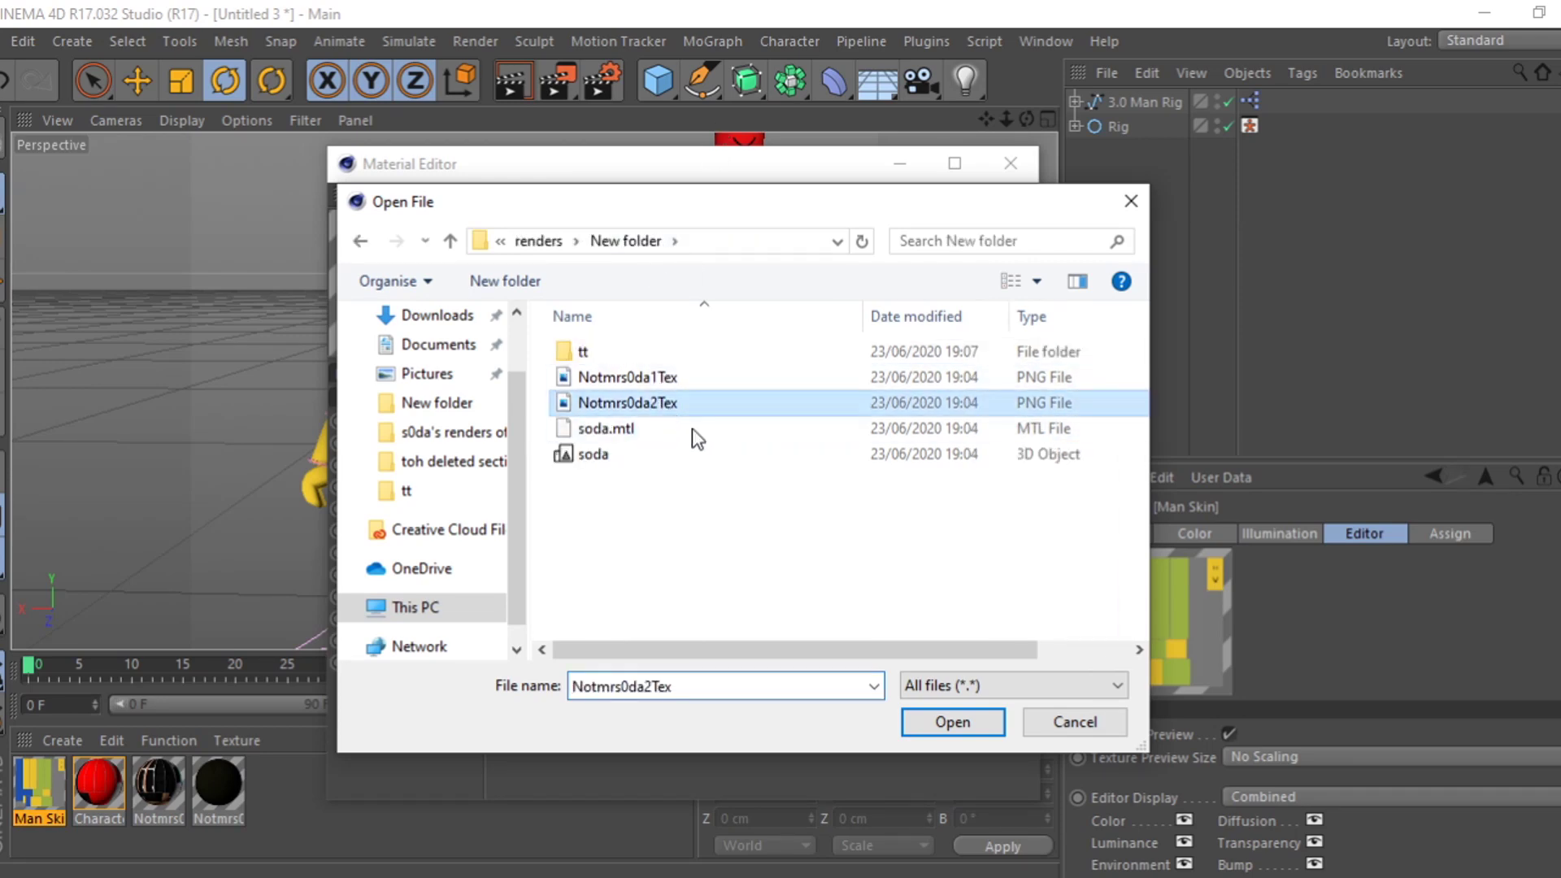
{"action": "left_click", "coordinate": [953, 720]}
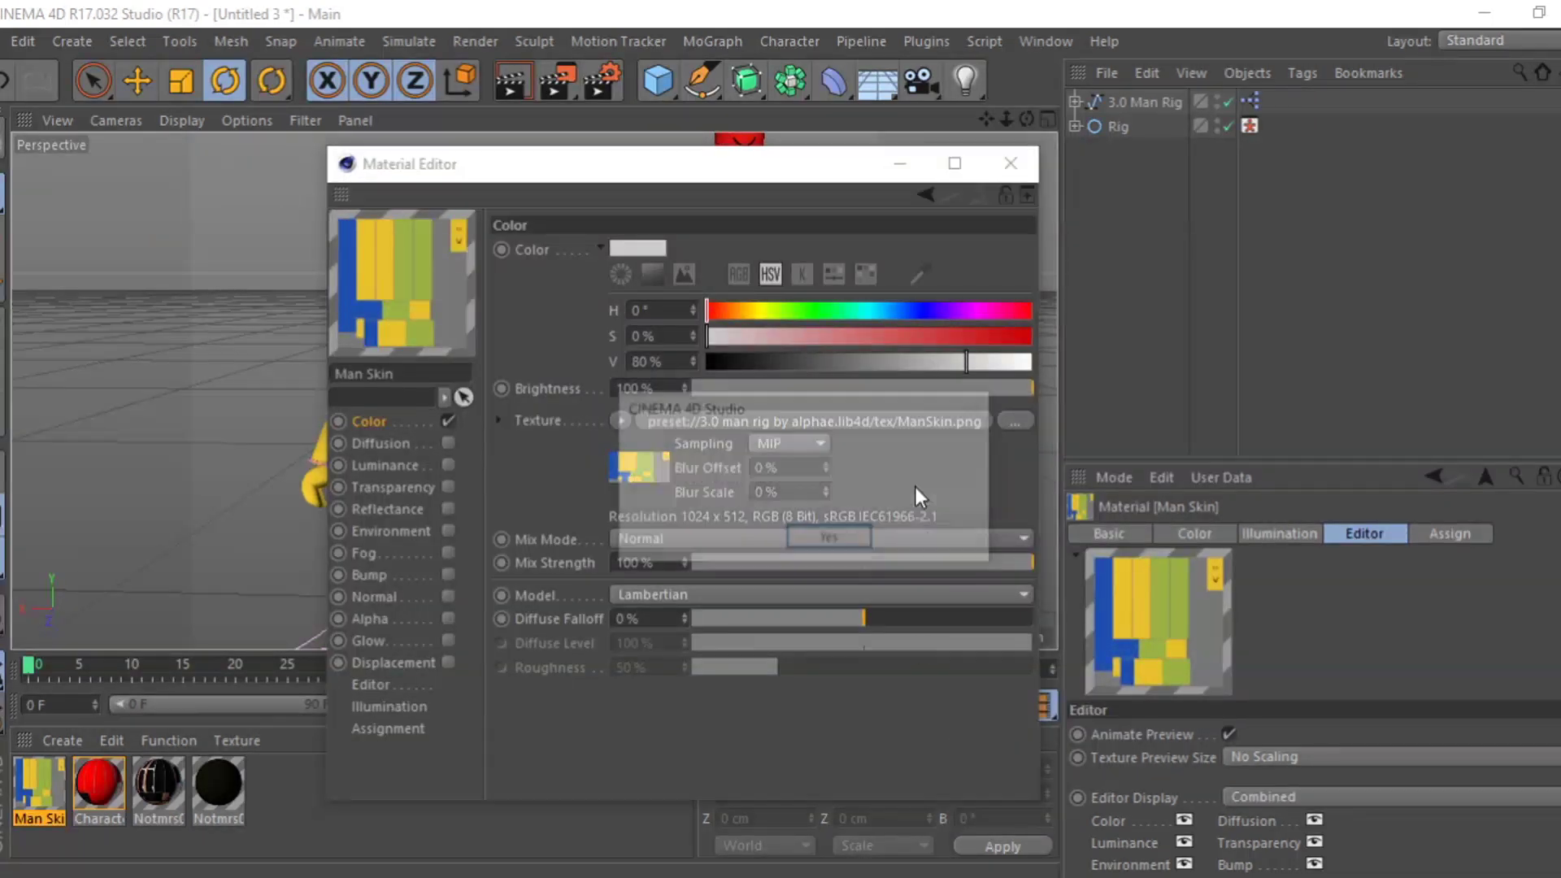
{"action": "left_click", "coordinate": [932, 539]}
{"action": "left_click", "coordinate": [1011, 163]}
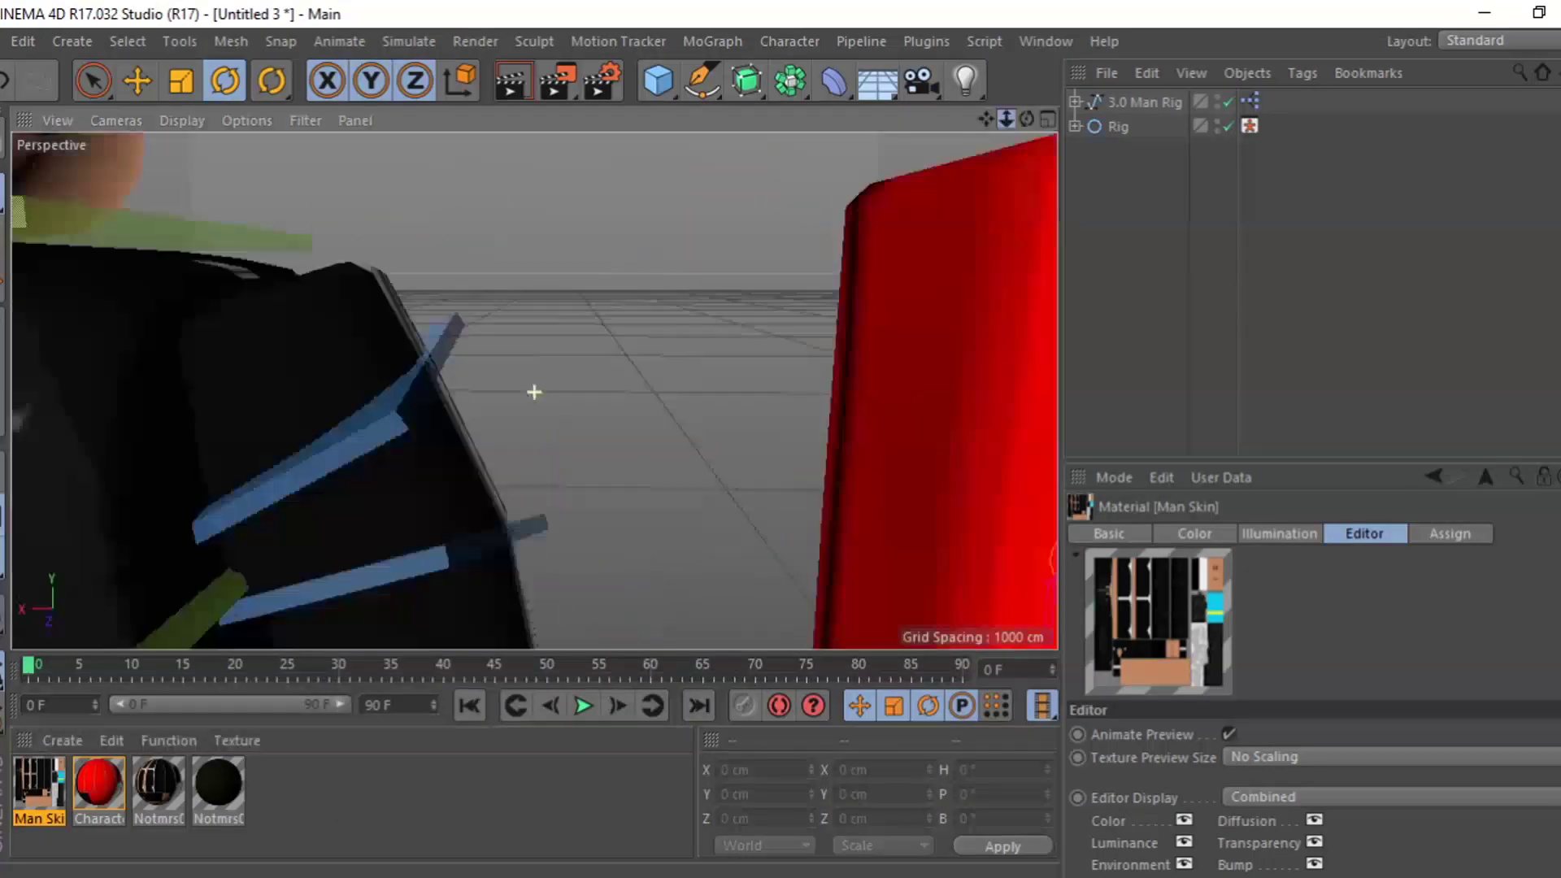
{"action": "scroll", "coordinate": [534, 392], "scroll_direction": "down", "scroll_amount": 6}
{"action": "left_click_drag", "start_coordinate": [1006, 119], "coordinate": [943, 119]}
{"action": "scroll", "coordinate": [534, 393], "scroll_direction": "down", "scroll_amount": 2}
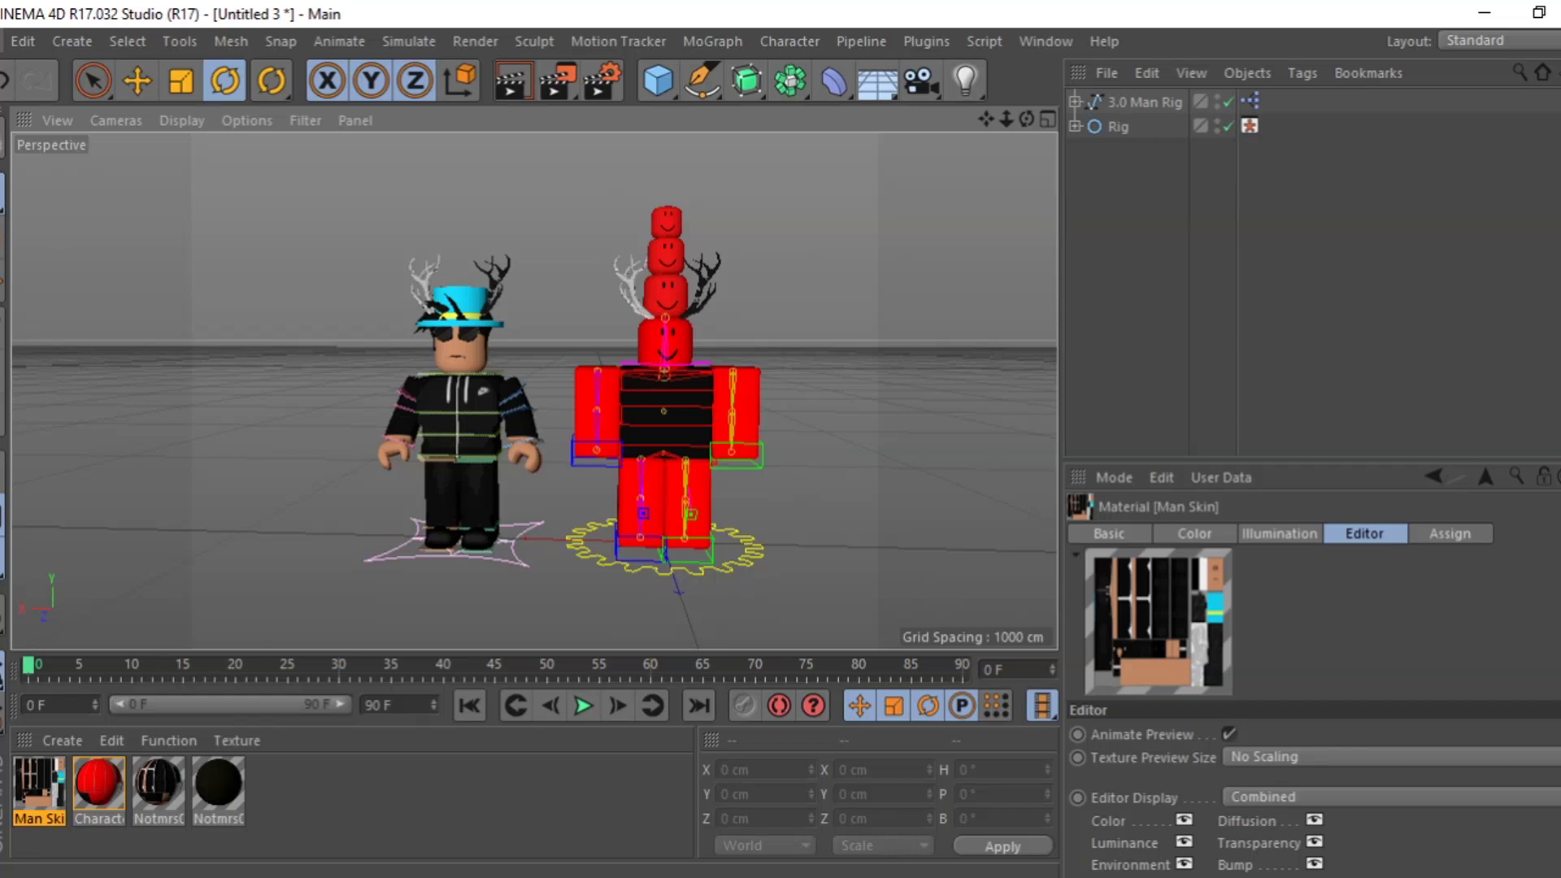
Merge the room model example.obj from the room folder inside tt, using the default OBJ import settings
{"action": "left_click", "coordinate": [2, 40]}
{"action": "left_click", "coordinate": [38, 121]}
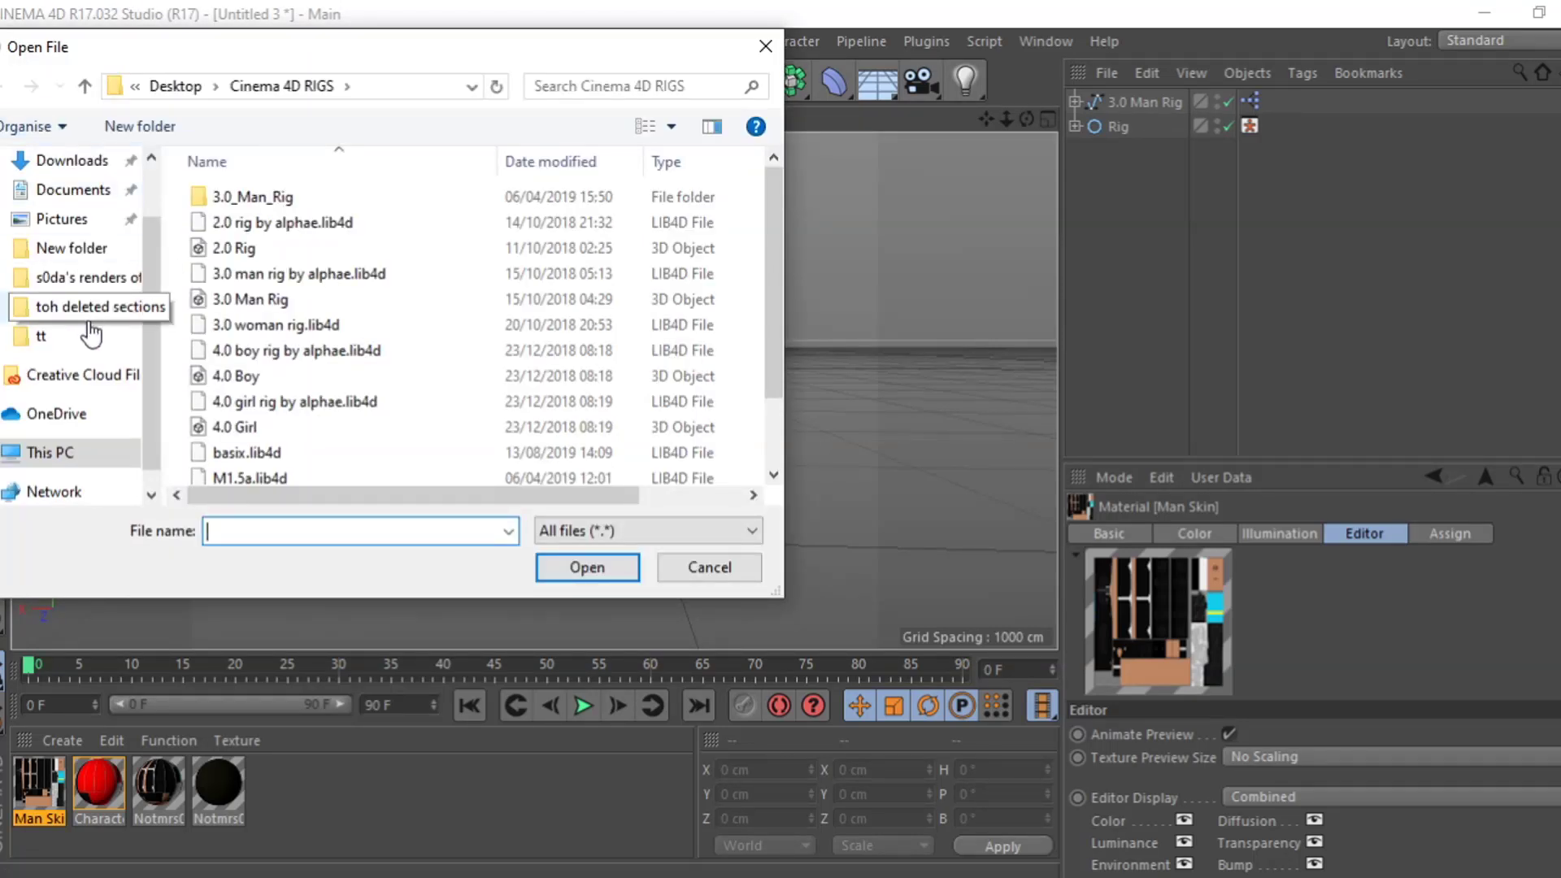
{"action": "left_click", "coordinate": [91, 333]}
{"action": "double_click", "coordinate": [232, 196]}
{"action": "left_click", "coordinate": [683, 220]}
{"action": "left_click", "coordinate": [587, 566]}
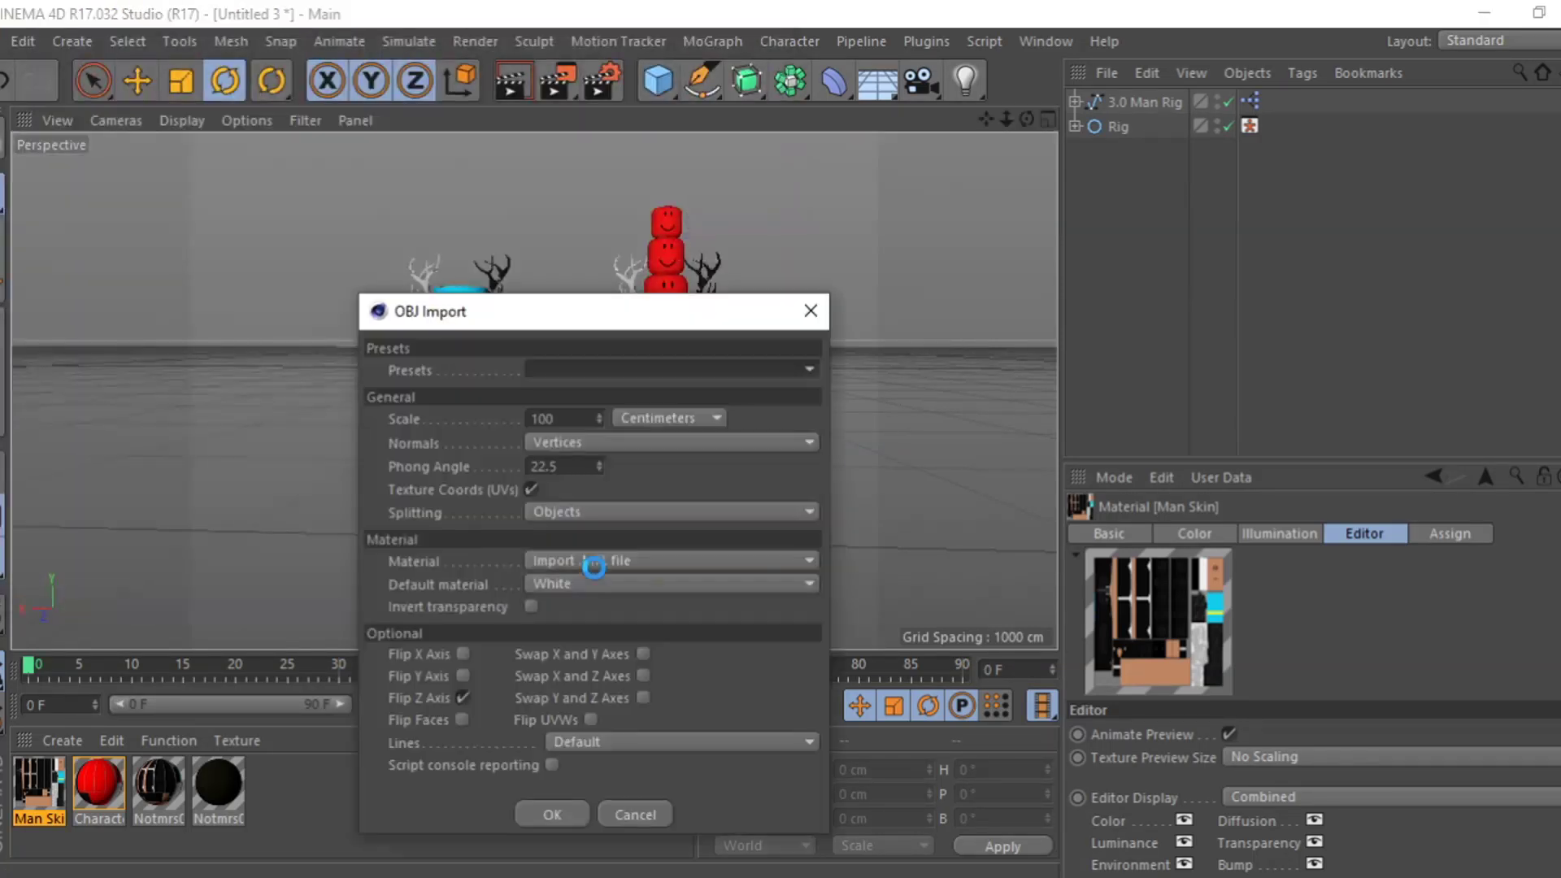
{"action": "left_click", "coordinate": [540, 808]}
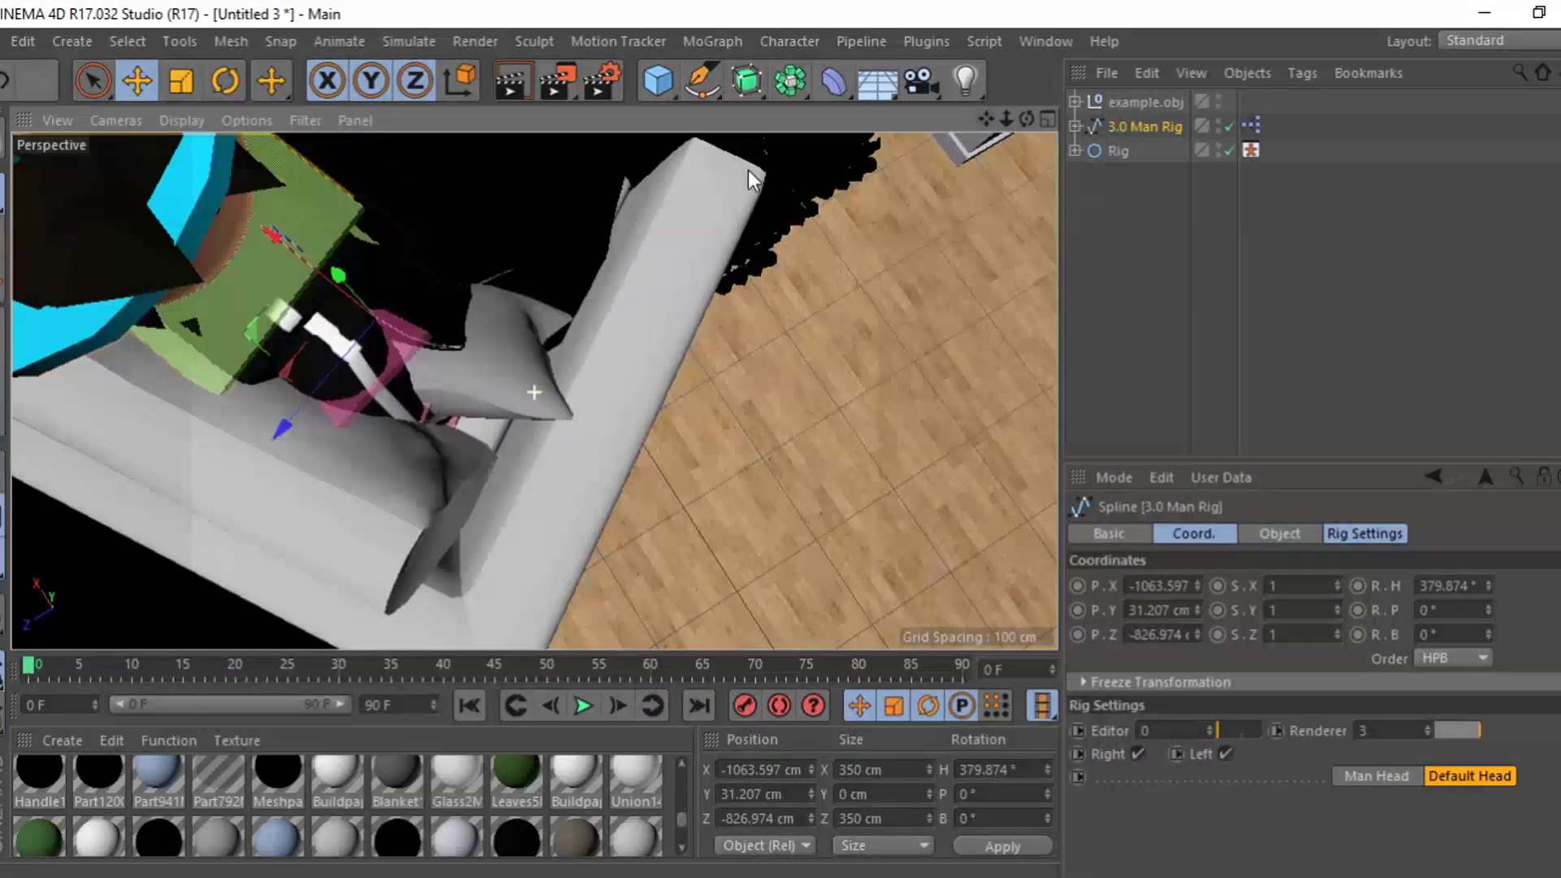
Seat 3.0 Man Rig in its armchair by moving it to about X -964, Z -944 cm and rotating its heading to about 393°
{"action": "key", "text": "r"}
{"action": "left_click_drag", "start_coordinate": [423, 403], "coordinate": [230, 322]}
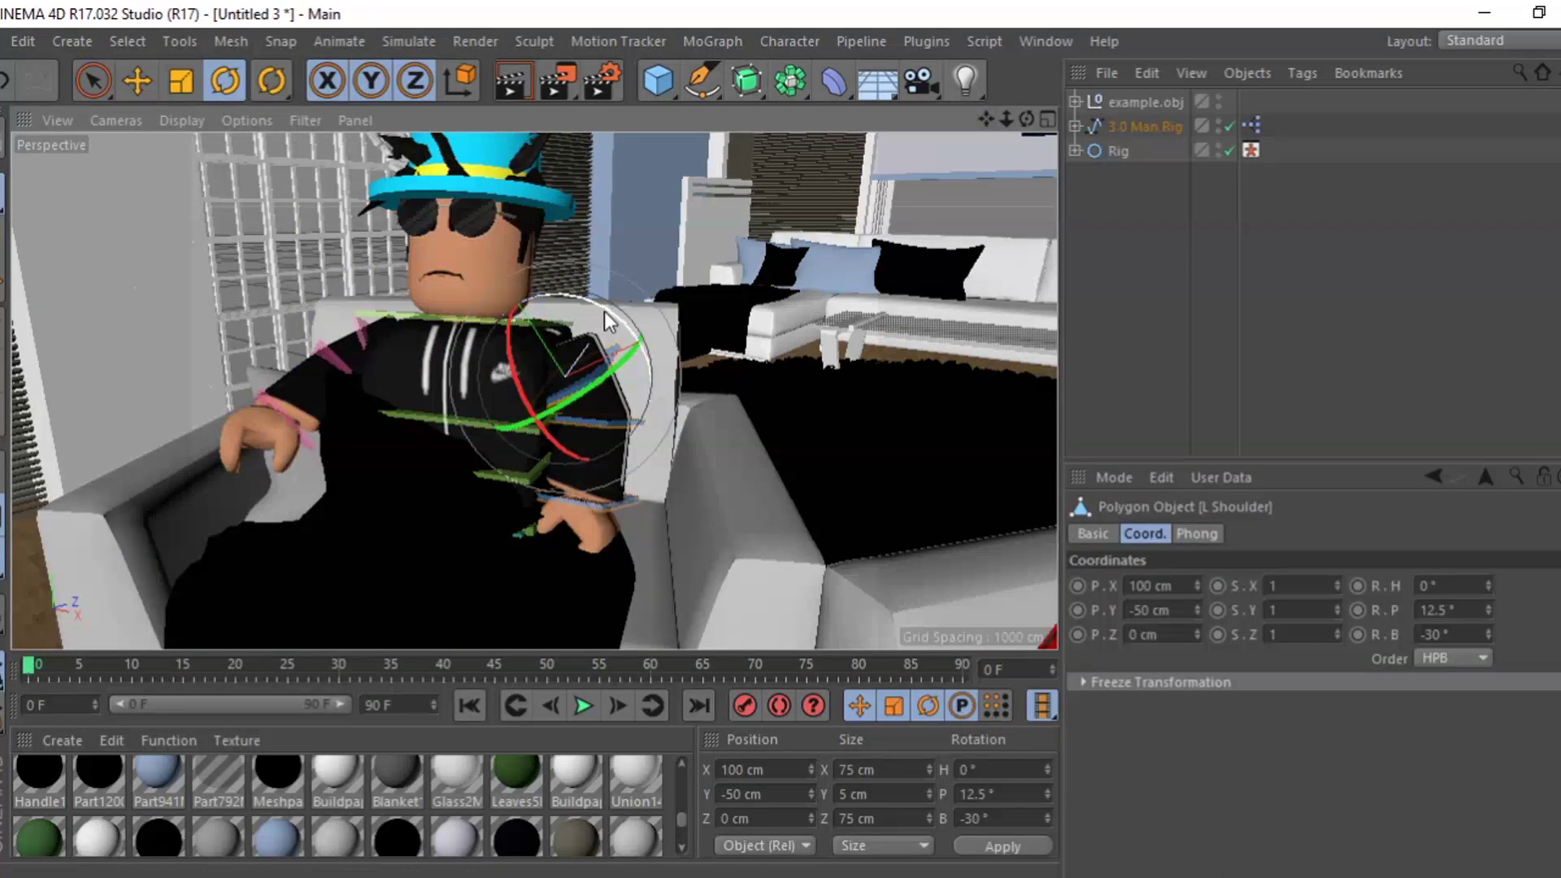
{"action": "left_click", "coordinate": [138, 80]}
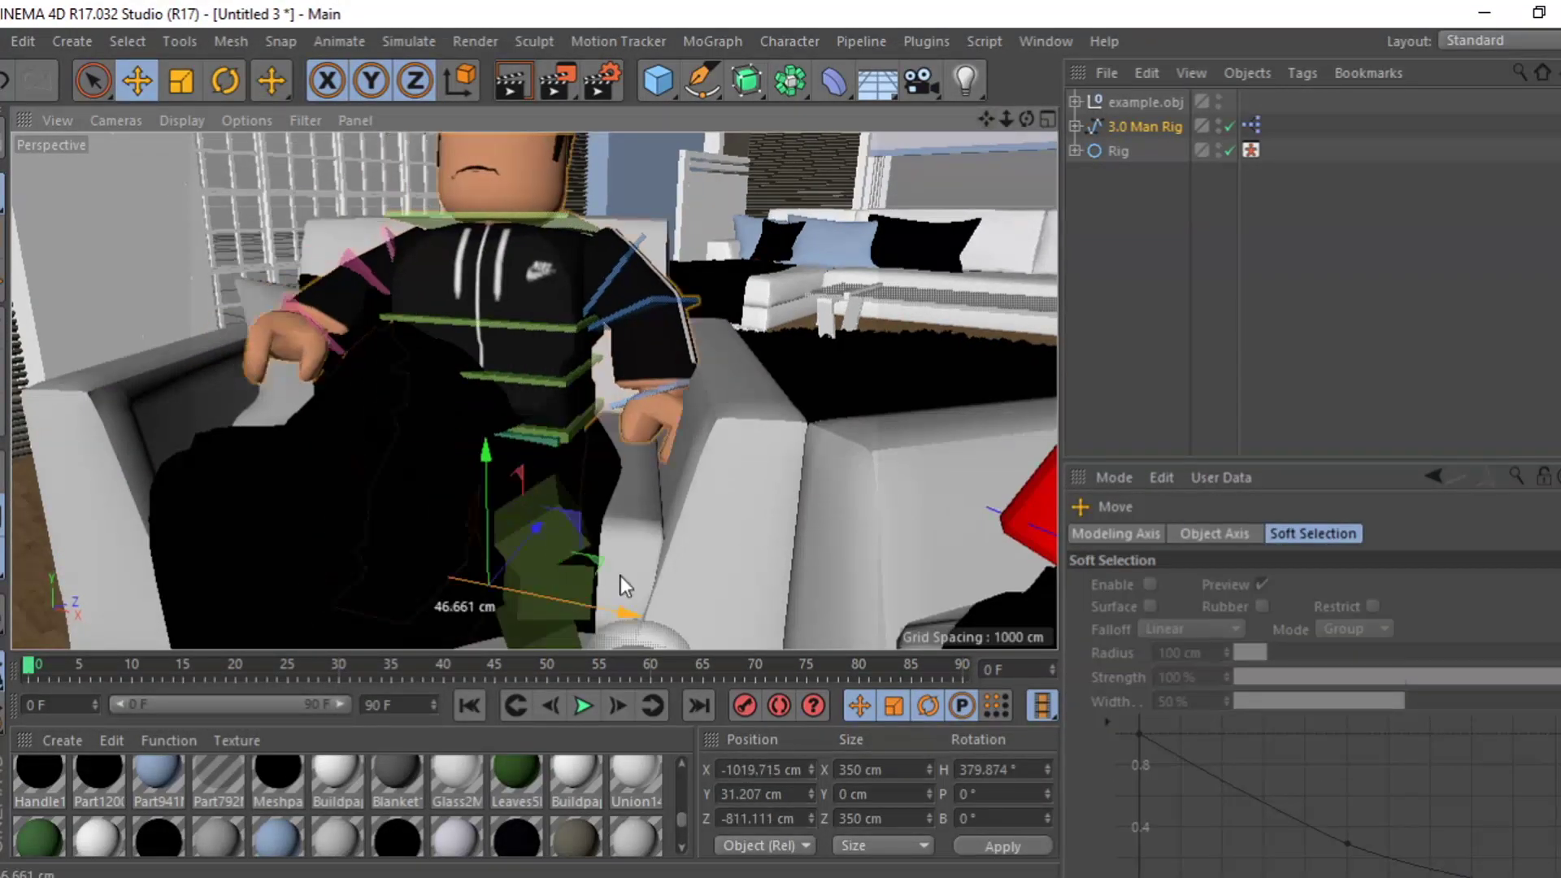
{"action": "left_click_drag", "start_coordinate": [621, 575], "coordinate": [460, 588]}
{"action": "key", "text": "r"}
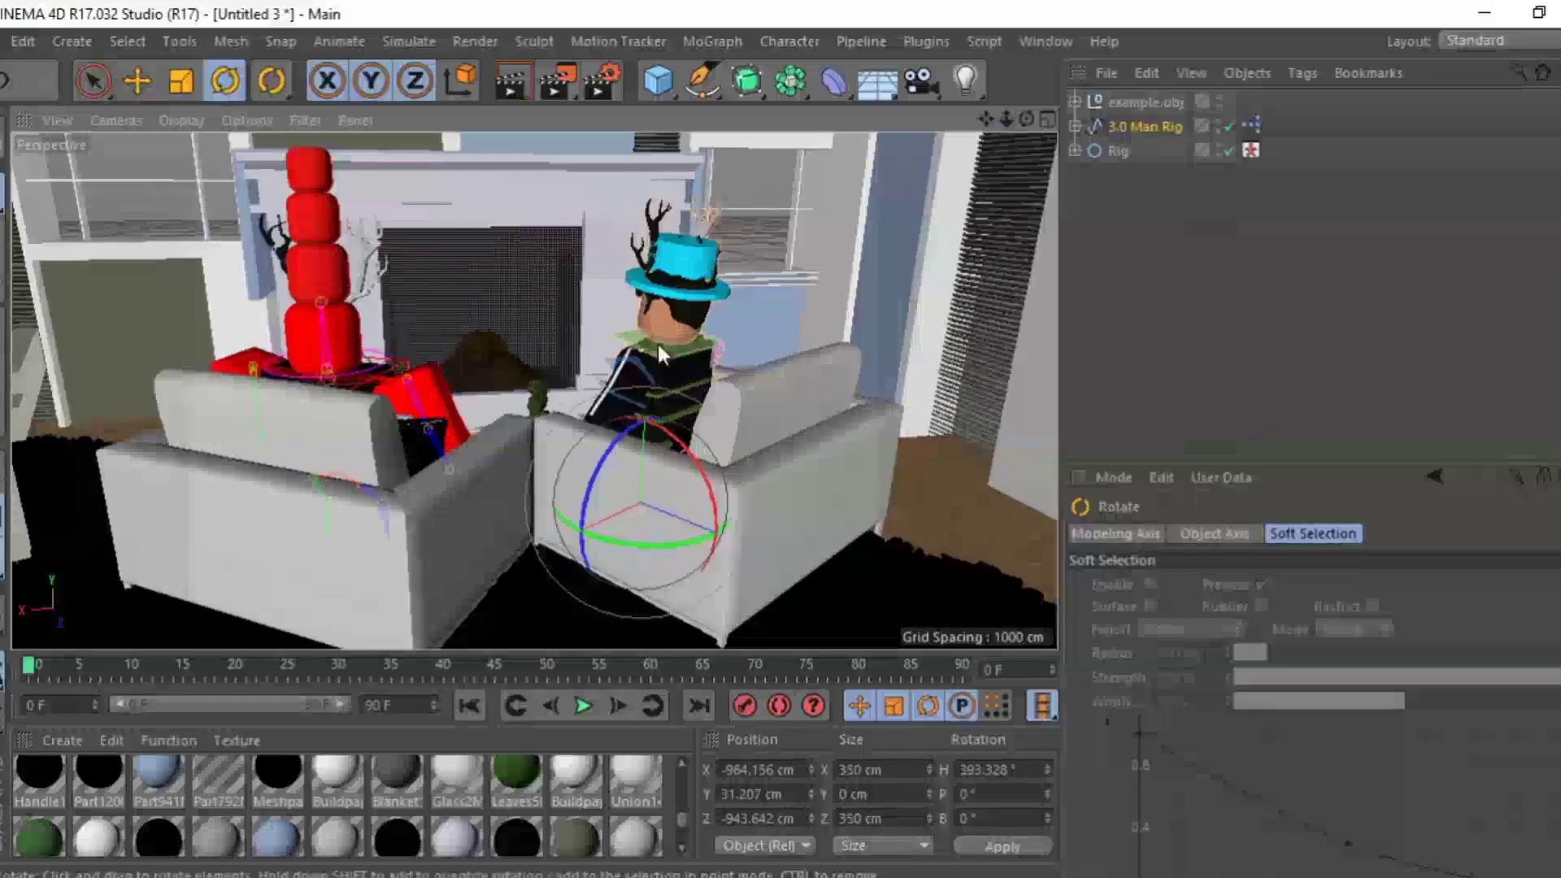
{"action": "left_click", "coordinate": [657, 344]}
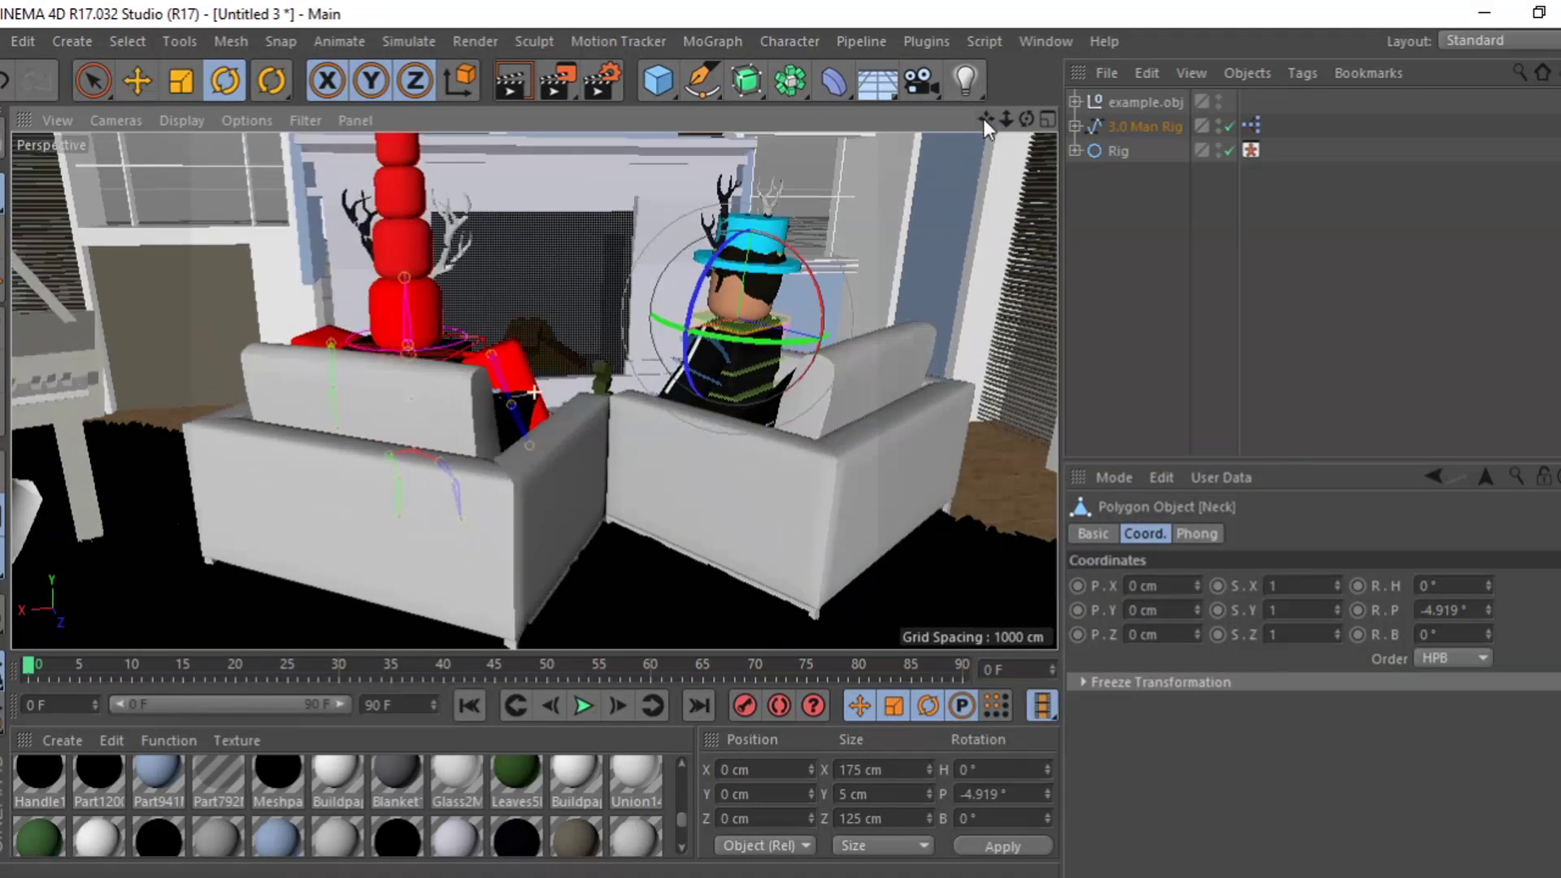
Add a Physical Sky to the room scene
{"action": "left_click_drag", "start_coordinate": [1026, 119], "coordinate": [960, 122]}
{"action": "left_click", "coordinate": [76, 42]}
{"action": "mouse_move", "coordinate": [82, 241]}
{"action": "left_click", "coordinate": [199, 245]}
Set the Physical Sky's time of day to 21:00:00 and deselect it
{"action": "left_click", "coordinate": [1377, 533]}
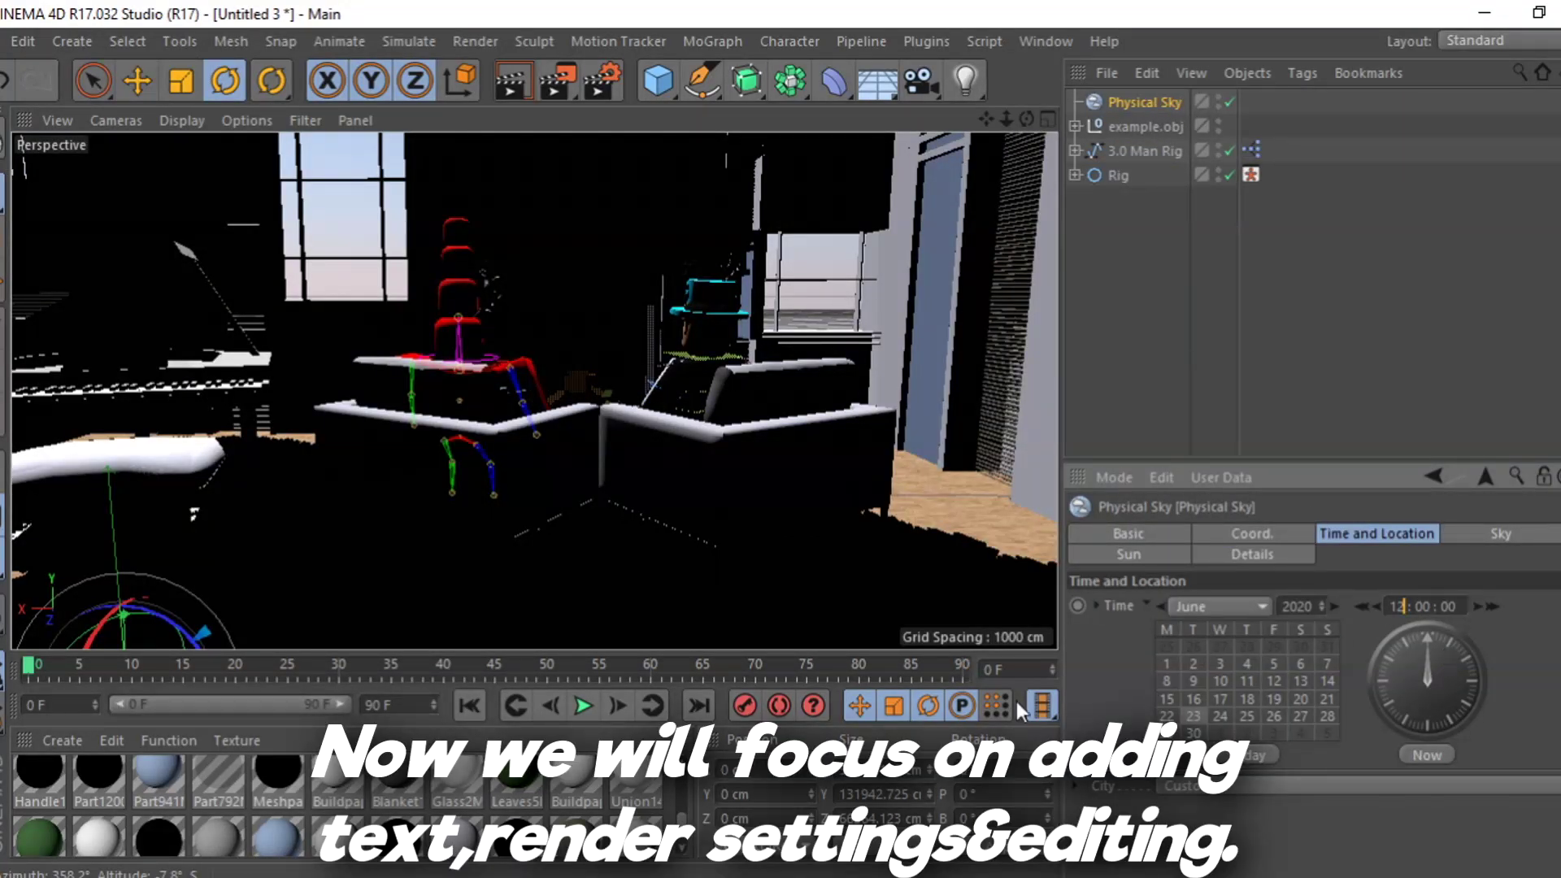
{"action": "left_click", "coordinate": [781, 875]}
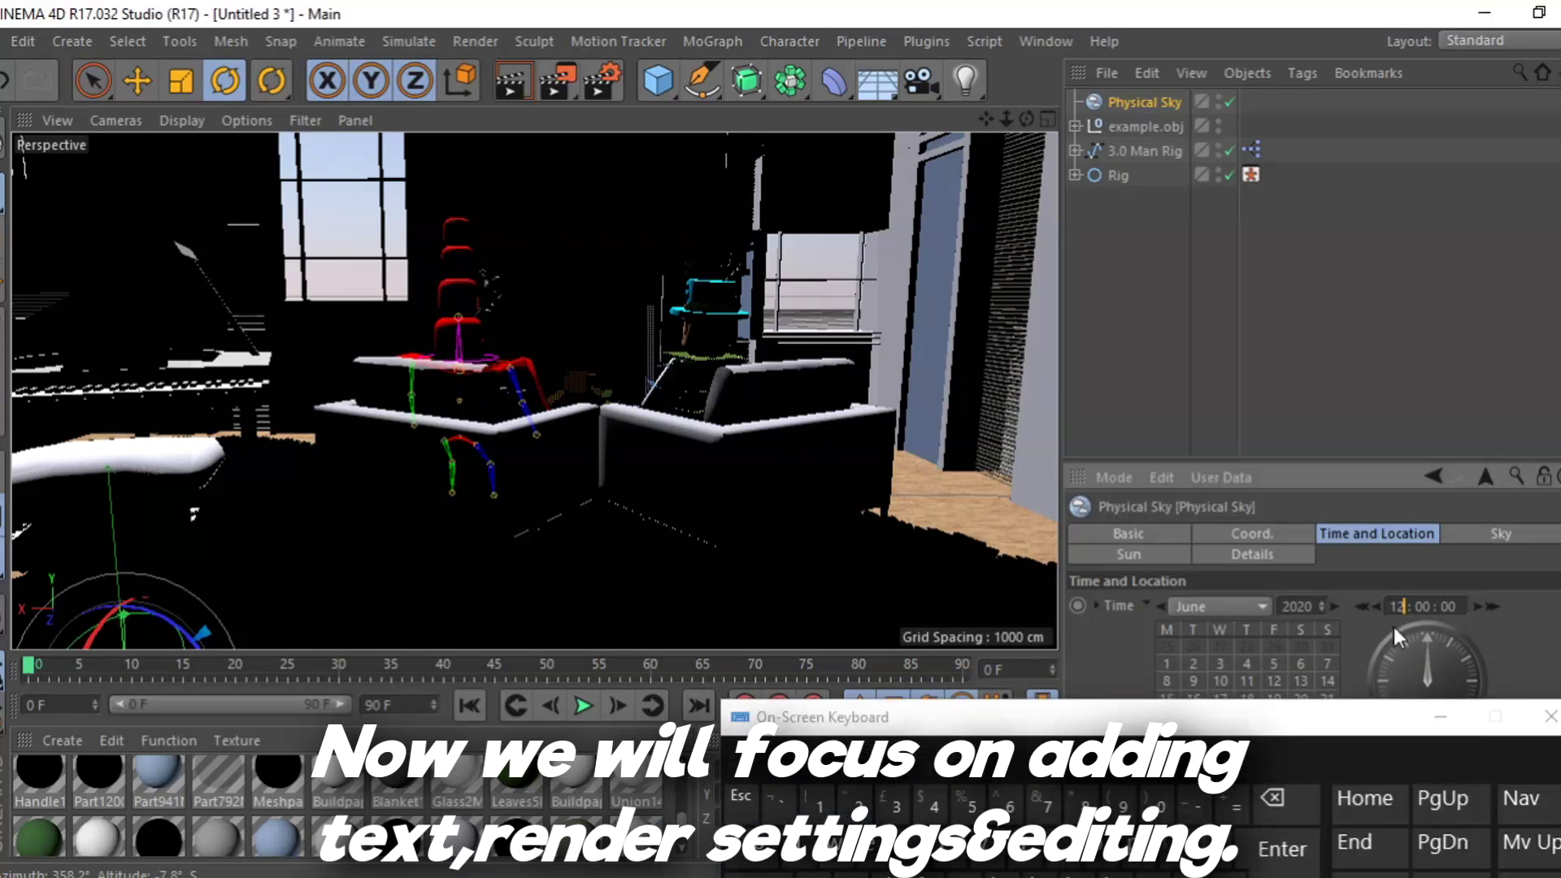
{"action": "left_click", "coordinate": [1279, 798]}
{"action": "left_click", "coordinate": [1280, 799]}
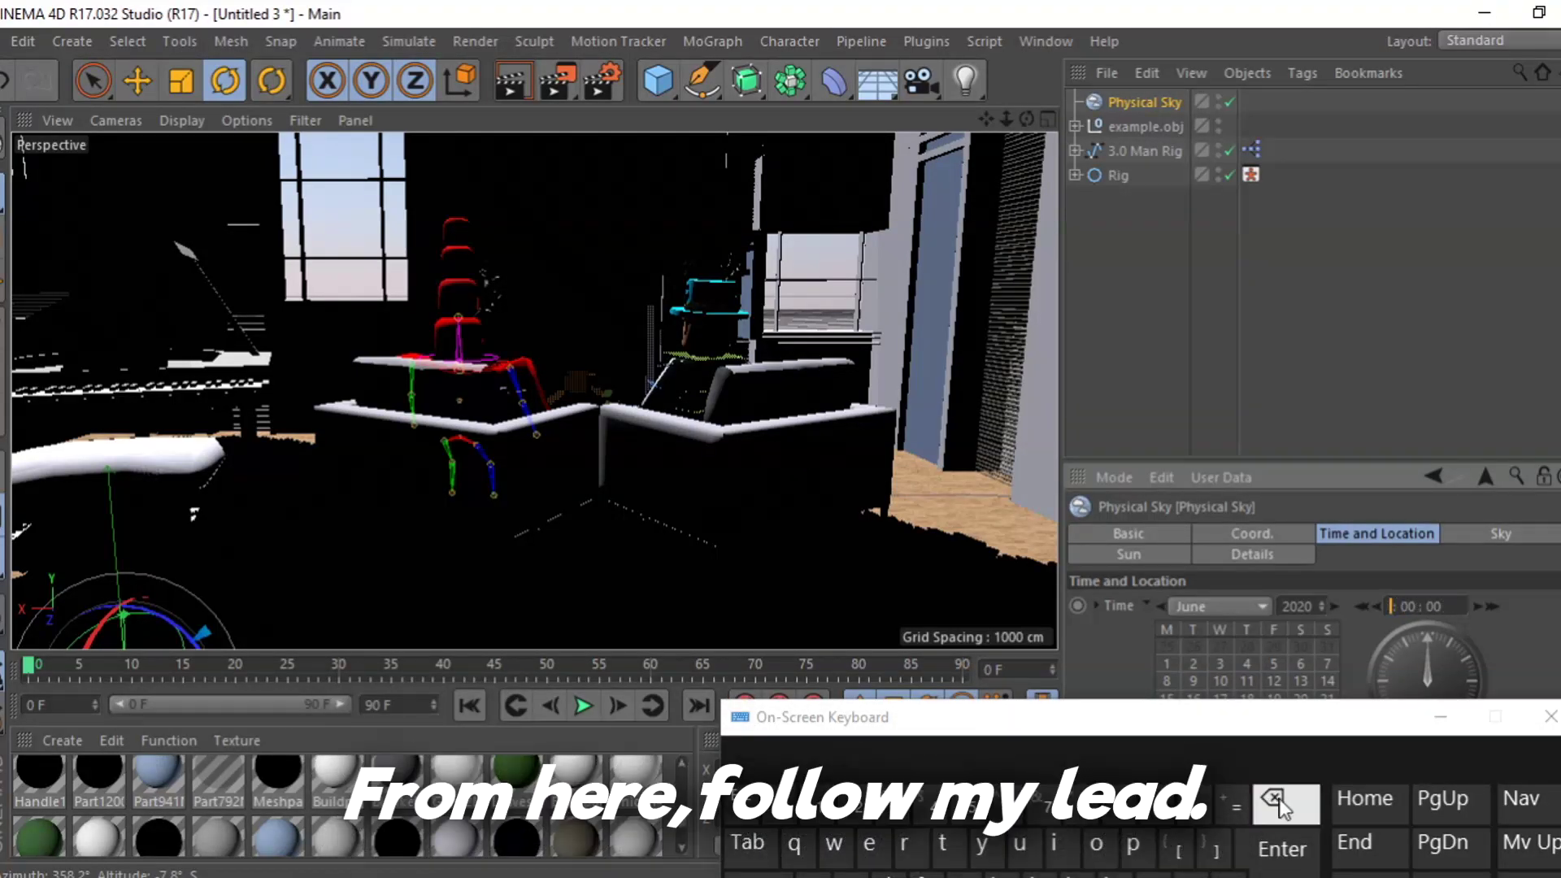
{"action": "left_click", "coordinate": [852, 813]}
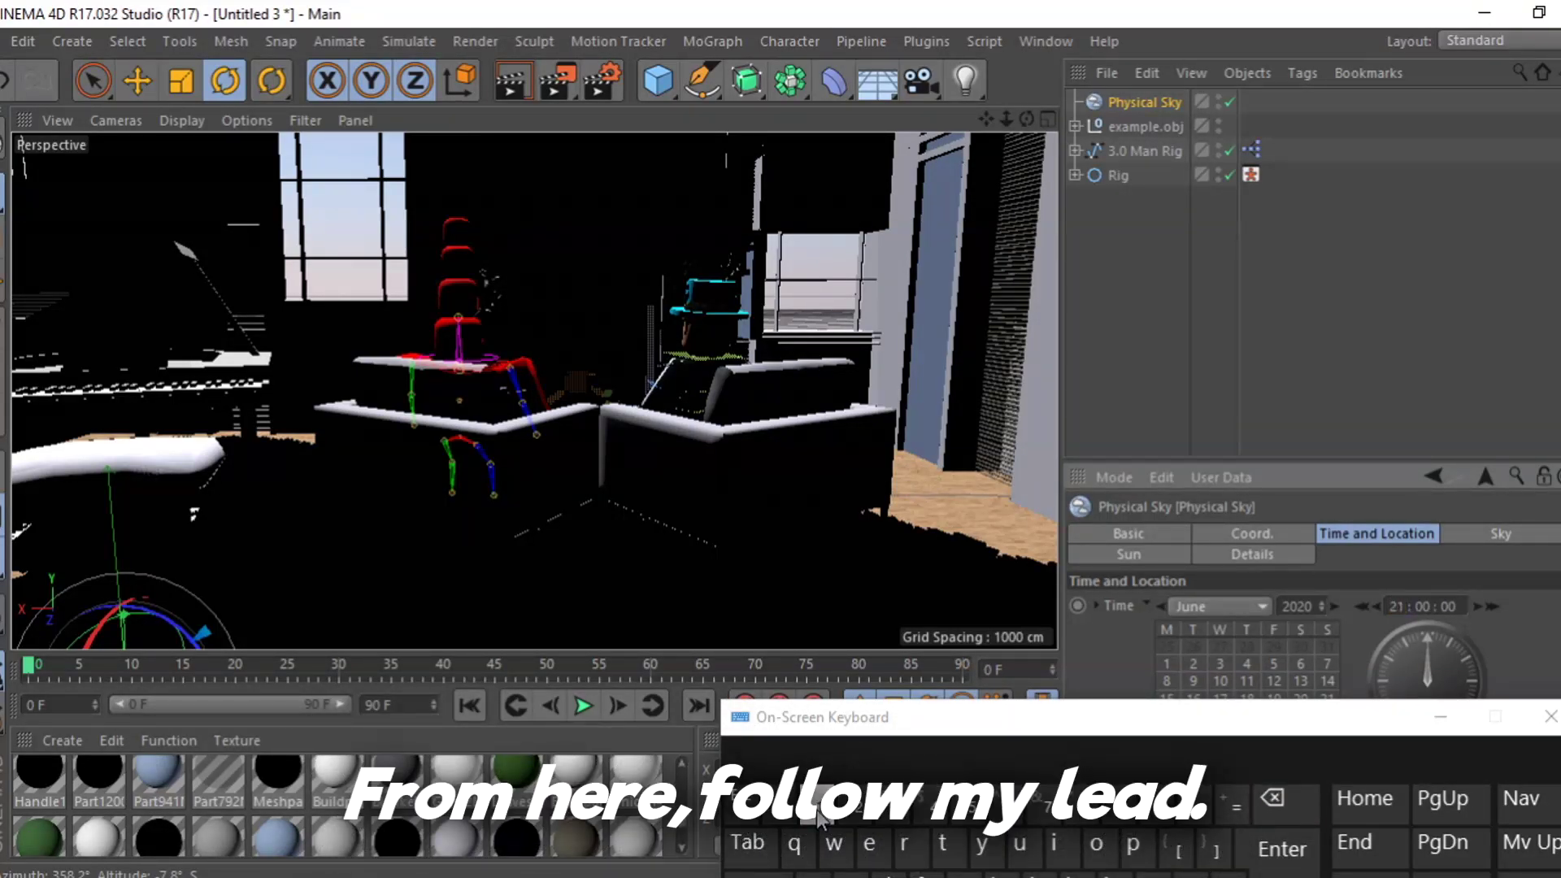
{"action": "left_click", "coordinate": [1282, 848]}
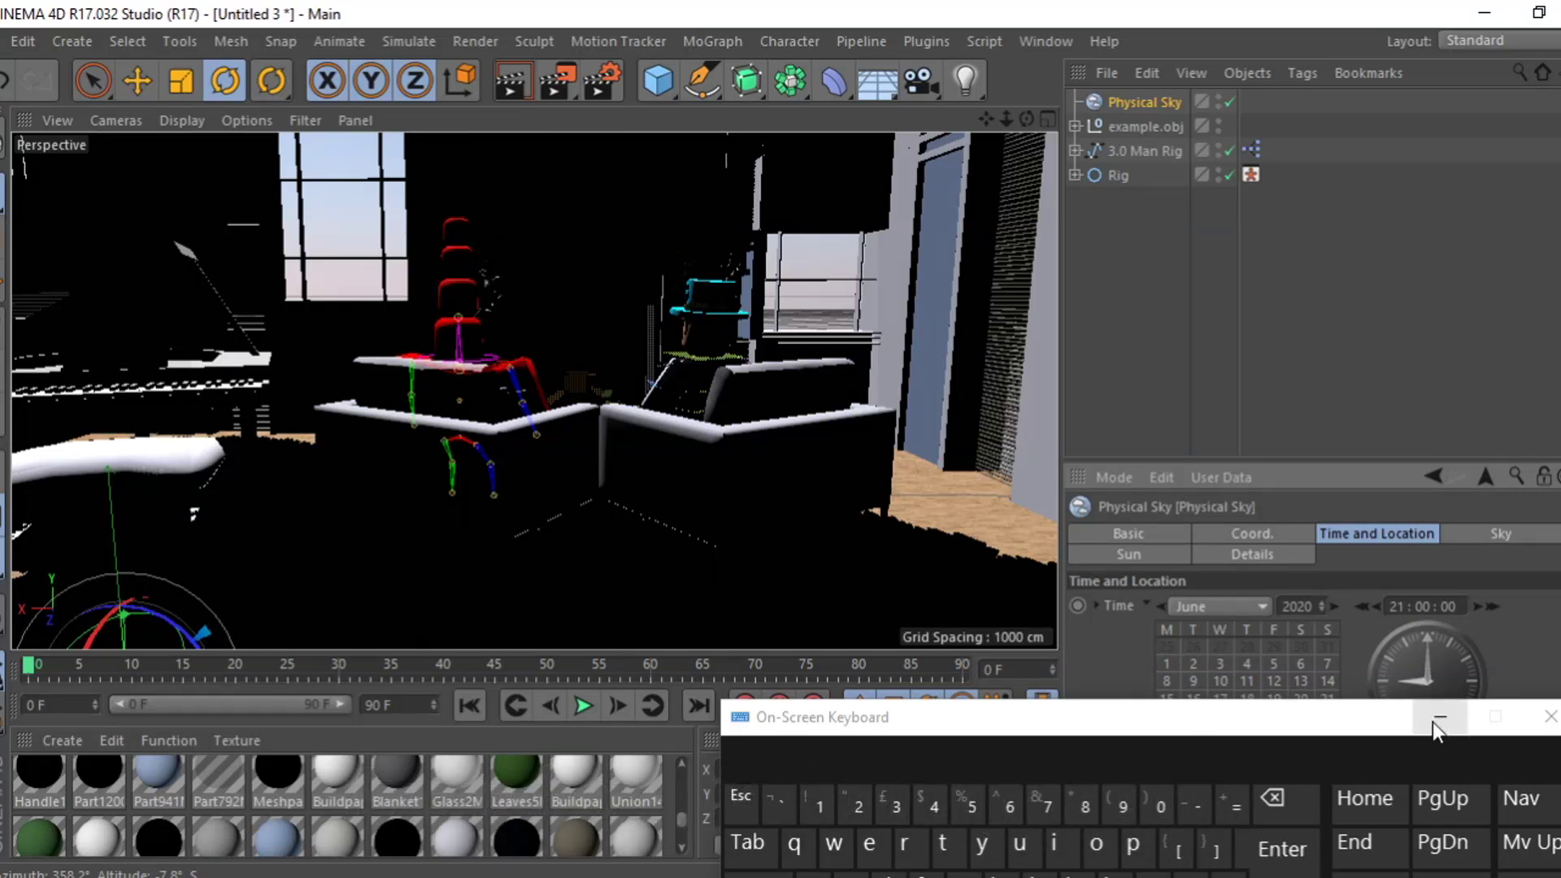
{"action": "left_click", "coordinate": [1434, 720]}
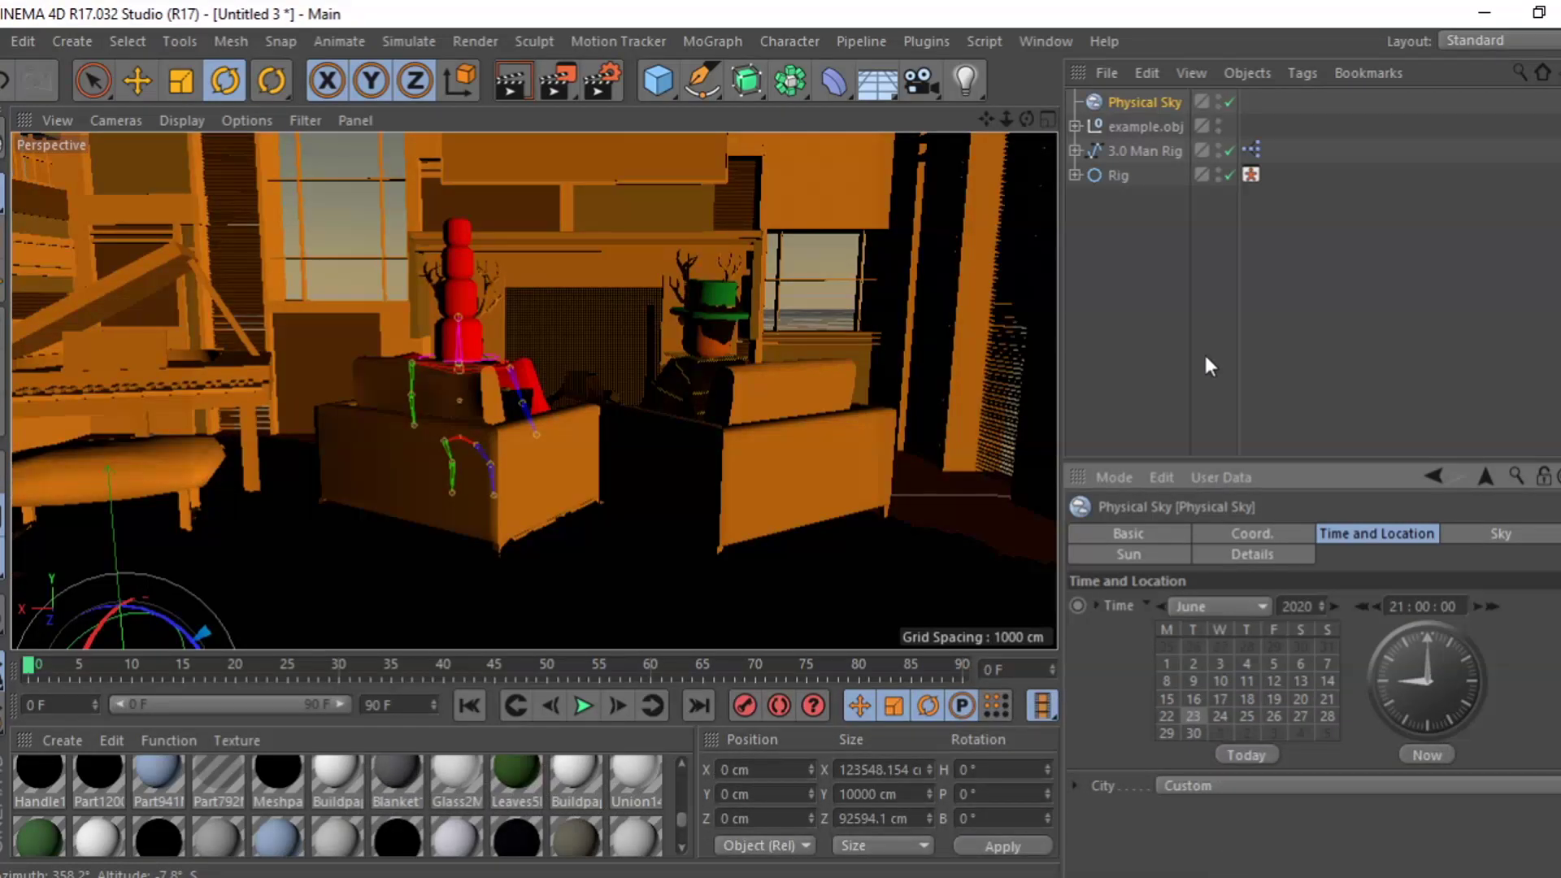
{"action": "left_click", "coordinate": [1114, 313]}
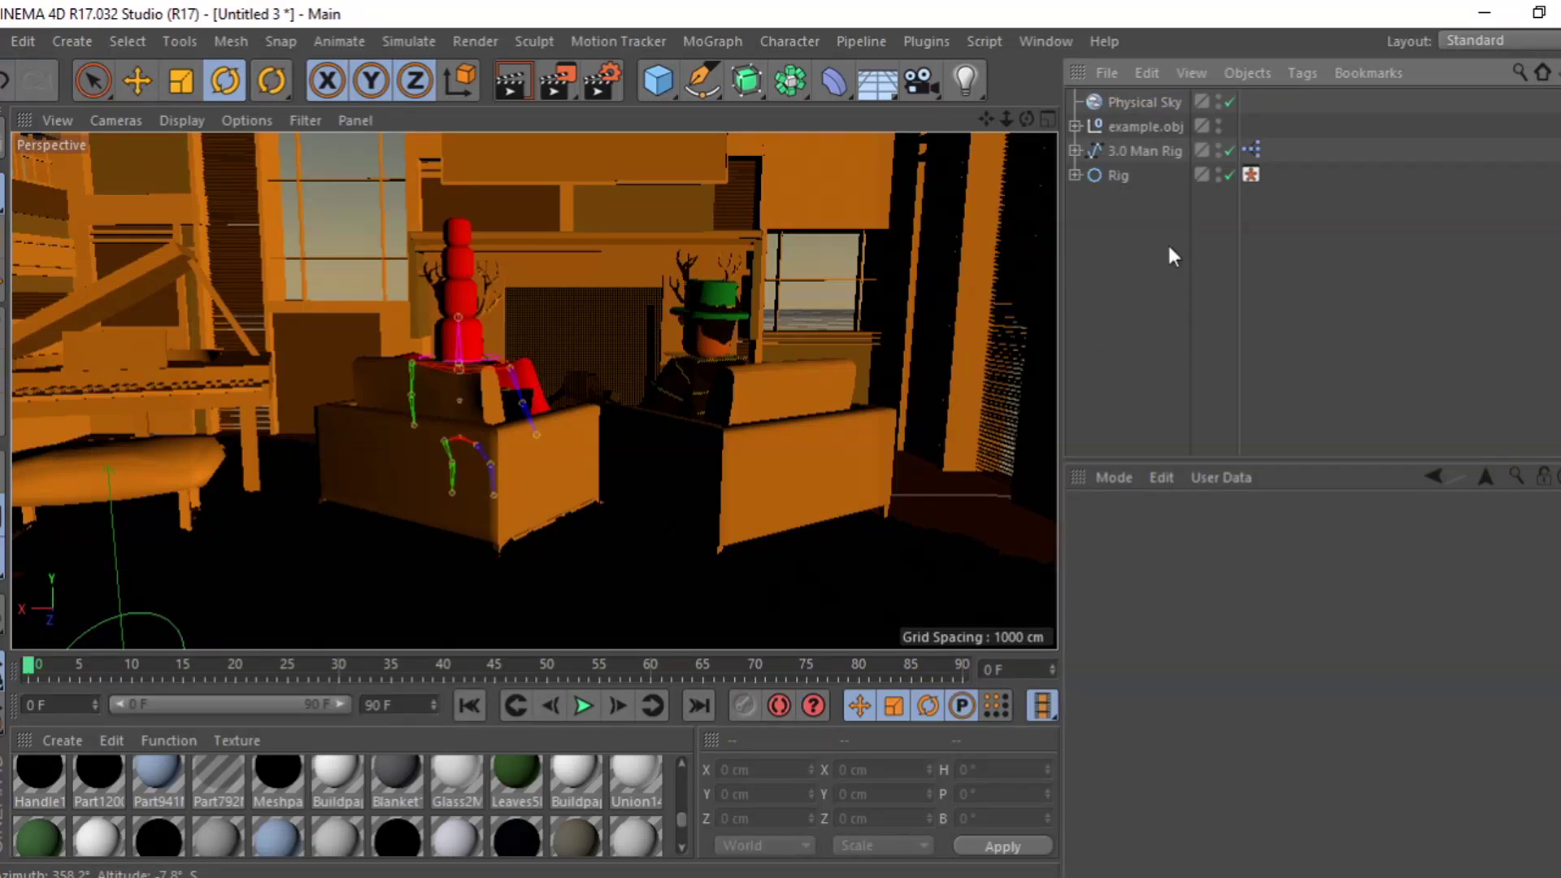
Add a MoText object and replace its default text with MRS0DA
{"action": "left_click", "coordinate": [725, 42]}
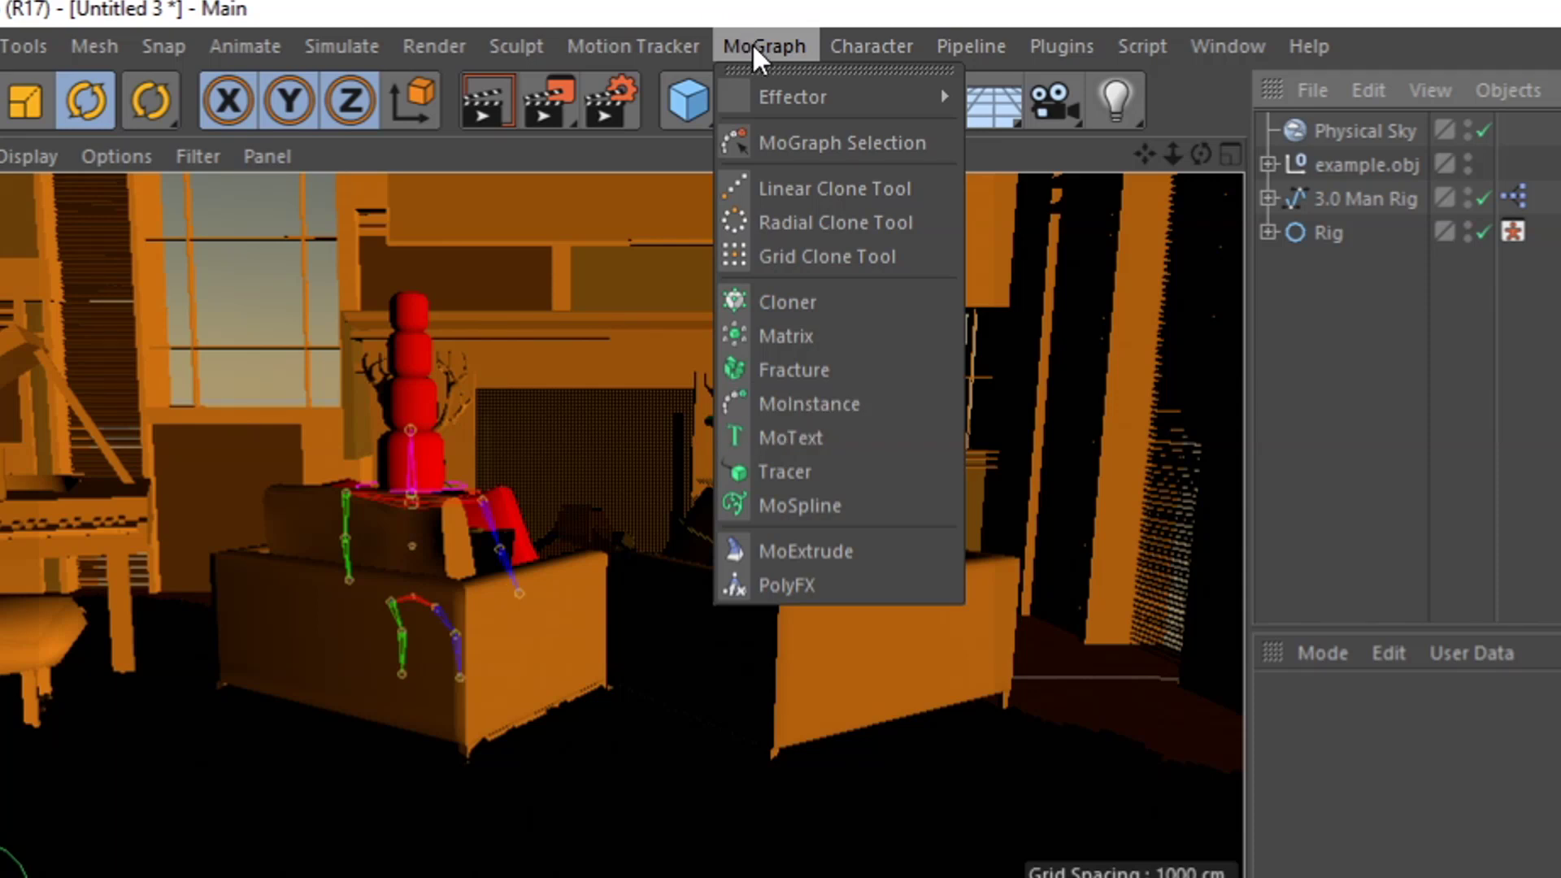
{"action": "left_click", "coordinate": [827, 431]}
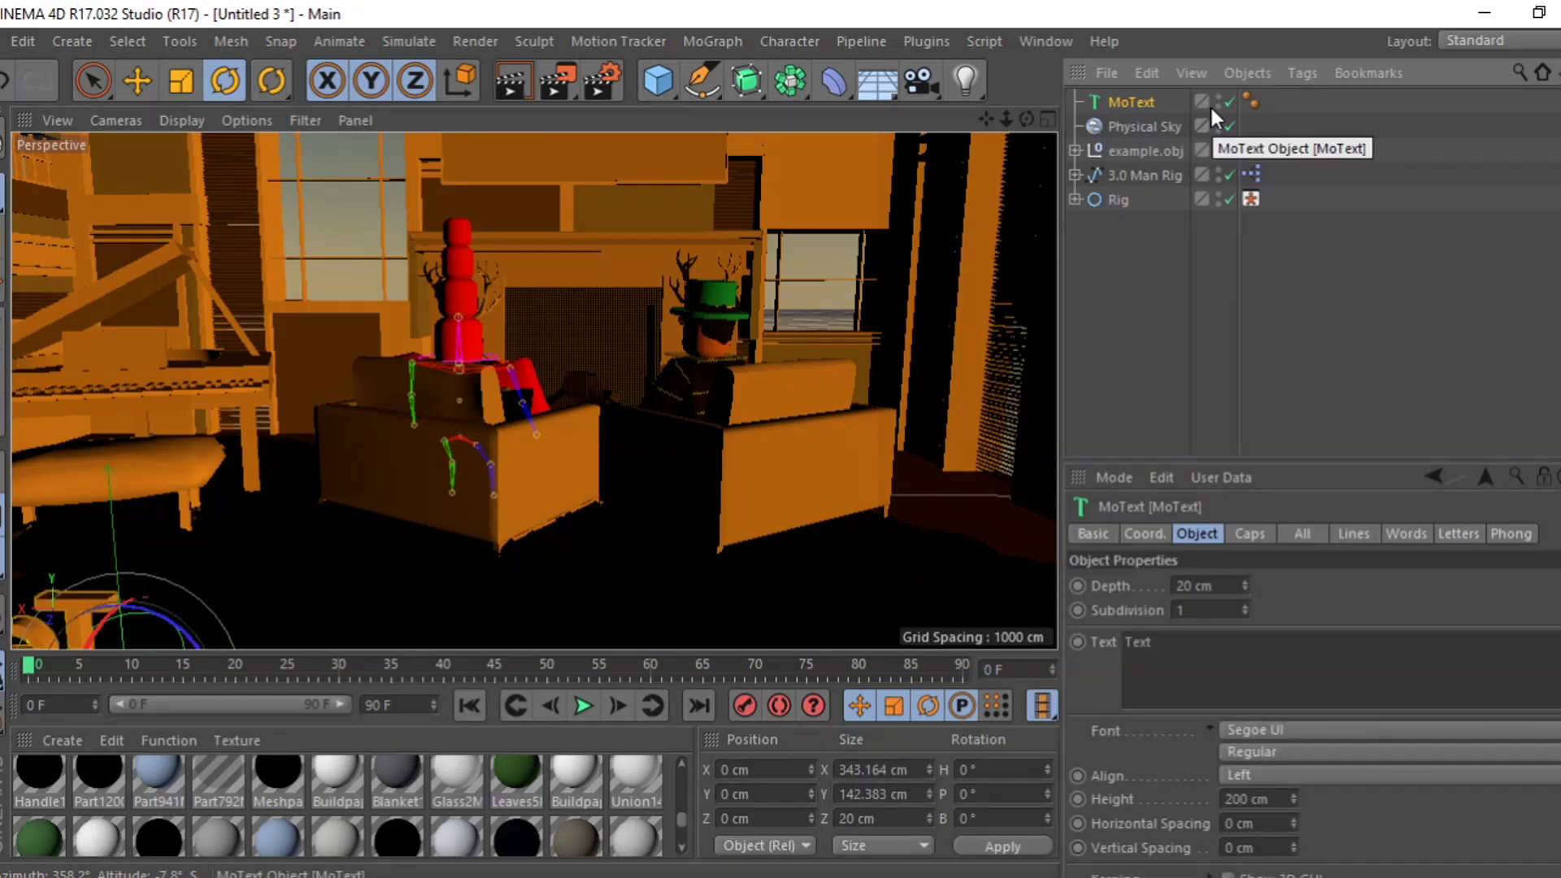
{"action": "left_click", "coordinate": [1160, 648]}
{"action": "key", "text": "BackSpace"}
{"action": "key", "text": "BackSpace"}
{"action": "key", "text": "BackSpace"}
{"action": "key", "text": "BackSpace"}
{"action": "left_click", "coordinate": [876, 874]}
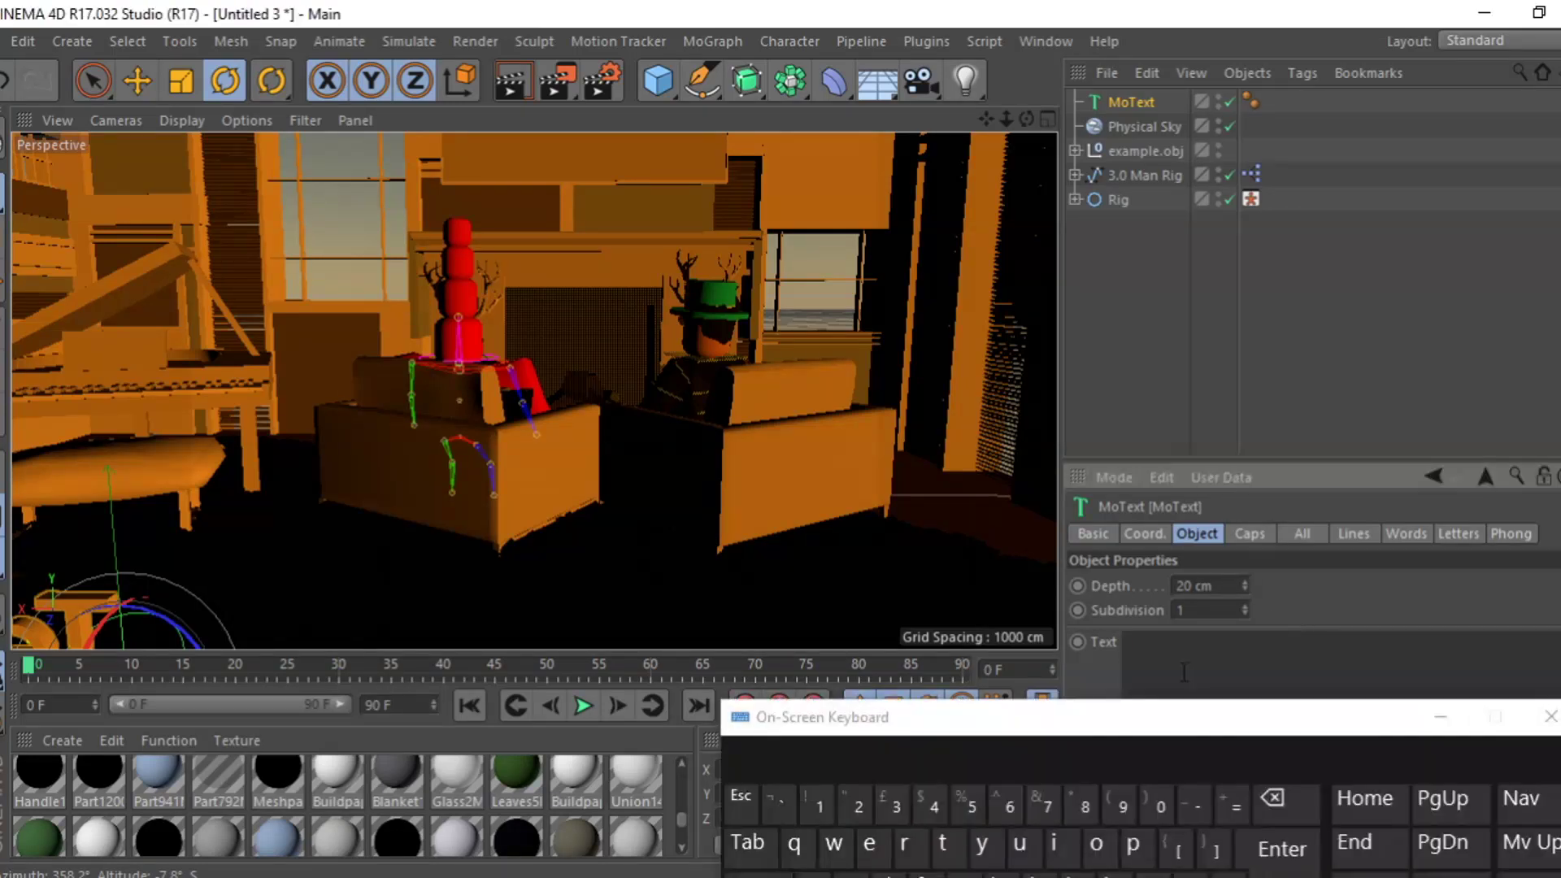
{"action": "type", "text": "Mr"}
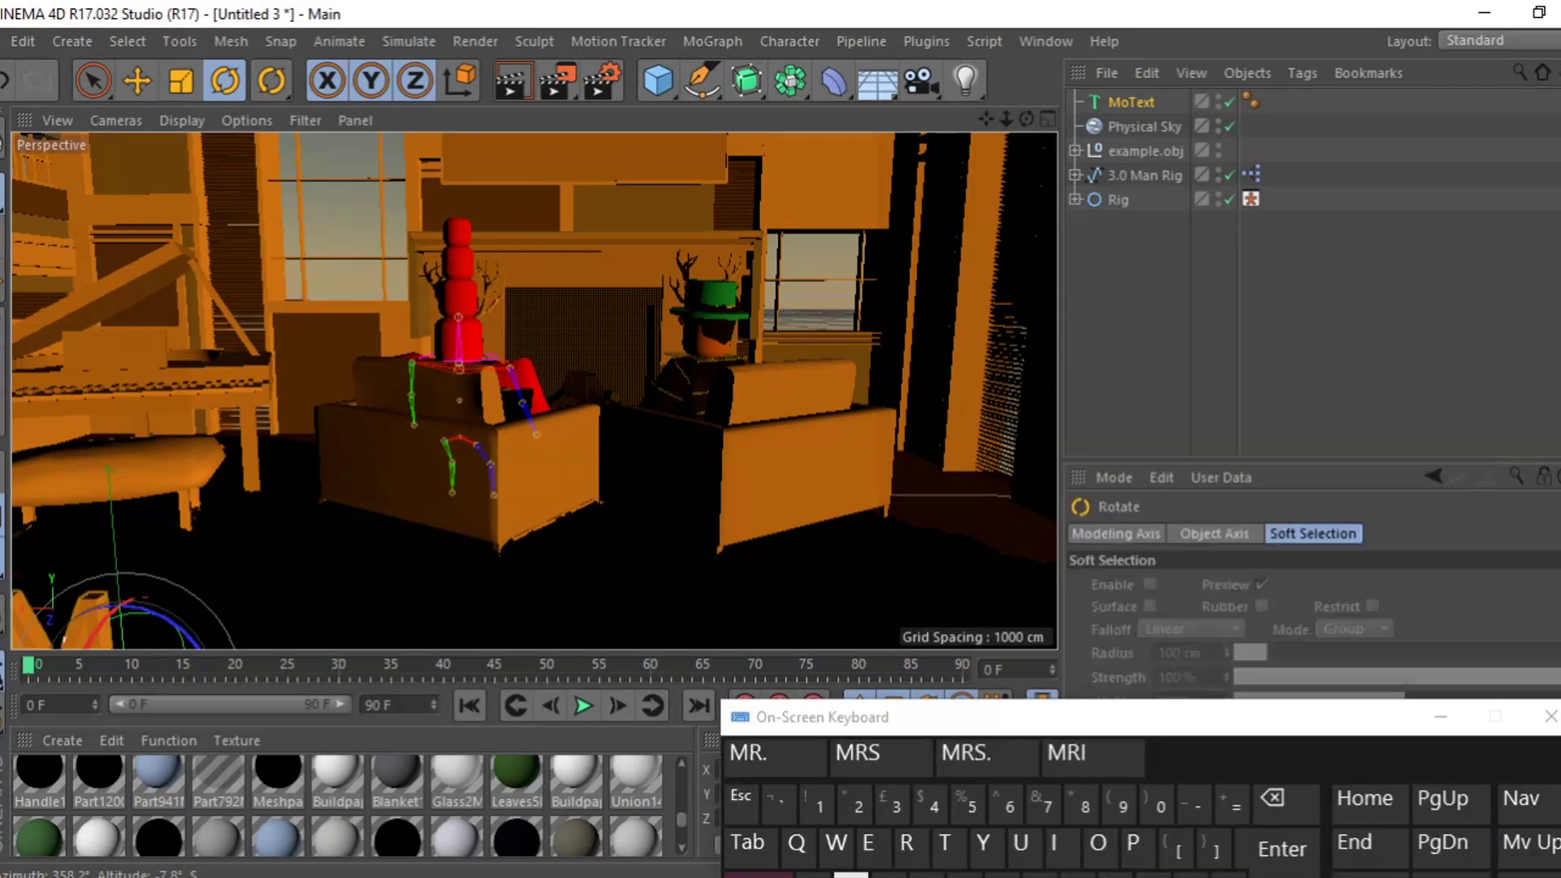
{"action": "left_click", "coordinate": [1144, 102]}
{"action": "left_click", "coordinate": [1211, 651]}
{"action": "left_click", "coordinate": [901, 843]}
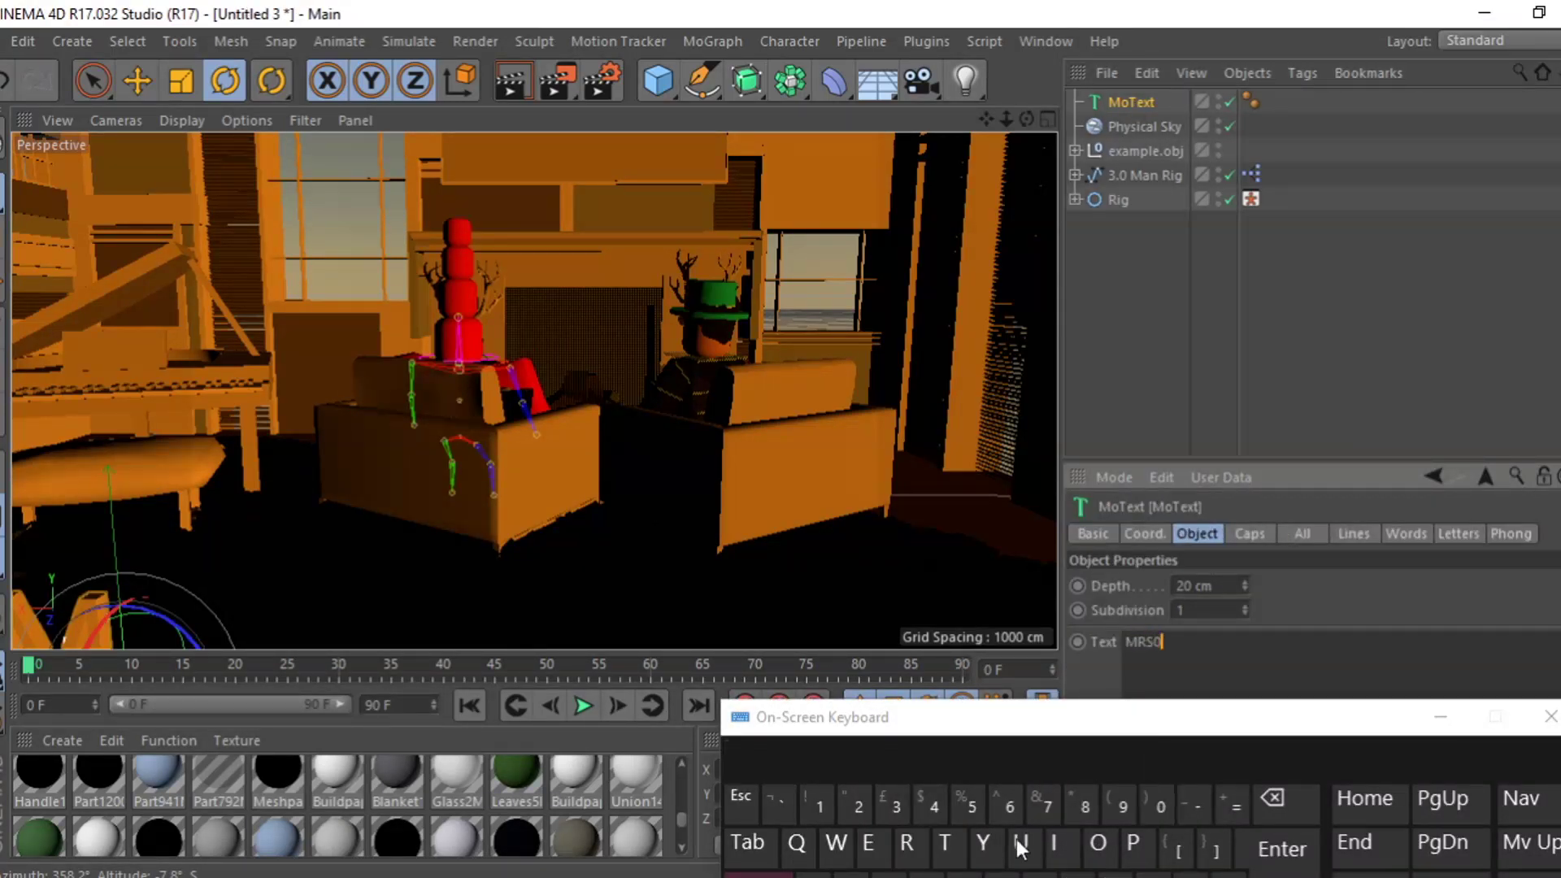
{"action": "type", "text": "SODA"}
{"action": "left_click", "coordinate": [1442, 711]}
Set the MoText's depth to 45 cm and its font to Riffic Free Medium Bold
{"action": "left_click", "coordinate": [1178, 584]}
{"action": "type", "text": "45"}
{"action": "key", "text": "Return"}
{"action": "left_click", "coordinate": [1440, 717]}
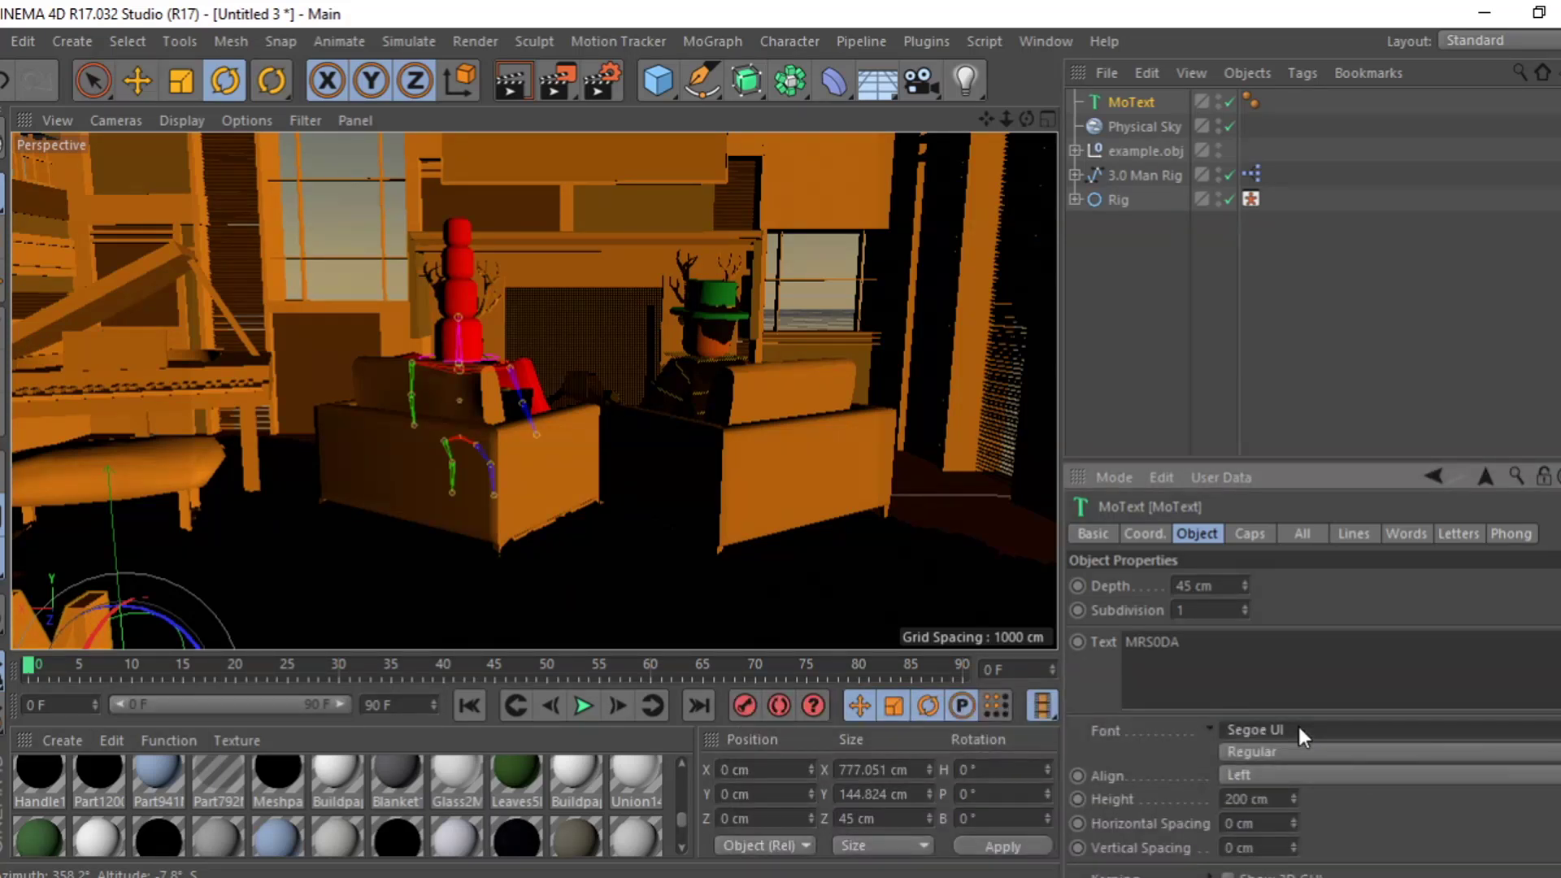
{"action": "left_click", "coordinate": [1297, 724]}
{"action": "left_click", "coordinate": [1309, 540]}
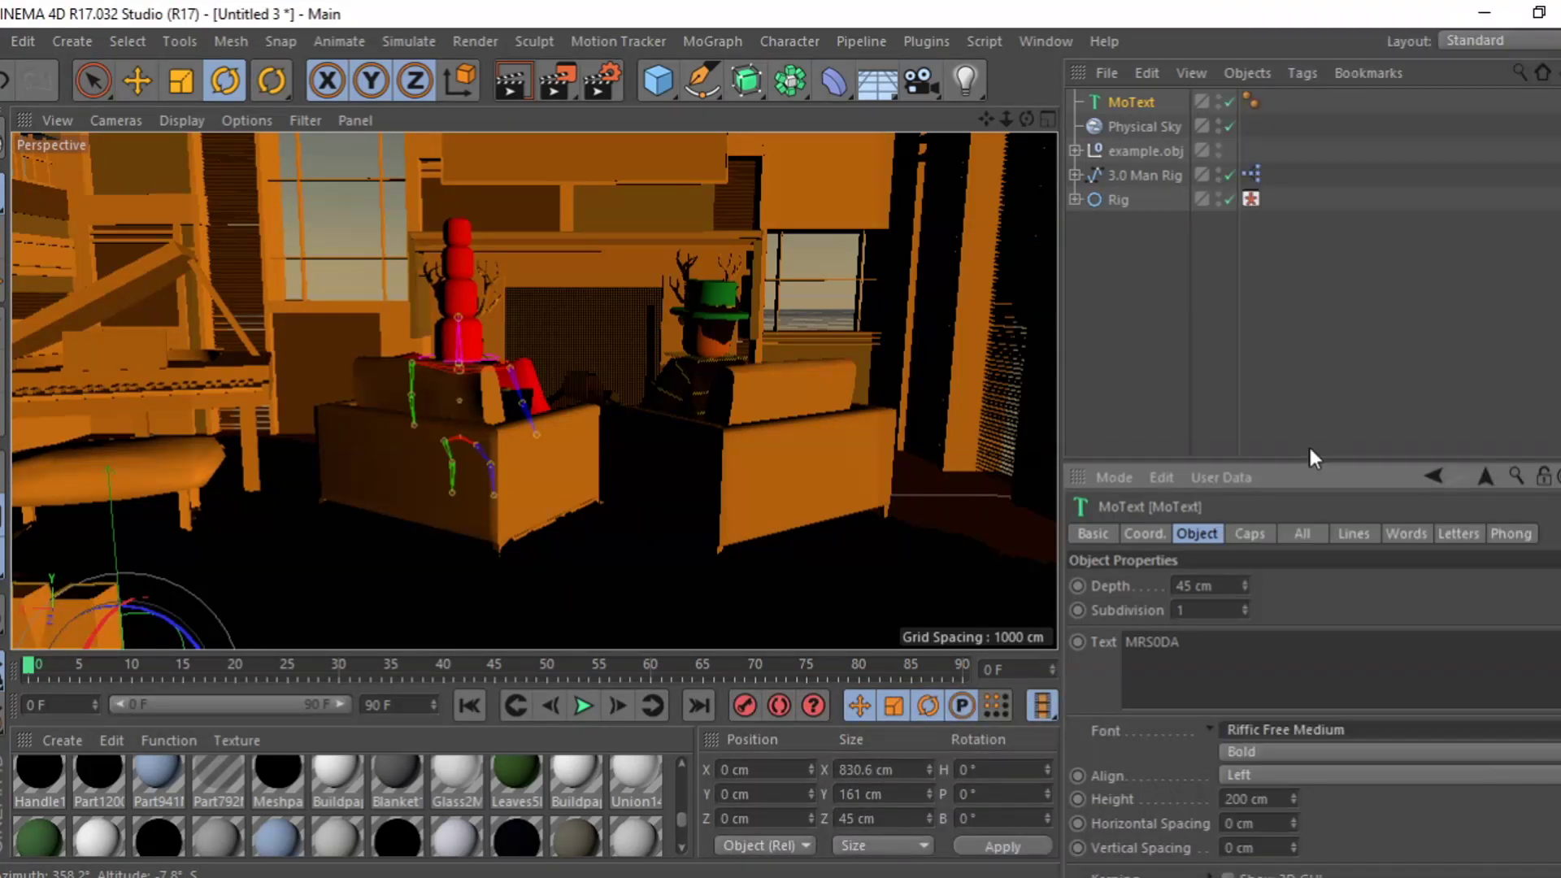
Move MoText to about X -781, Y 446, Z -219 cm by the armchairs and make it editable
{"action": "left_click", "coordinate": [137, 79]}
{"action": "left_click_drag", "start_coordinate": [114, 559], "coordinate": [670, 389]}
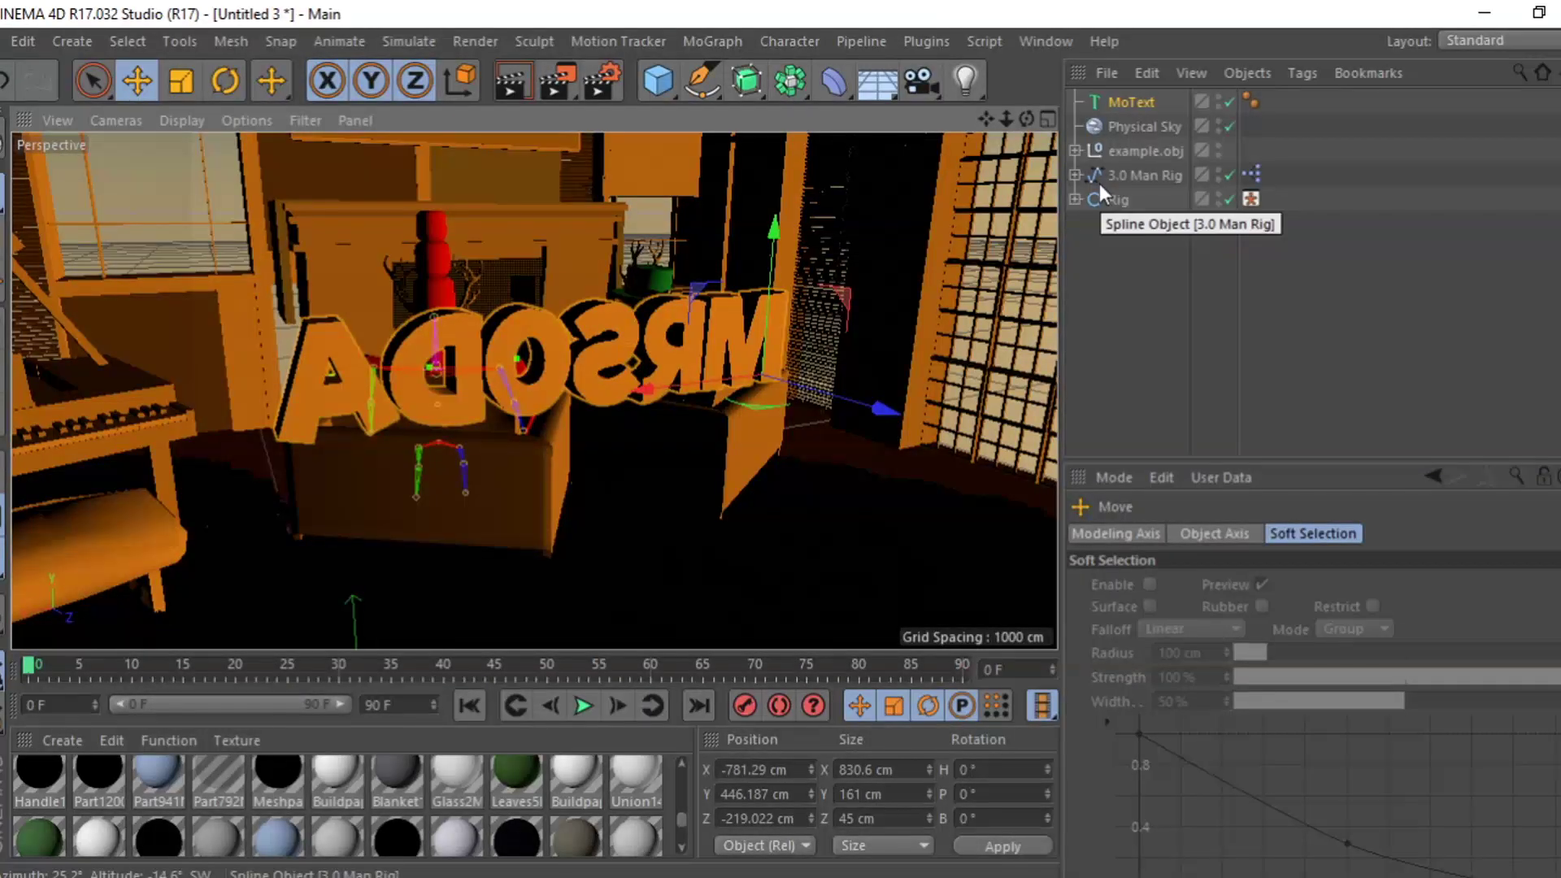
{"action": "mouse_move", "coordinate": [827, 875]}
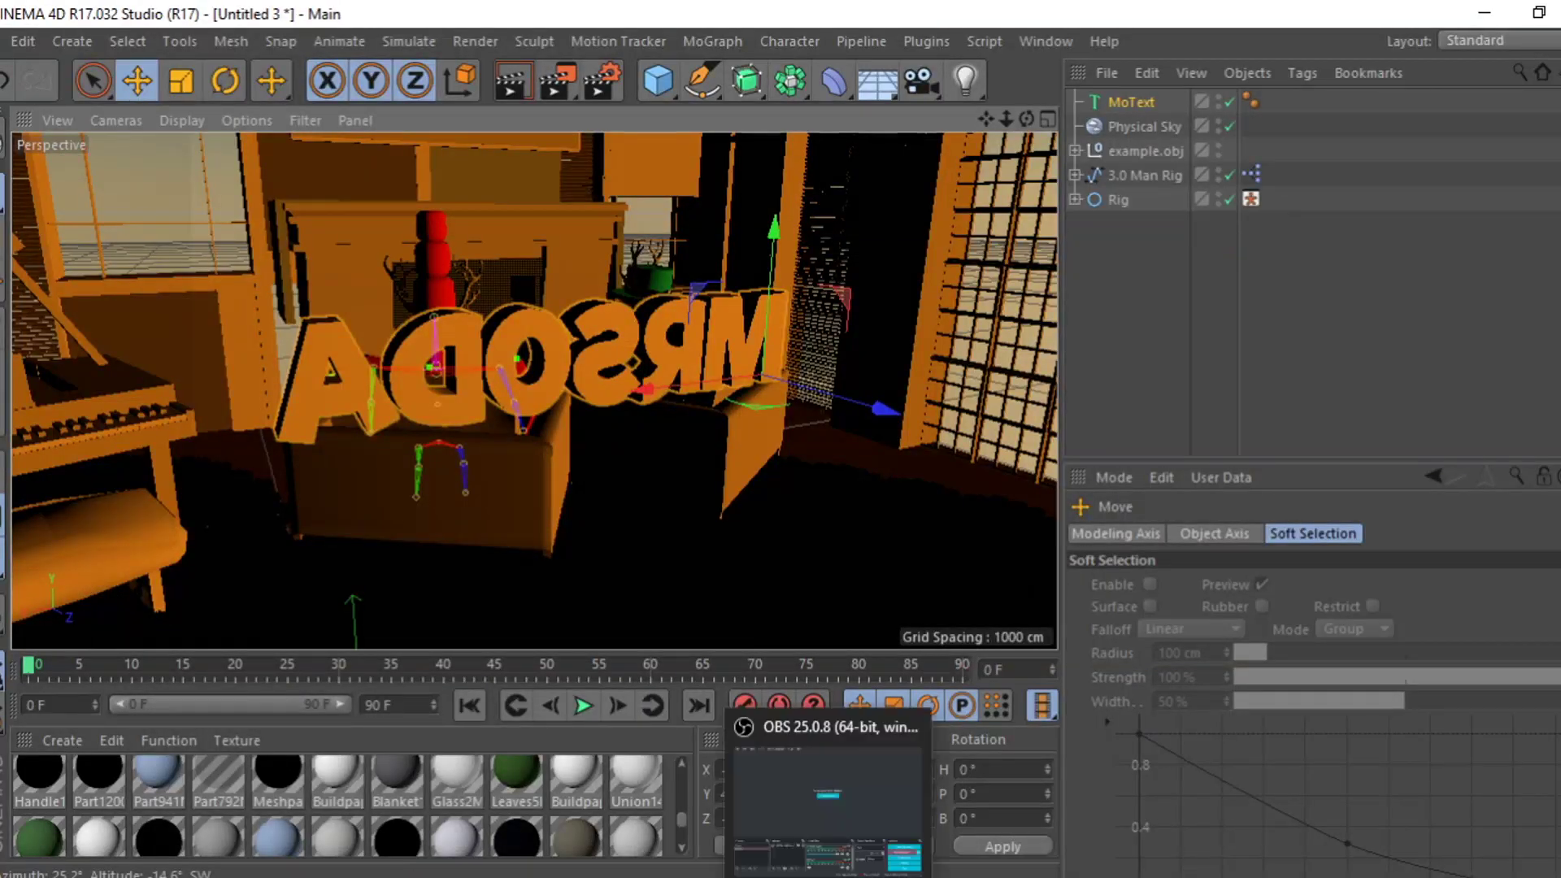
{"action": "left_click", "coordinate": [893, 876]}
{"action": "left_click", "coordinate": [1130, 101]}
{"action": "key", "text": "c"}
{"action": "left_click", "coordinate": [1426, 709]}
Disable the Physical Sky so the room is shown with its plain colors
{"action": "scroll", "coordinate": [533, 392], "scroll_direction": "up", "scroll_amount": 1}
{"action": "scroll", "coordinate": [534, 392], "scroll_direction": "up", "scroll_amount": 2}
{"action": "scroll", "coordinate": [534, 392], "scroll_direction": "down", "scroll_amount": 3}
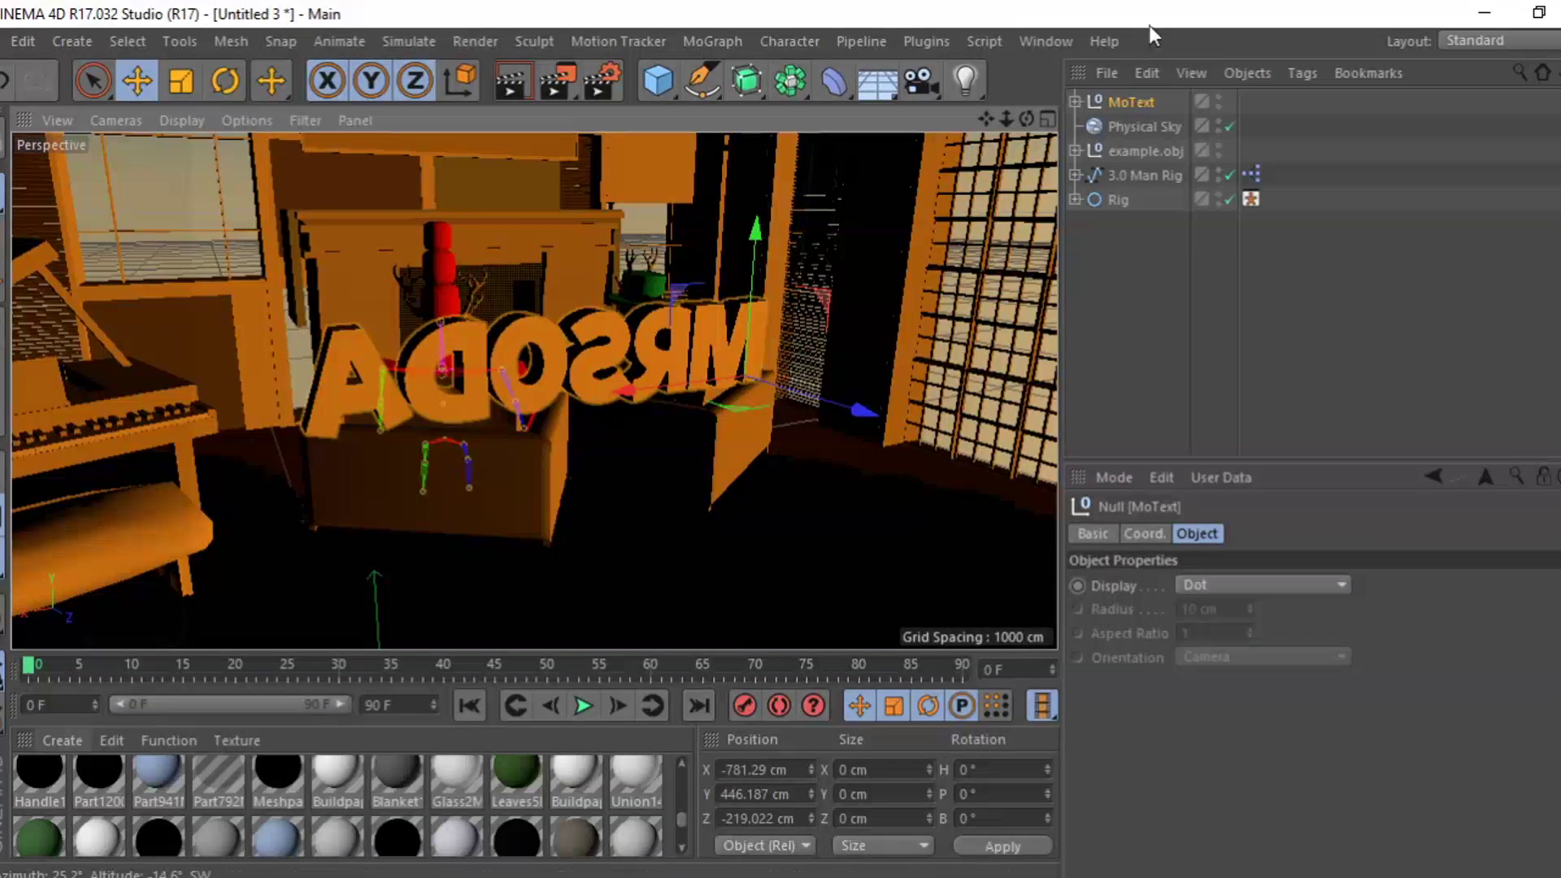
{"action": "left_click", "coordinate": [1139, 126]}
{"action": "left_click", "coordinate": [1230, 126]}
{"action": "left_click_drag", "start_coordinate": [1007, 119], "coordinate": [935, 119]}
Create two new materials for the letters of the 3D text
{"action": "left_click_drag", "start_coordinate": [681, 819], "coordinate": [669, 758]}
{"action": "left_click", "coordinate": [61, 740]}
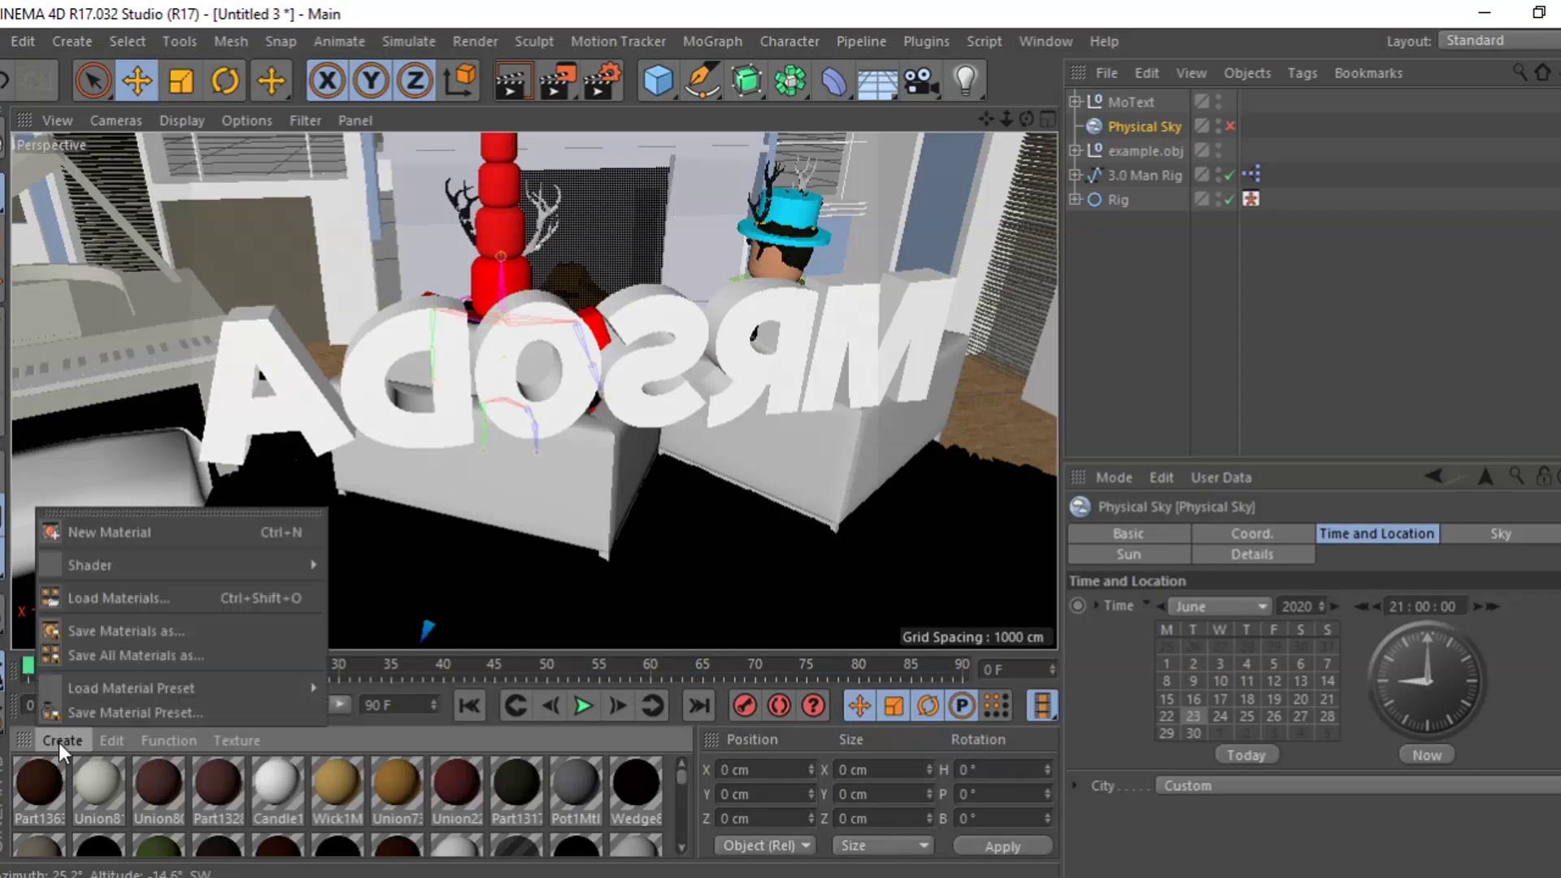
{"action": "left_click", "coordinate": [109, 532]}
{"action": "left_click", "coordinate": [61, 741]}
{"action": "left_click", "coordinate": [109, 532]}
Set Mat's color to the light blue sampled from the seated avatar's hat
{"action": "double_click", "coordinate": [96, 782]}
{"action": "left_click_drag", "start_coordinate": [827, 167], "coordinate": [823, 402]}
{"action": "left_click", "coordinate": [914, 509]}
{"action": "left_click", "coordinate": [792, 212]}
{"action": "left_click", "coordinate": [1008, 399]}
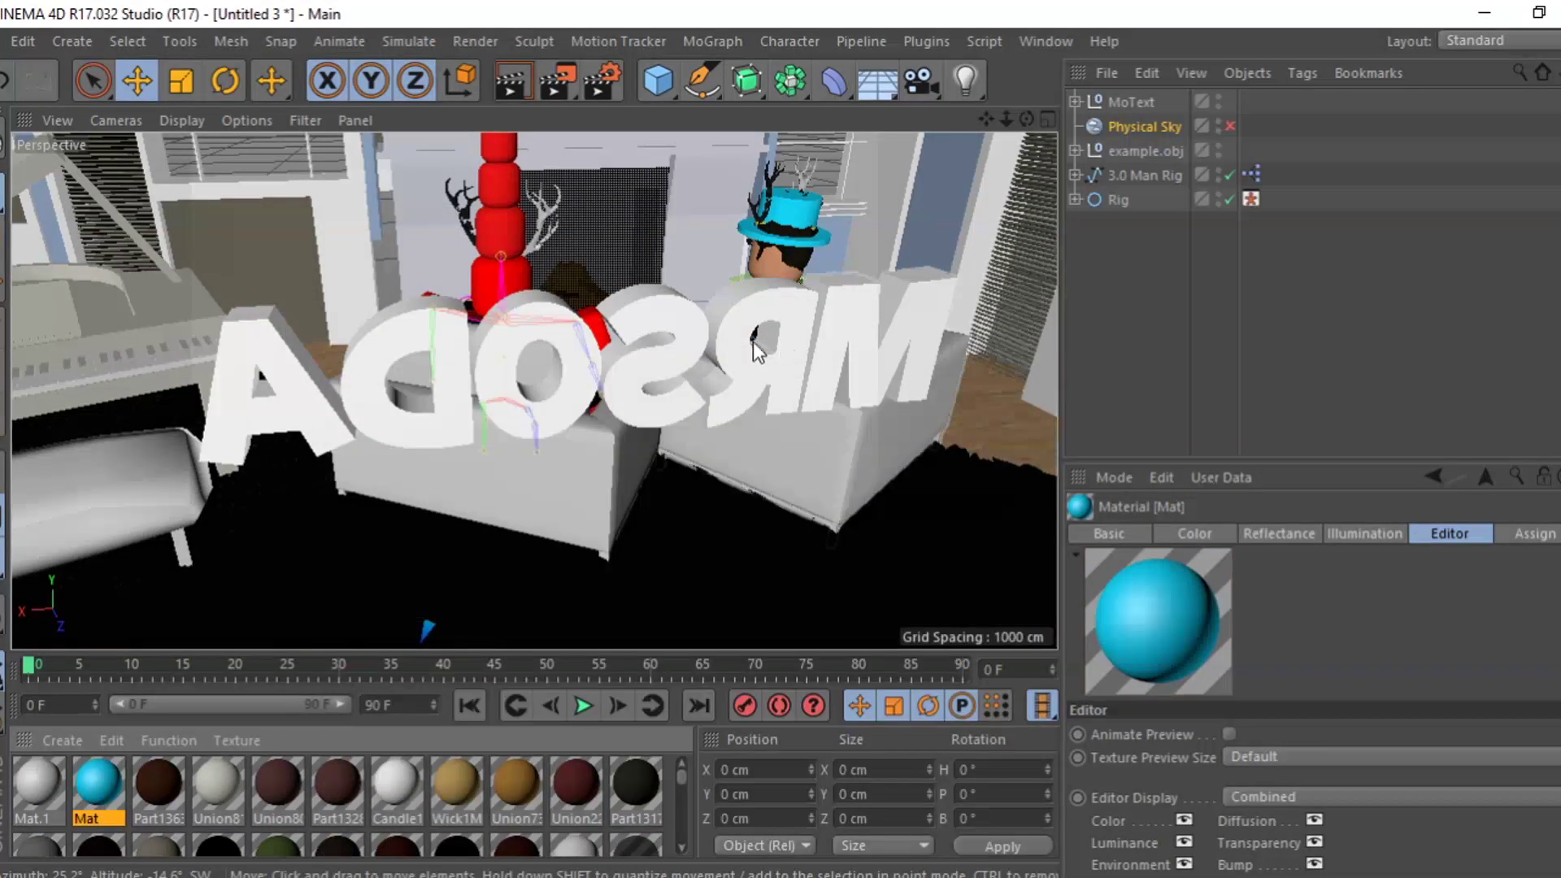
Apply the blue Mat material to the letters M, S and D of the 3D text
{"action": "left_click_drag", "start_coordinate": [1026, 118], "coordinate": [960, 118]}
{"action": "scroll", "coordinate": [935, 173], "scroll_direction": "up", "scroll_amount": 1}
{"action": "left_click_drag", "start_coordinate": [96, 788], "coordinate": [134, 382]}
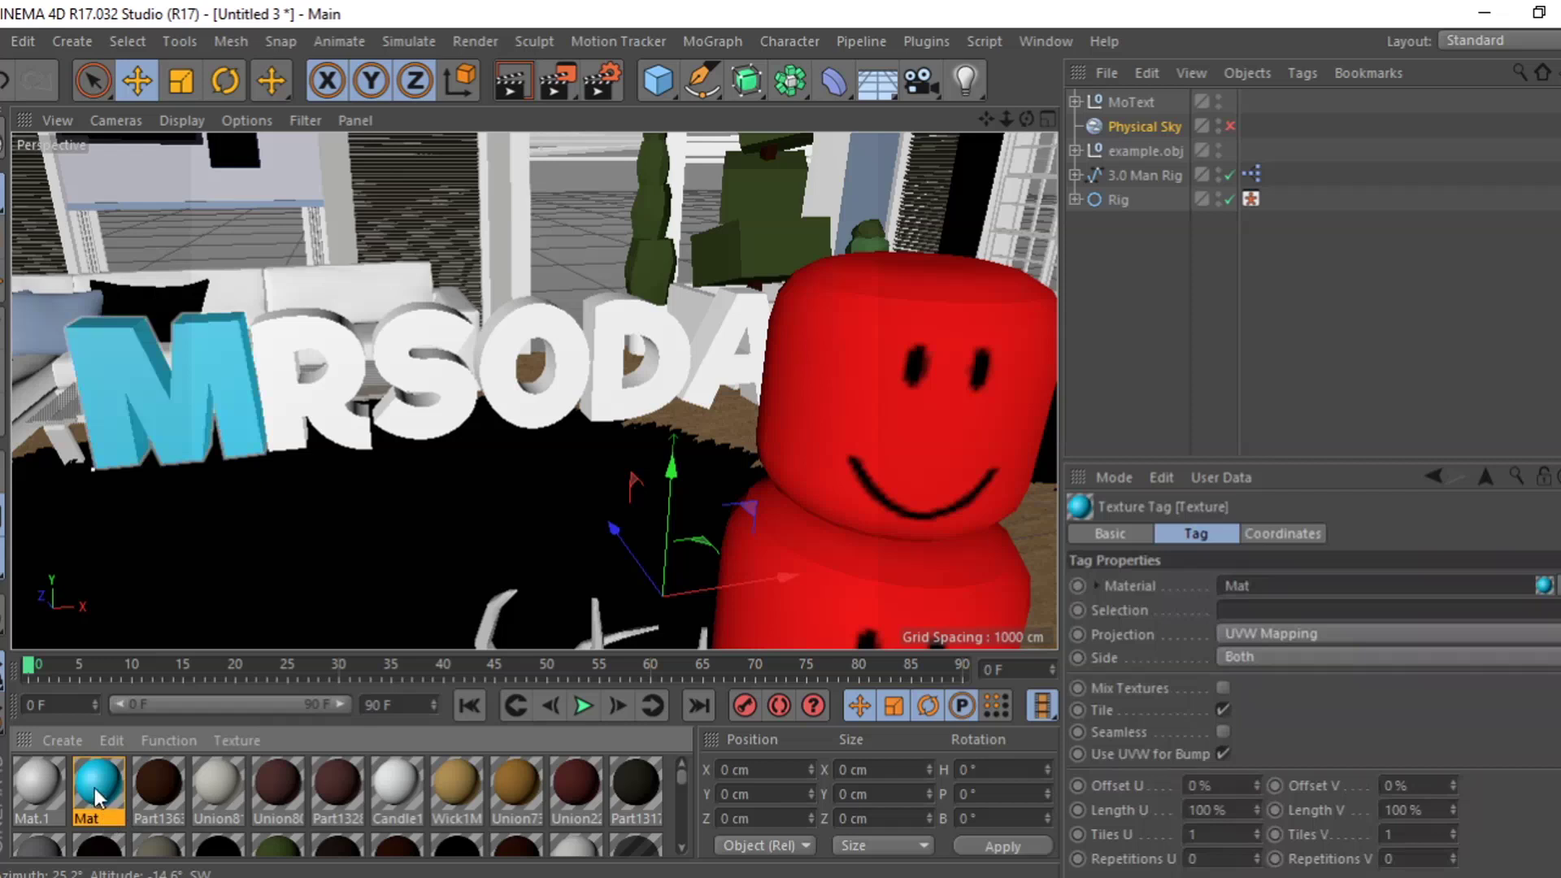
{"action": "left_click_drag", "start_coordinate": [612, 309], "coordinate": [613, 315]}
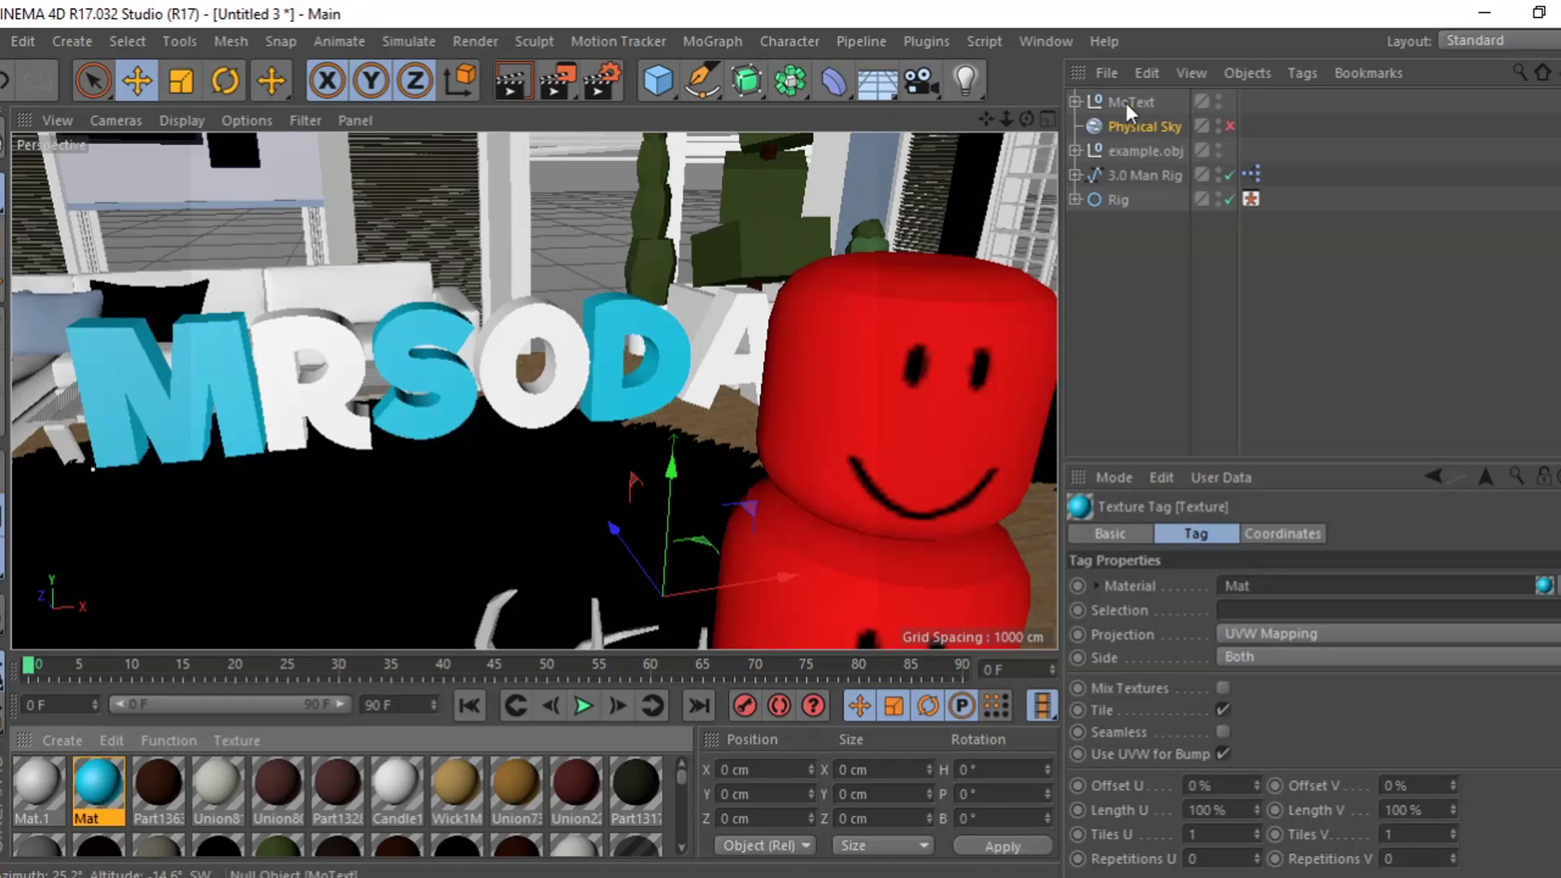
Duplicate the MoText object holding the 3D text
{"action": "left_click", "coordinate": [1127, 103]}
{"action": "left_click", "coordinate": [795, 873]}
{"action": "left_click_drag", "start_coordinate": [1104, 707], "coordinate": [1095, 593]}
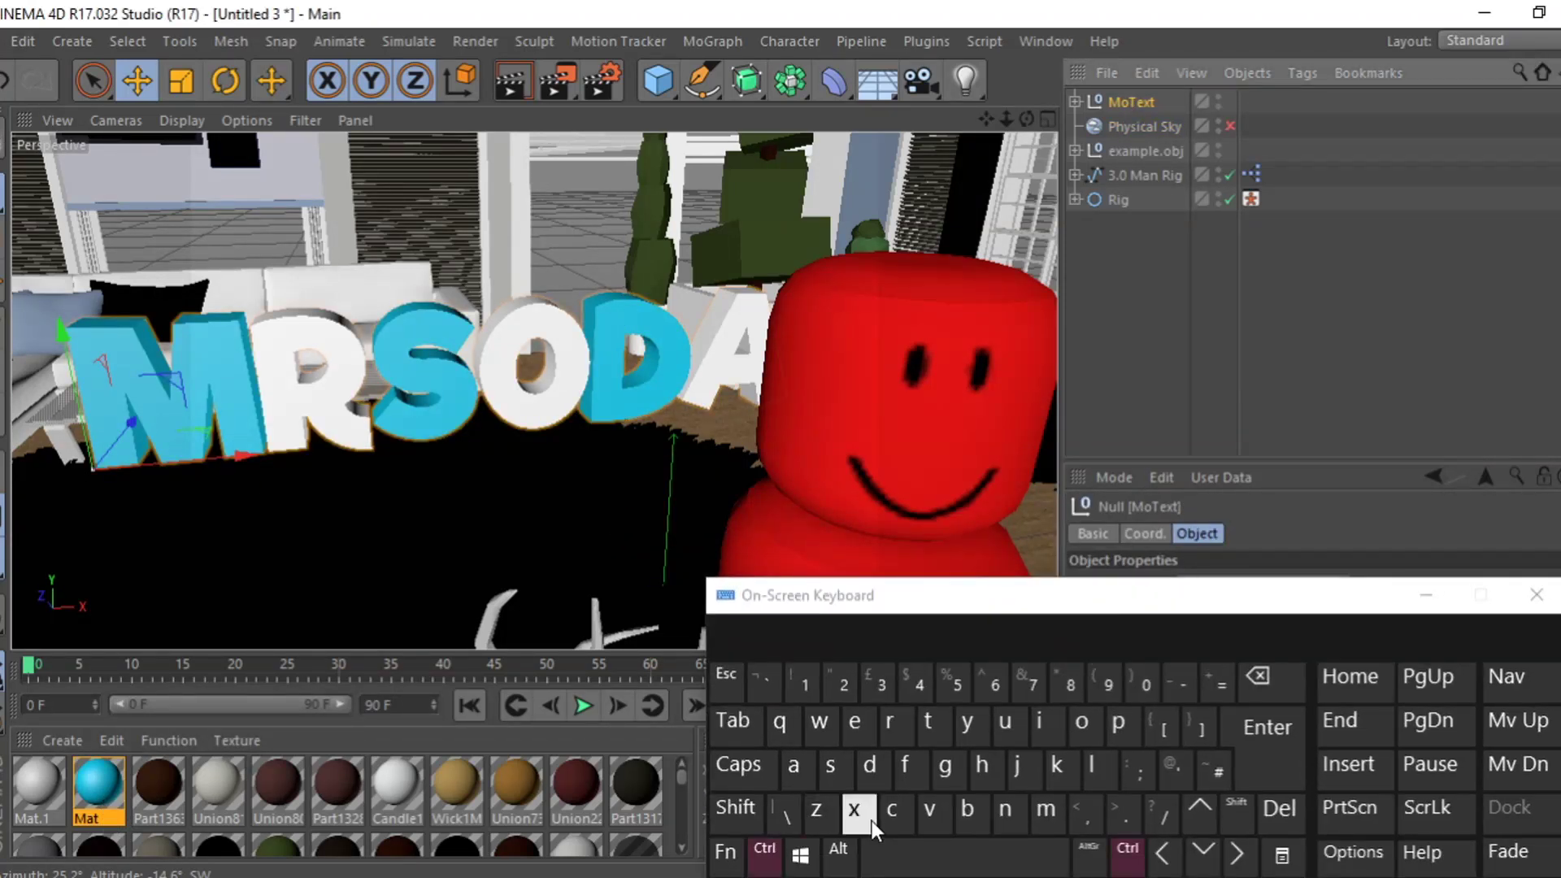
{"action": "left_click", "coordinate": [761, 860]}
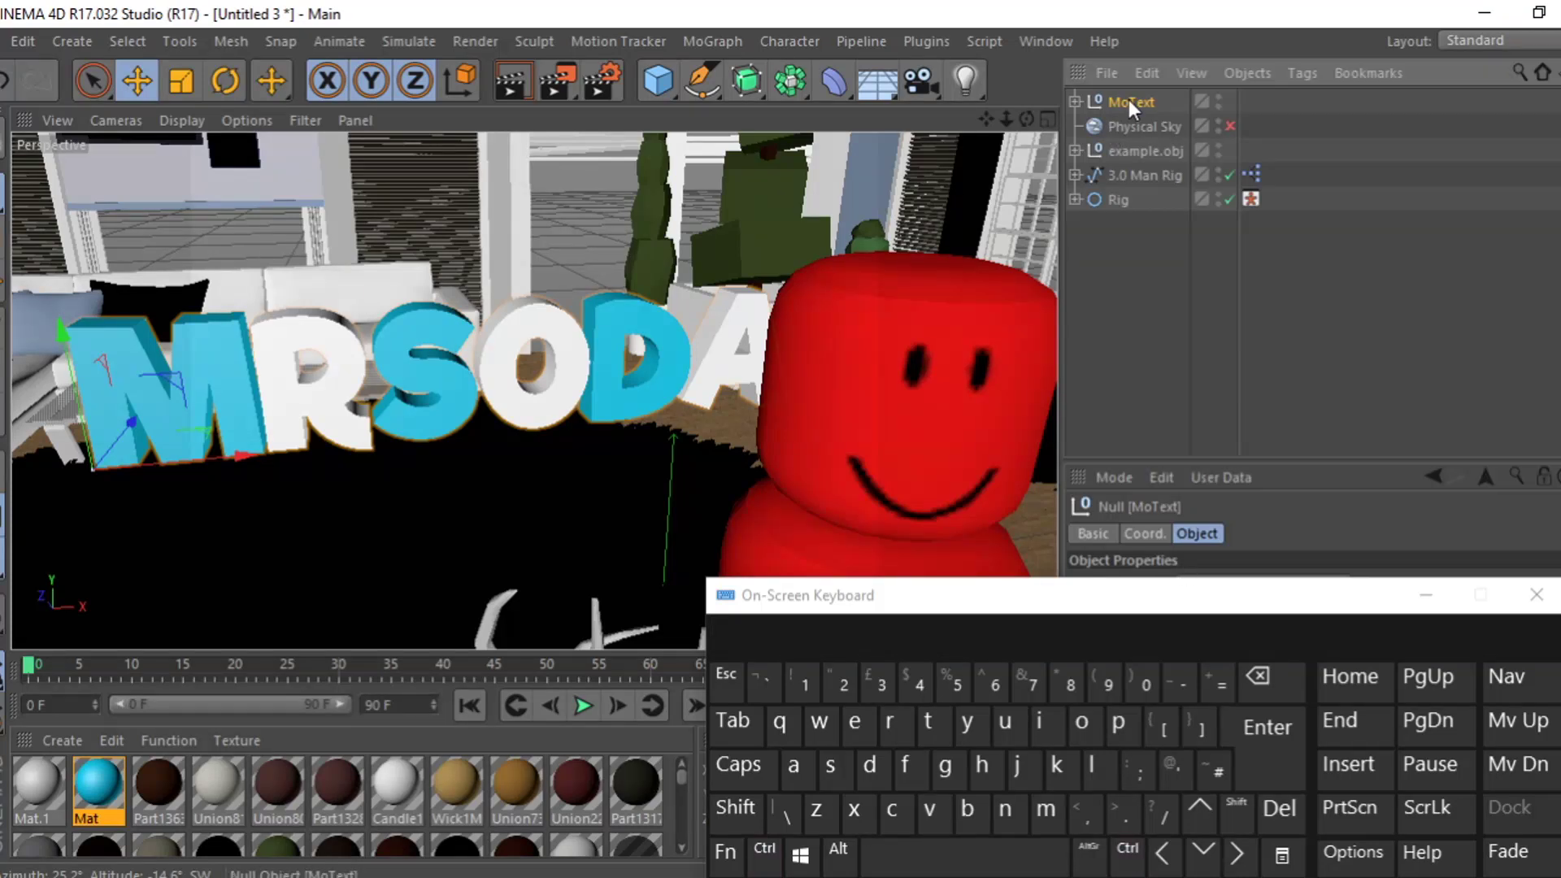
{"action": "key", "text": "ctrl+v"}
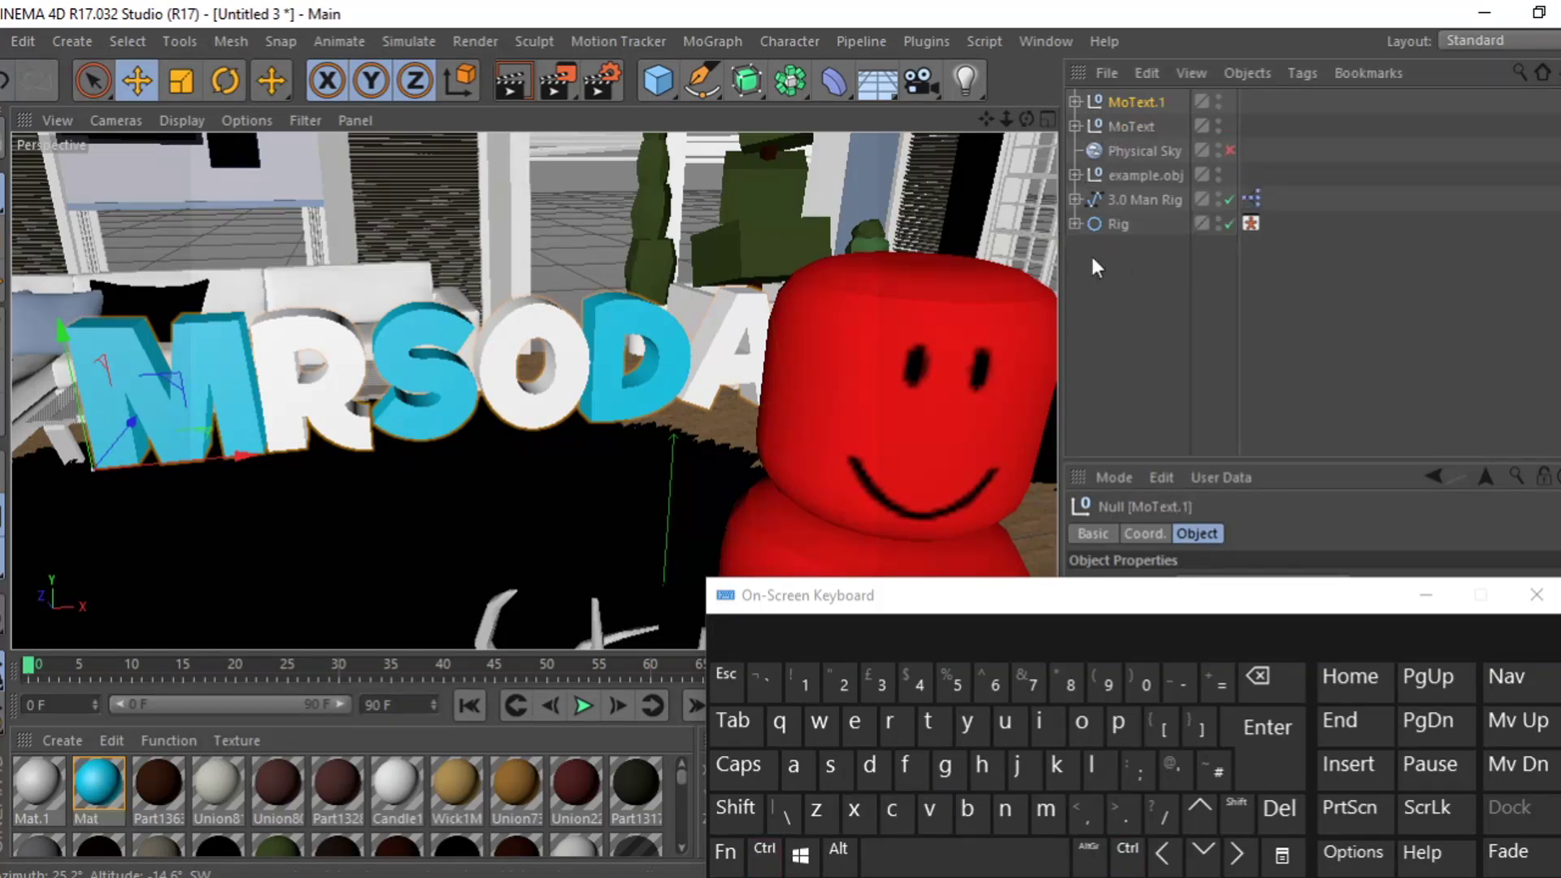
{"action": "left_click", "coordinate": [1419, 595]}
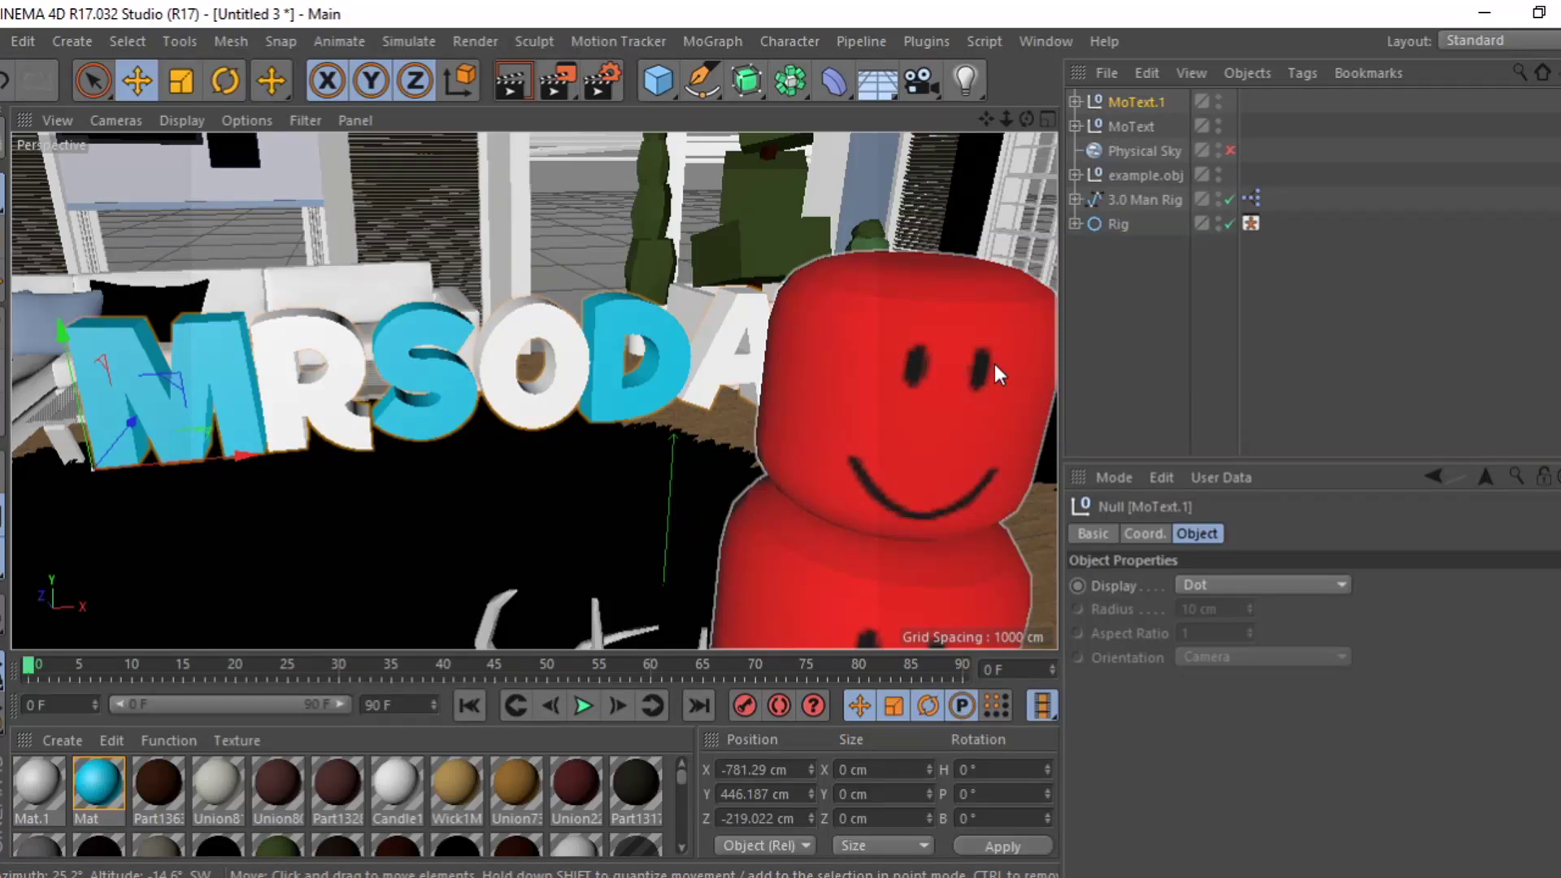
Offset the duplicated text along Z by about 44 cm so it sits behind the original letters
{"action": "left_click_drag", "start_coordinate": [993, 363], "coordinate": [1138, 363], "text": "alt"}
{"action": "right_click_drag", "start_coordinate": [994, 364], "coordinate": [706, 321], "text": "alt"}
{"action": "left_click_drag", "start_coordinate": [706, 320], "coordinate": [528, 366], "text": "alt"}
{"action": "left_click_drag", "start_coordinate": [414, 557], "coordinate": [362, 556]}
{"action": "left_click_drag", "start_coordinate": [1027, 119], "coordinate": [1028, 119]}
Swap the duplicate text's colors by applying white Mat.1 to M, S and D and blue Mat to R, O and A
{"action": "left_click", "coordinate": [28, 778]}
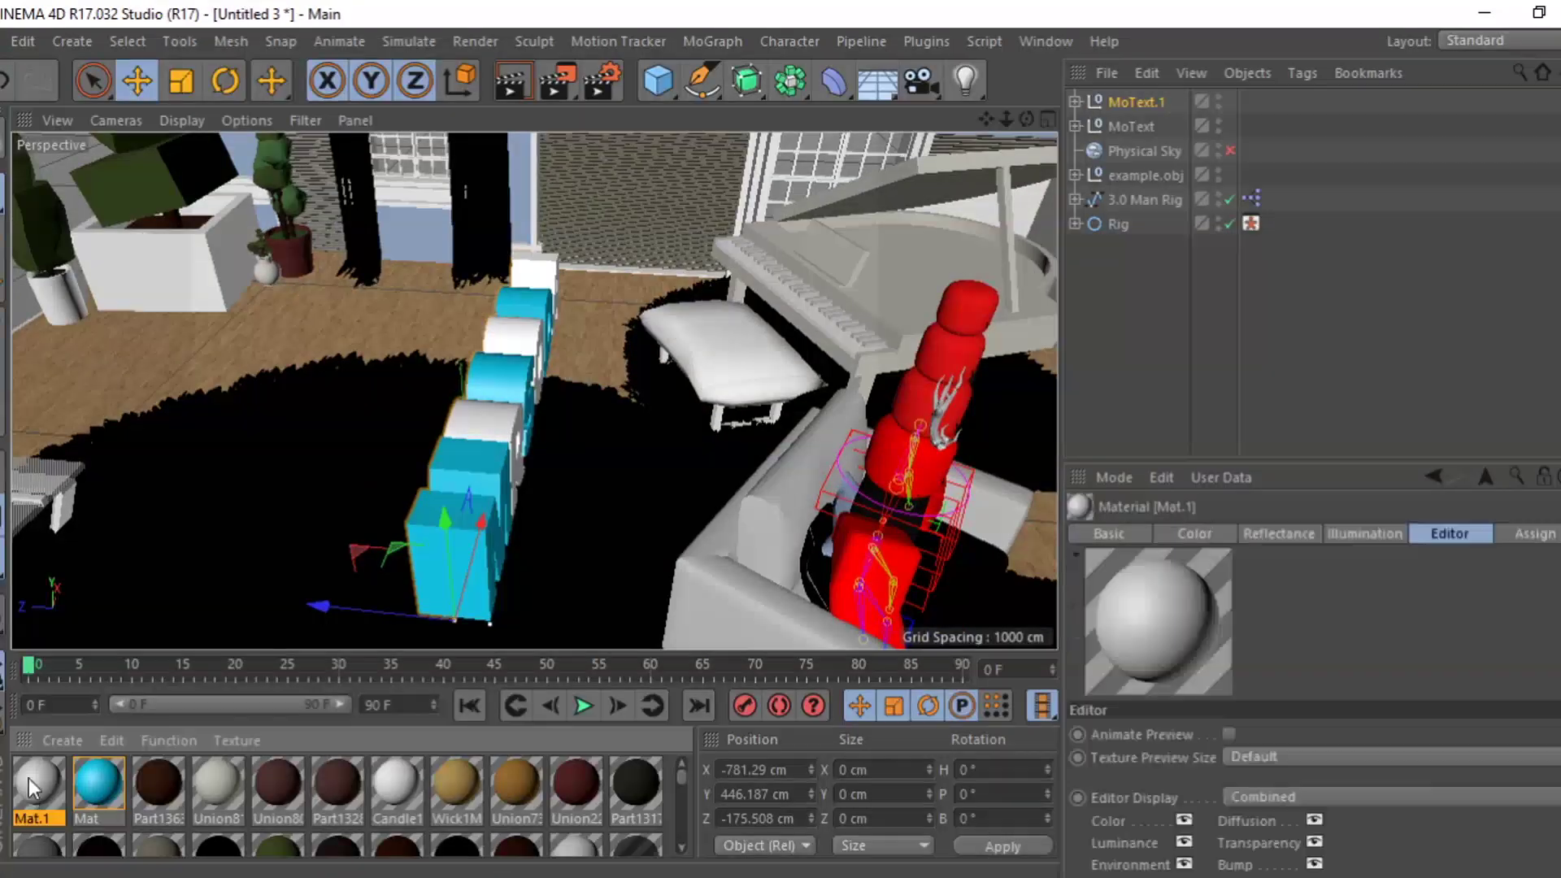
{"action": "left_click_drag", "start_coordinate": [429, 518], "coordinate": [430, 518]}
{"action": "left_click_drag", "start_coordinate": [122, 785], "coordinate": [457, 421]}
{"action": "left_click_drag", "start_coordinate": [1005, 118], "coordinate": [1089, 118]}
{"action": "left_click_drag", "start_coordinate": [26, 780], "coordinate": [378, 354]}
{"action": "left_click_drag", "start_coordinate": [98, 782], "coordinate": [452, 248]}
{"action": "mouse_move", "coordinate": [1026, 119]}
{"action": "left_mouse_down"}
{"action": "mouse_move", "coordinate": [1026, 162]}
{"action": "mouse_move", "coordinate": [1026, 122]}
{"action": "mouse_move", "coordinate": [1045, 122]}
{"action": "left_mouse_up"}
{"action": "left_click_drag", "start_coordinate": [97, 782], "coordinate": [581, 248]}
{"action": "left_click_drag", "start_coordinate": [1026, 119], "coordinate": [813, 93]}
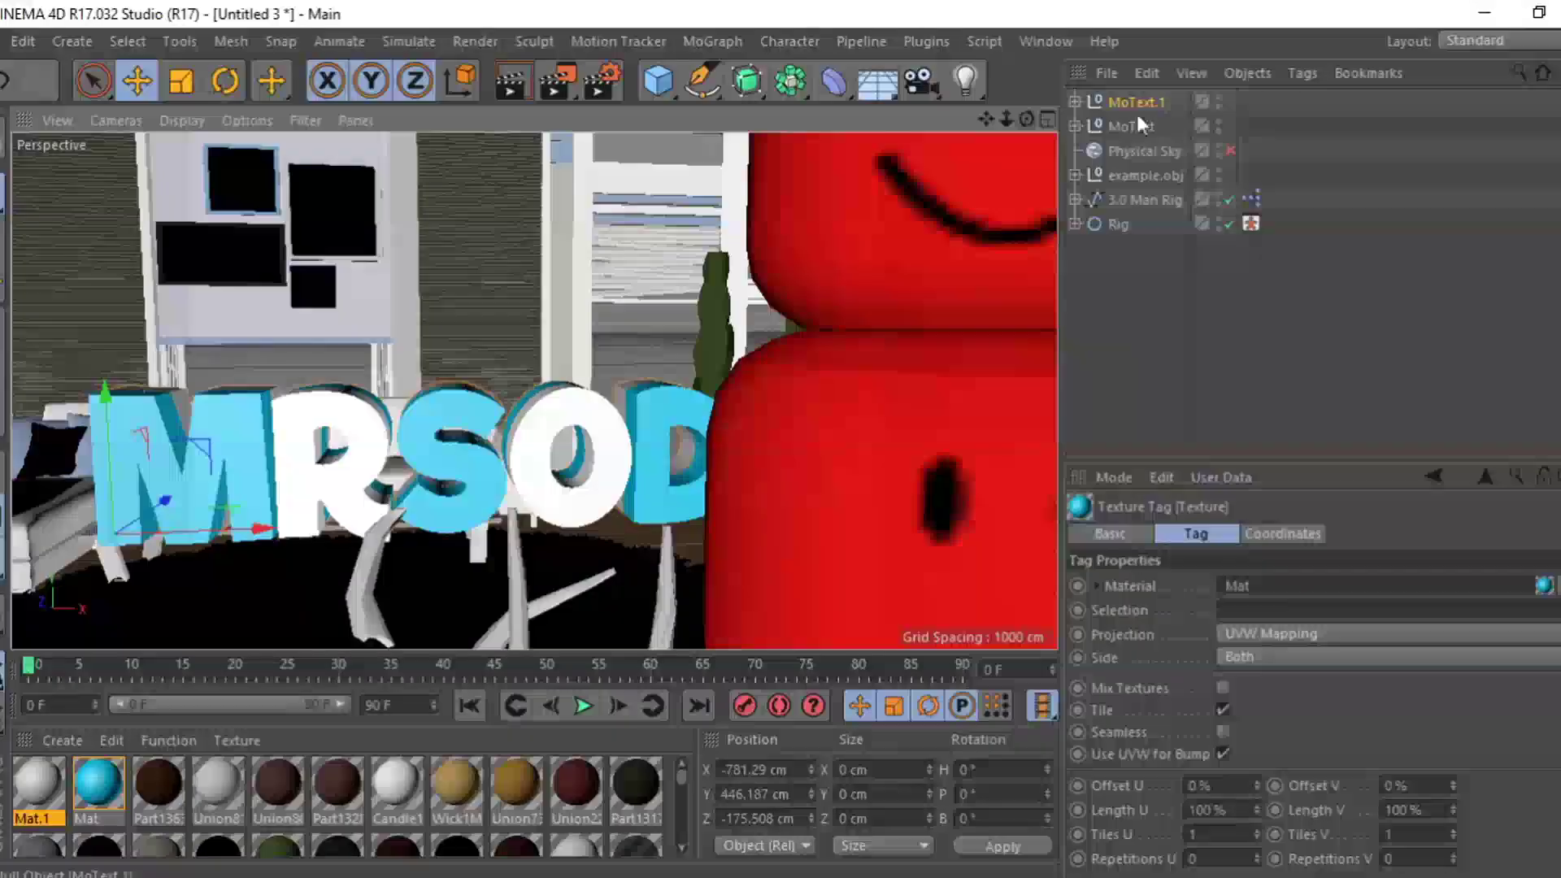
Move MoText and MoText.1 together in front of the seated avatars and rotate them to a heading of about 188.5°
{"action": "left_click", "coordinate": [1129, 107]}
{"action": "left_click", "coordinate": [1127, 129], "text": "ctrl"}
{"action": "left_click_drag", "start_coordinate": [1027, 119], "coordinate": [753, 437]}
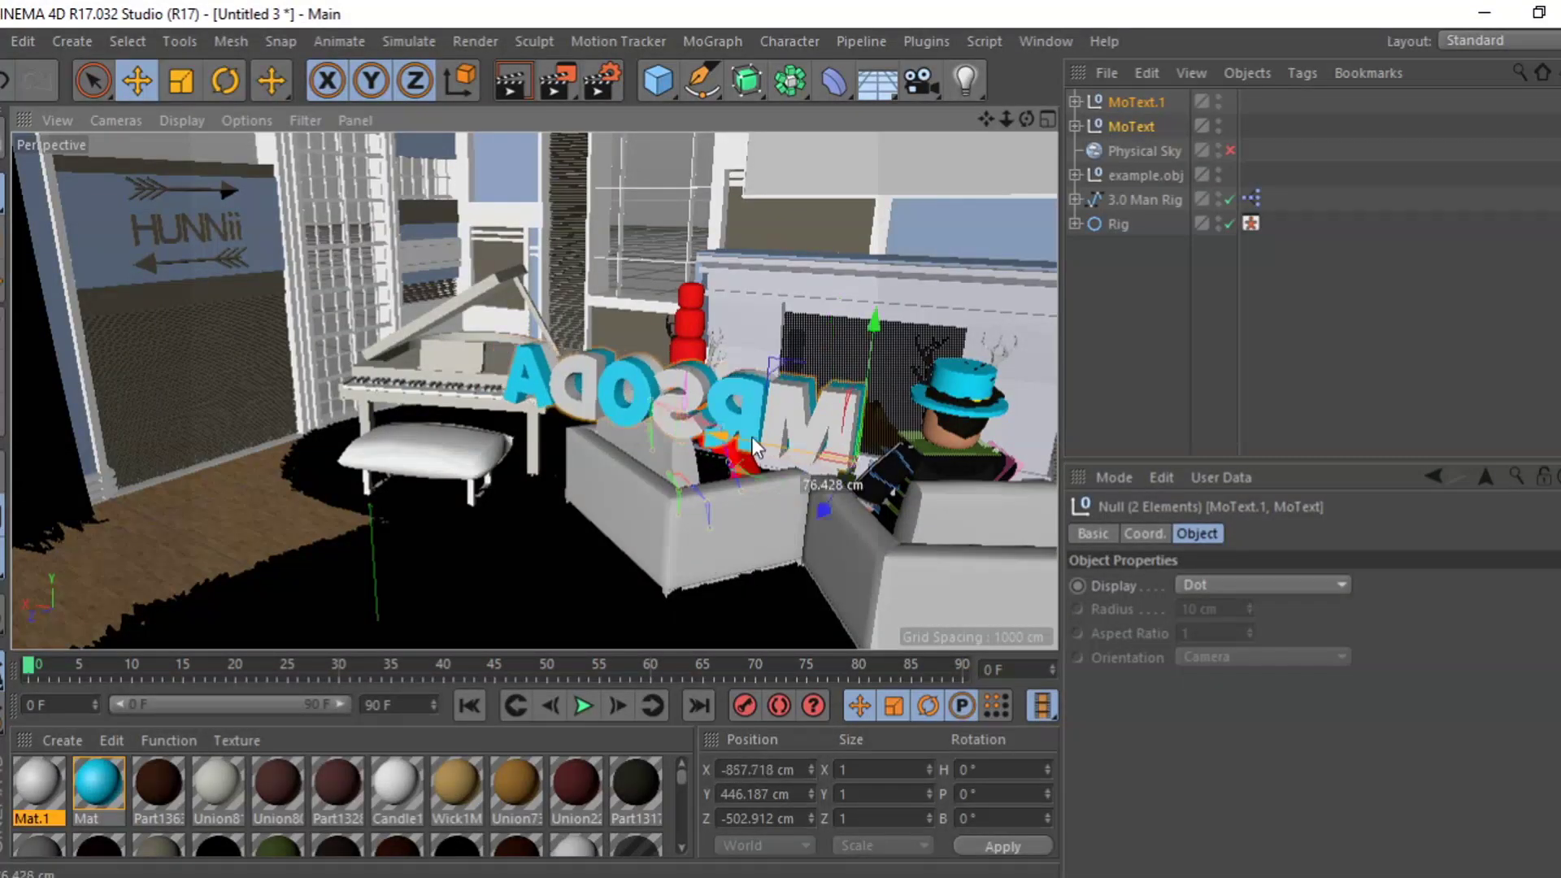
{"action": "key", "text": "r"}
{"action": "left_click_drag", "start_coordinate": [817, 491], "coordinate": [593, 348]}
{"action": "key", "text": "e"}
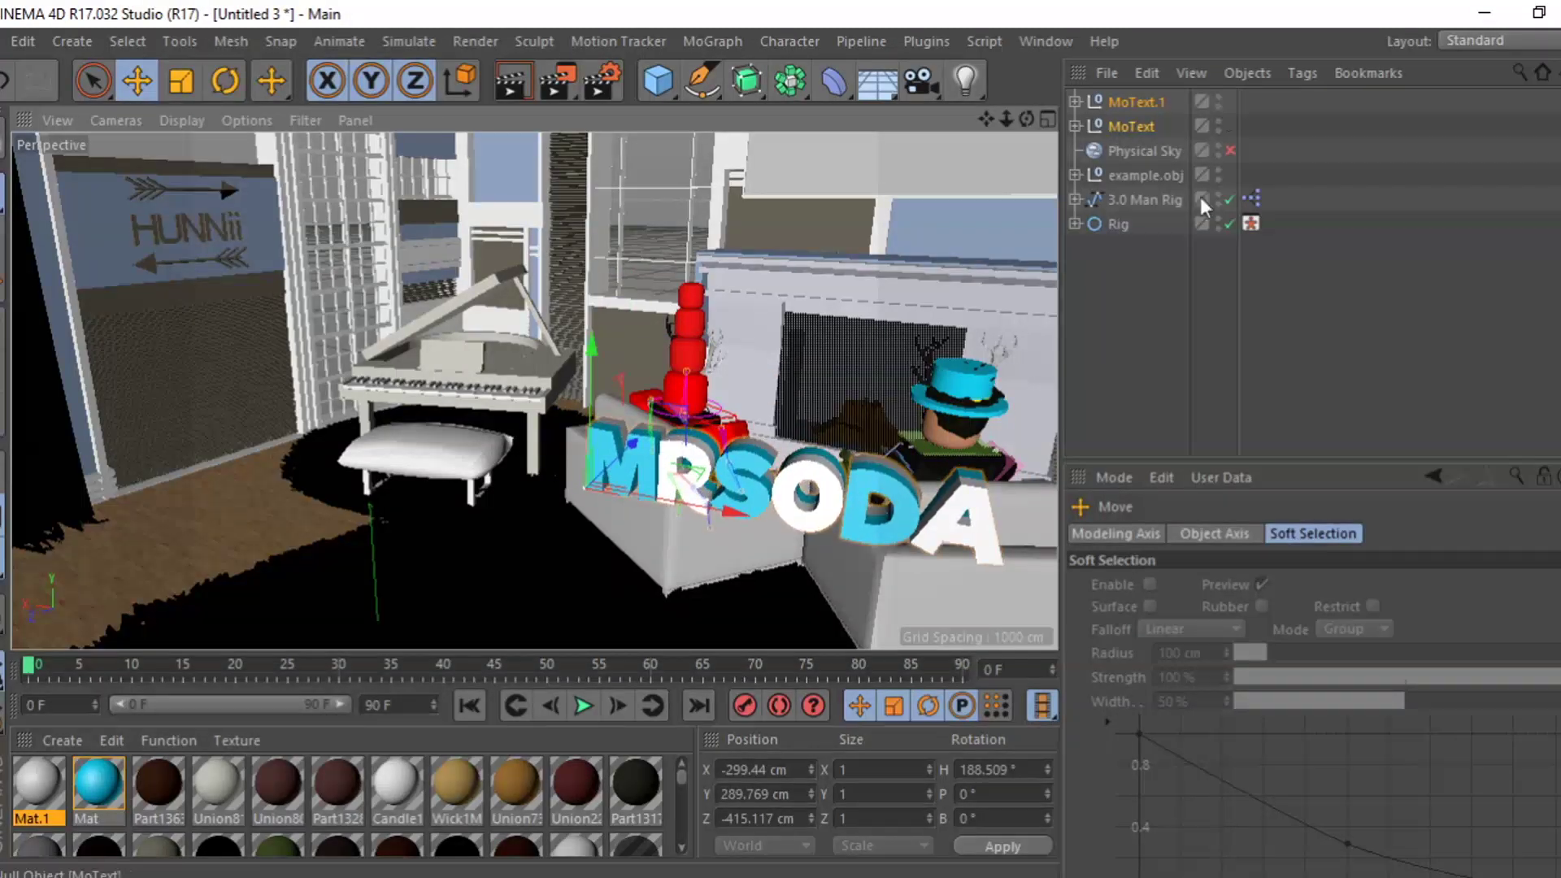
{"action": "left_click", "coordinate": [1132, 305]}
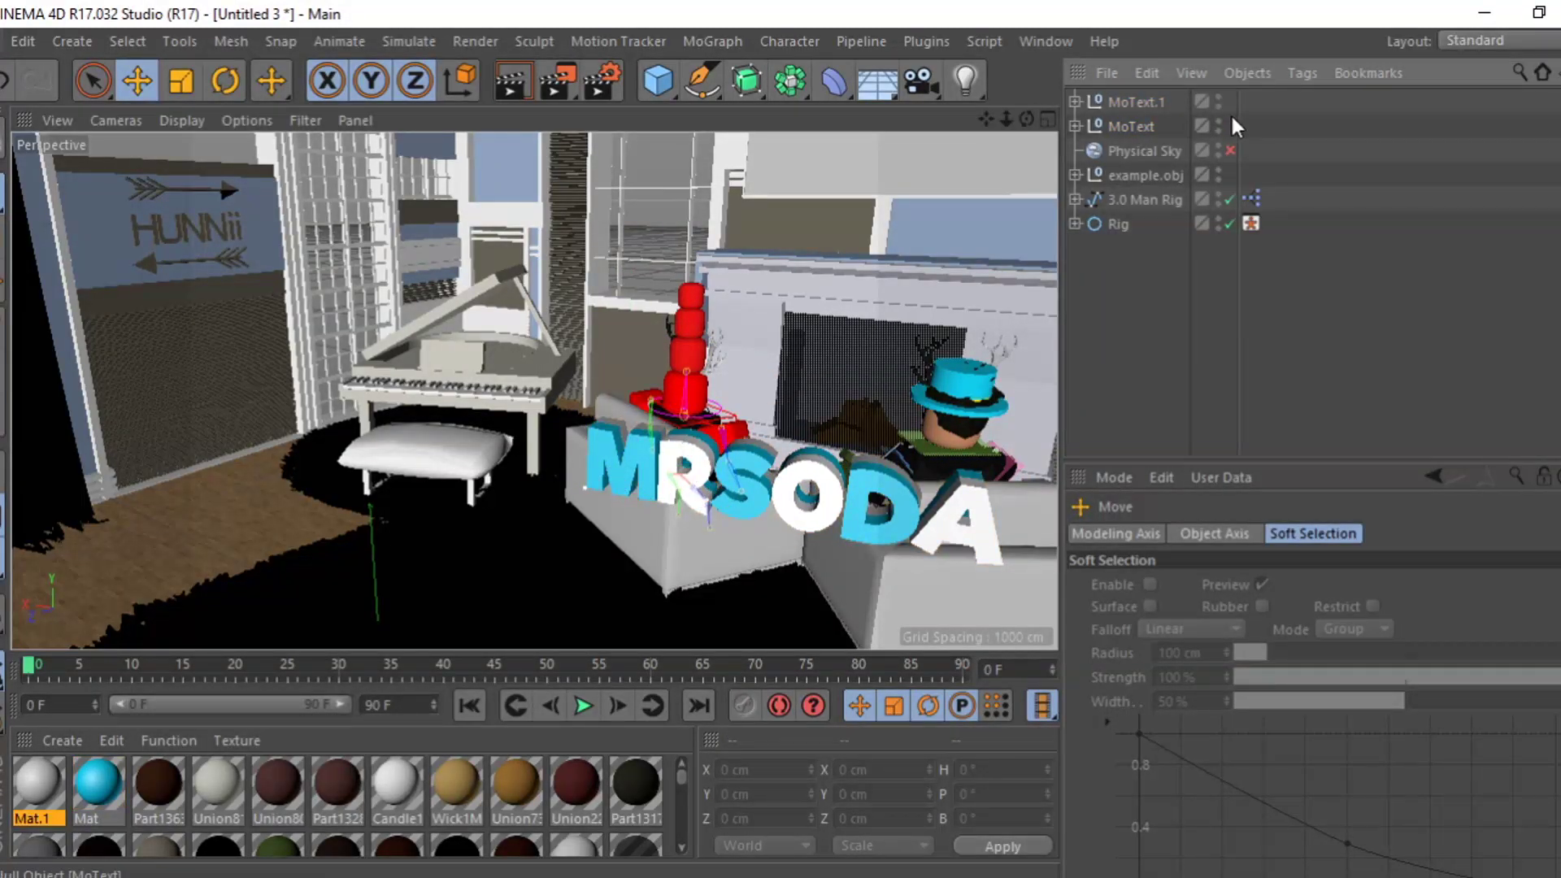
Enable the Physical Sky and merge the Fedoras Lightroom V4.5 file into the scene
{"action": "left_click", "coordinate": [1230, 151]}
{"action": "left_click", "coordinate": [3, 40]}
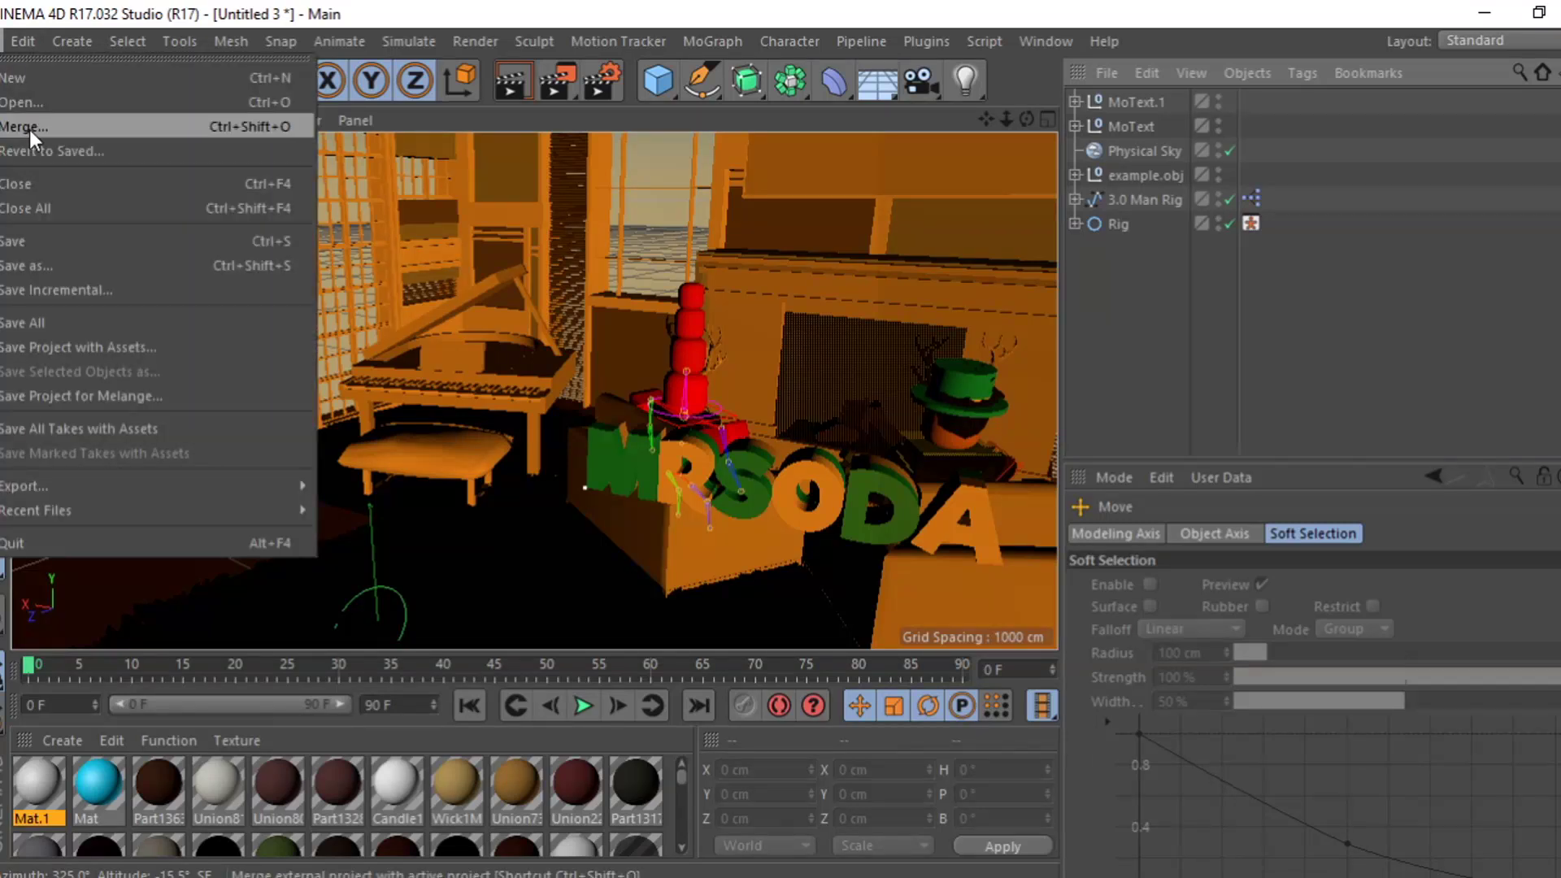
{"action": "left_click", "coordinate": [33, 127]}
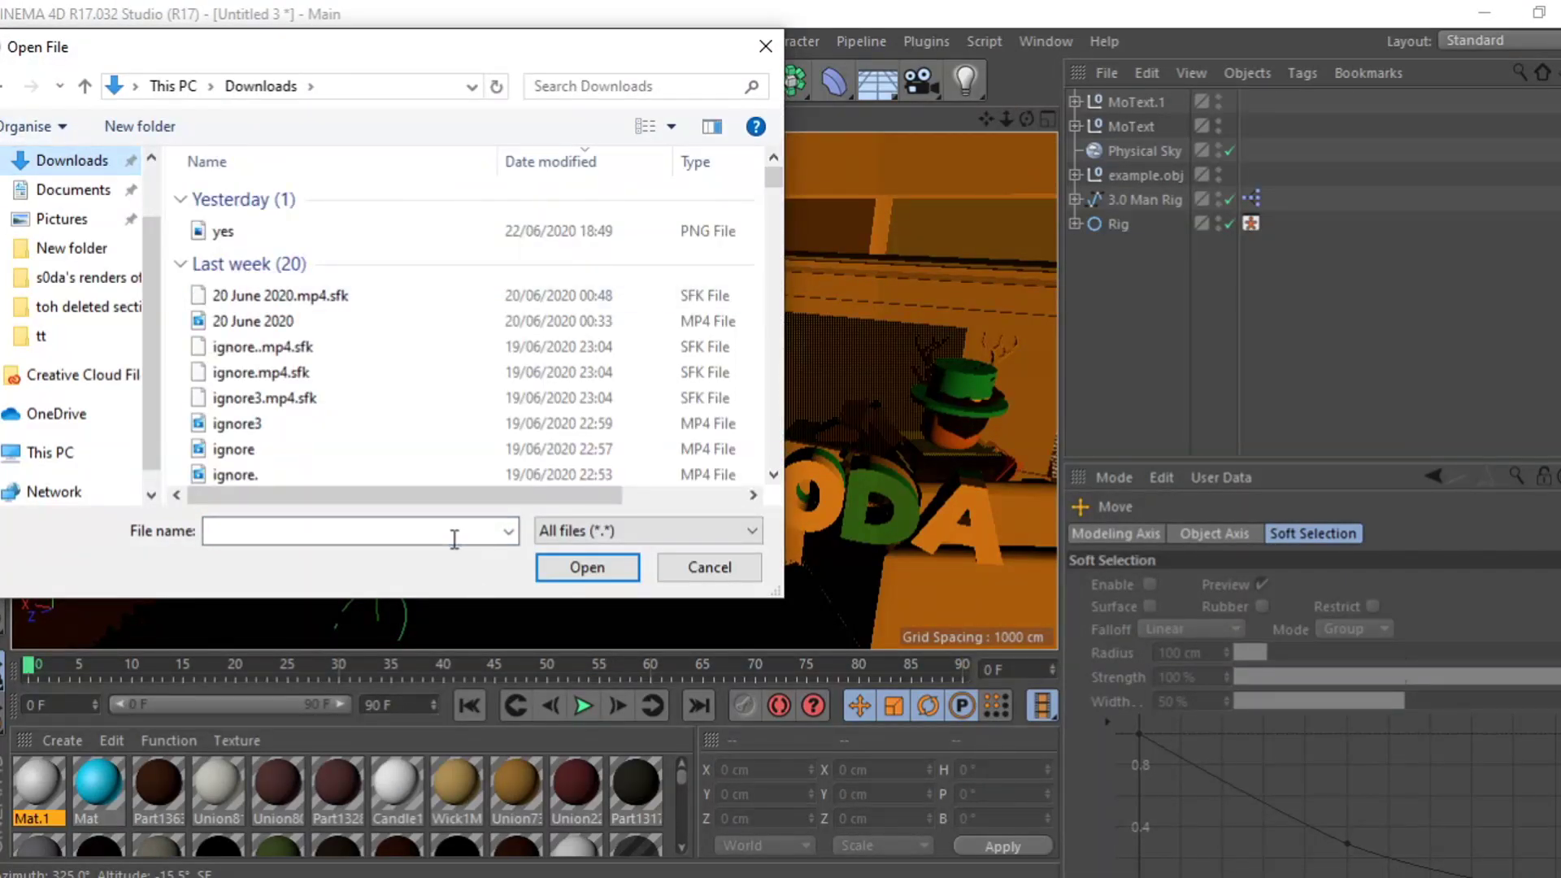
{"action": "left_click", "coordinate": [455, 538]}
{"action": "left_click", "coordinate": [838, 864]}
{"action": "left_click", "coordinate": [455, 533]}
{"action": "left_click", "coordinate": [1056, 766]}
{"action": "left_click", "coordinate": [1268, 682]}
{"action": "left_click", "coordinate": [1107, 772]}
{"action": "left_click", "coordinate": [453, 556]}
{"action": "left_click", "coordinate": [632, 567]}
{"action": "left_click", "coordinate": [1426, 594]}
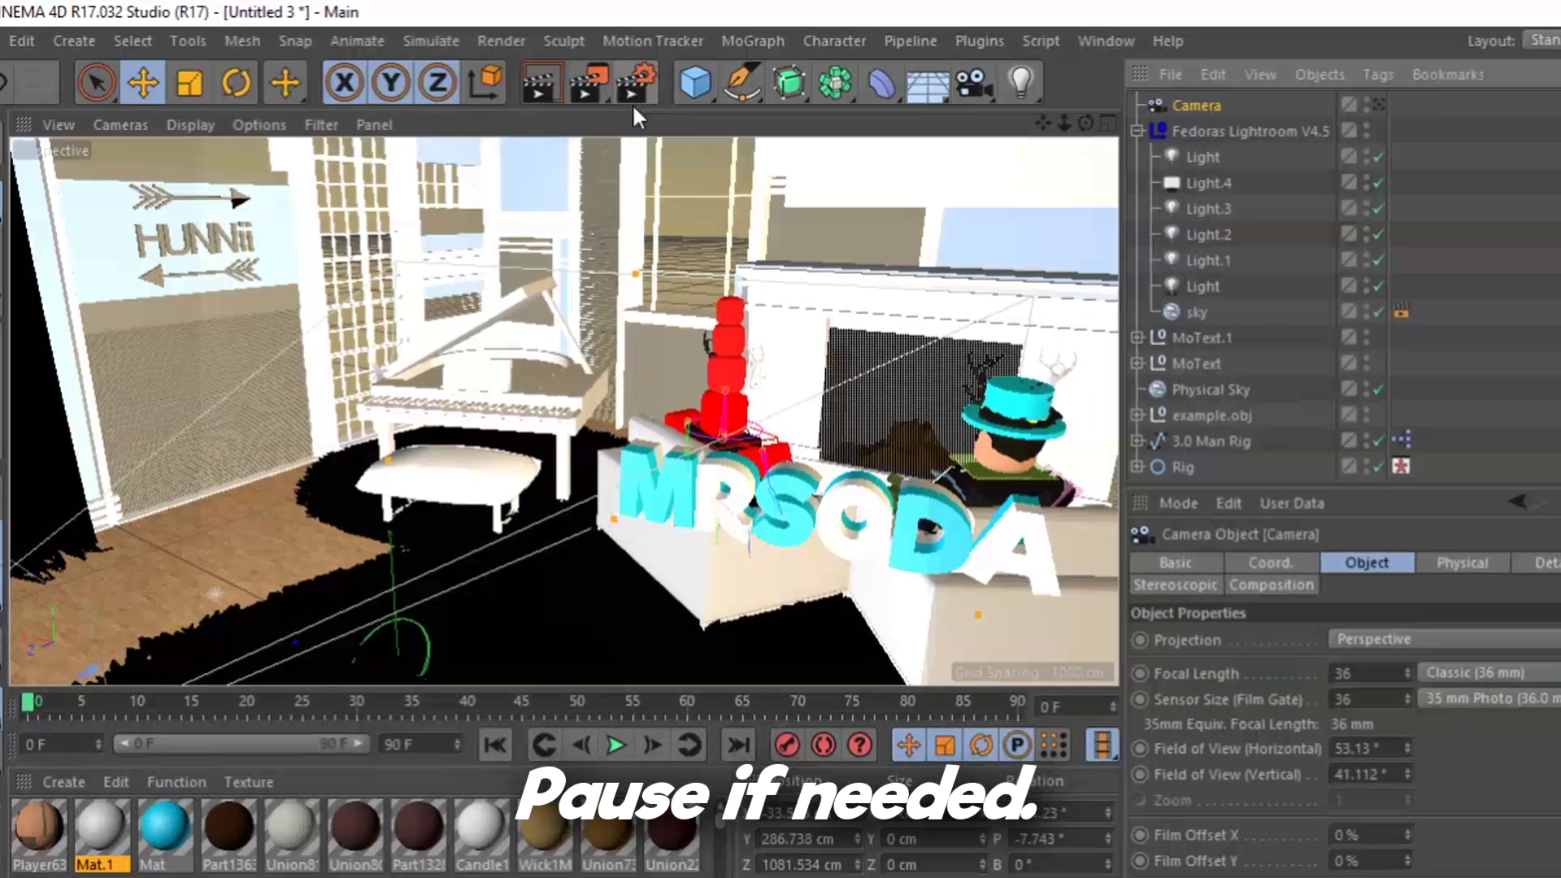
Set the render output to 2560 by 423 pixels at a resolution of 80 pixels per inch
{"action": "left_click", "coordinate": [635, 82]}
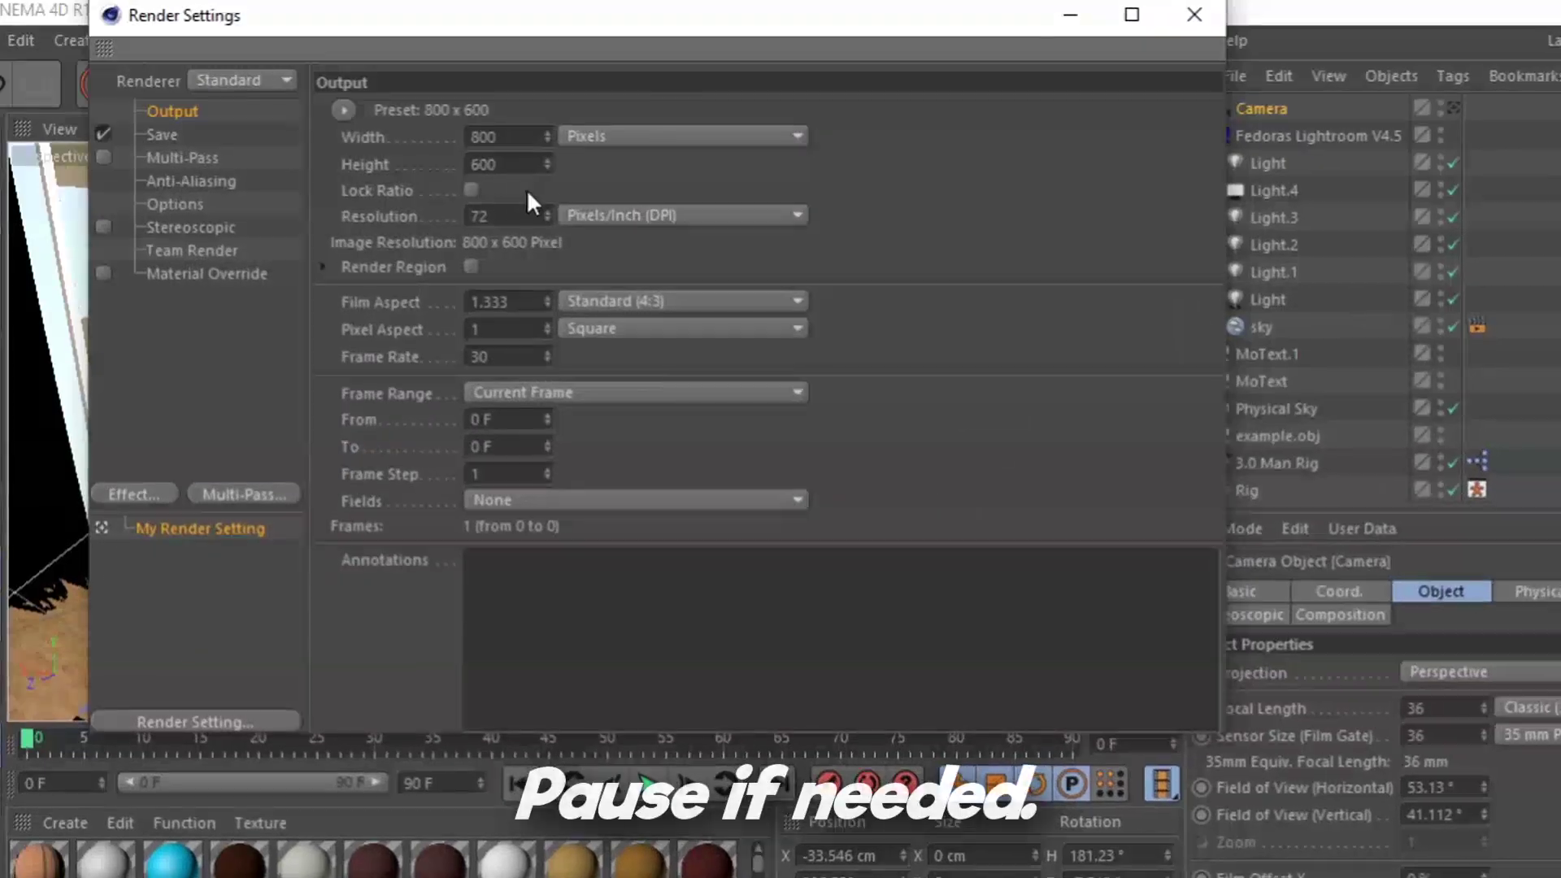
{"action": "left_click", "coordinate": [507, 137]}
{"action": "key", "text": "BackSpace"}
{"action": "key", "text": "BackSpace"}
{"action": "key", "text": "BackSpace"}
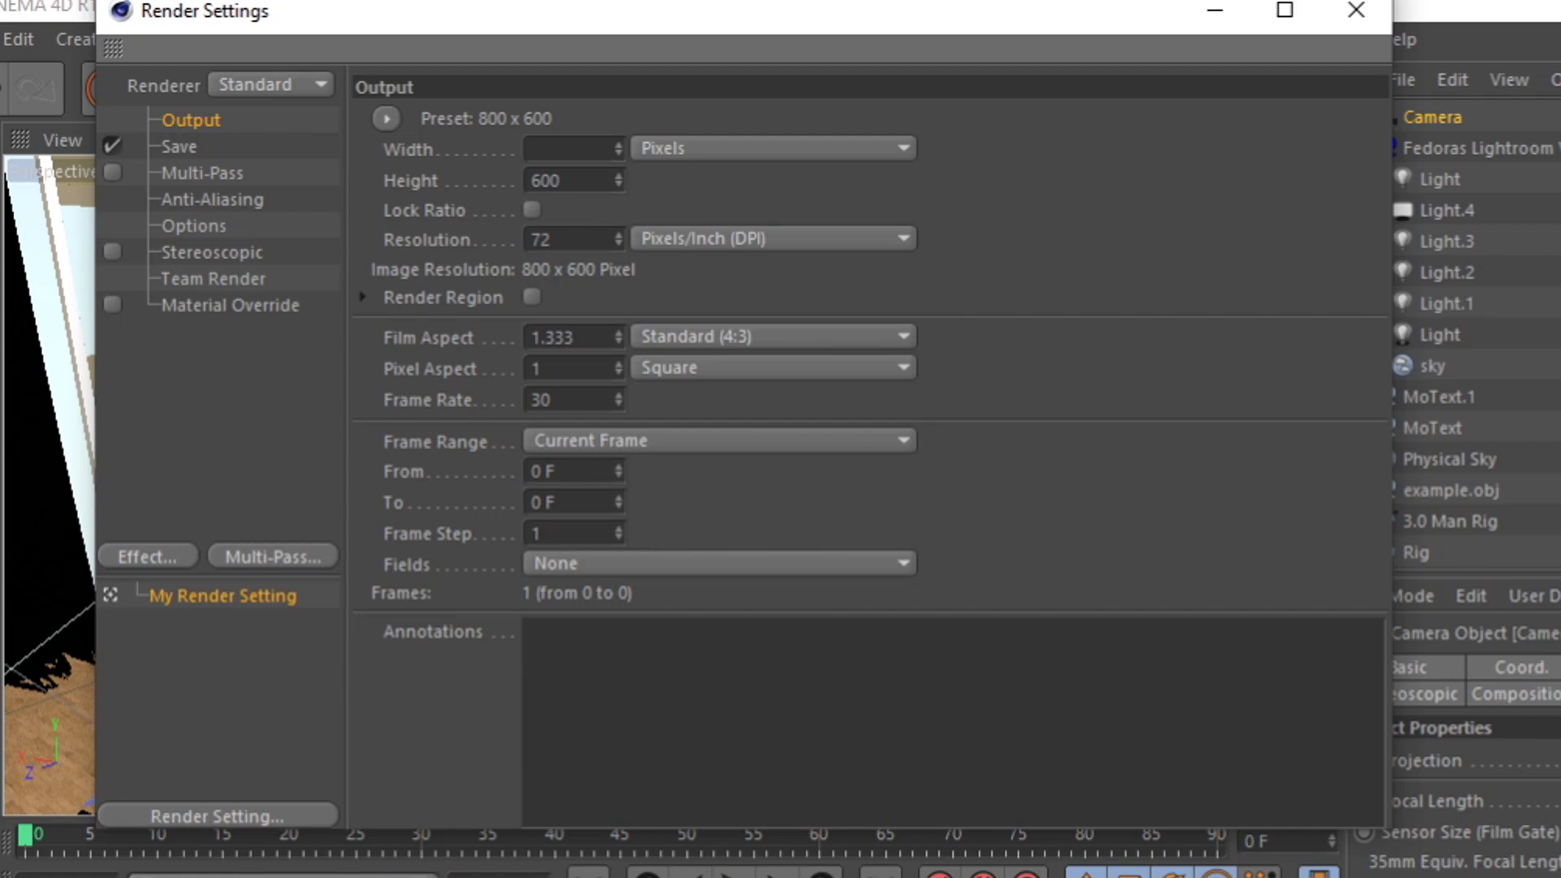
{"action": "type", "text": "16"}
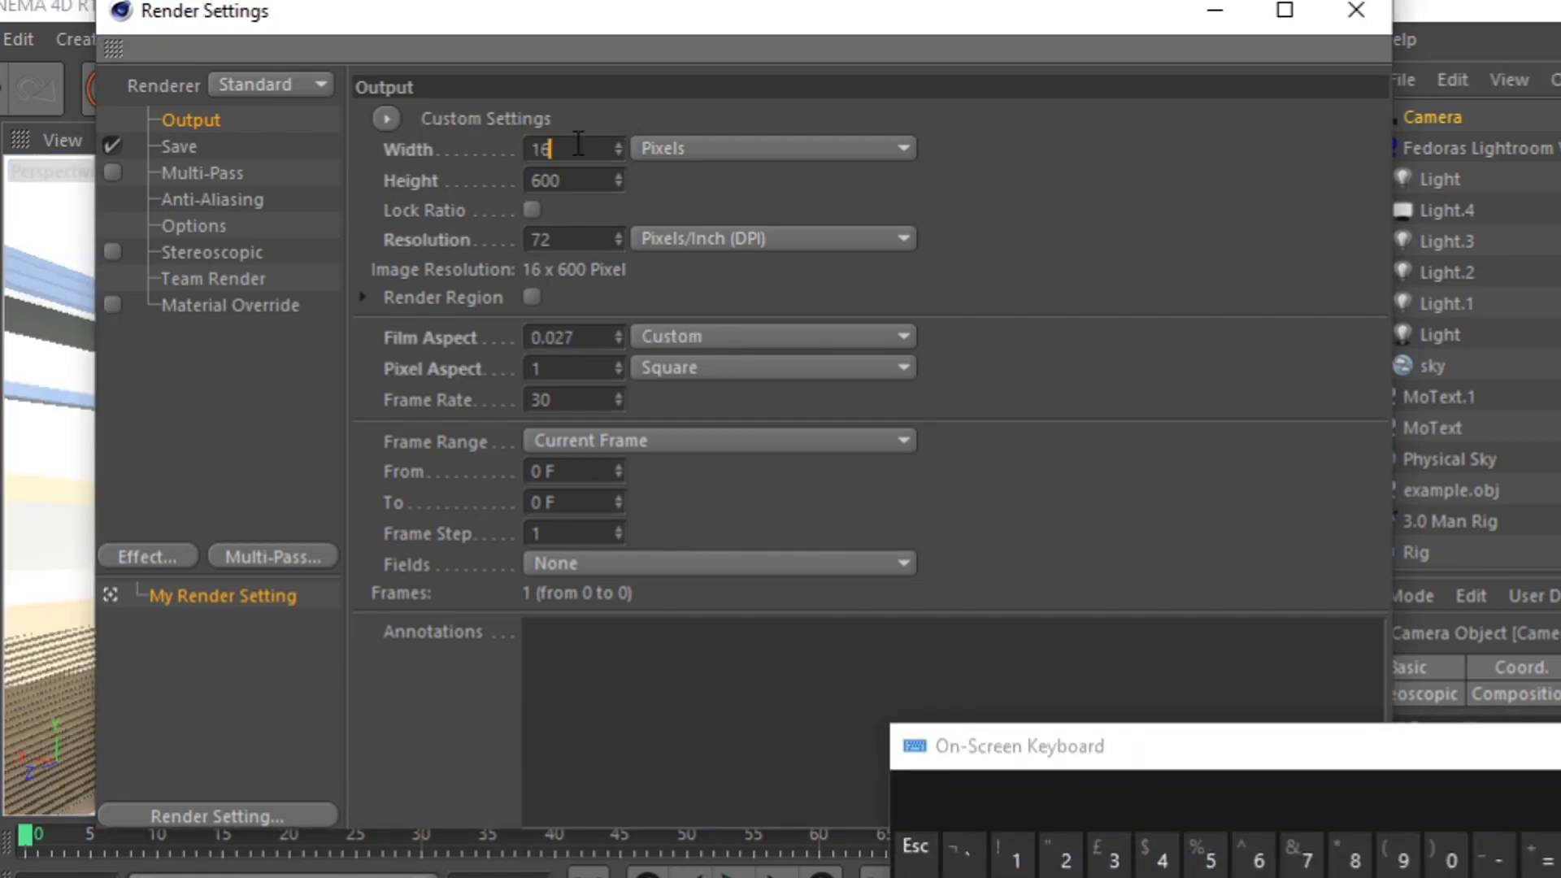
{"action": "left_click", "coordinate": [1210, 860]}
{"action": "left_click", "coordinate": [1259, 860]}
{"action": "left_click", "coordinate": [1445, 860]}
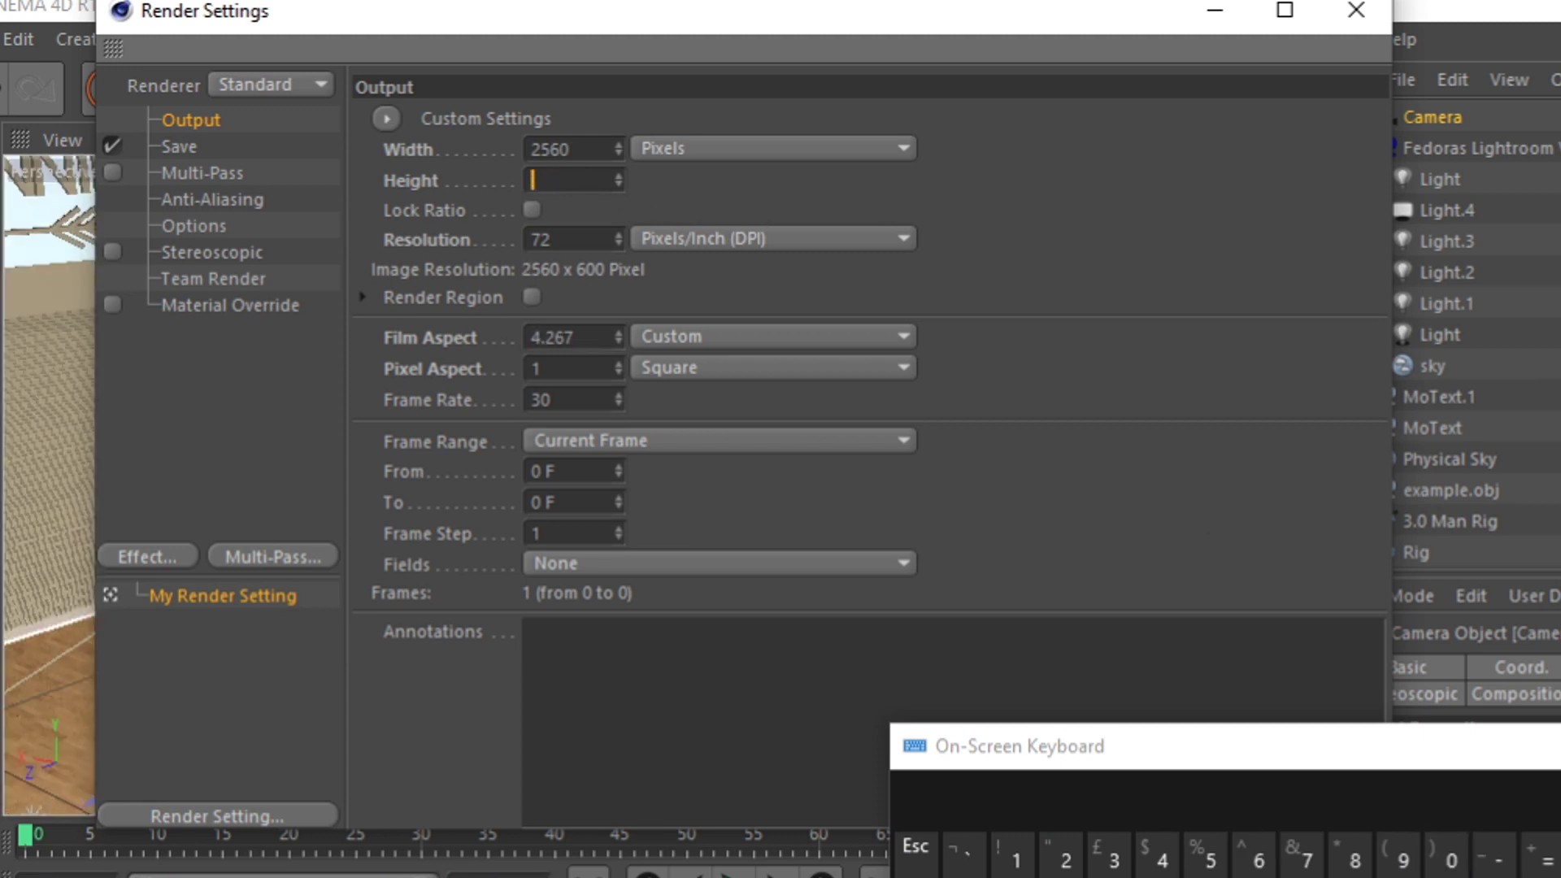
{"action": "type", "text": "4"}
{"action": "left_click", "coordinate": [1060, 862]}
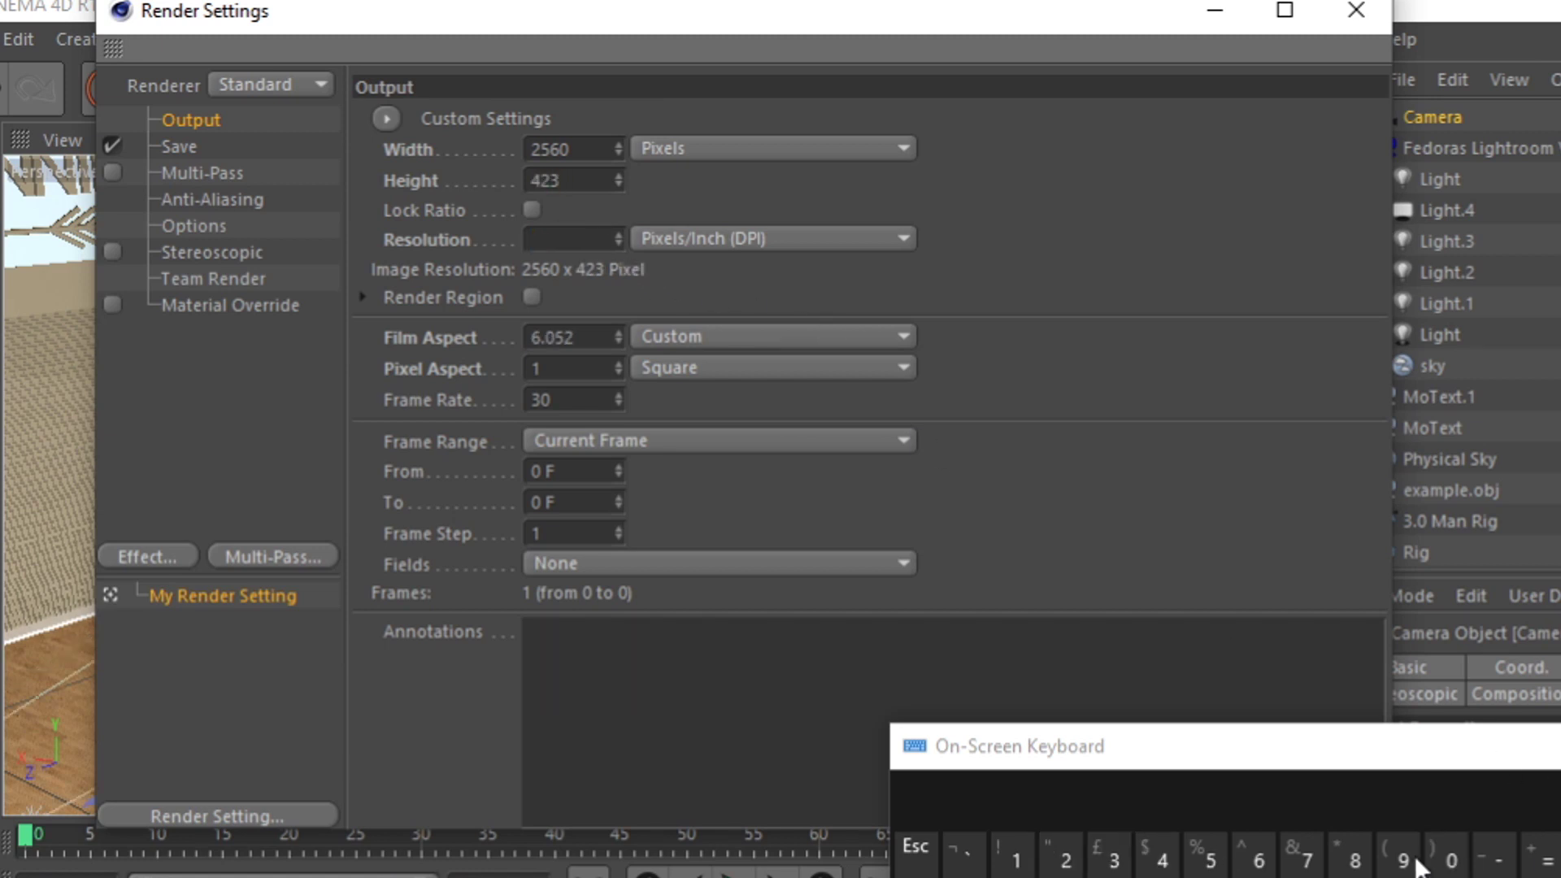
{"action": "left_click", "coordinate": [1450, 864]}
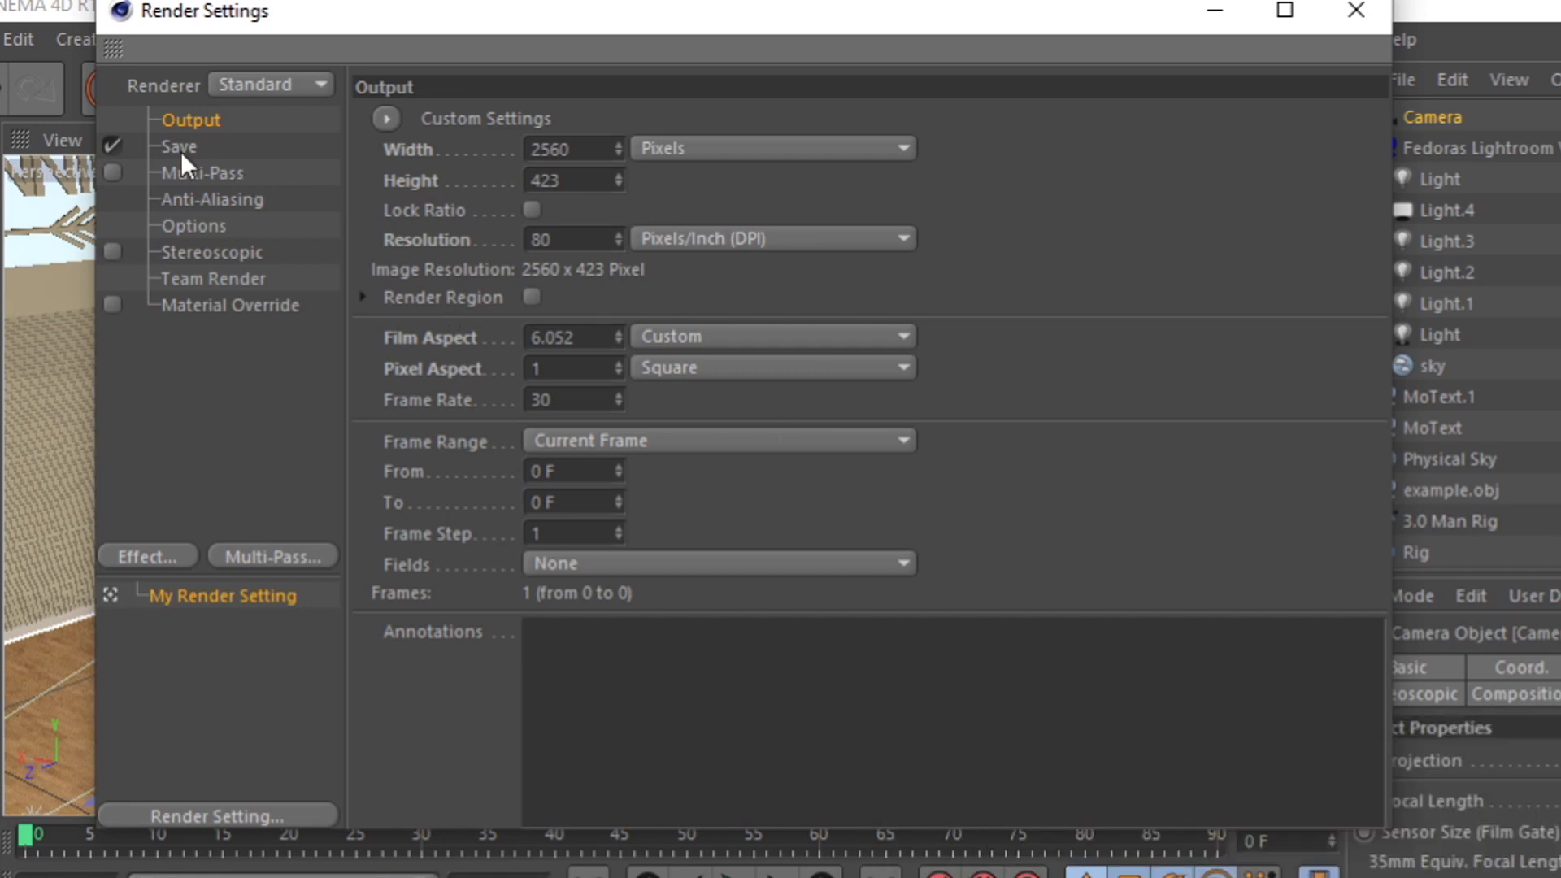
Set the saved render's format to JPEG and turn off Include Sound
{"action": "right_click", "coordinate": [180, 151]}
{"action": "left_click", "coordinate": [180, 140]}
{"action": "left_click", "coordinate": [172, 144]}
{"action": "left_click", "coordinate": [582, 438]}
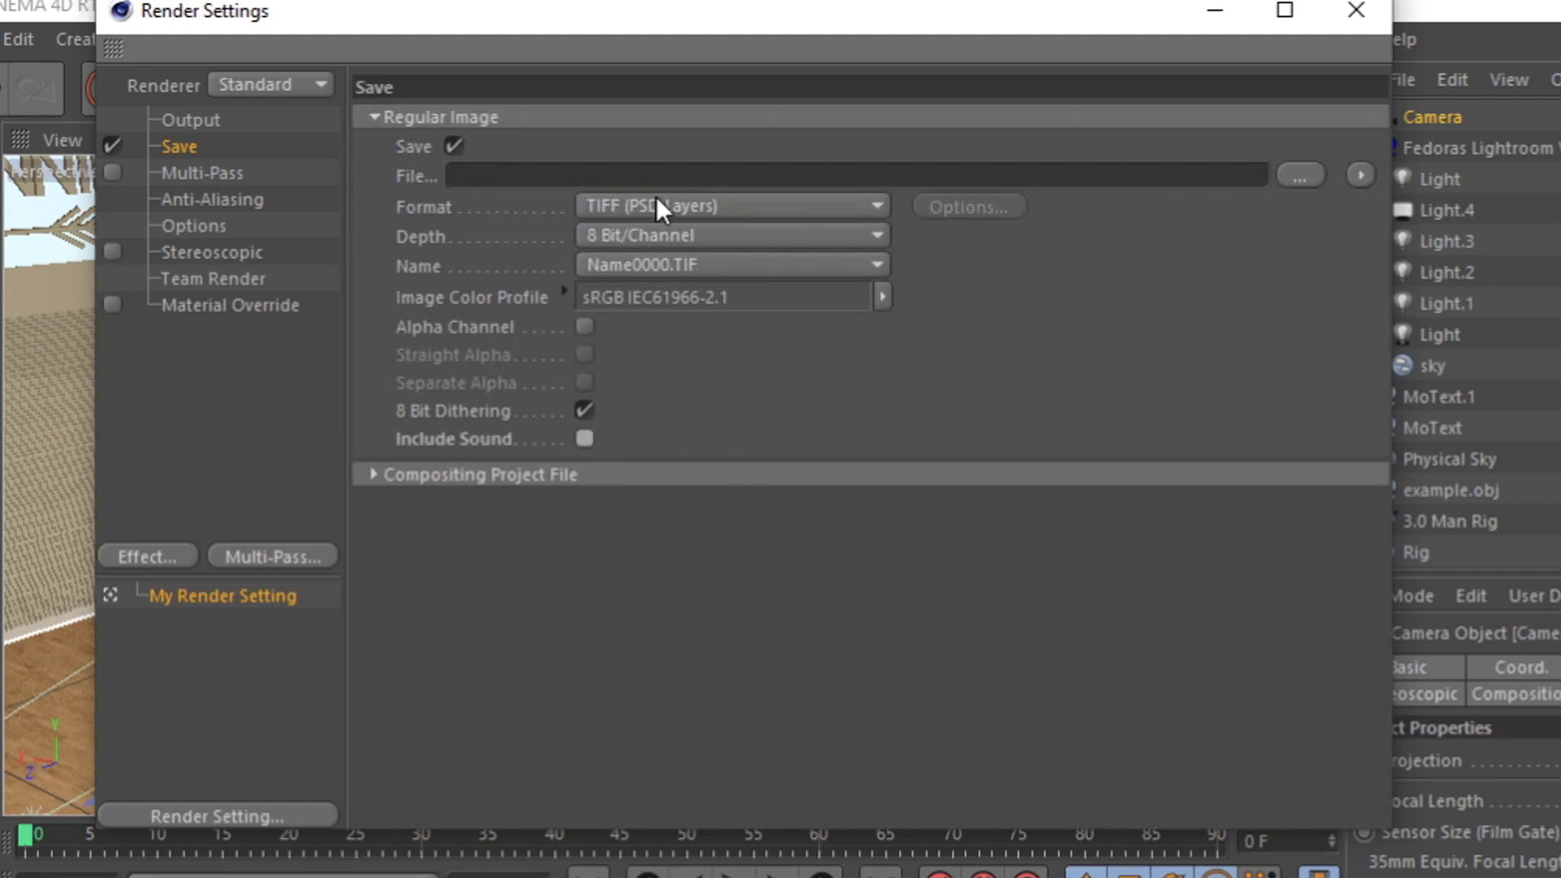
{"action": "left_click", "coordinate": [630, 204]}
{"action": "left_click", "coordinate": [622, 351]}
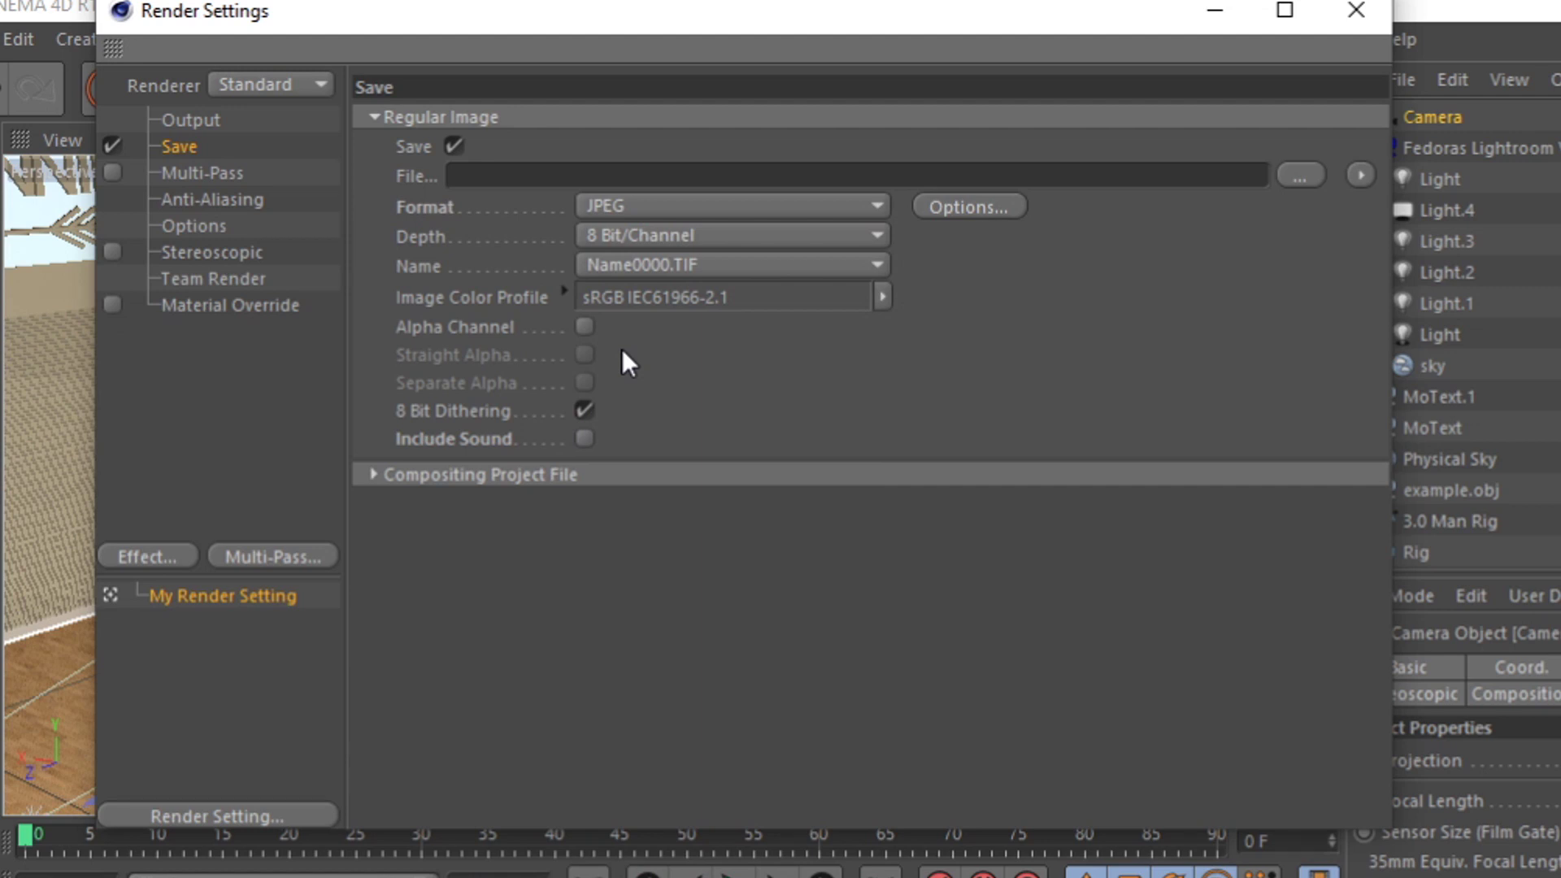
Add Ambient Occlusion and Global Illumination to the render settings, with Hemispherical Sampling turned off
{"action": "left_click", "coordinate": [130, 549]}
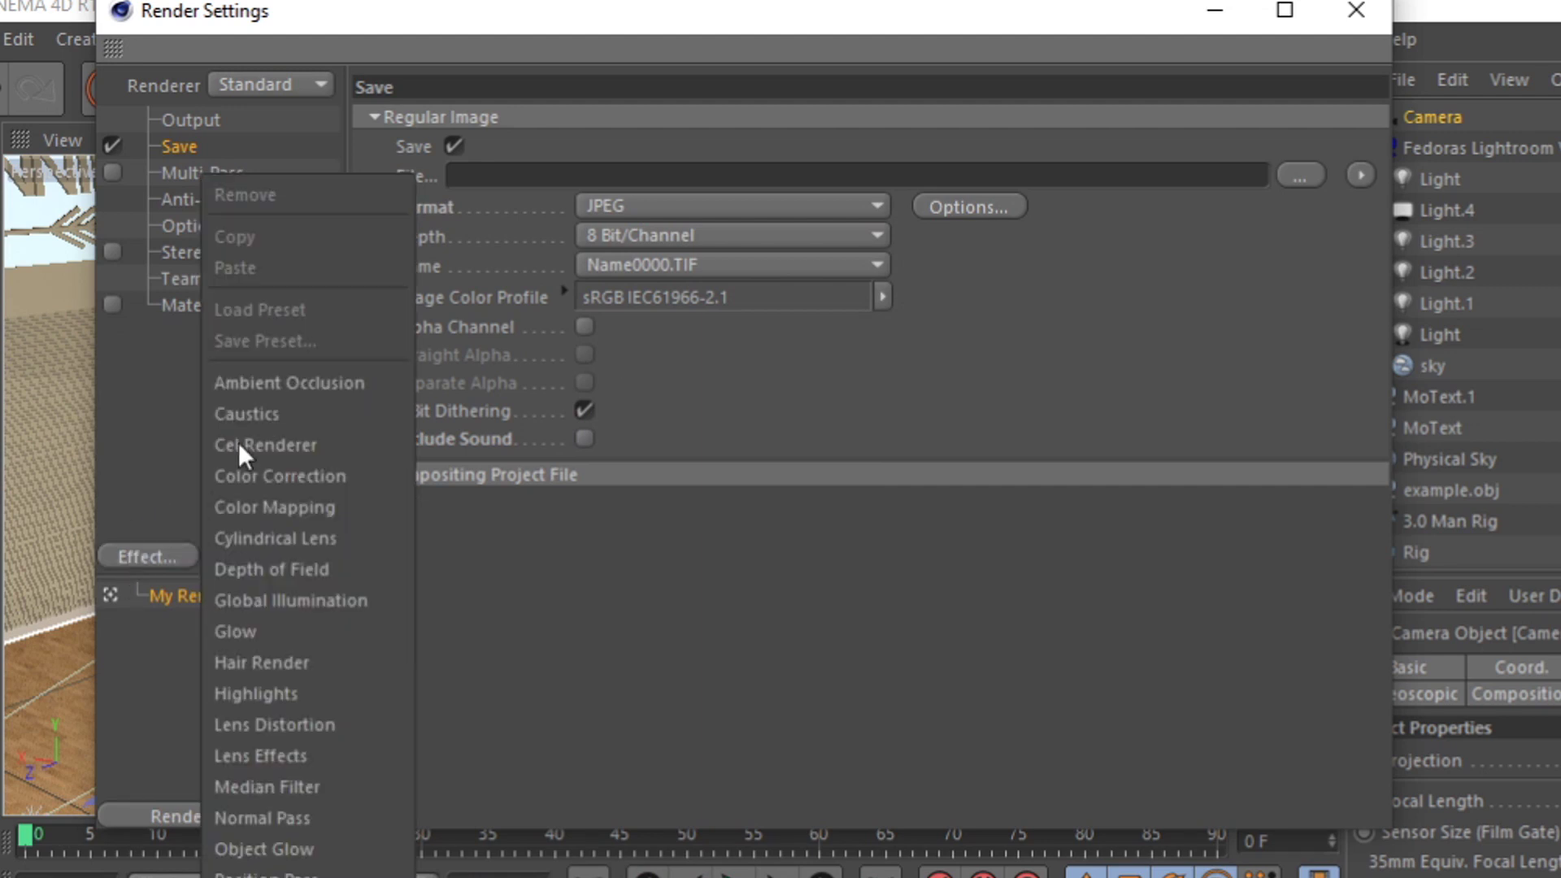
{"action": "left_click", "coordinate": [277, 378]}
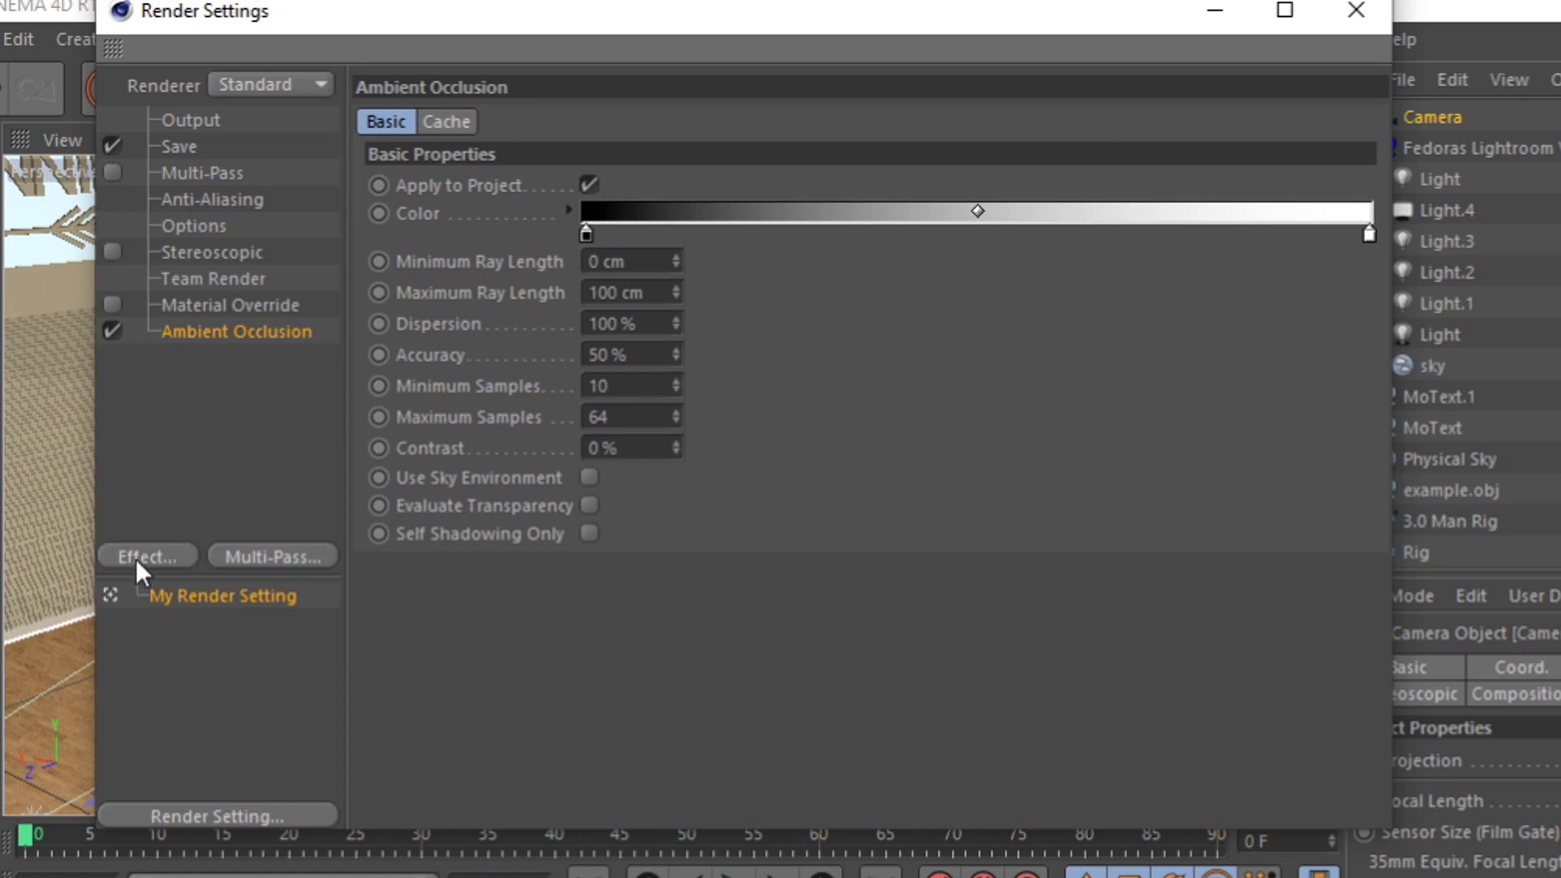
{"action": "left_click", "coordinate": [135, 559]}
{"action": "left_click", "coordinate": [256, 593]}
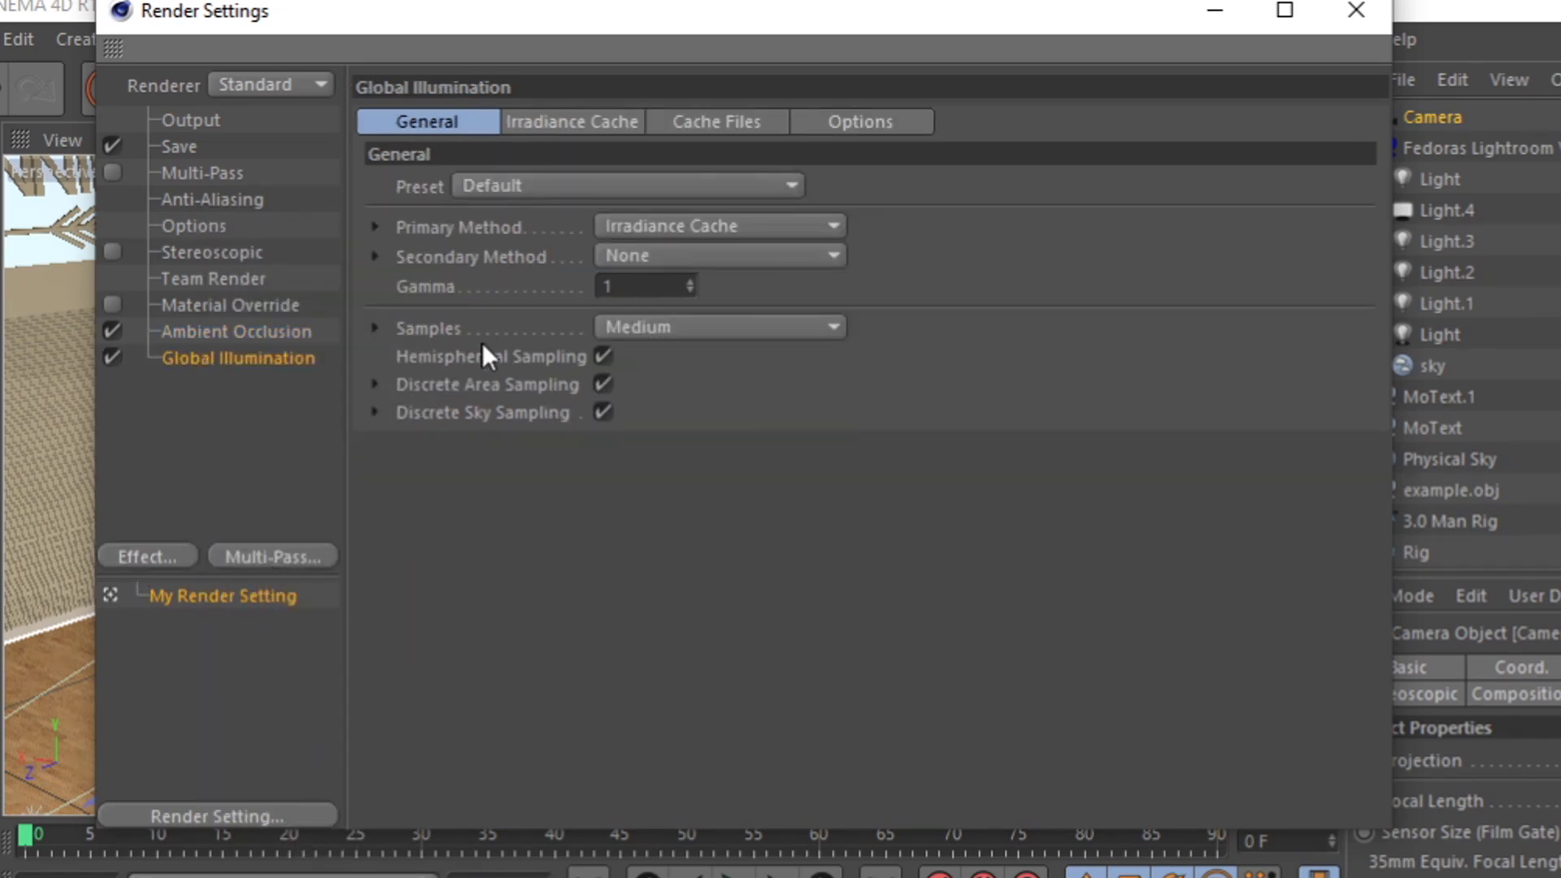
{"action": "left_click", "coordinate": [602, 355]}
{"action": "left_click", "coordinate": [1285, 10]}
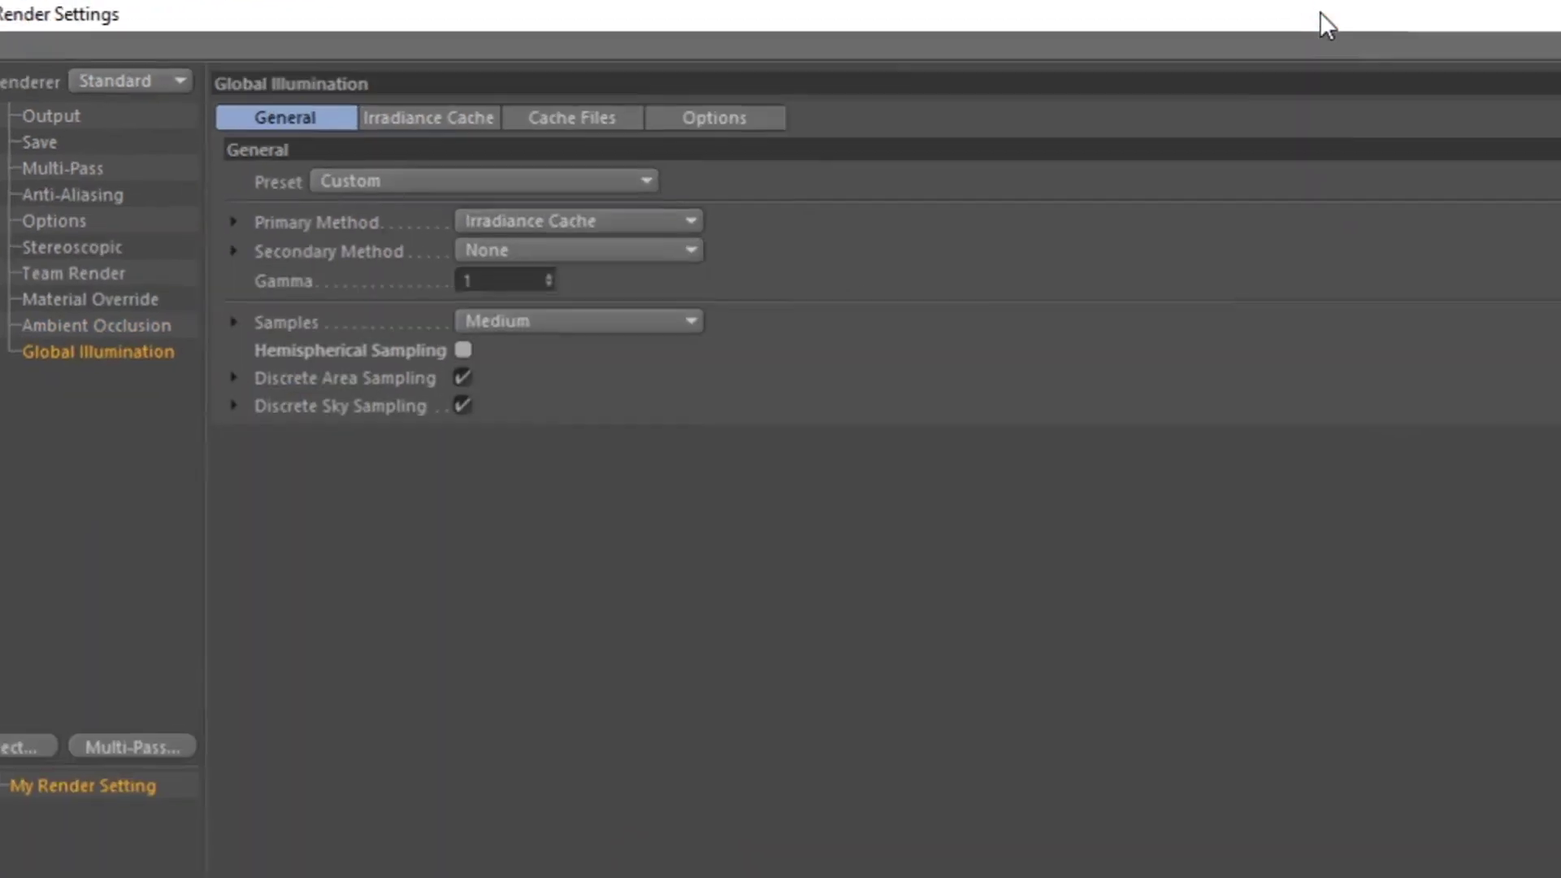
{"action": "left_click", "coordinate": [1552, 10]}
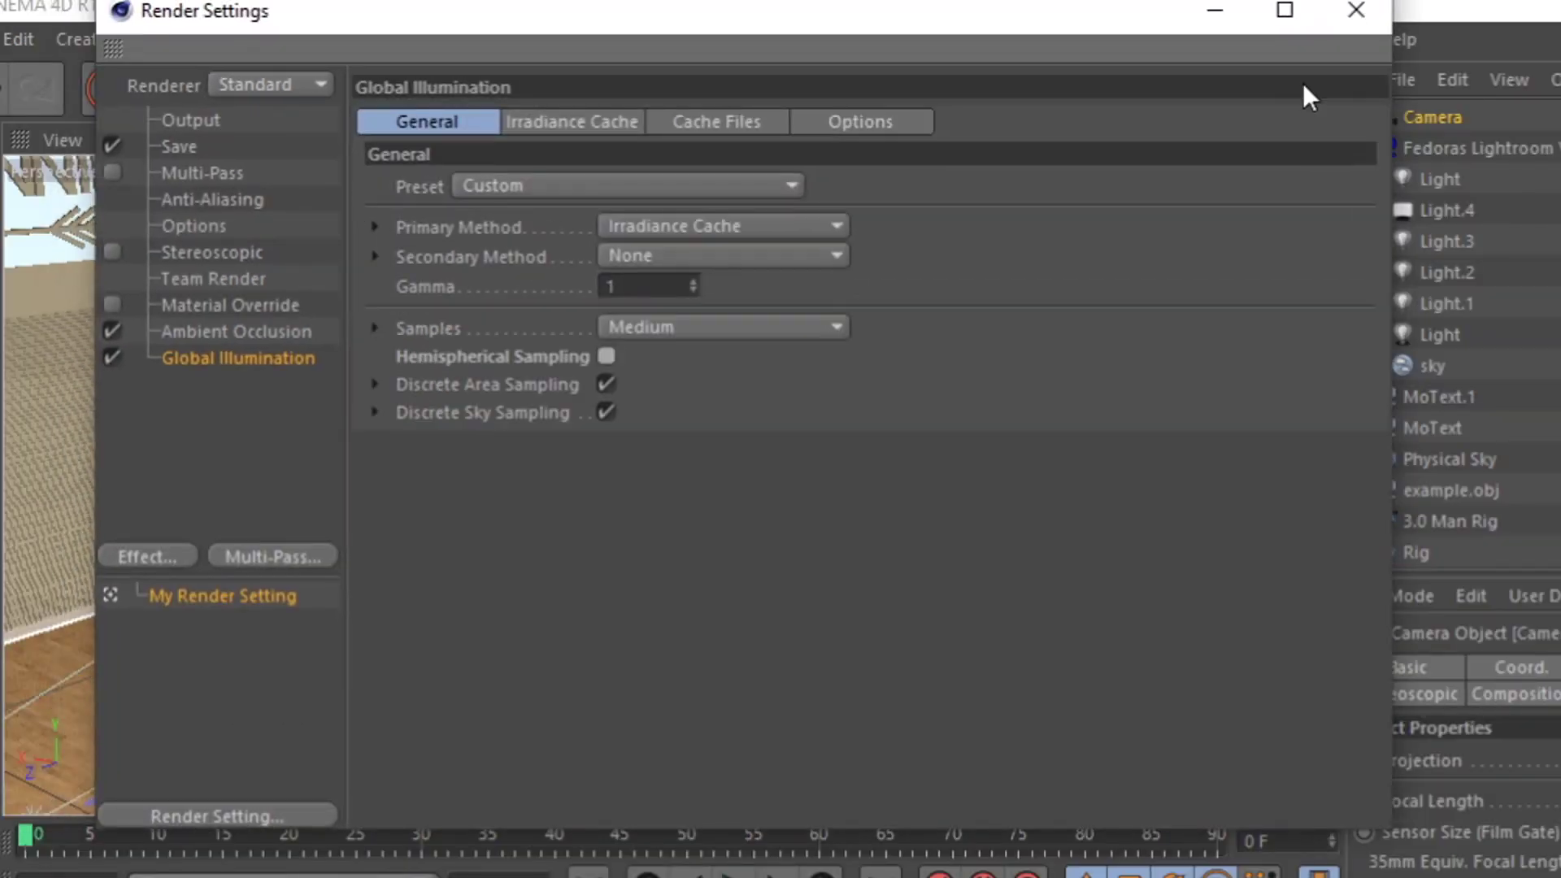
{"action": "left_click", "coordinate": [1348, 13]}
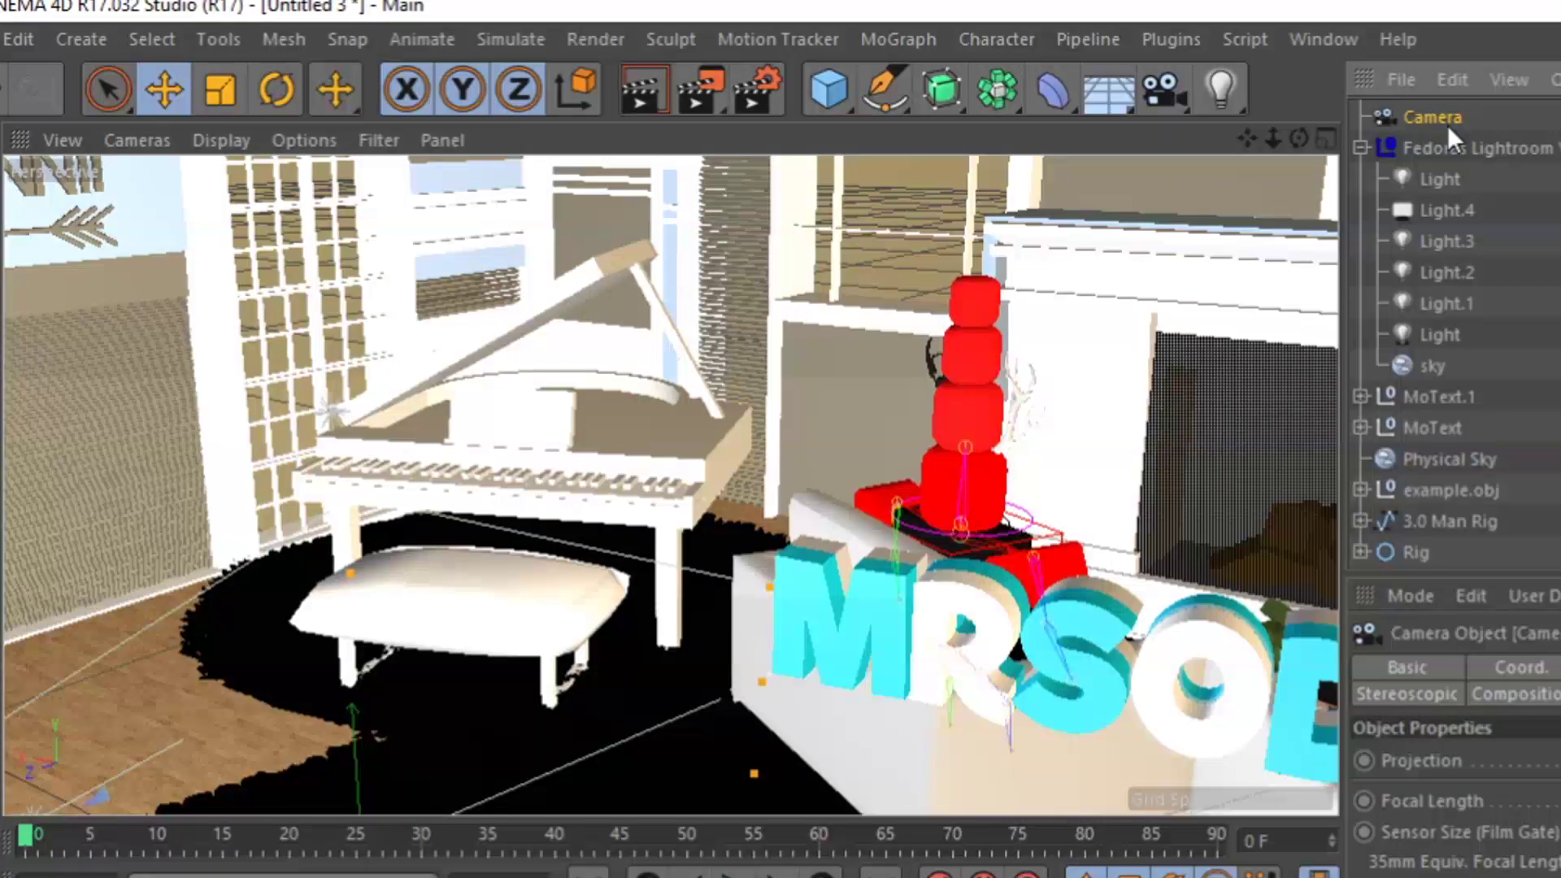
Collapse the Fedoras Lightroom group and move it together with the Camera near the 3D text
{"action": "left_click", "coordinate": [1359, 147]}
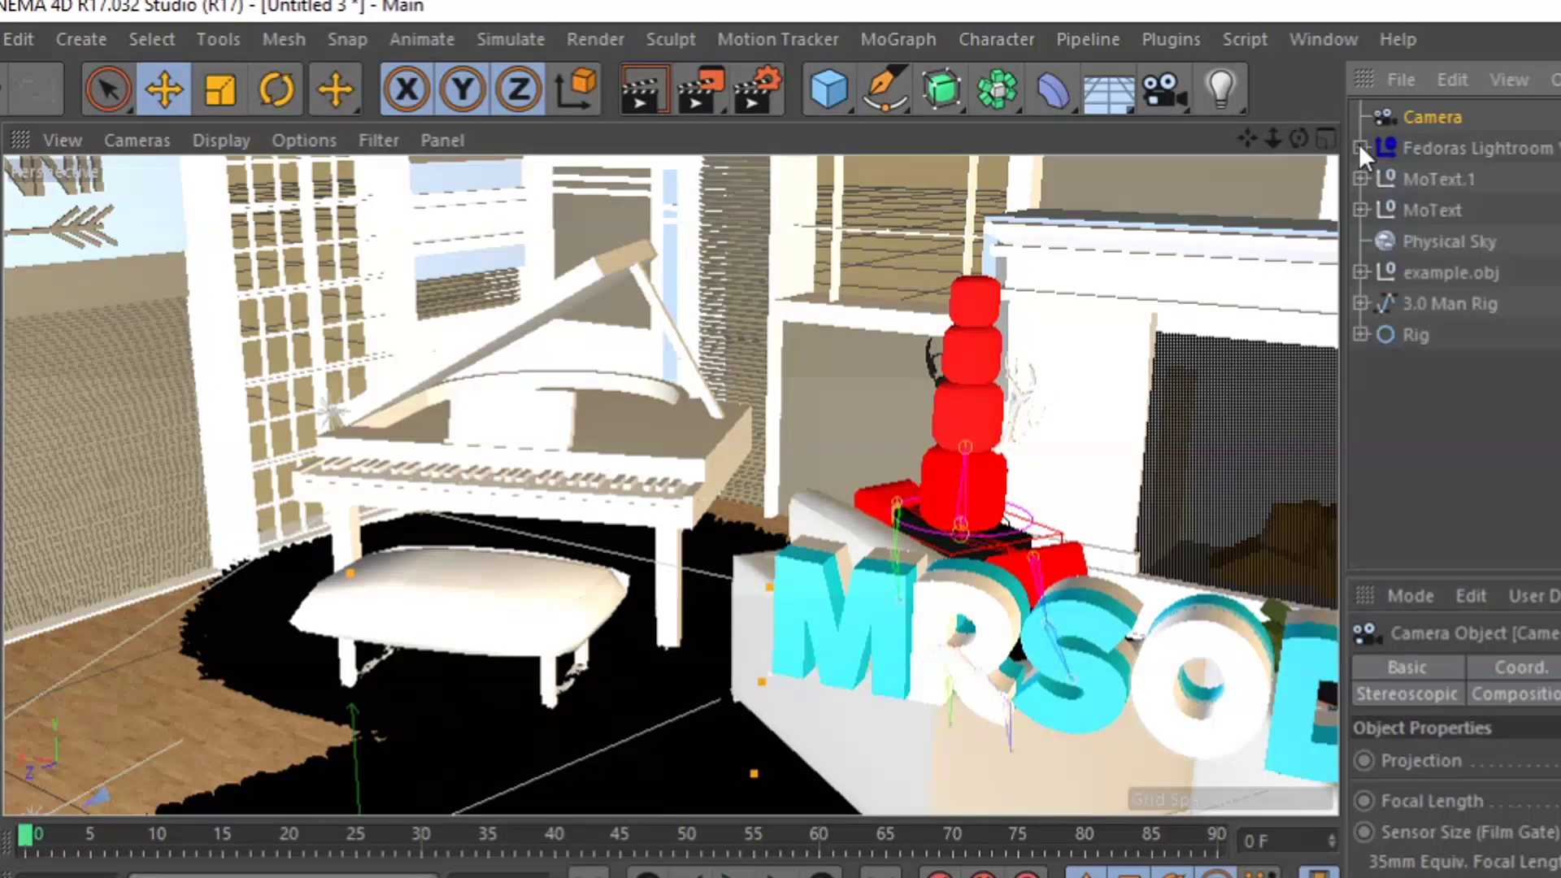
{"action": "left_click", "coordinate": [1419, 144], "text": "ctrl"}
{"action": "left_click_drag", "start_coordinate": [1273, 135], "coordinate": [1274, 135]}
{"action": "left_click_drag", "start_coordinate": [270, 734], "coordinate": [707, 472]}
{"action": "left_click_drag", "start_coordinate": [1281, 140], "coordinate": [1282, 142]}
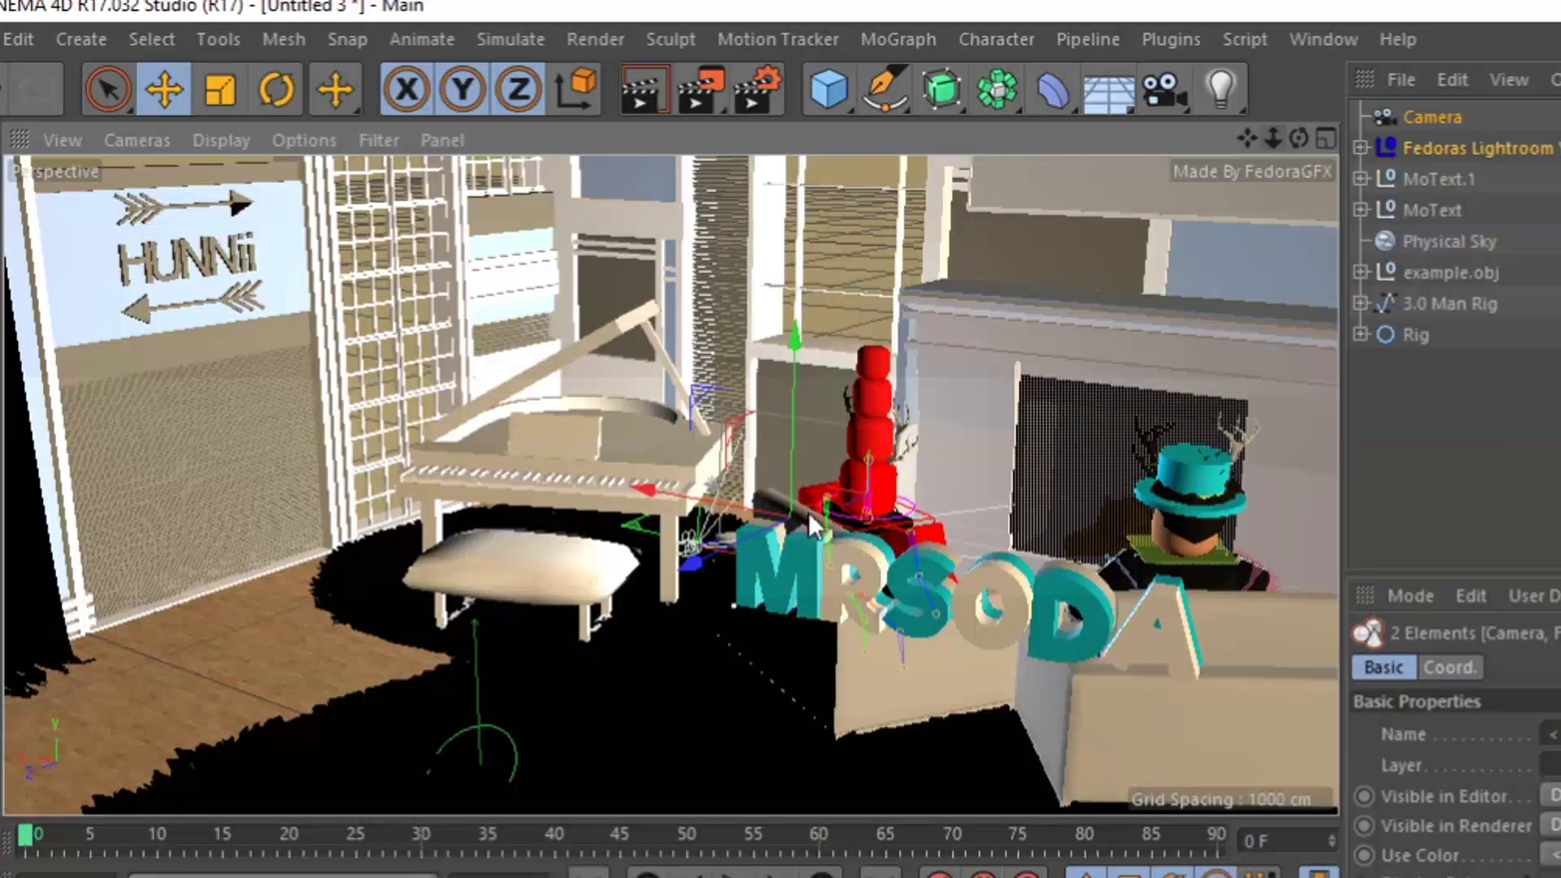
{"action": "left_click_drag", "start_coordinate": [778, 520], "coordinate": [548, 710]}
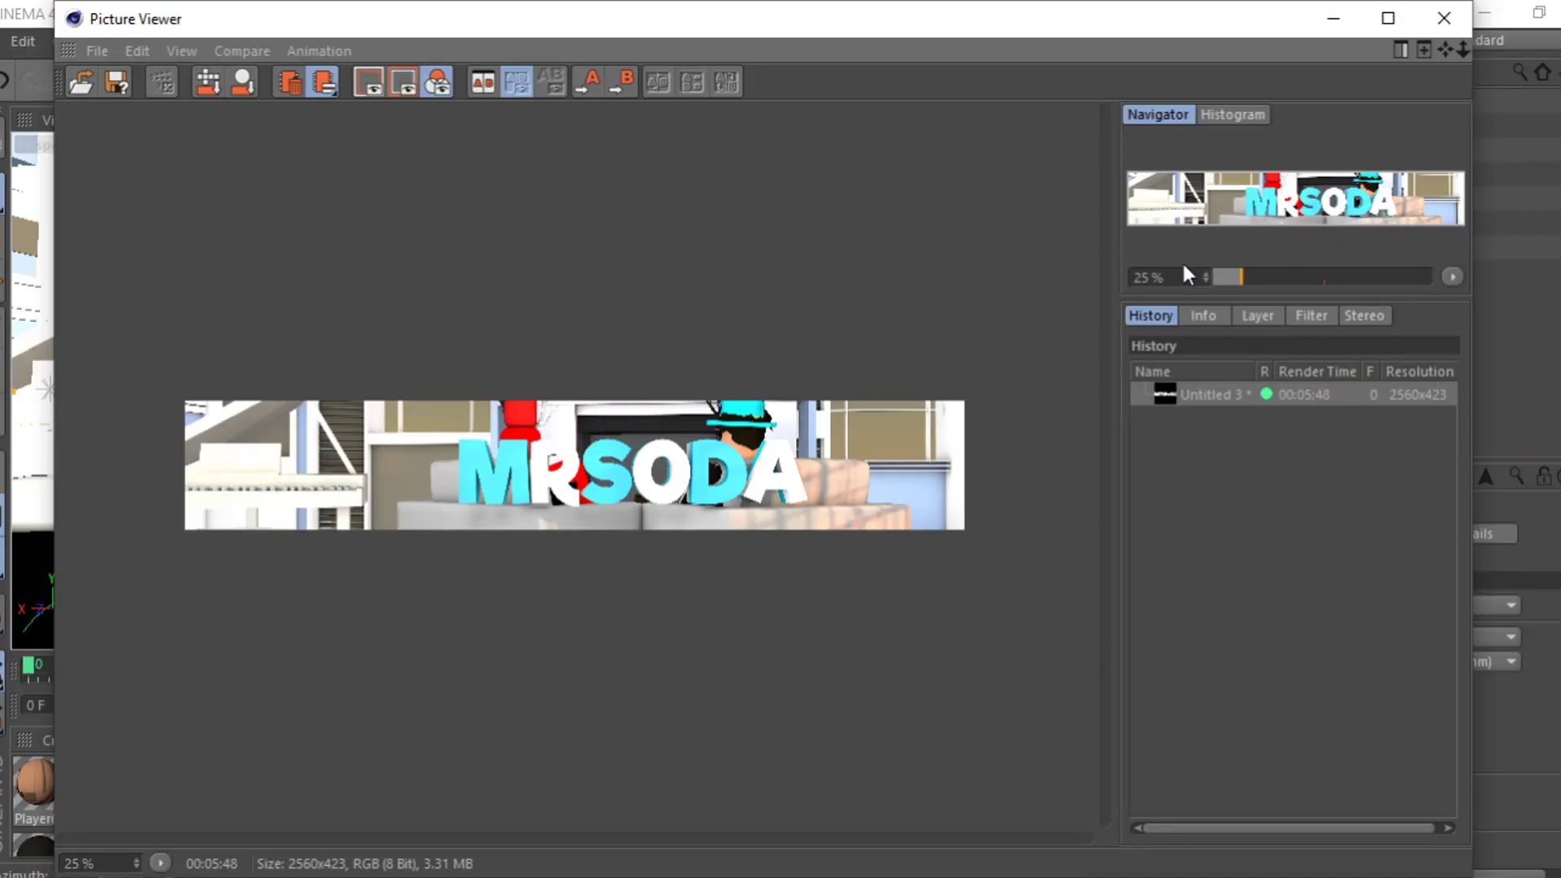
Save the rendered banner as soda example in the s0da's renders official folder
{"action": "left_click", "coordinate": [117, 81]}
{"action": "left_click", "coordinate": [114, 477]}
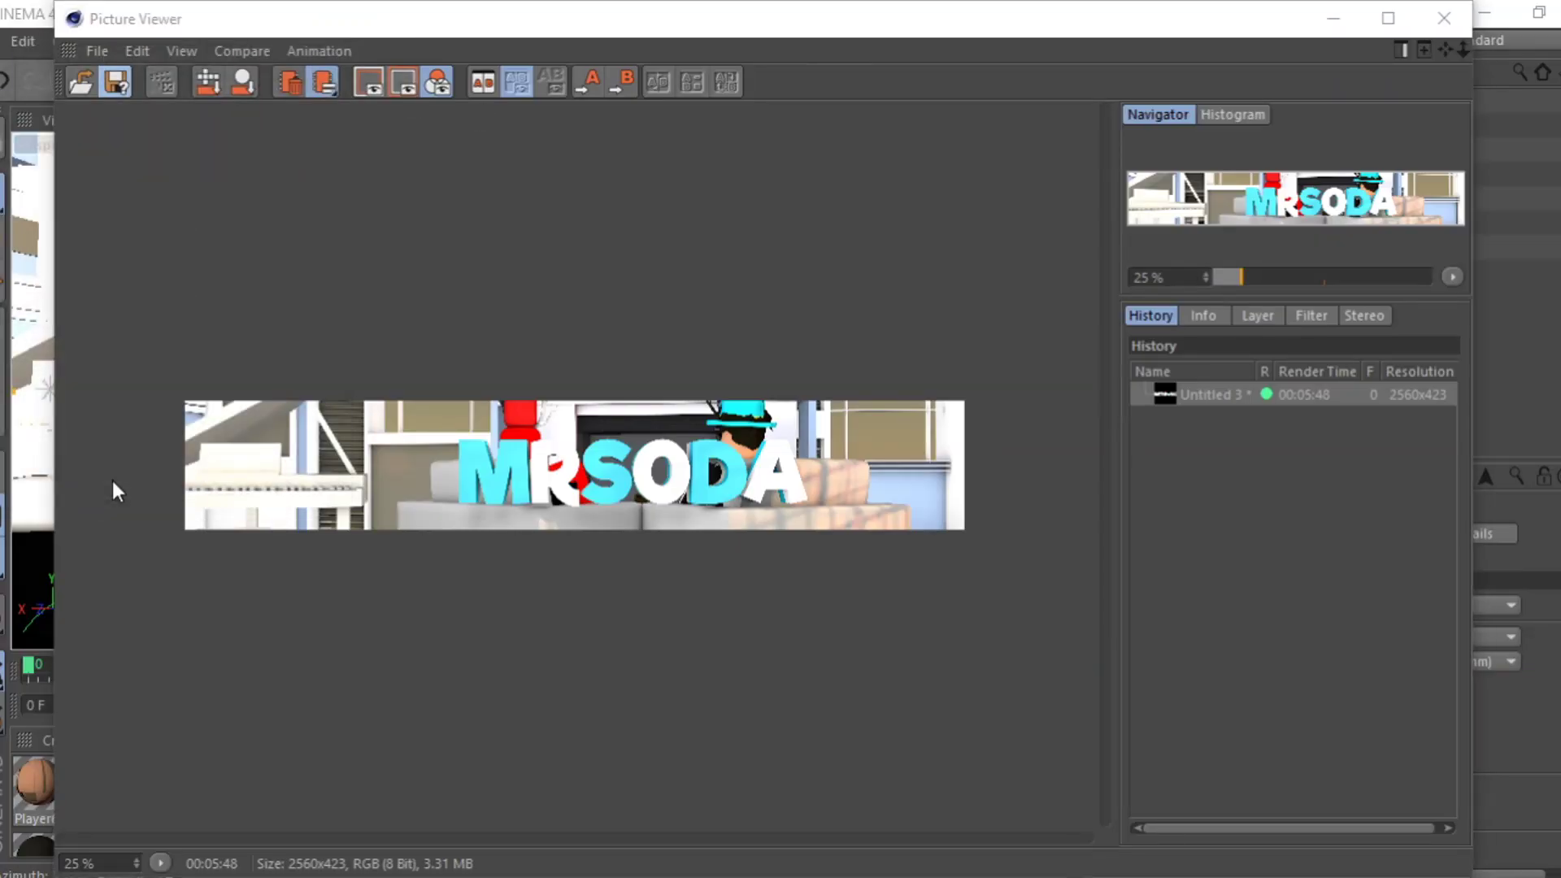
{"action": "left_click", "coordinate": [804, 875]}
{"action": "type", "text": "soda example"}
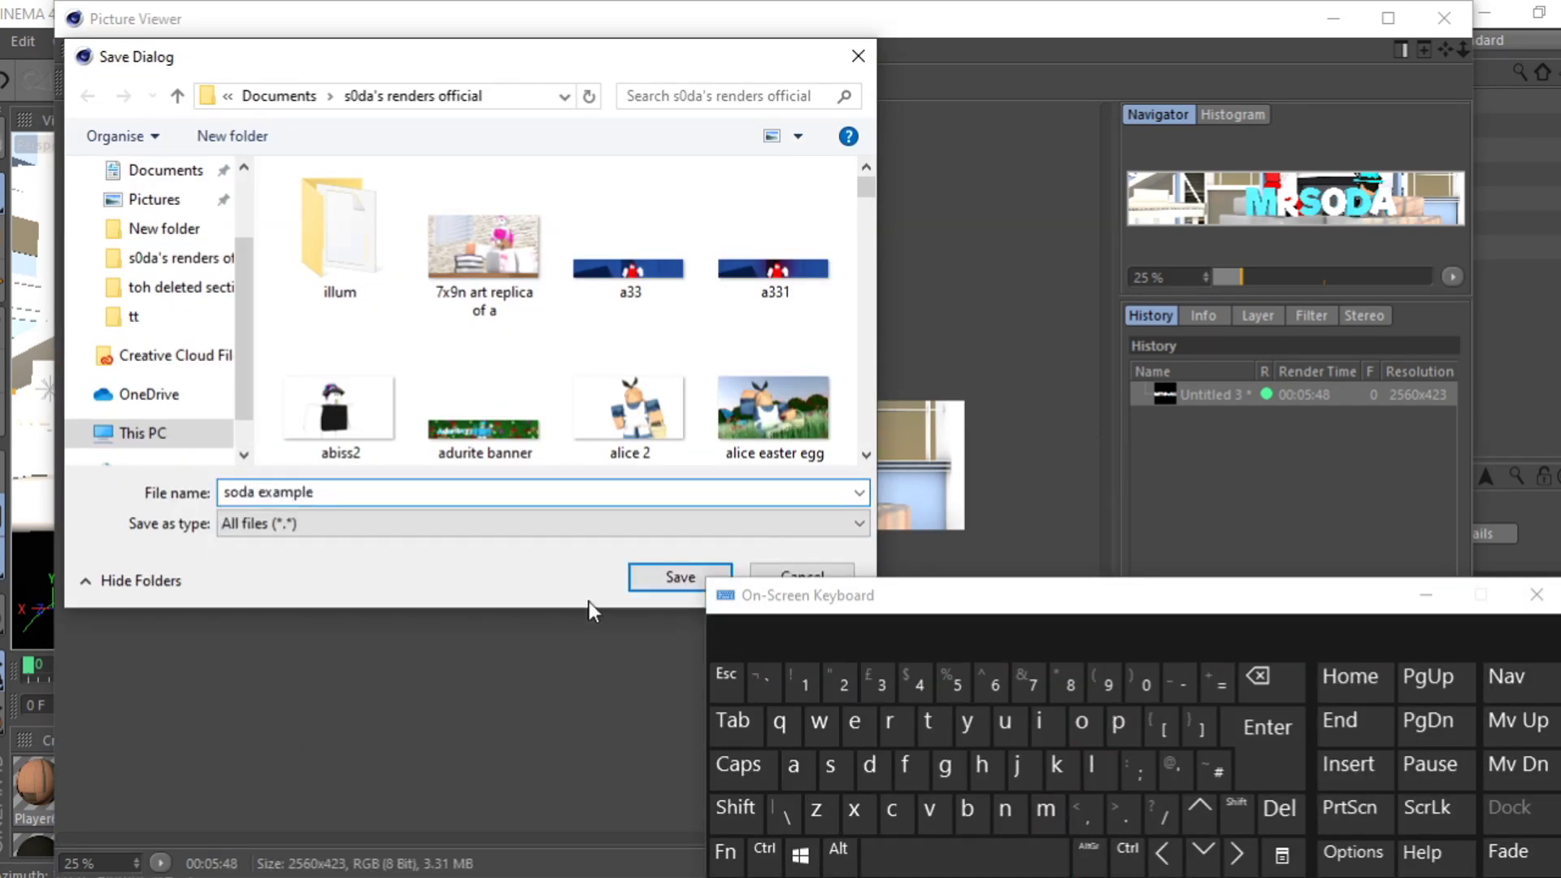
{"action": "left_click", "coordinate": [679, 577]}
{"action": "left_click", "coordinate": [1425, 595]}
Close the Picture Viewer and Cinema 4D, and minimize the browser showing the Roblox home page
{"action": "left_click", "coordinate": [1445, 18]}
{"action": "key", "text": "alt+F4"}
{"action": "left_click", "coordinate": [819, 547]}
{"action": "left_click", "coordinate": [820, 544]}
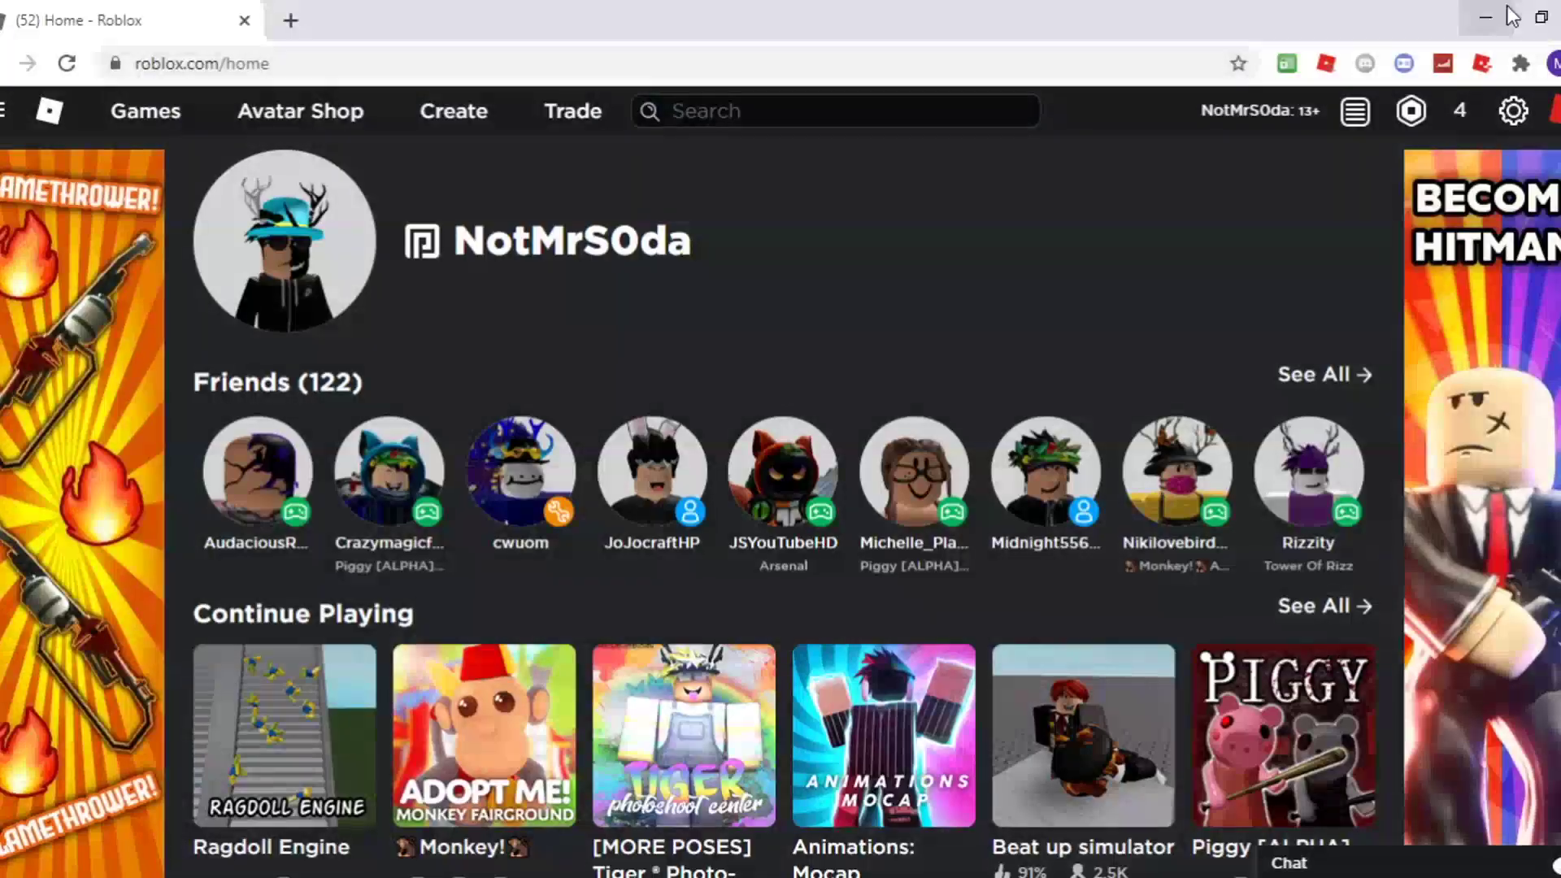
{"action": "left_click", "coordinate": [1491, 13]}
Get a YouTube banner template from Google Images and paste it into a 2560 × 1440 image in paint.net
{"action": "double_click", "coordinate": [284, 753]}
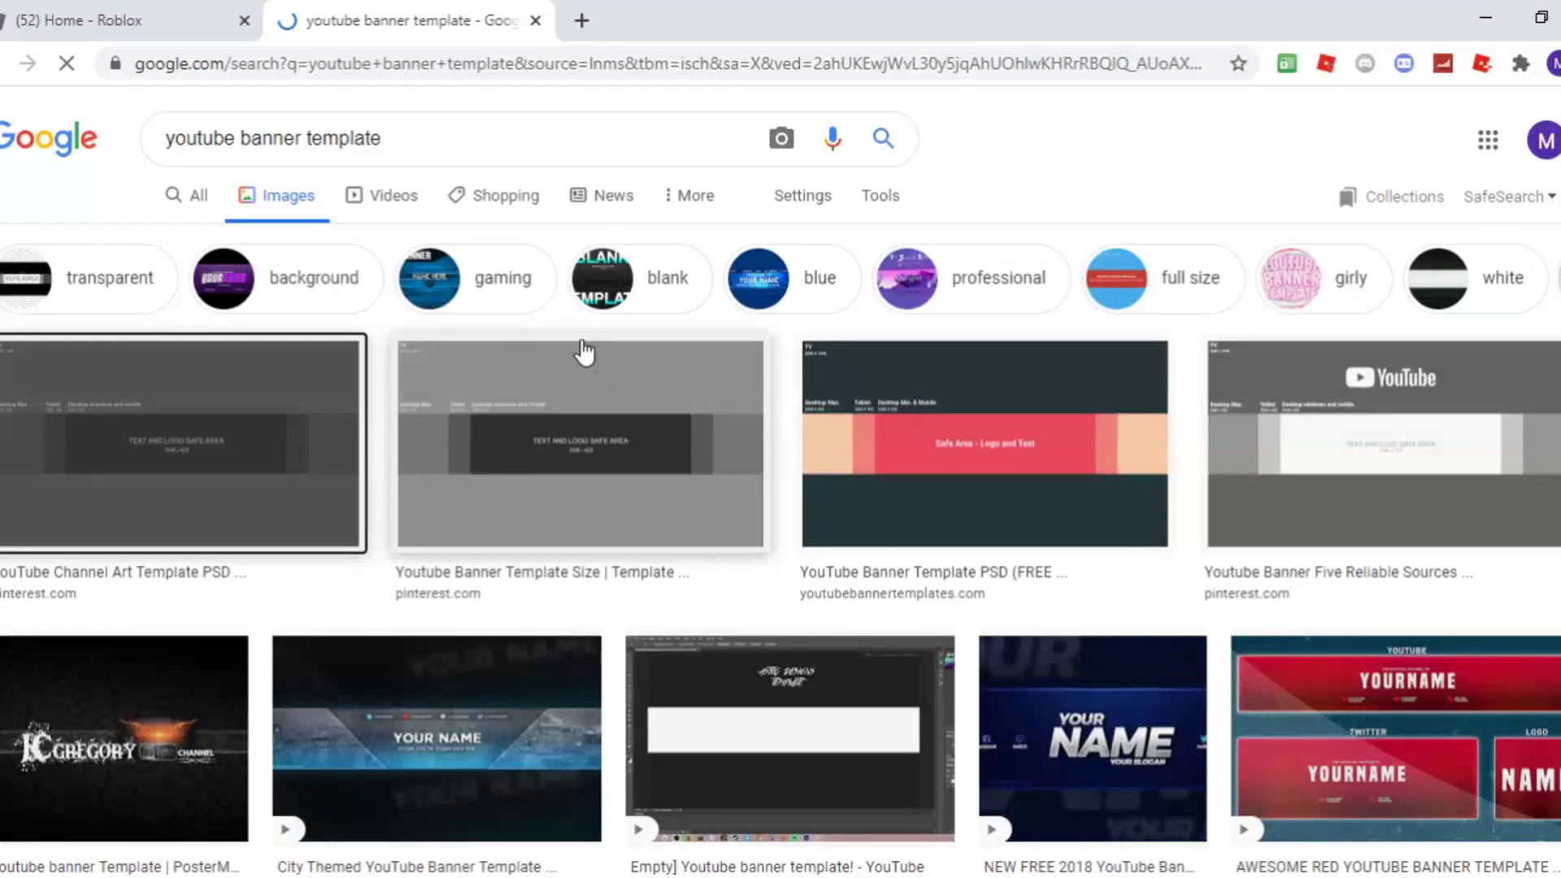
{"action": "left_click", "coordinate": [307, 425]}
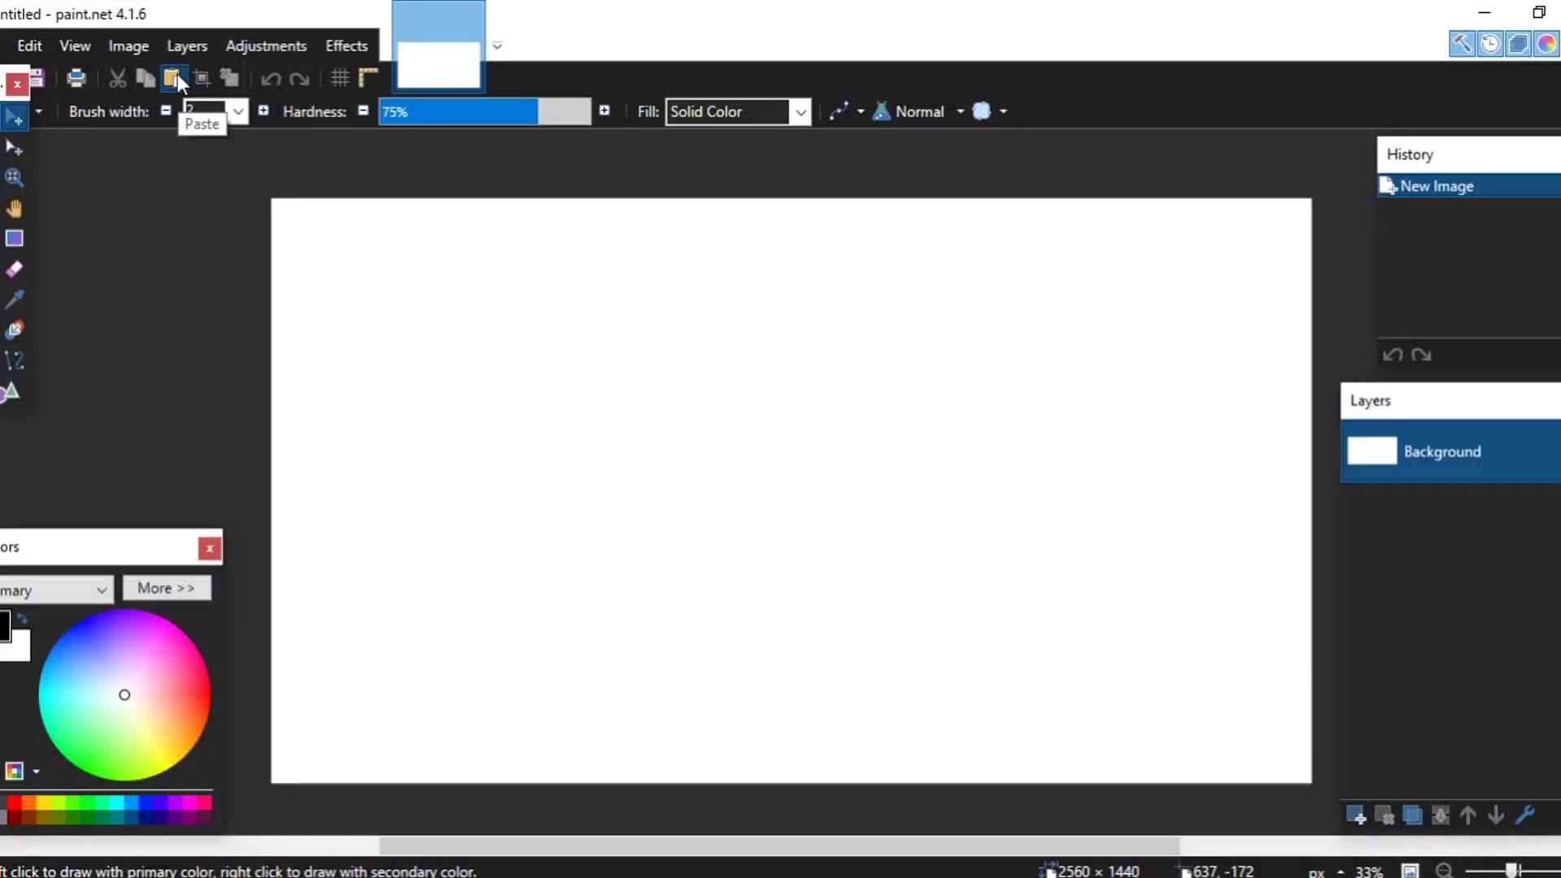
{"action": "left_click", "coordinate": [177, 75]}
Open soda example.jpg from the s0da's renders official folder and add a new layer above the render
{"action": "left_click", "coordinate": [5, 46]}
{"action": "left_click", "coordinate": [36, 109]}
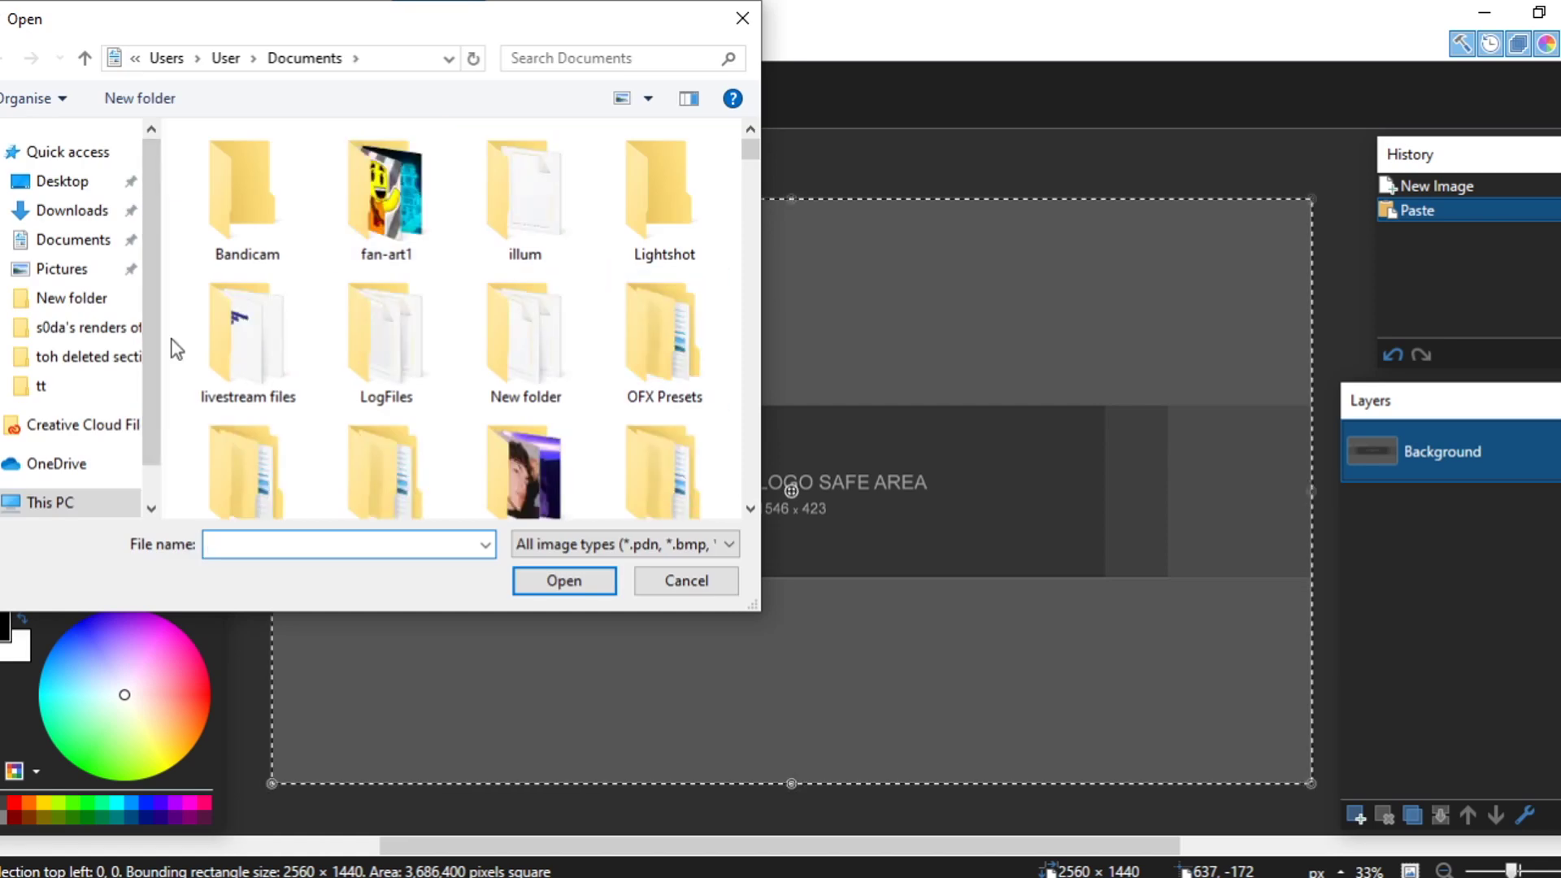
{"action": "left_click", "coordinate": [85, 327]}
{"action": "left_click_drag", "start_coordinate": [754, 159], "coordinate": [746, 411]}
{"action": "left_click", "coordinate": [553, 574]}
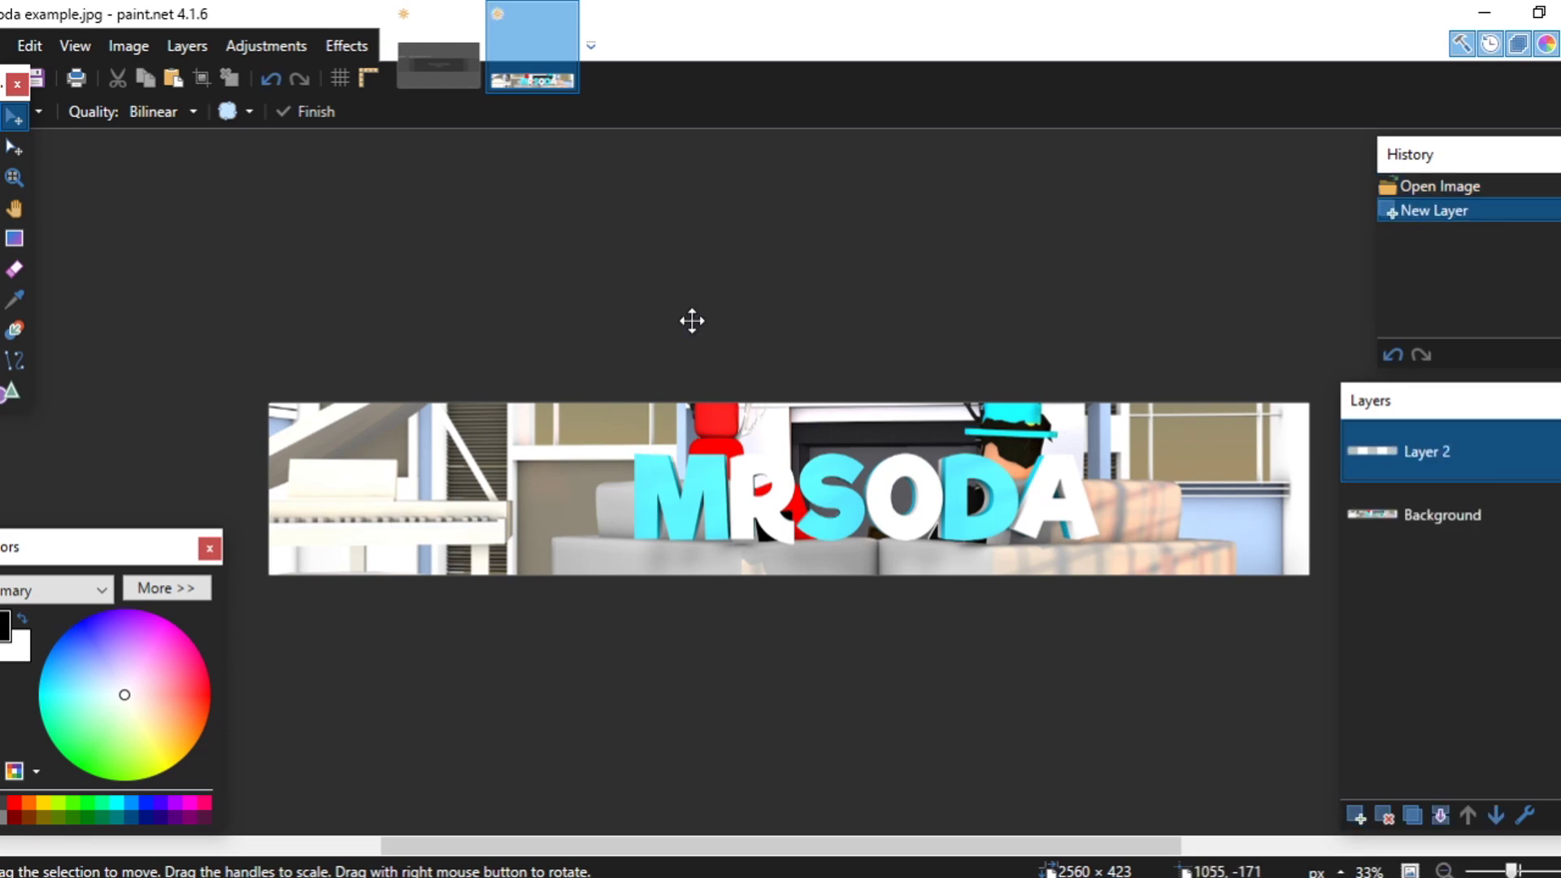
{"action": "left_click", "coordinate": [347, 46]}
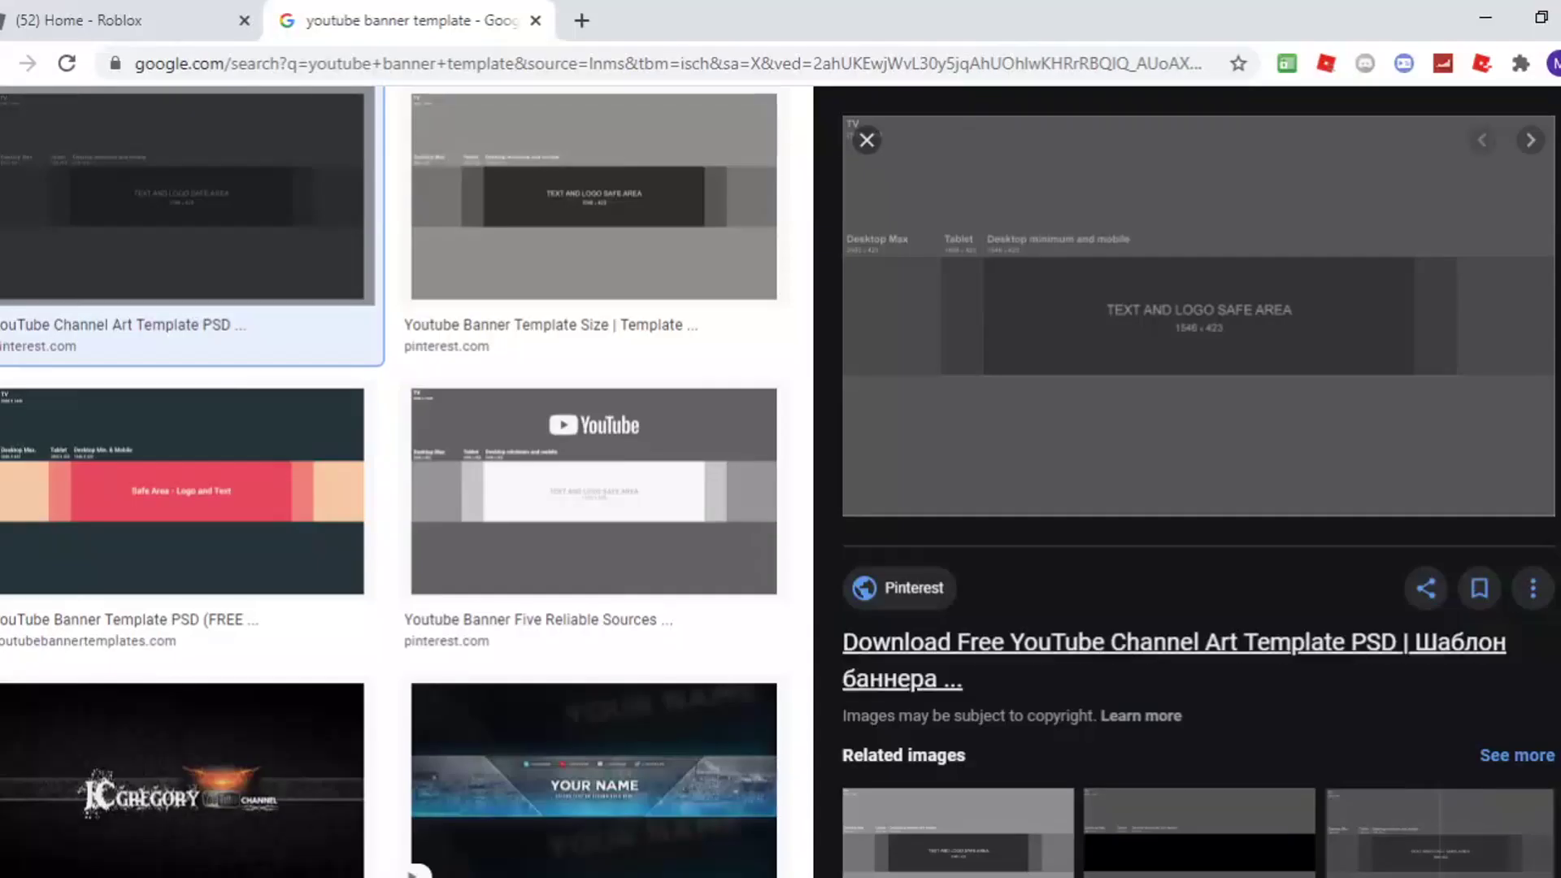
Switch to the browser, search Google Images for clouds png and open the White Clouds PNG Clipart image
{"action": "scroll", "coordinate": [1076, 378], "scroll_direction": "up", "scroll_amount": 3}
{"action": "left_click_drag", "start_coordinate": [383, 137], "coordinate": [66, 115]}
{"action": "left_click", "coordinate": [892, 808]}
{"action": "left_click", "coordinate": [1094, 769]}
{"action": "left_click", "coordinate": [1082, 724]}
{"action": "type", "text": "uds png"}
{"action": "left_click", "coordinate": [509, 191]}
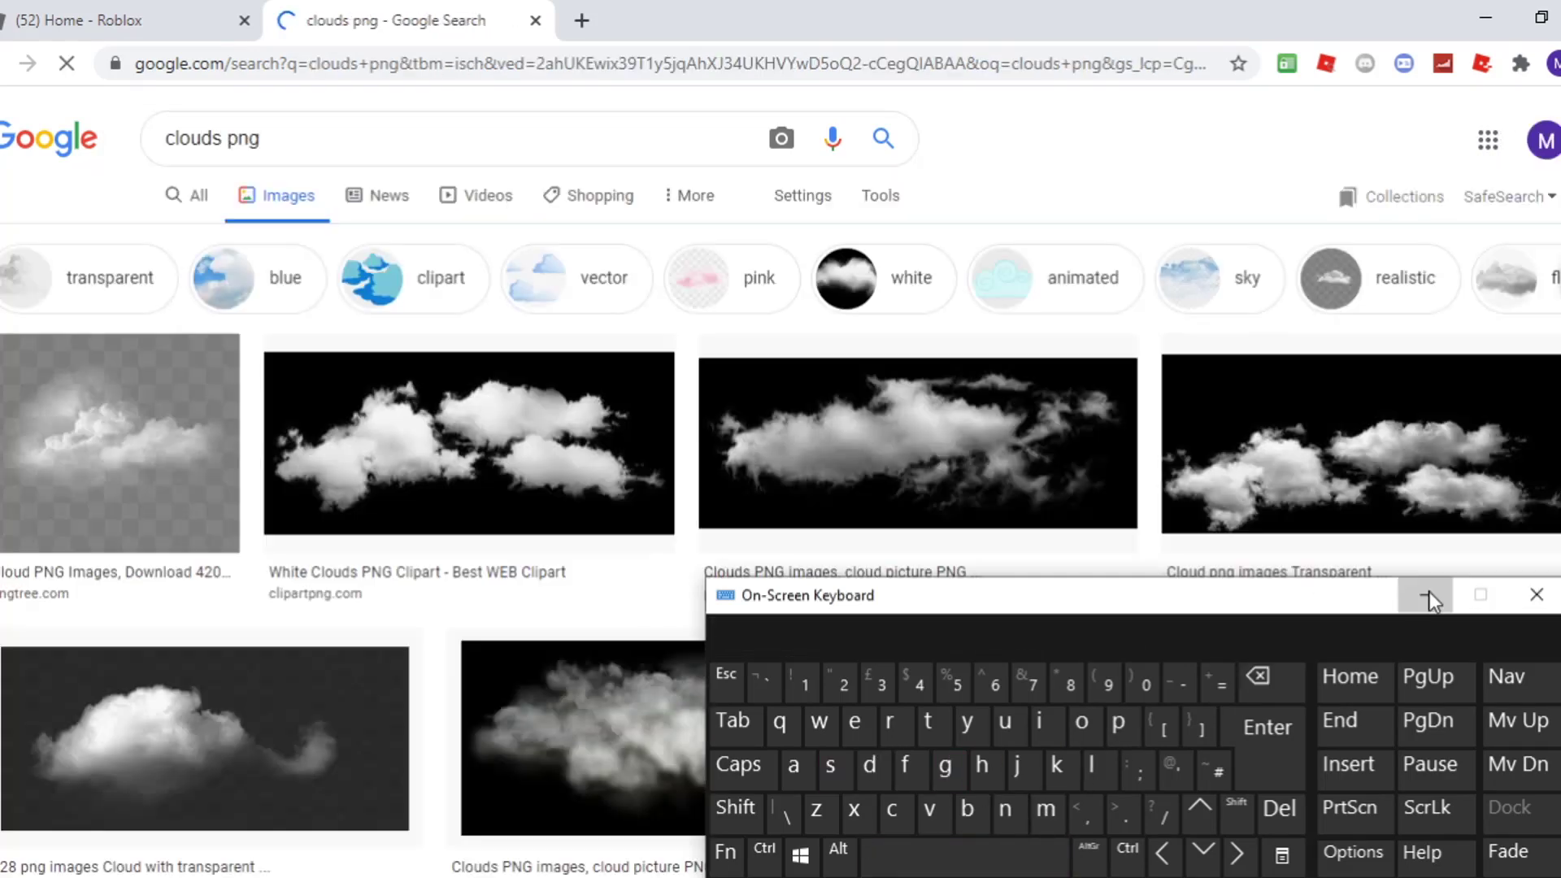
{"action": "left_click", "coordinate": [1430, 600]}
{"action": "left_click", "coordinate": [469, 443]}
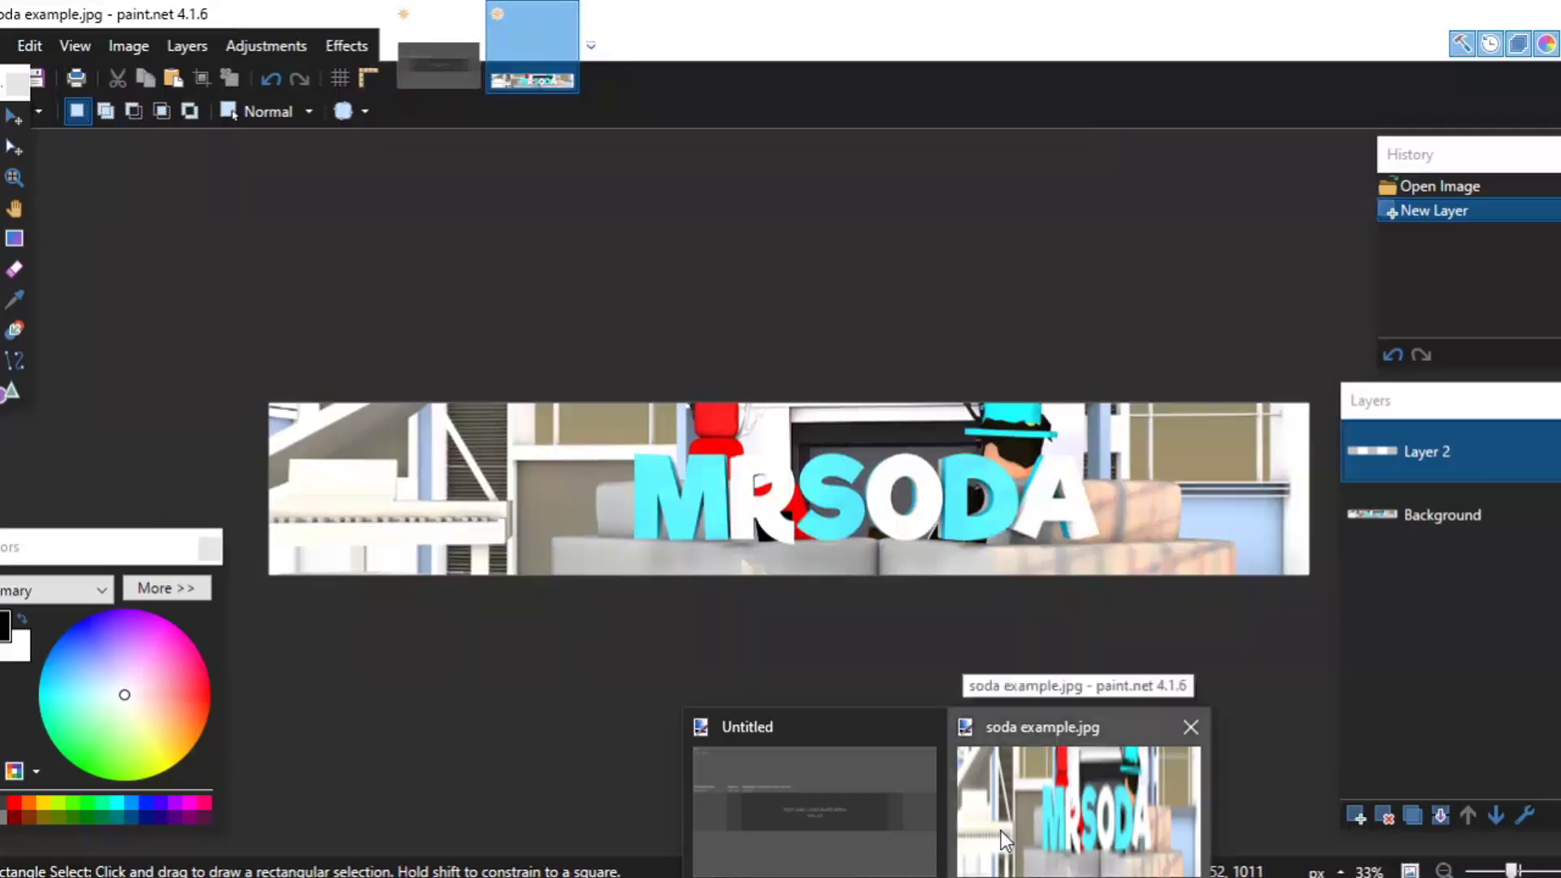
Paste the cloud image onto Layer 2 of soda example.jpg, shrink it and place it over the window beside the piano
{"action": "left_click", "coordinate": [1001, 831]}
{"action": "left_click", "coordinate": [173, 82]}
{"action": "left_click", "coordinate": [647, 582]}
{"action": "left_click_drag", "start_coordinate": [610, 543], "coordinate": [611, 545]}
{"action": "left_click_drag", "start_coordinate": [906, 684], "coordinate": [524, 398]}
{"action": "left_click_drag", "start_coordinate": [234, 268], "coordinate": [825, 530], "text": "shift"}
{"action": "left_click_drag", "start_coordinate": [1177, 659], "coordinate": [555, 406]}
{"action": "left_click_drag", "start_coordinate": [205, 279], "coordinate": [786, 538], "text": "shift"}
{"action": "left_click_drag", "start_coordinate": [1023, 595], "coordinate": [678, 451]}
{"action": "left_click_drag", "start_coordinate": [961, 625], "coordinate": [632, 431], "text": "shift"}
Set the blending mode of the cloud layer to Overlay
{"action": "left_click", "coordinate": [187, 45]}
{"action": "left_click", "coordinate": [370, 484]}
{"action": "left_click", "coordinate": [773, 467]}
{"action": "left_click", "coordinate": [794, 644]}
{"action": "left_click", "coordinate": [787, 547]}
Copy the clouds onto a new layer and place them over the window on the far side of the lettering
{"action": "key", "text": "s"}
{"action": "left_click_drag", "start_coordinate": [272, 382], "coordinate": [1448, 623]}
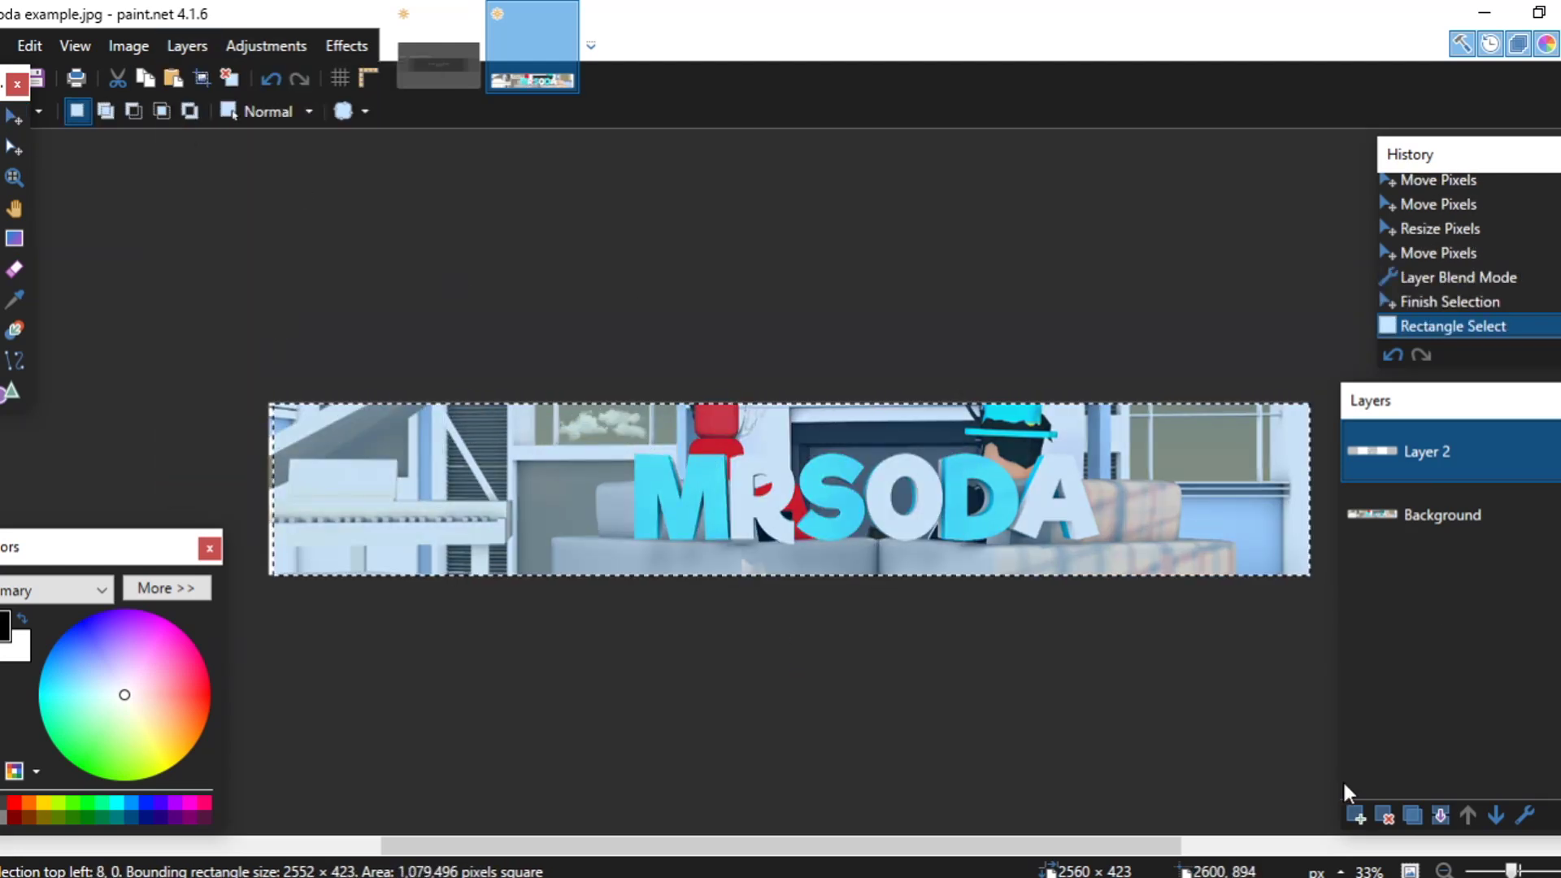
{"action": "left_click", "coordinate": [1355, 814]}
{"action": "key", "text": "ctrl+v"}
Set Layer 3's opacity to 107 and change its blending mode
{"action": "left_click", "coordinate": [186, 46]}
{"action": "left_click", "coordinate": [369, 484]}
{"action": "left_click_drag", "start_coordinate": [945, 502], "coordinate": [861, 502]}
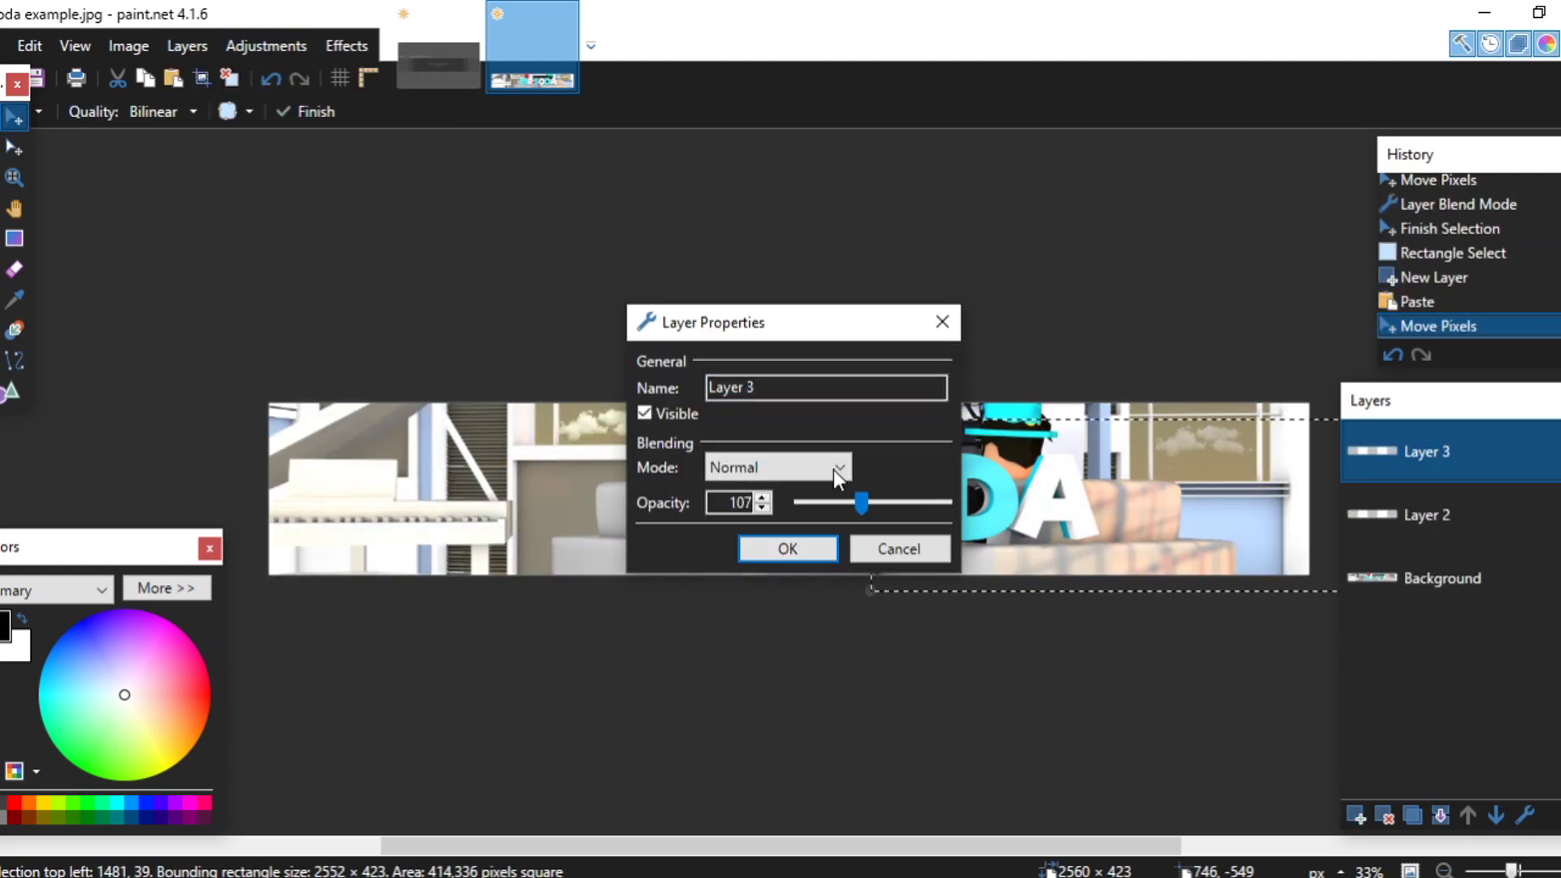
{"action": "left_click", "coordinate": [774, 548]}
Lower the opacity of the first cloud layer, Layer 2
{"action": "key", "text": "s"}
{"action": "left_click_drag", "start_coordinate": [262, 376], "coordinate": [1391, 644]}
{"action": "left_click", "coordinate": [1427, 514]}
{"action": "left_click", "coordinate": [186, 45]}
{"action": "left_click", "coordinate": [369, 483]}
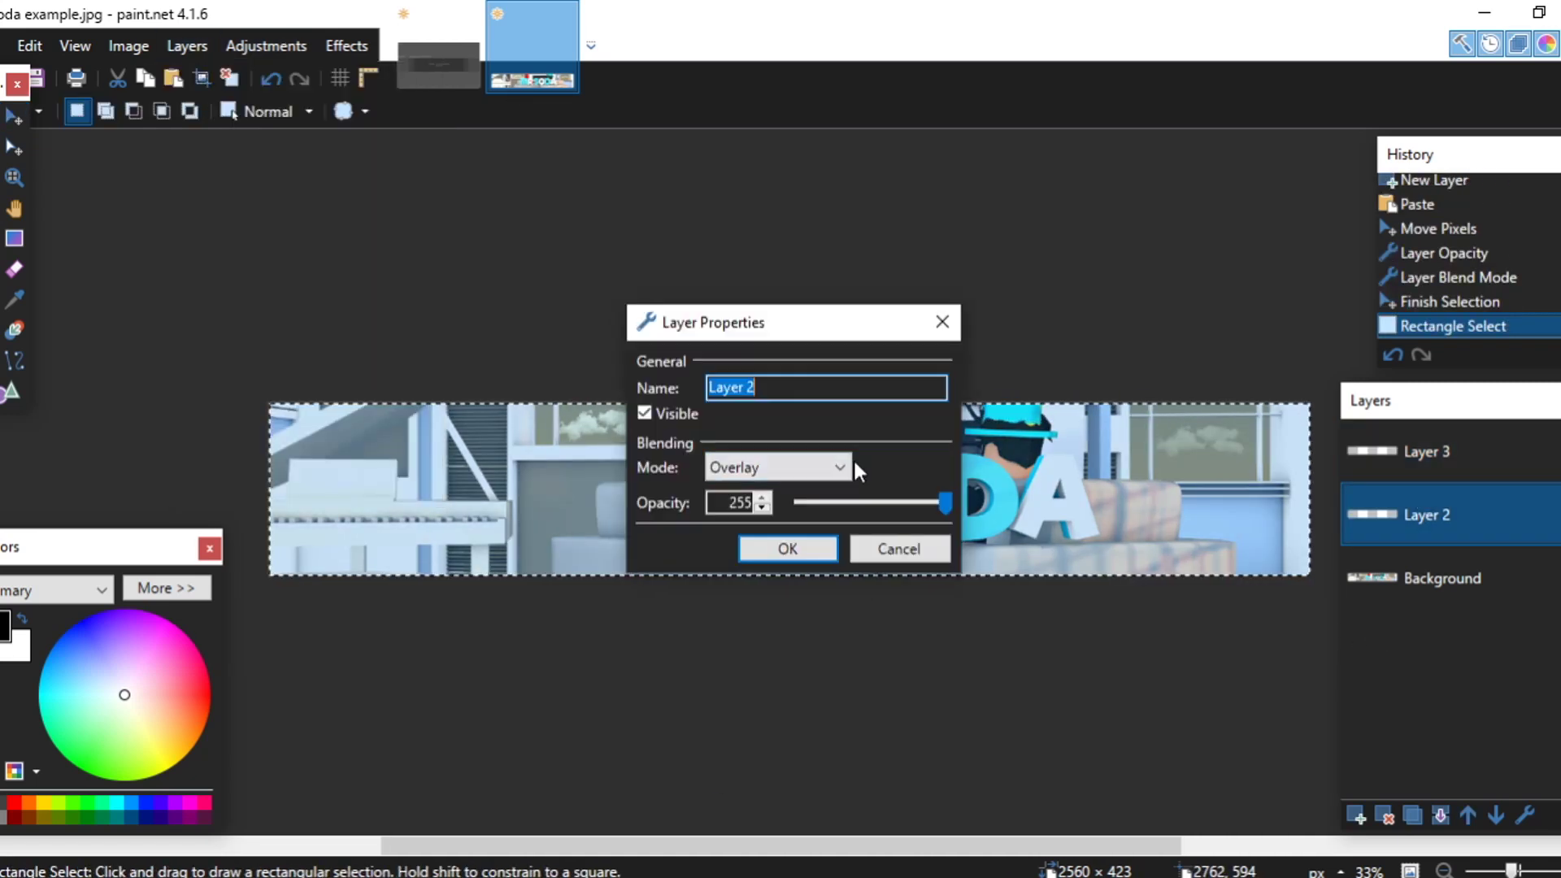
{"action": "left_click_drag", "start_coordinate": [857, 495], "coordinate": [852, 496]}
{"action": "left_click", "coordinate": [786, 549]}
Deselect everything and merge Layer 3 down into Layer 2
{"action": "left_click", "coordinate": [1325, 576]}
{"action": "left_click", "coordinate": [1403, 443]}
{"action": "left_click", "coordinate": [1439, 815]}
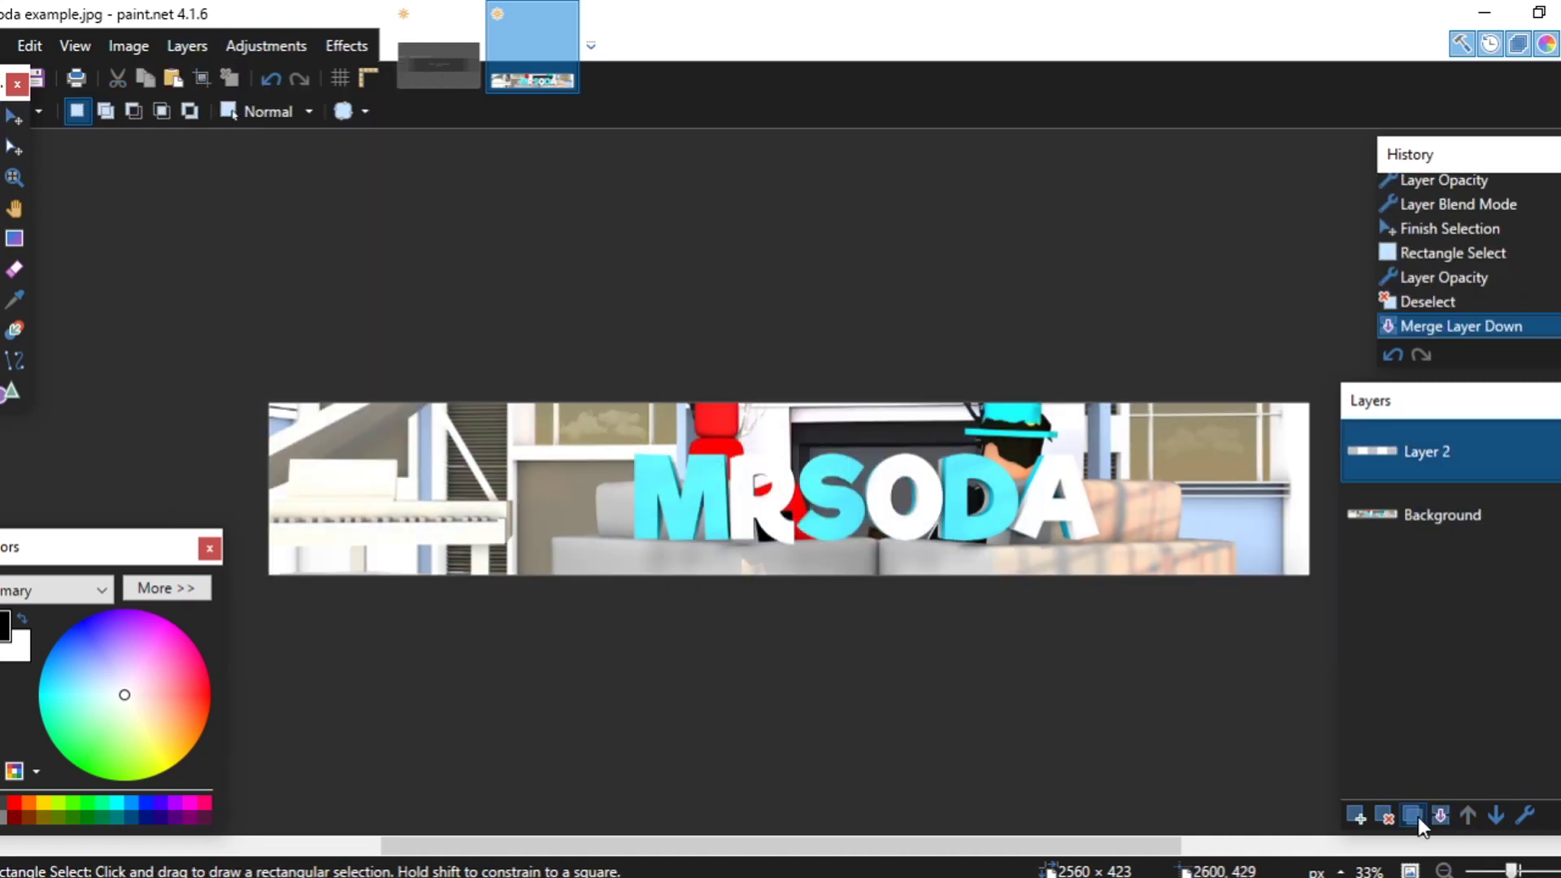
Copy the whole banner render, paste it as a new layer in the template image and align it with the Desktop Max strip
{"action": "key", "text": "ctrl+a"}
{"action": "left_click", "coordinate": [145, 81]}
{"action": "left_click", "coordinate": [438, 63]}
{"action": "key", "text": "ctrl+shift+v"}
{"action": "left_click_drag", "start_coordinate": [1196, 295], "coordinate": [1195, 501]}
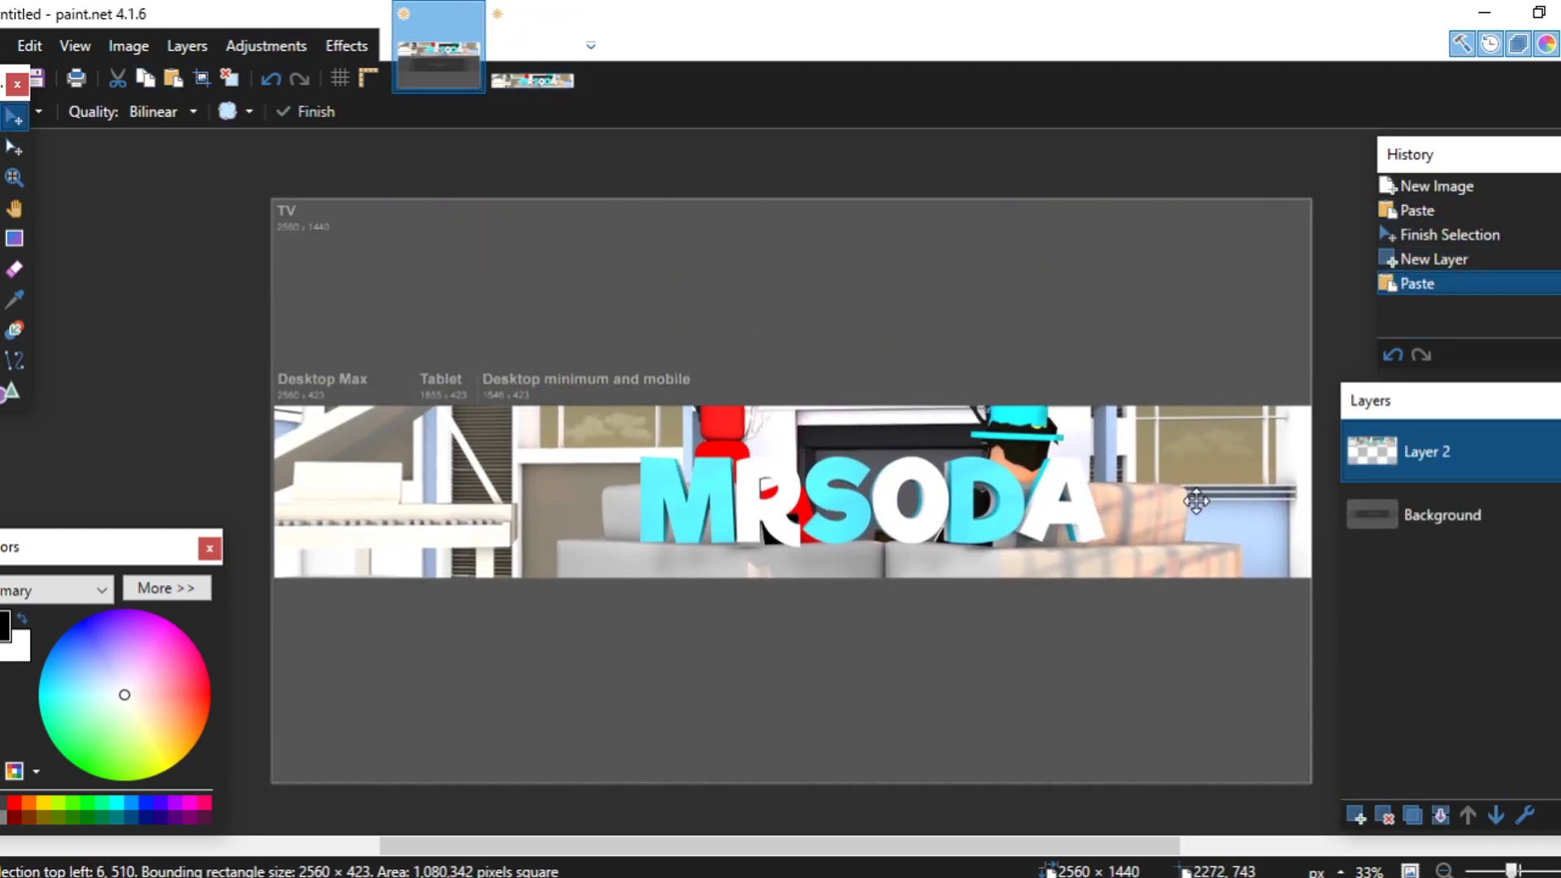
Paste enlarged copies of the banner render on new layers to fill the areas above and below the middle strip
{"action": "left_click", "coordinate": [1, 117]}
{"action": "left_click_drag", "start_coordinate": [244, 175], "coordinate": [1516, 842]}
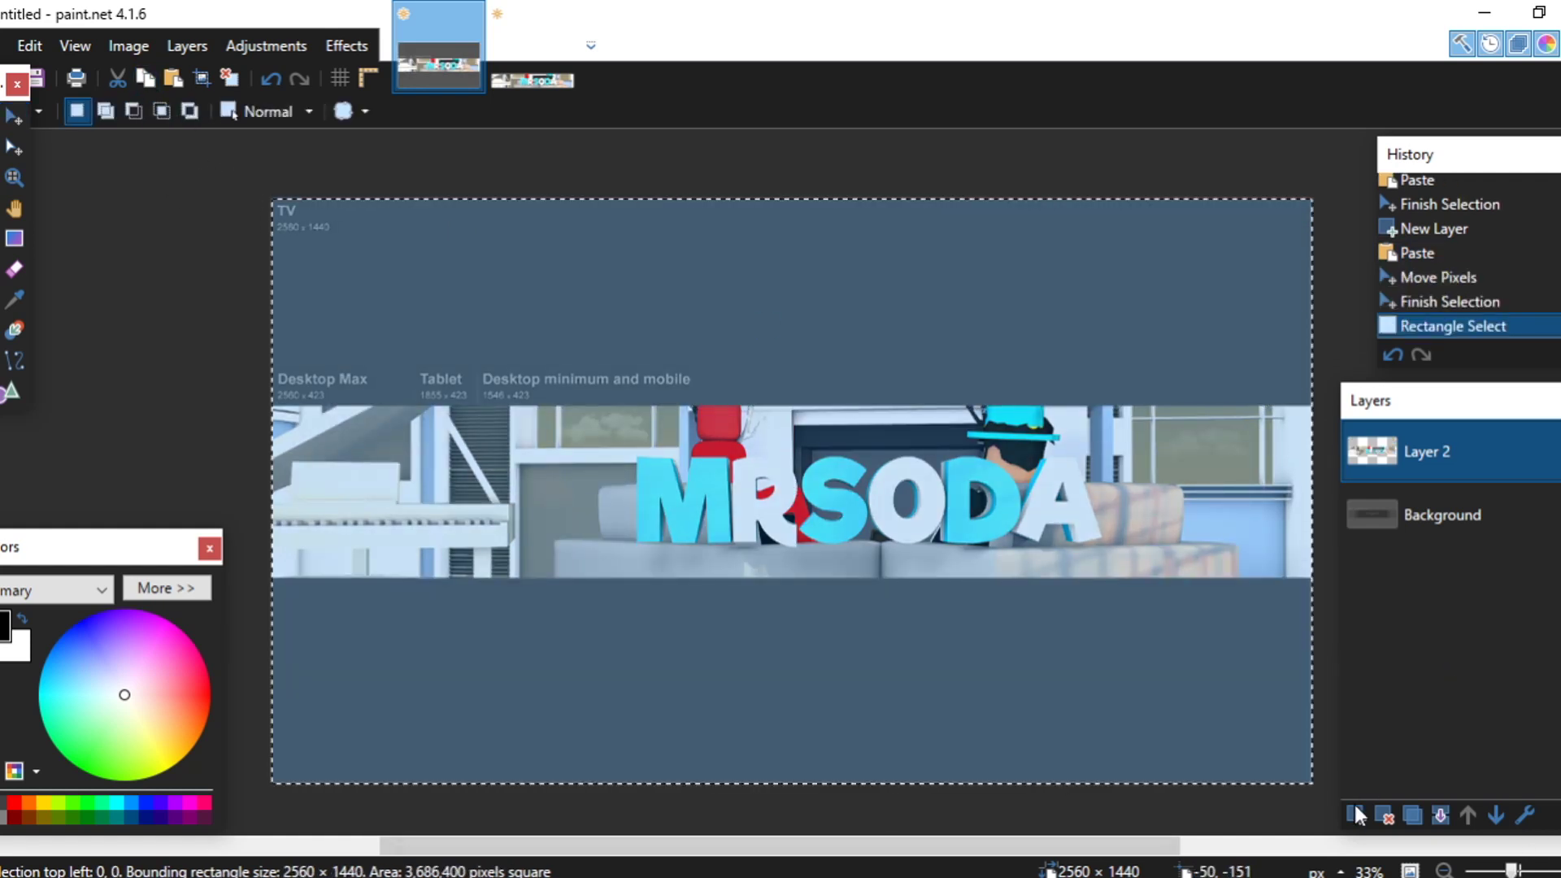
{"action": "key", "text": "ctrl+shift+v"}
{"action": "left_click_drag", "start_coordinate": [272, 198], "coordinate": [0, 97], "text": "shift"}
{"action": "left_click_drag", "start_coordinate": [988, 492], "coordinate": [1043, 351]}
{"action": "scroll", "coordinate": [1154, 488], "scroll_direction": "down", "scroll_amount": 1, "text": "ctrl"}
{"action": "left_click_drag", "start_coordinate": [1223, 604], "coordinate": [1261, 625], "text": "shift"}
{"action": "left_click_drag", "start_coordinate": [1093, 355], "coordinate": [1083, 345]}
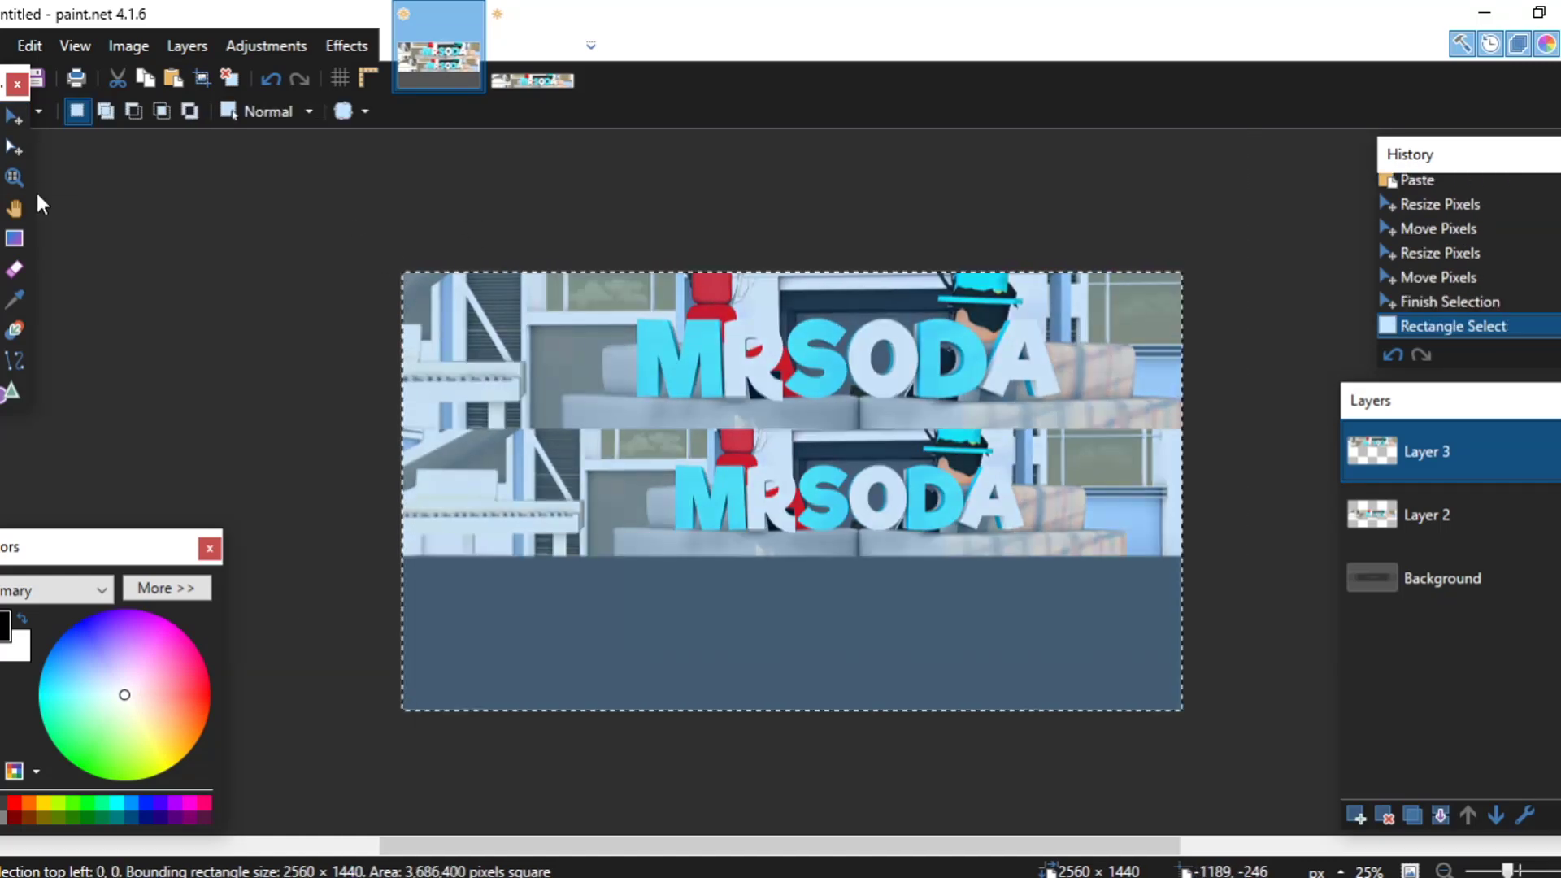
{"action": "left_click_drag", "start_coordinate": [944, 370], "coordinate": [943, 650]}
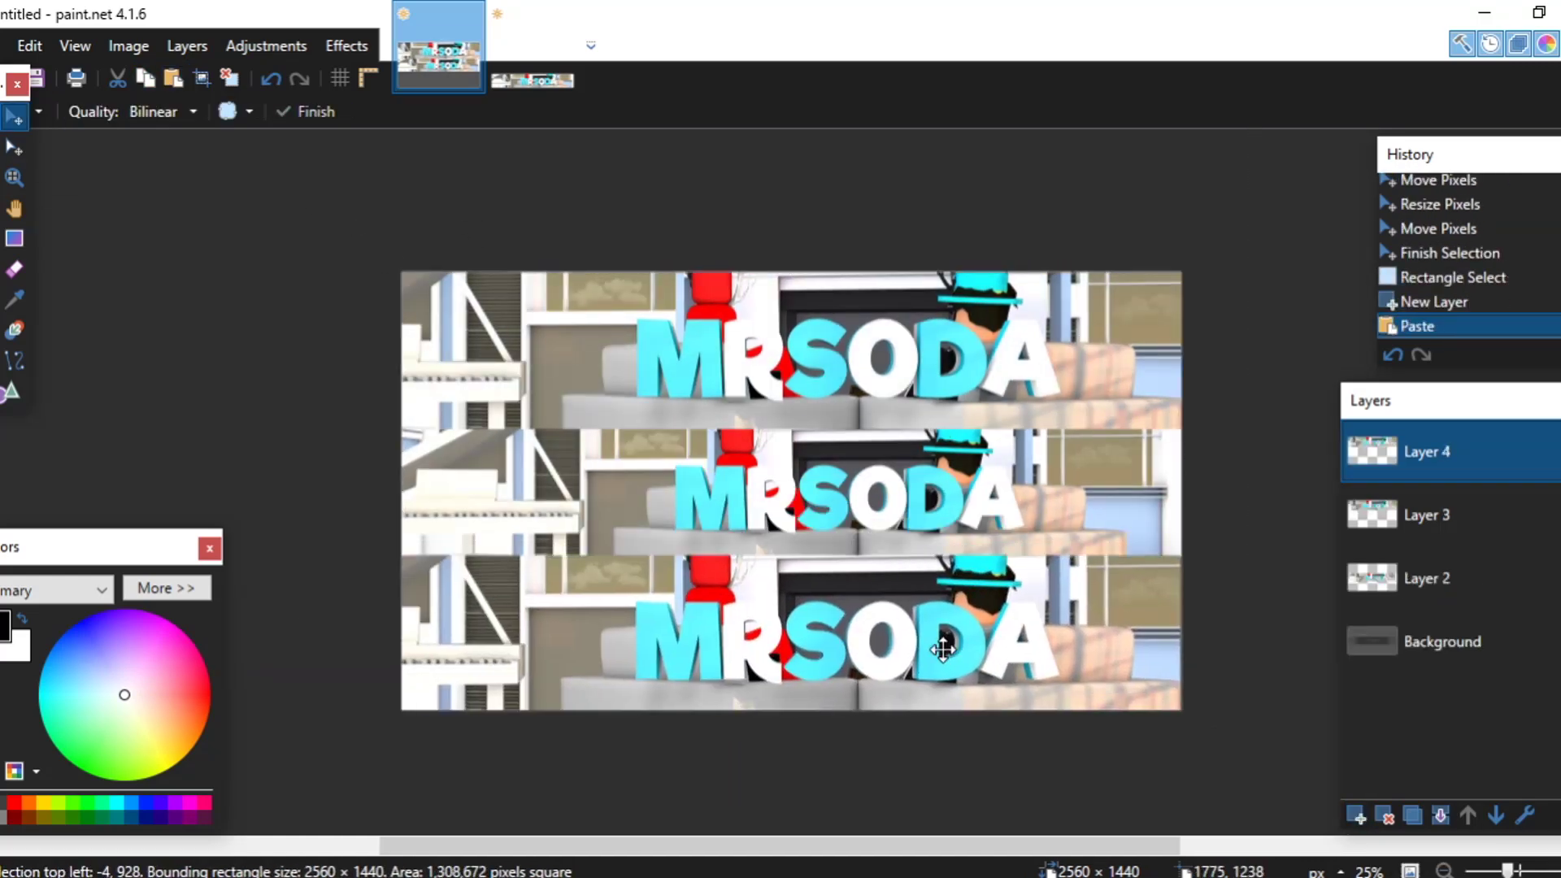
Apply Gaussian Blur+ with radius 17 to the whole of Layer 4 and repeat it on Layer 3
{"action": "scroll", "coordinate": [756, 467], "scroll_direction": "up", "scroll_amount": 1, "text": "ctrl"}
{"action": "key", "text": "s"}
{"action": "key", "text": "ctrl+a"}
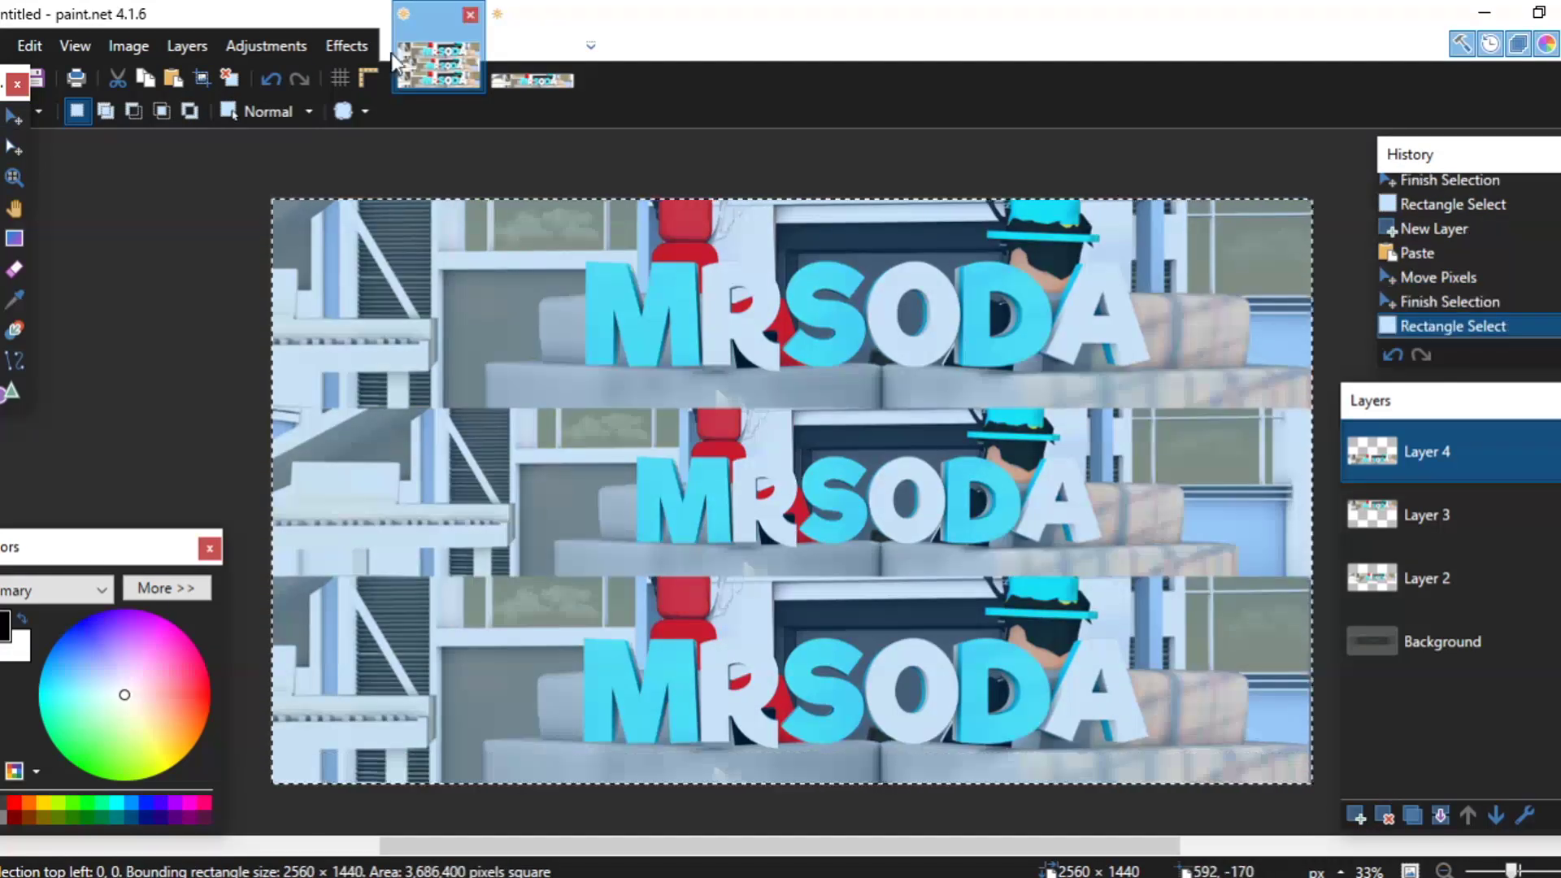
{"action": "left_click", "coordinate": [364, 45]}
{"action": "mouse_move", "coordinate": [423, 137]}
{"action": "left_click", "coordinate": [643, 224]}
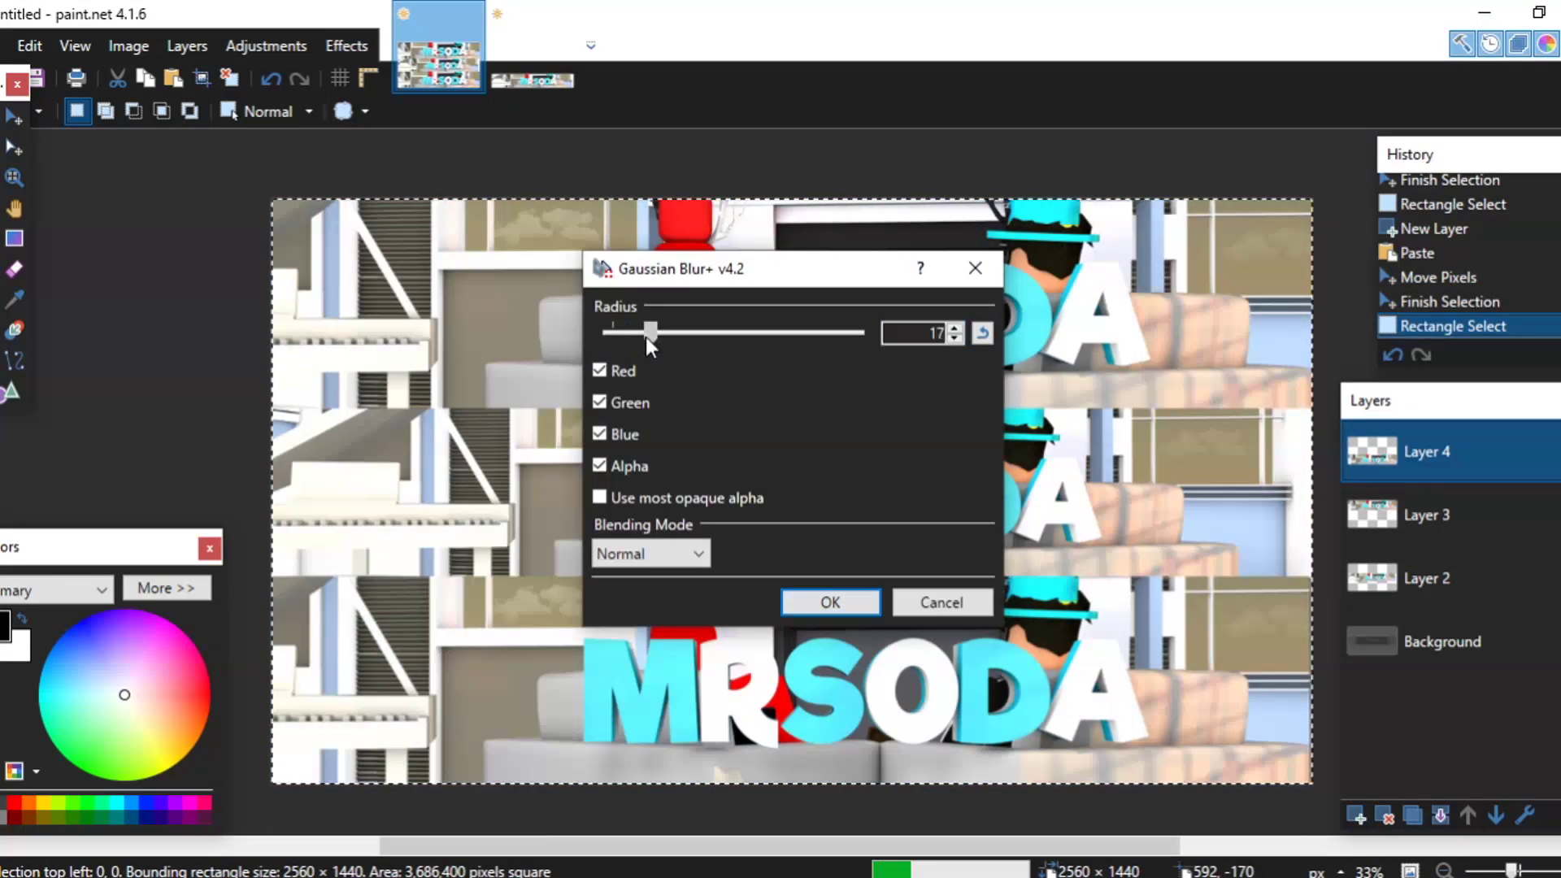
{"action": "key", "text": "Return"}
{"action": "left_click", "coordinate": [1549, 528]}
{"action": "key", "text": "ctrl+f"}
Add a new layer and sample the cyan of the middle MRSODA lettering on Layer 2 as the primary colour
{"action": "left_click", "coordinate": [1356, 815]}
{"action": "left_click", "coordinate": [16, 301]}
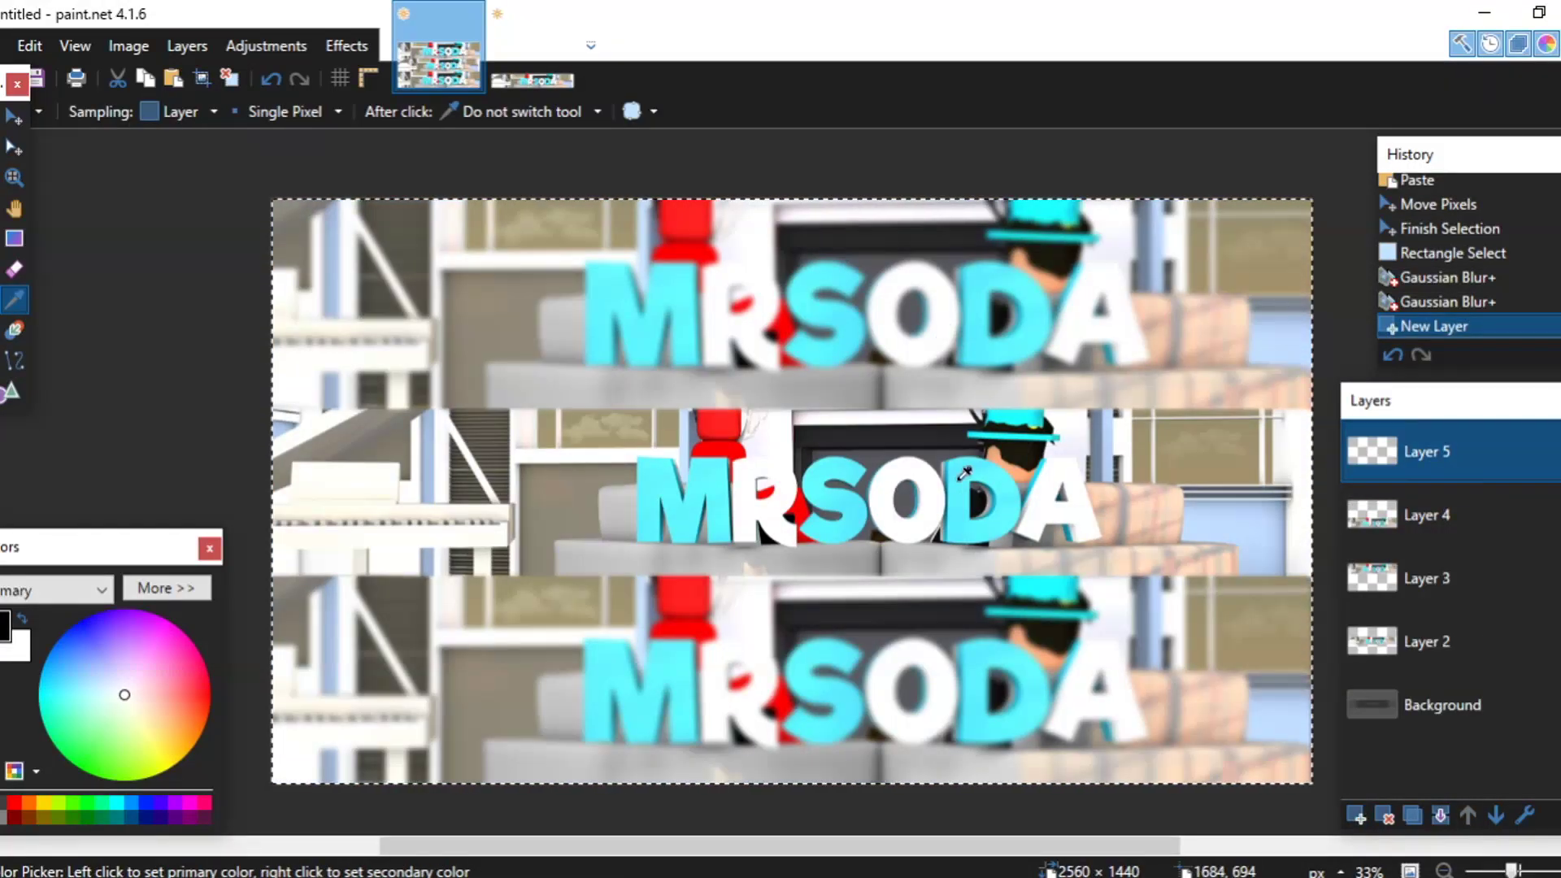
{"action": "left_click", "coordinate": [1426, 641]}
{"action": "left_click", "coordinate": [959, 478]}
Choose the Riffic Free Medium font for the Text tool and start a text on Layer 5 in the upper strip
{"action": "left_click", "coordinate": [1426, 451]}
{"action": "left_click", "coordinate": [2, 301]}
{"action": "left_click", "coordinate": [266, 112]}
{"action": "left_click", "coordinate": [431, 319]}
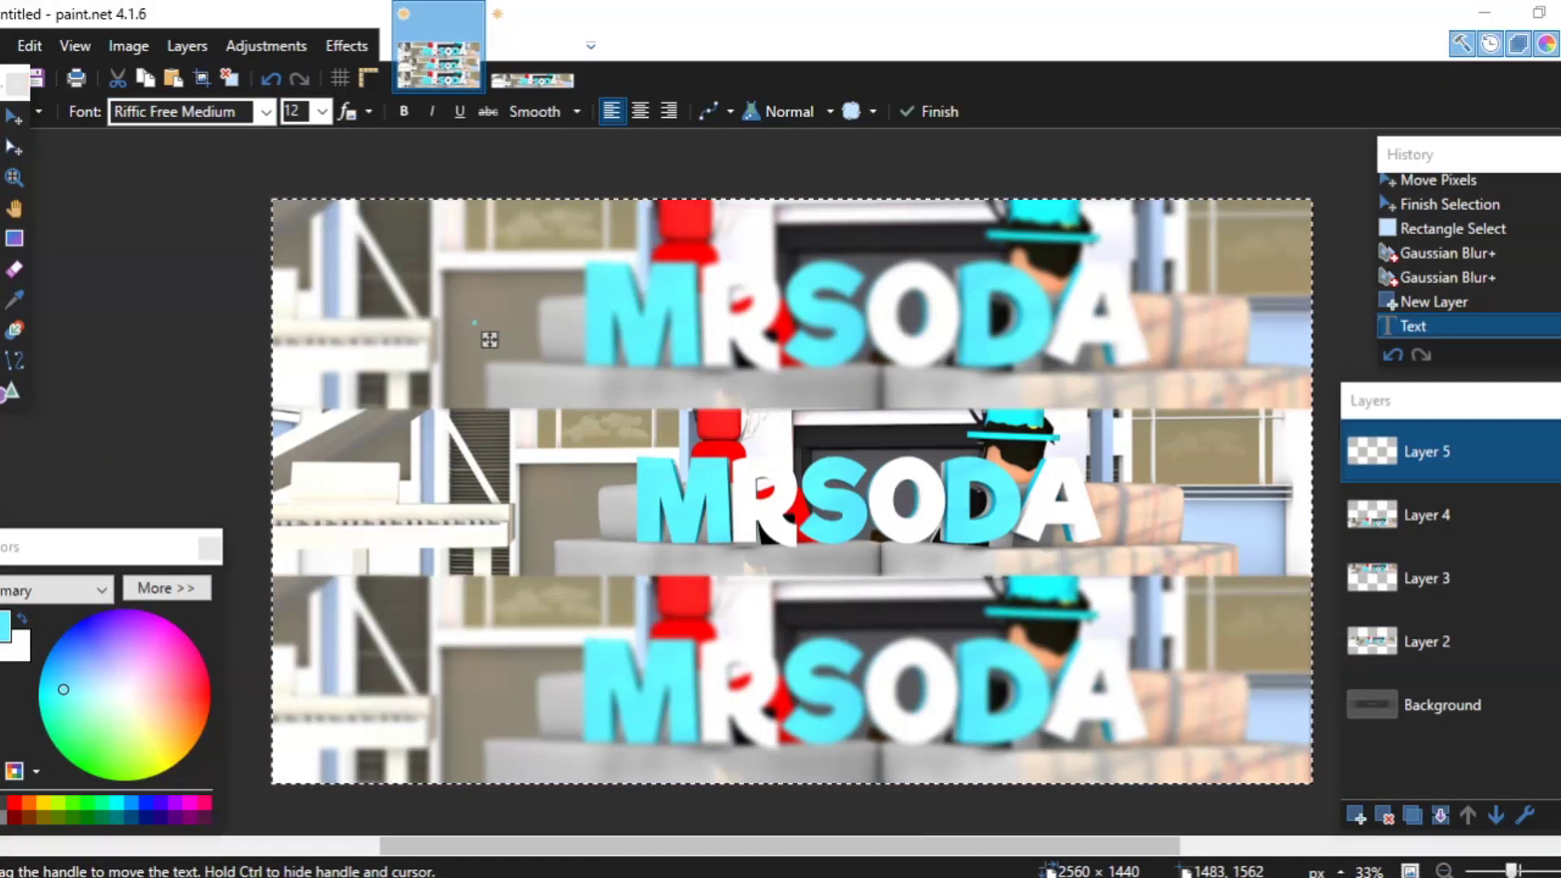
{"action": "mouse_move", "coordinate": [948, 876]}
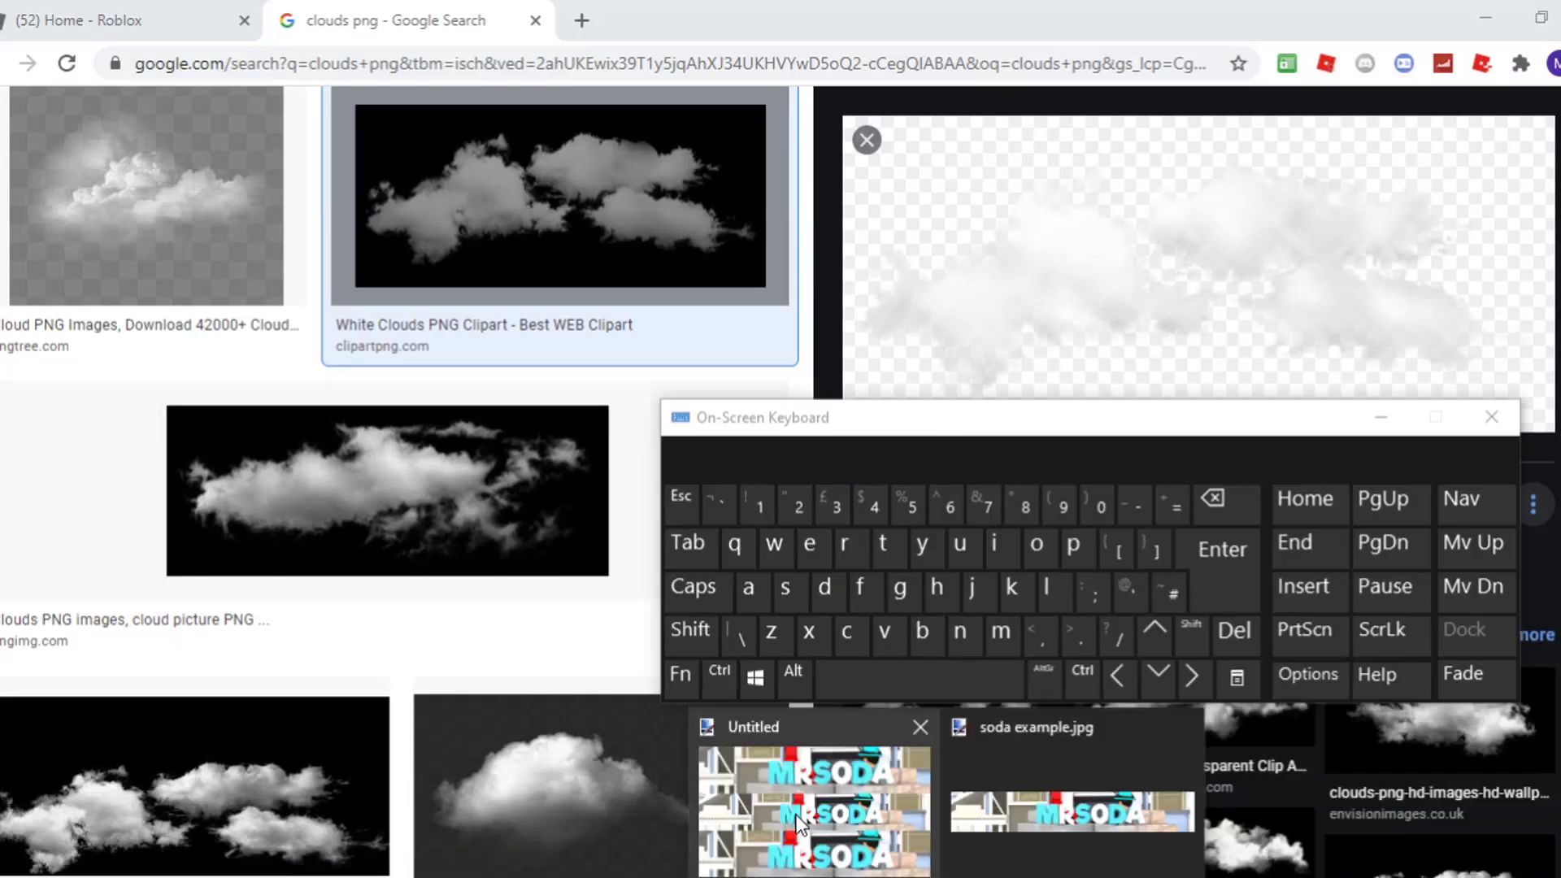
{"action": "left_click", "coordinate": [813, 801]}
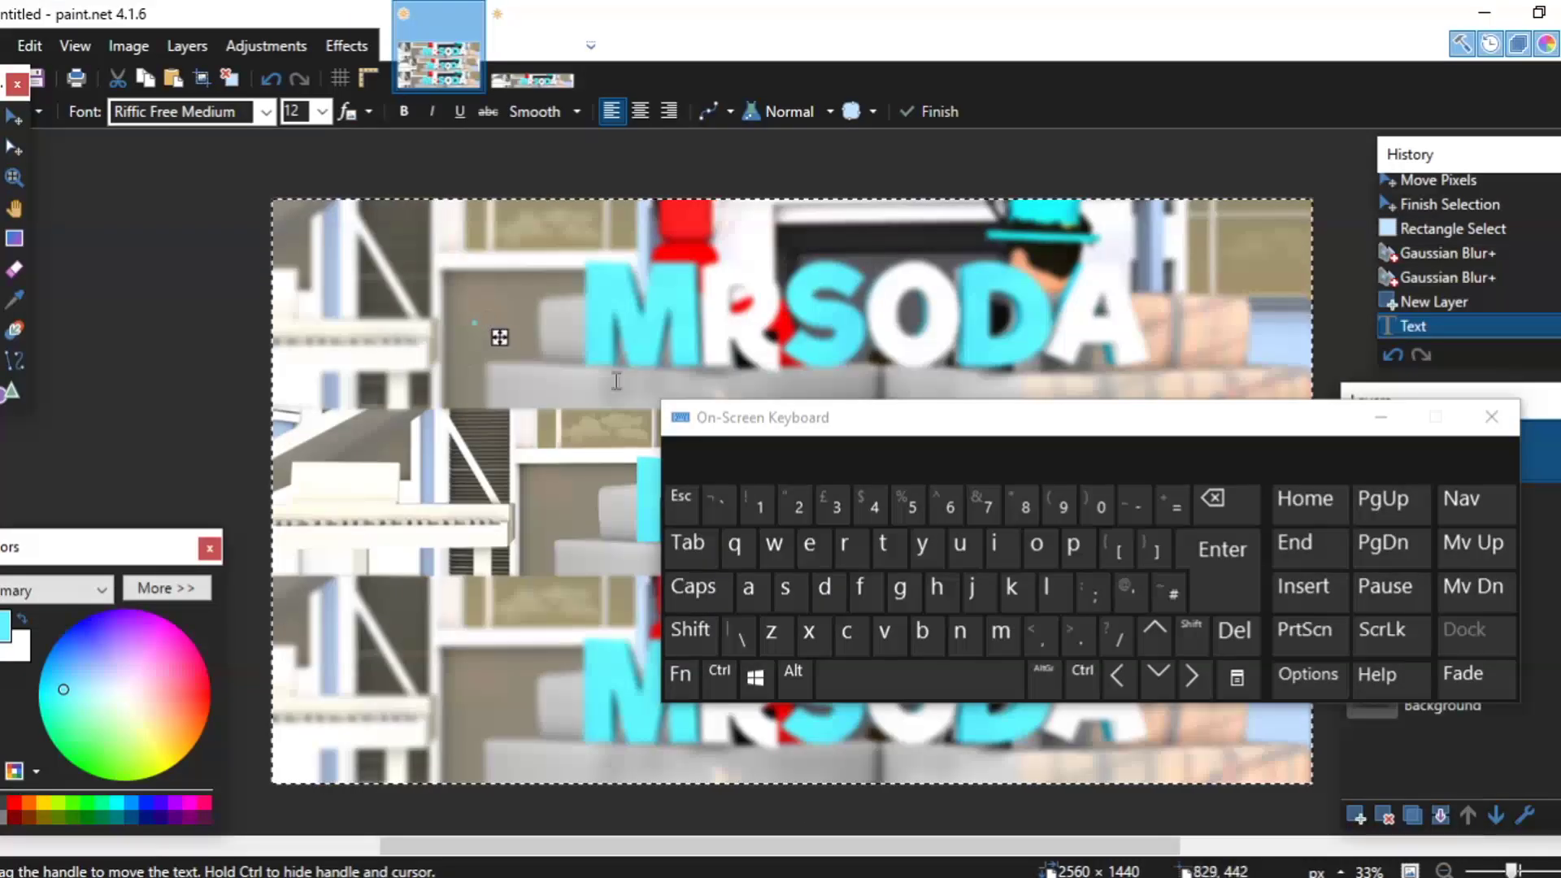
{"action": "left_click", "coordinate": [841, 557]}
{"action": "left_click", "coordinate": [801, 557]}
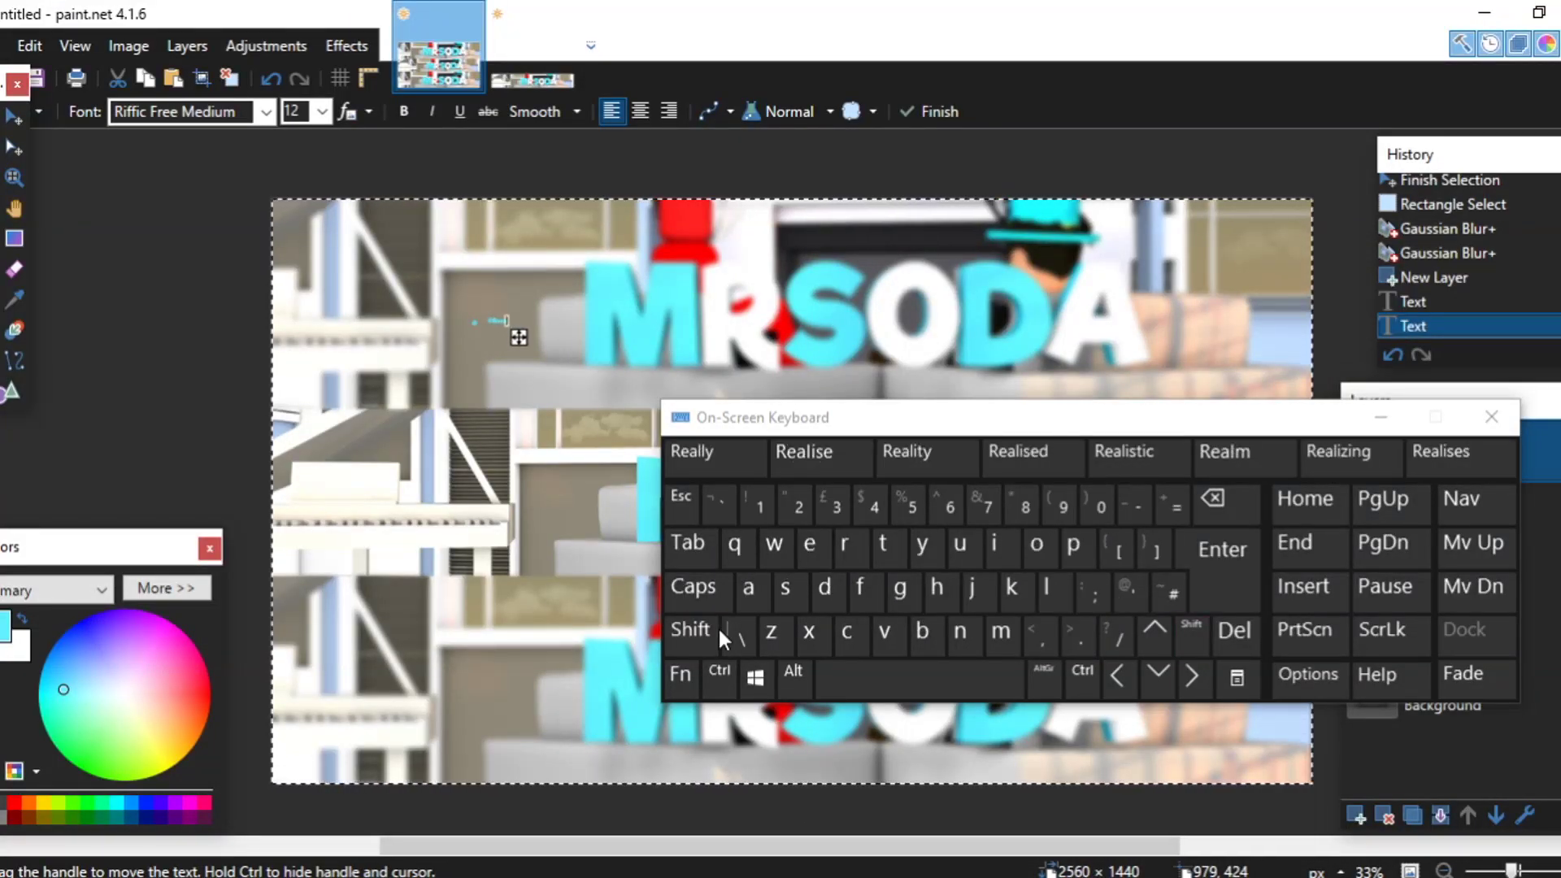
{"action": "left_click", "coordinate": [1218, 509]}
{"action": "left_click", "coordinate": [15, 117]}
{"action": "left_click", "coordinate": [1385, 815]}
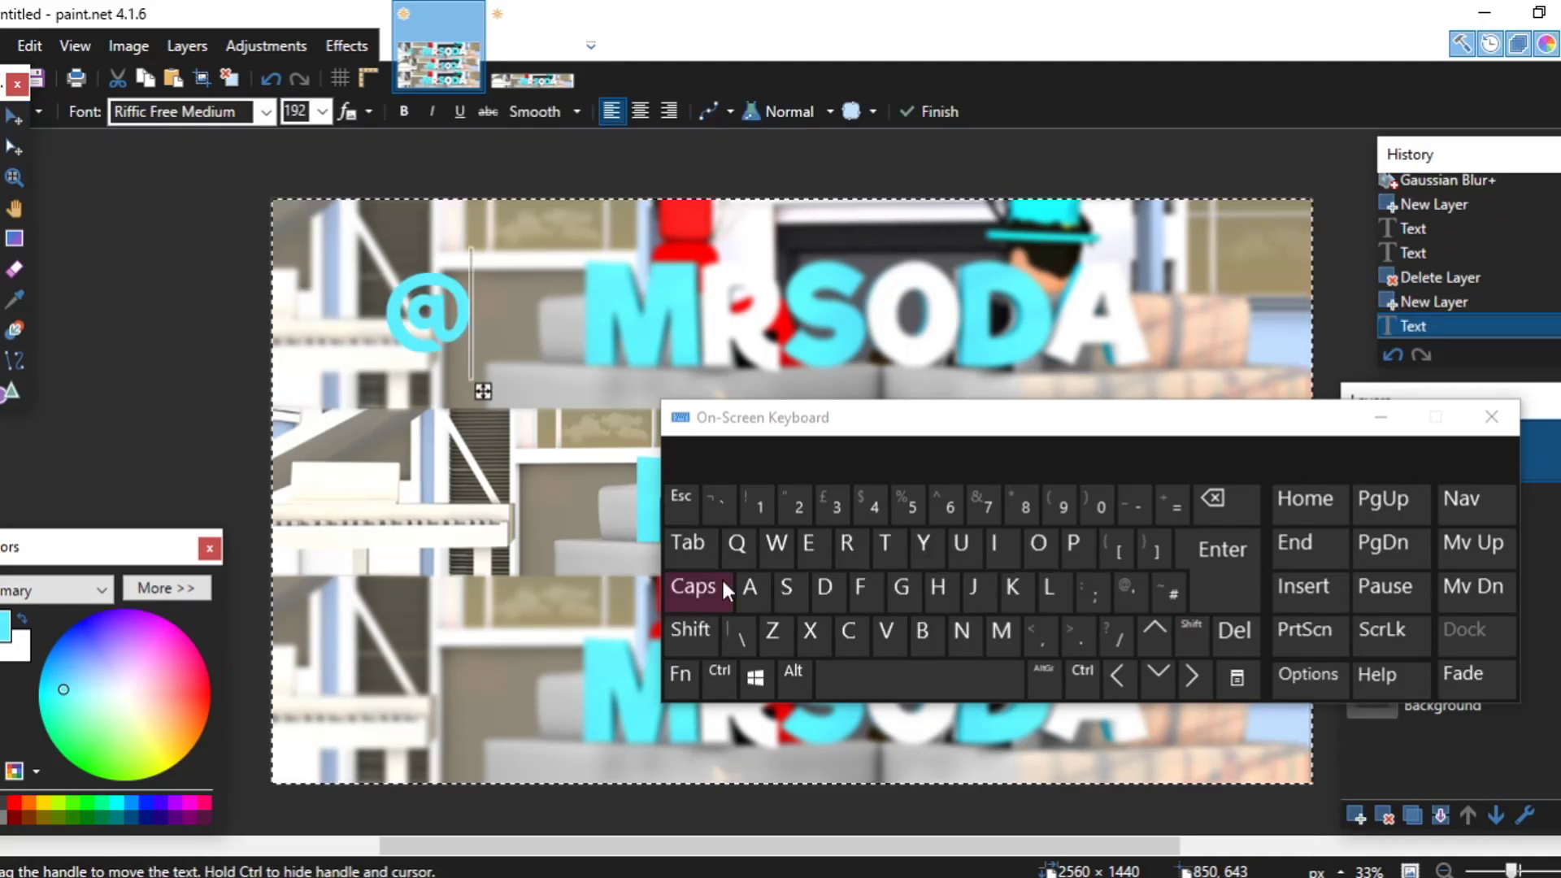
{"action": "left_click", "coordinate": [851, 548]}
{"action": "left_click", "coordinate": [813, 549]}
{"action": "left_click", "coordinate": [751, 592]}
{"action": "left_click", "coordinate": [1059, 592]}
{"action": "left_click", "coordinate": [1002, 635]}
{"action": "left_click", "coordinate": [850, 551]}
{"action": "left_click", "coordinate": [752, 592]}
{"action": "left_click", "coordinate": [1380, 418]}
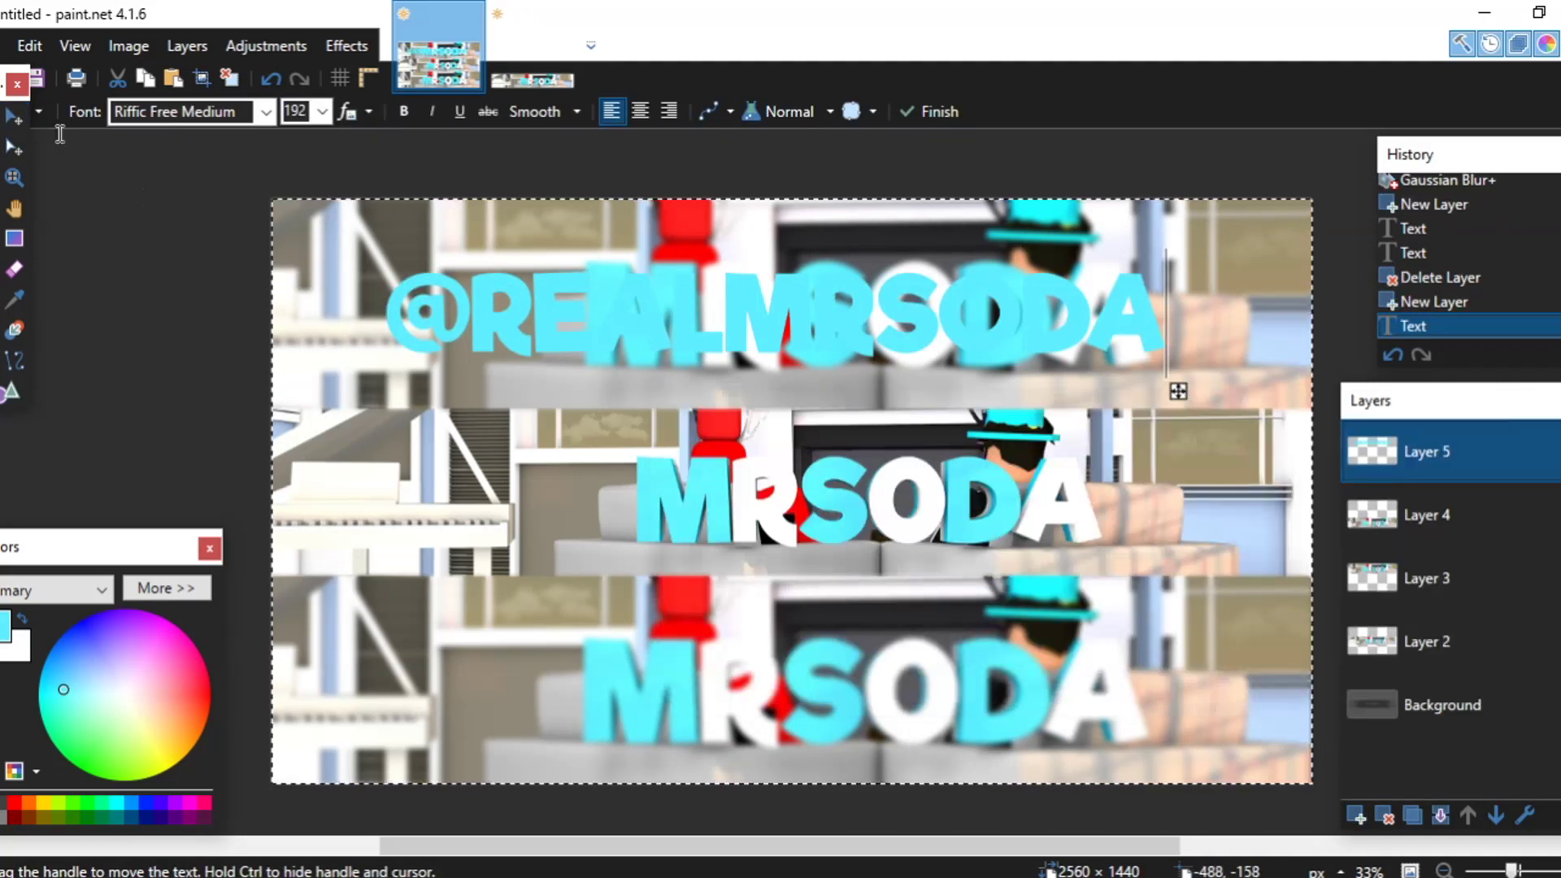
{"action": "left_click", "coordinate": [15, 118]}
{"action": "left_click", "coordinate": [346, 46]}
{"action": "mouse_move", "coordinate": [390, 289]}
{"action": "left_click", "coordinate": [689, 523]}
{"action": "left_click_drag", "start_coordinate": [803, 310], "coordinate": [1124, 583]}
{"action": "left_click", "coordinate": [1126, 786]}
{"action": "left_click_drag", "start_coordinate": [1098, 648], "coordinate": [1178, 648]}
{"action": "left_click", "coordinate": [1130, 827]}
Apply a black Drop Shadow to the text with zero offsets, widening radius 5, blur radius 5 and opacity 255
{"action": "left_click", "coordinate": [348, 47]}
{"action": "mouse_move", "coordinate": [390, 289]}
{"action": "left_click", "coordinate": [722, 340]}
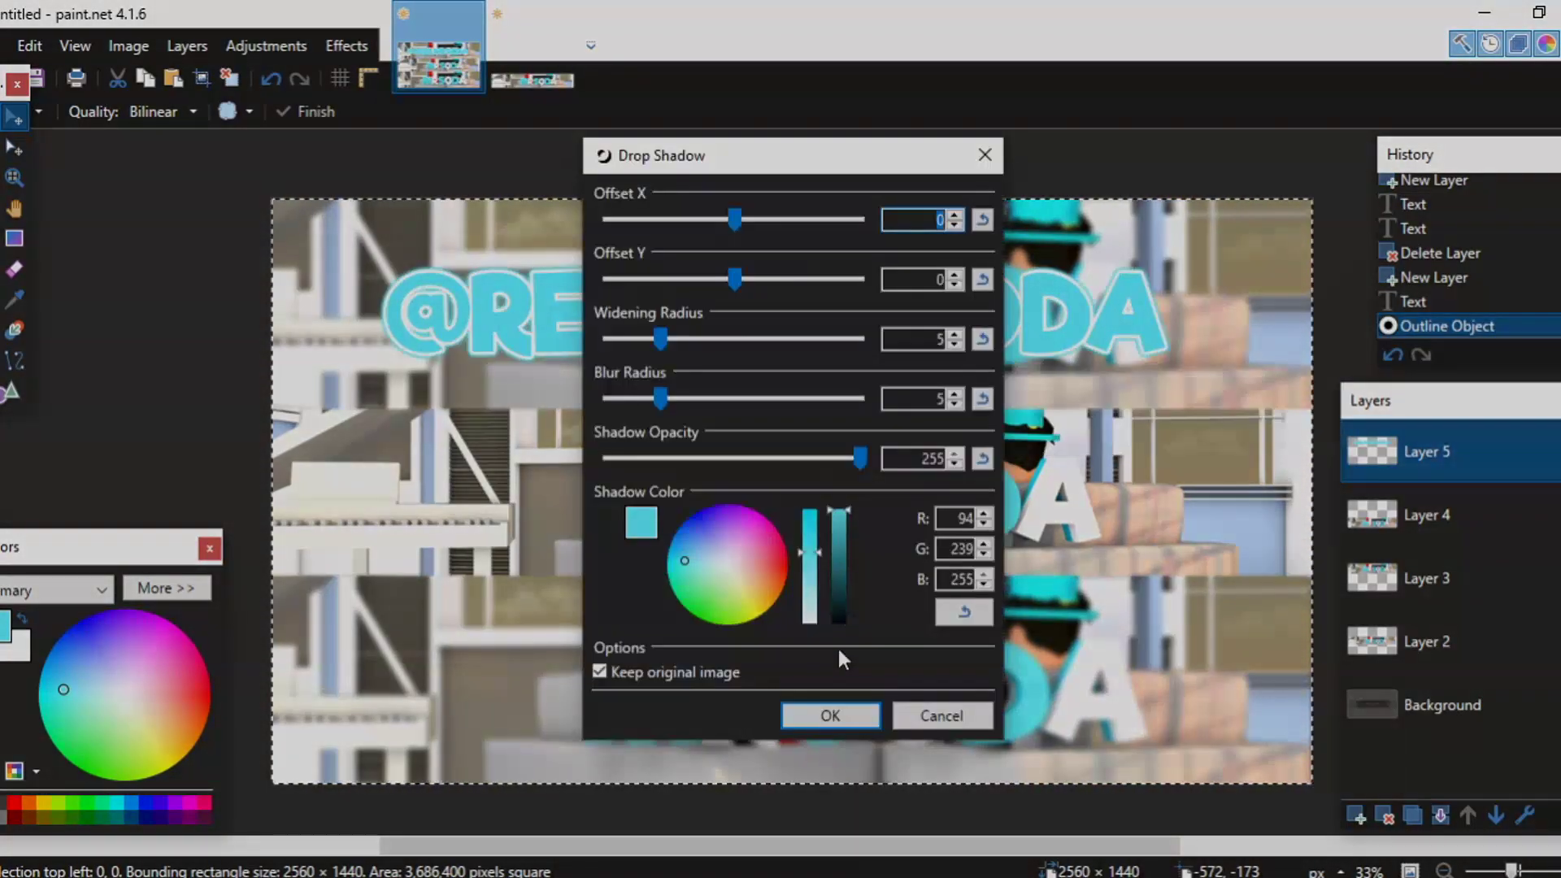
{"action": "left_click", "coordinate": [838, 620]}
{"action": "left_click", "coordinate": [829, 715]}
{"action": "left_click_drag", "start_coordinate": [957, 311], "coordinate": [971, 305]}
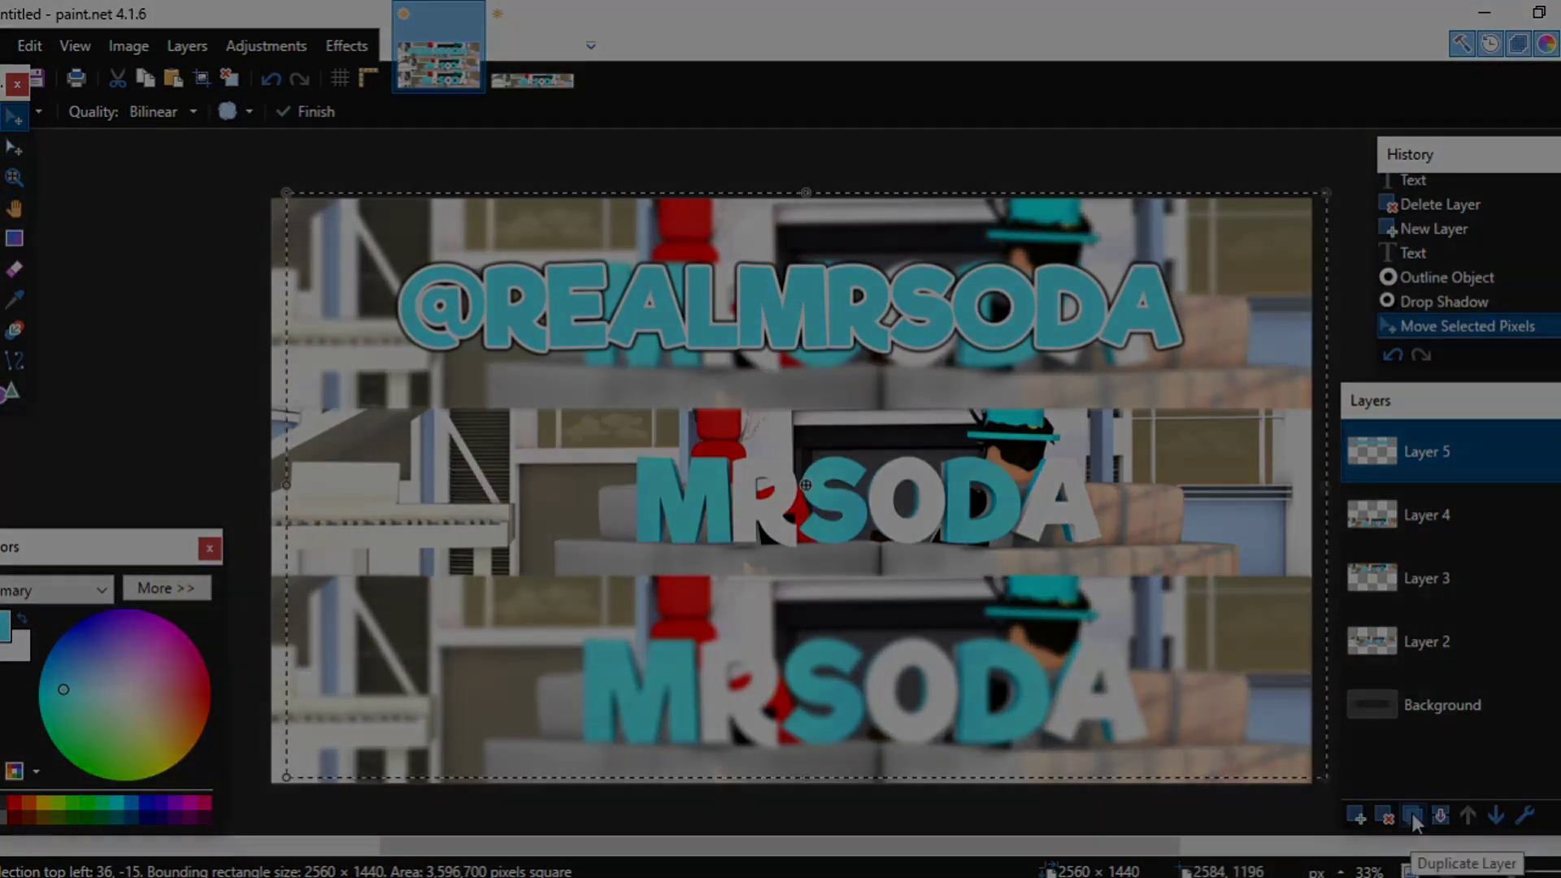
{"action": "left_click", "coordinate": [145, 78]}
{"action": "key", "text": "ctrl+shift+v"}
{"action": "left_click_drag", "start_coordinate": [521, 309], "coordinate": [542, 680]}
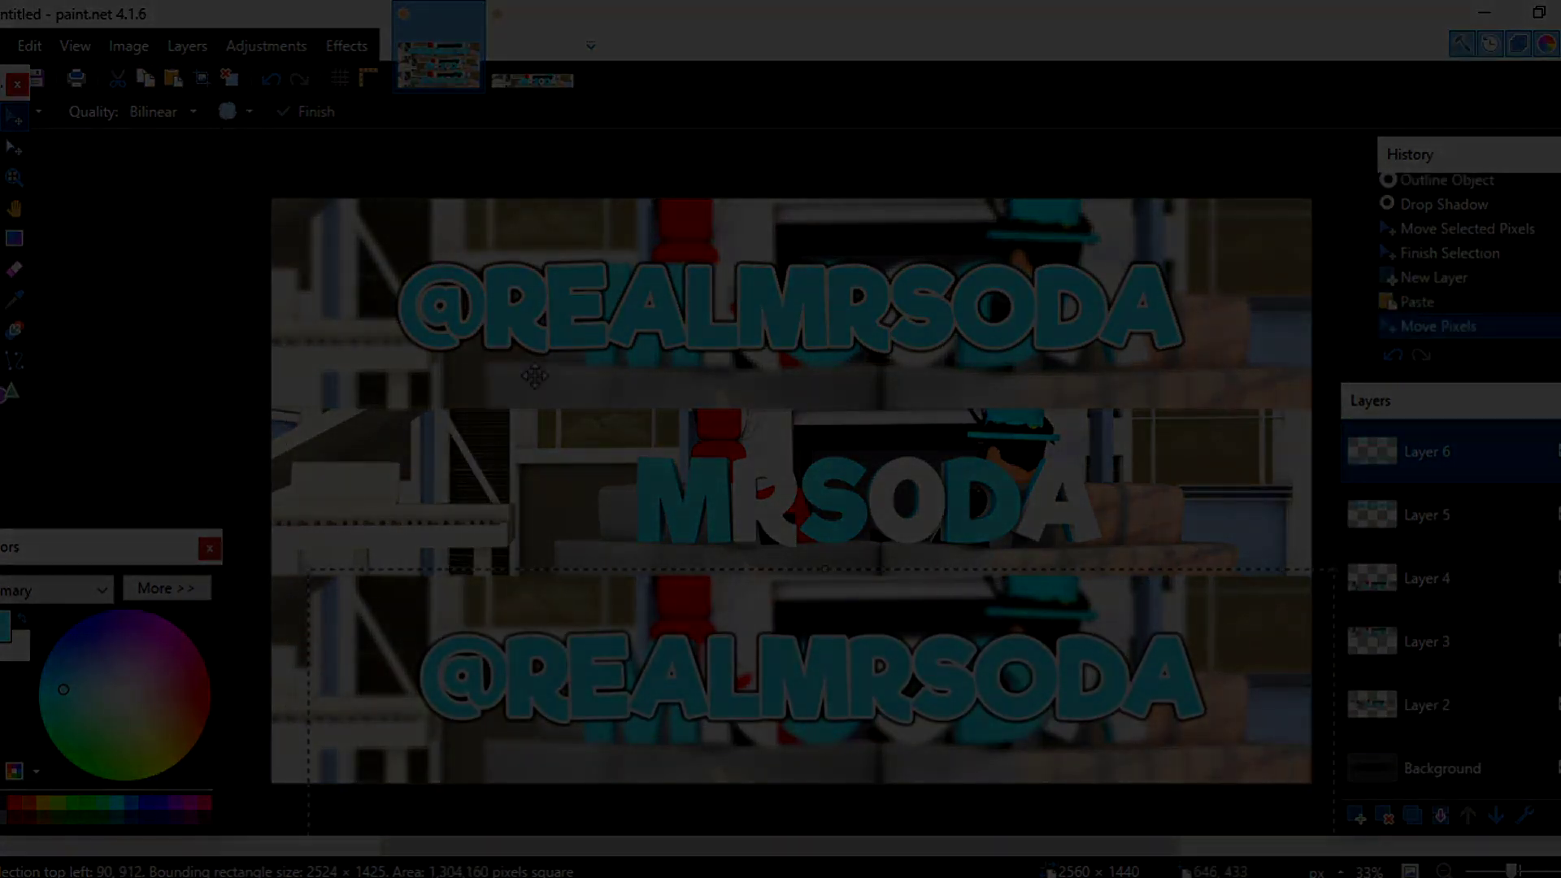